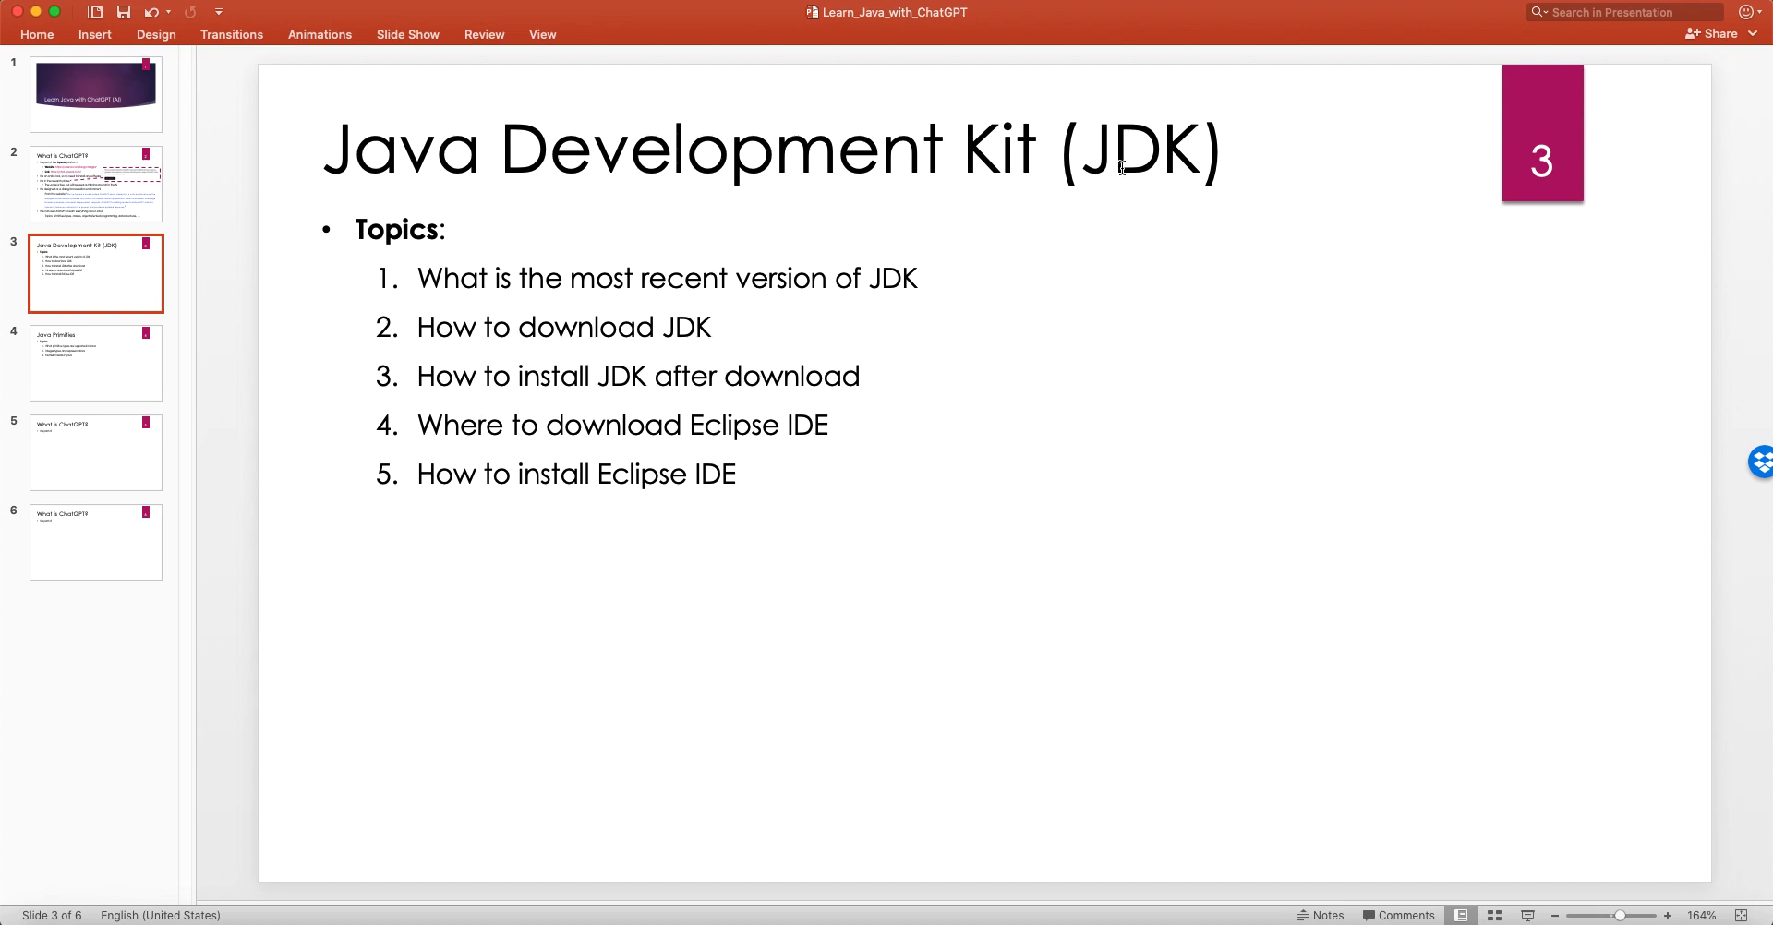
# Review the topics on the Java Development Kit slide, from the JDK download and installation to downloading Eclipse IDE.
pyautogui.moveTo(829, 426); pyautogui.dragTo(546, 426)
pyautogui.click(558, 543)
pyautogui.moveTo(417, 273); pyautogui.dragTo(844, 380)
pyautogui.click(843, 379)
pyautogui.moveTo(483, 376); pyautogui.dragTo(900, 386)
pyautogui.click(728, 589)
pyautogui.moveTo(418, 277)
pyautogui.mouseDown()
pyautogui.moveTo(853, 394)
pyautogui.moveTo(418, 275)
pyautogui.mouseUp()
pyautogui.click(763, 562)
pyautogui.click(438, 517)
pyautogui.moveTo(690, 425); pyautogui.dragTo(829, 425)
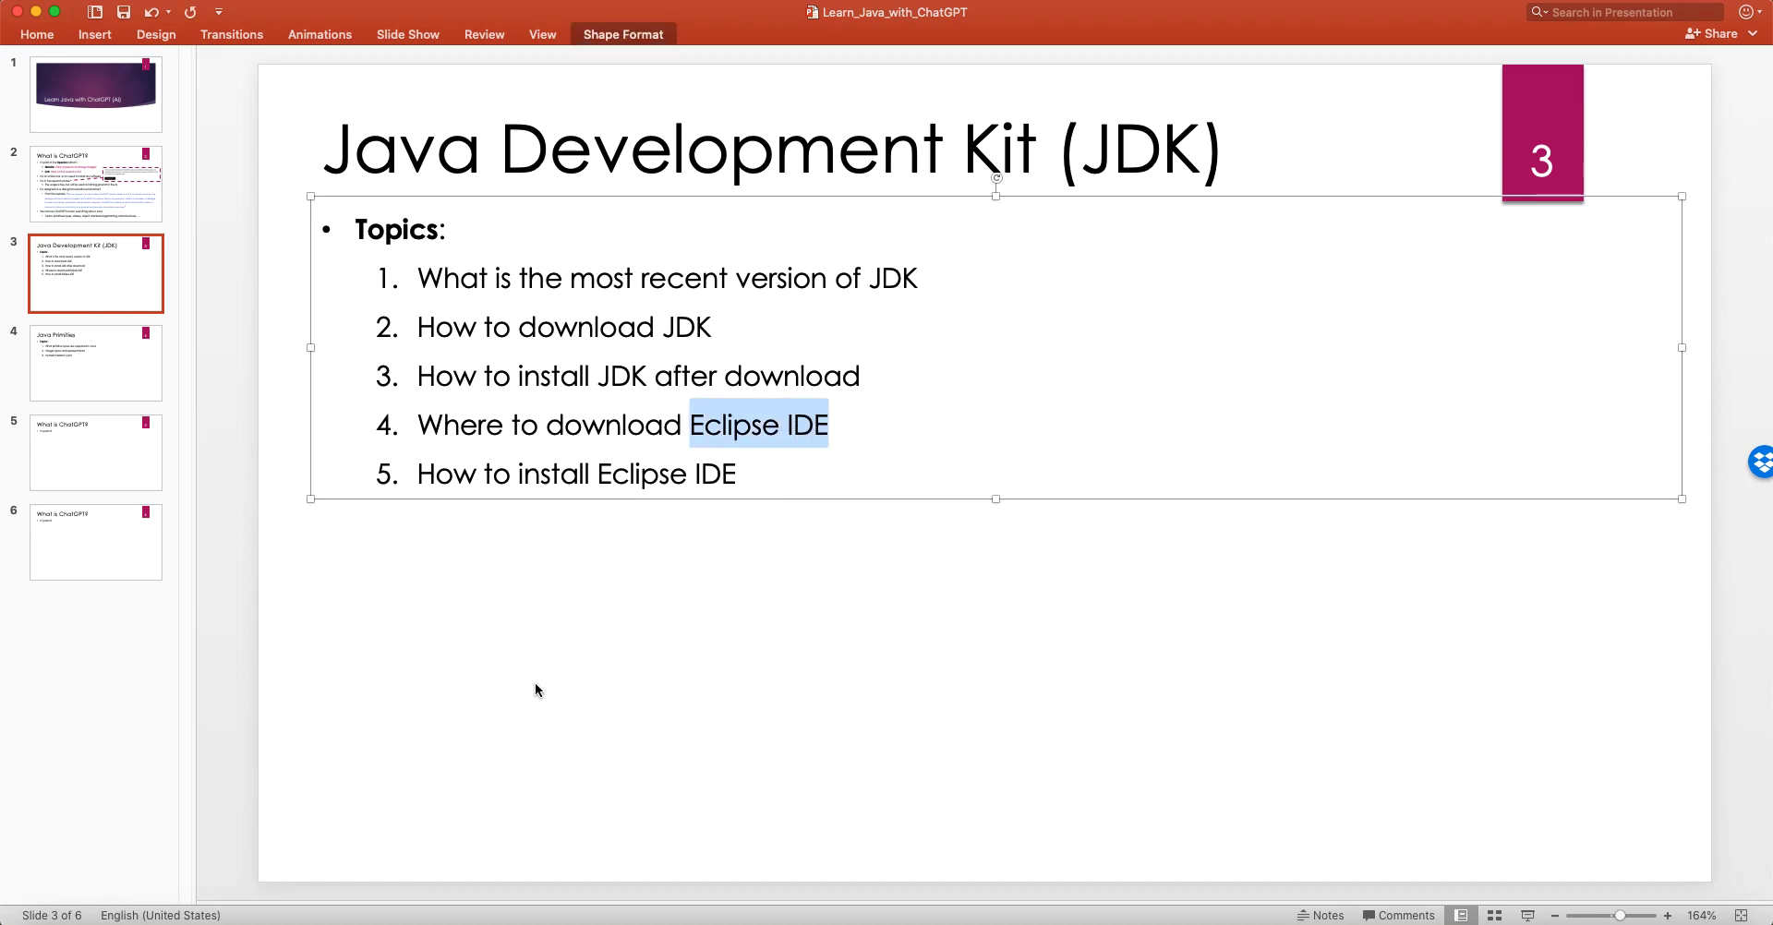
pyautogui.click(533, 687)
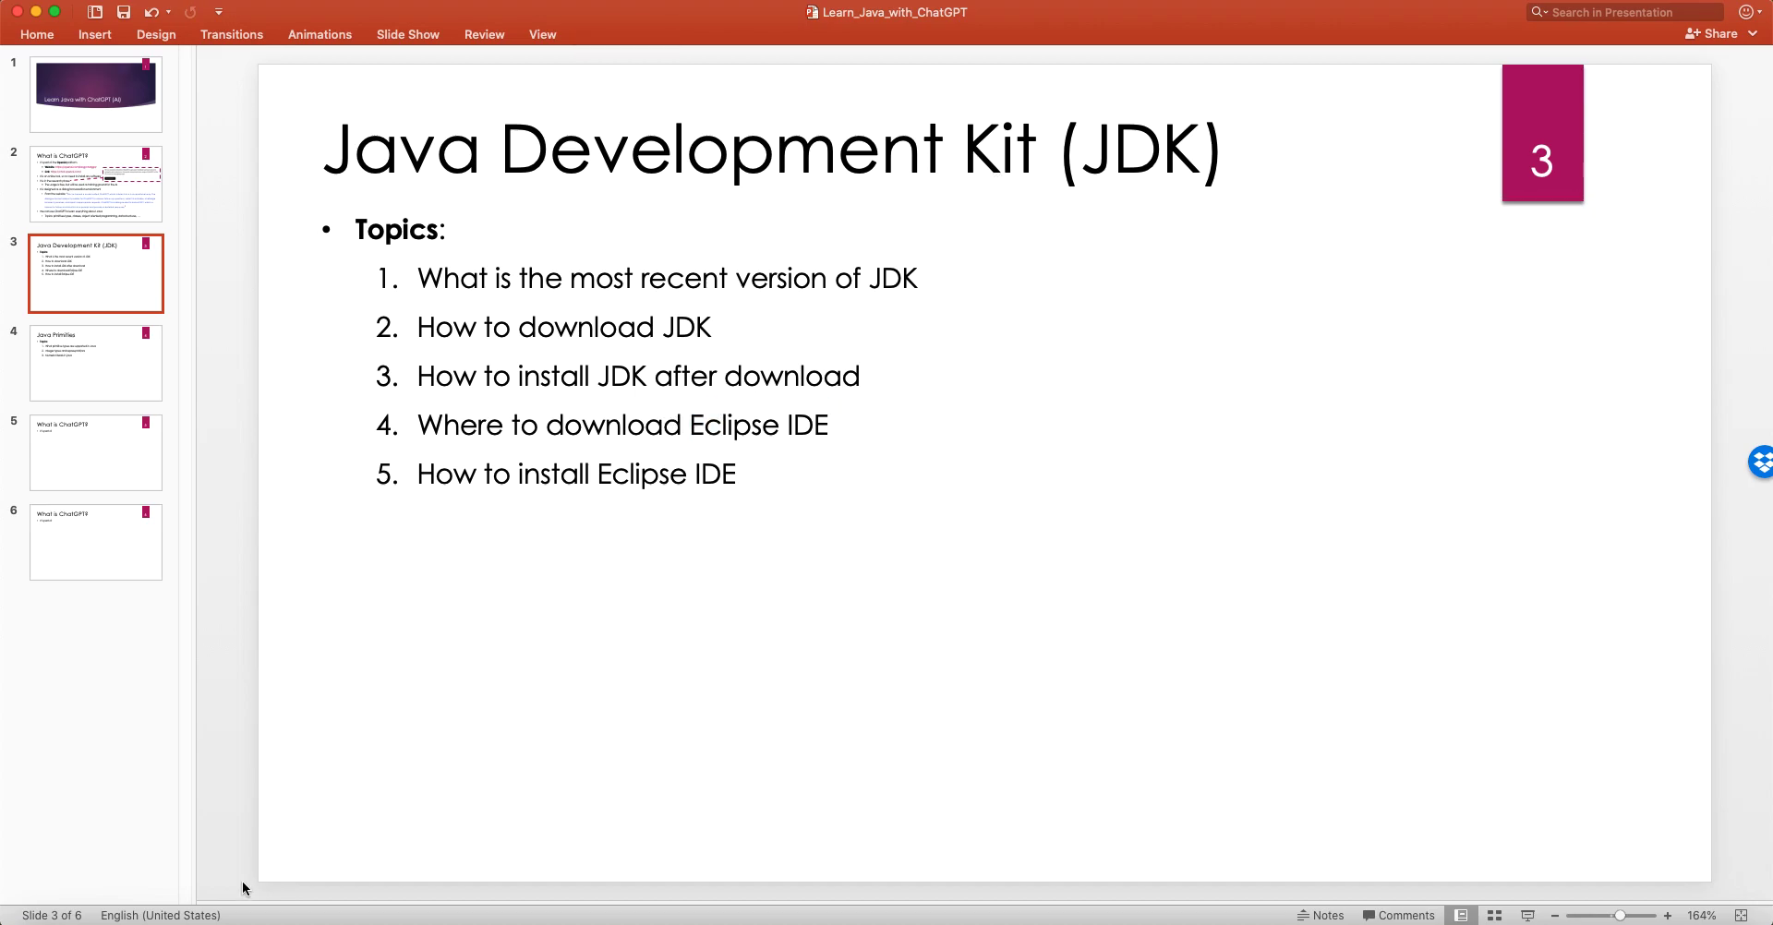
# Switch to ChatGPT in the browser and submit the prompt "tell me how to download and install eclipse ide".
pyautogui.click(169, 919)
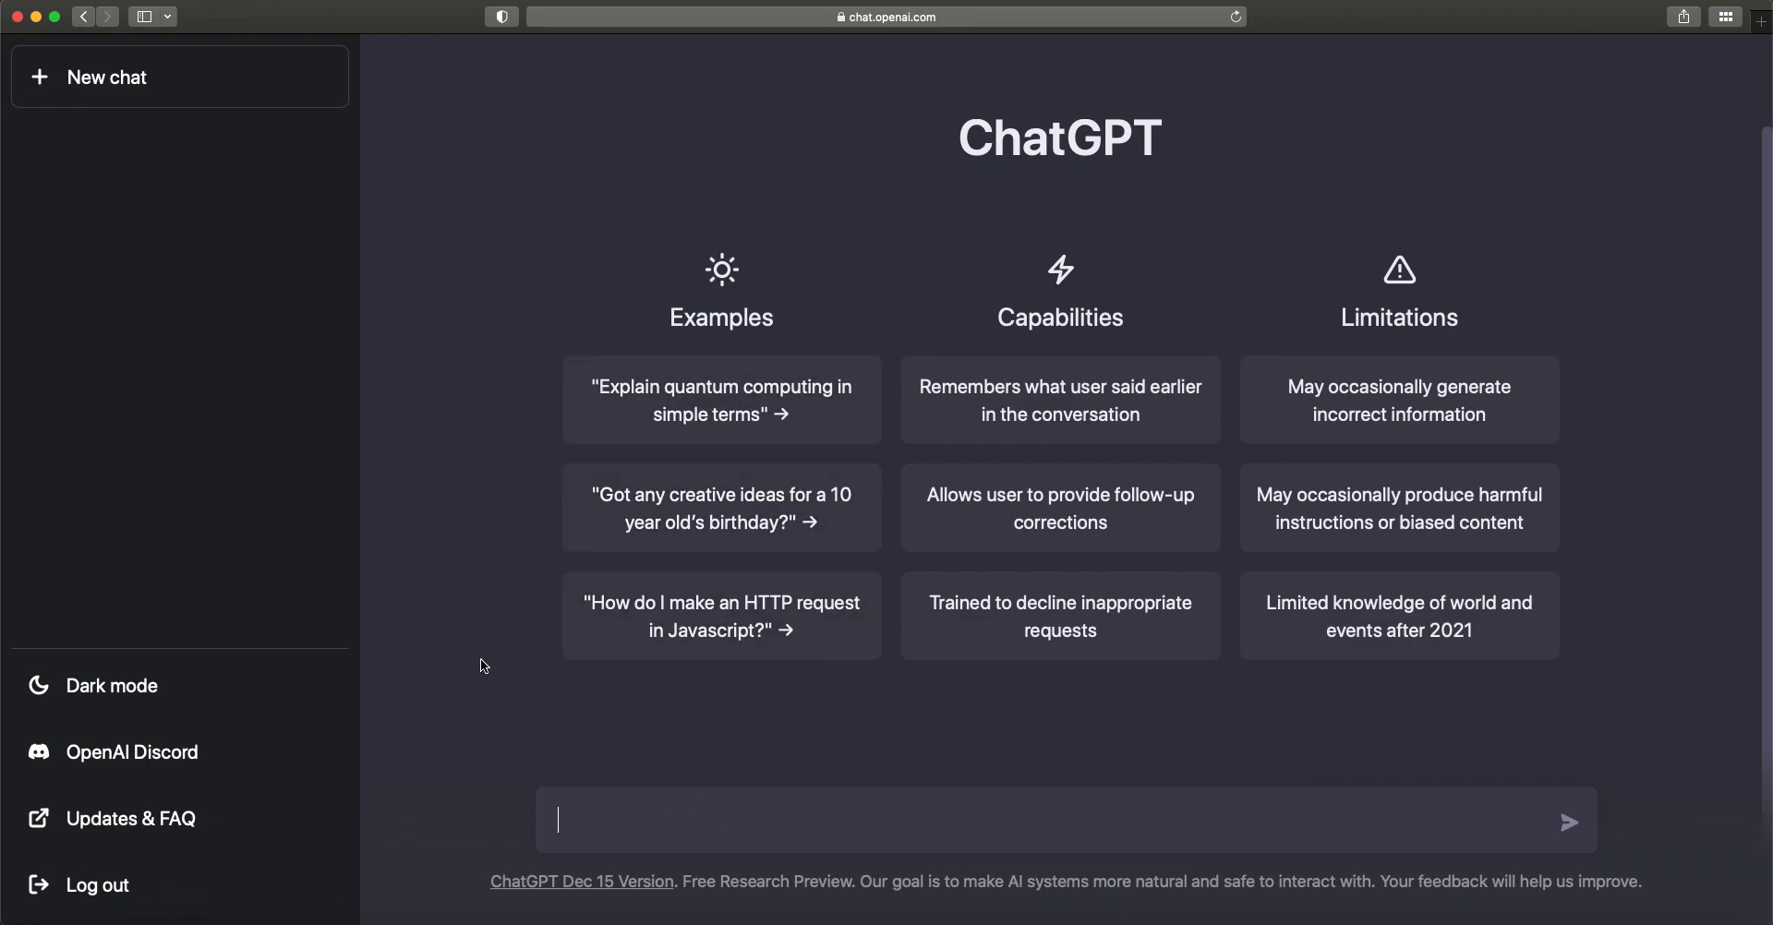
pyautogui.write('tell me how to down')
pyautogui.press('BackSpace')
pyautogui.press('BackSpace')
pyautogui.write('wnload and ')
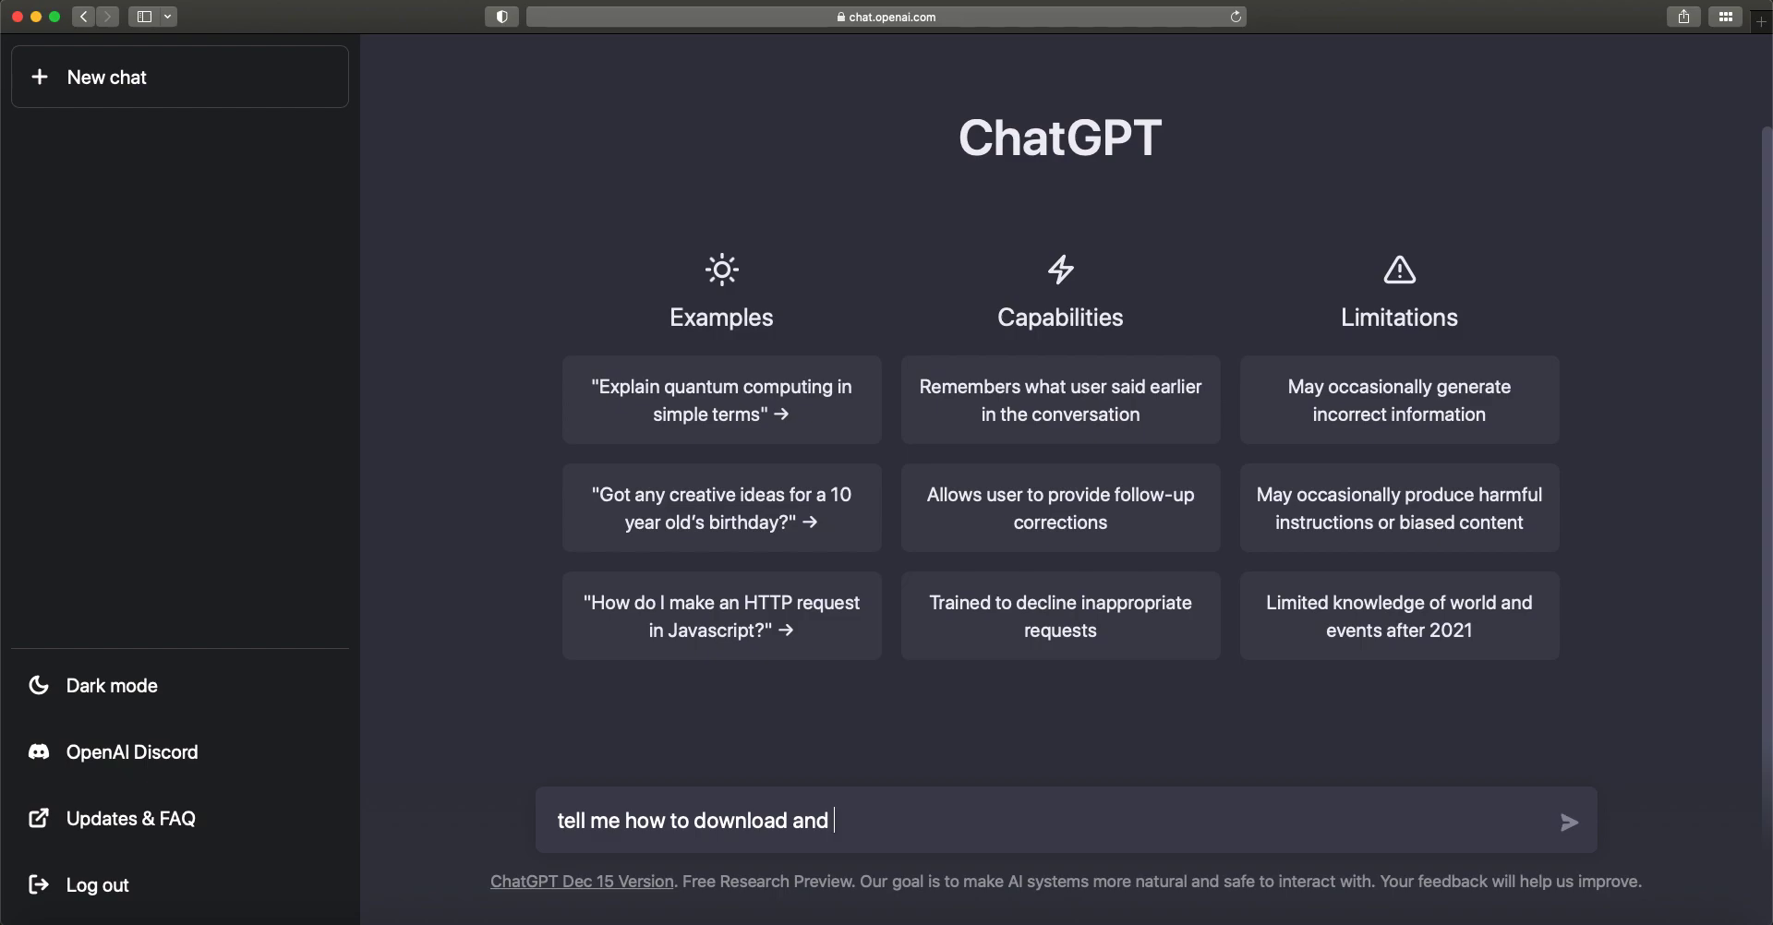
pyautogui.write('install eclipse ide')
pyautogui.press('Return')
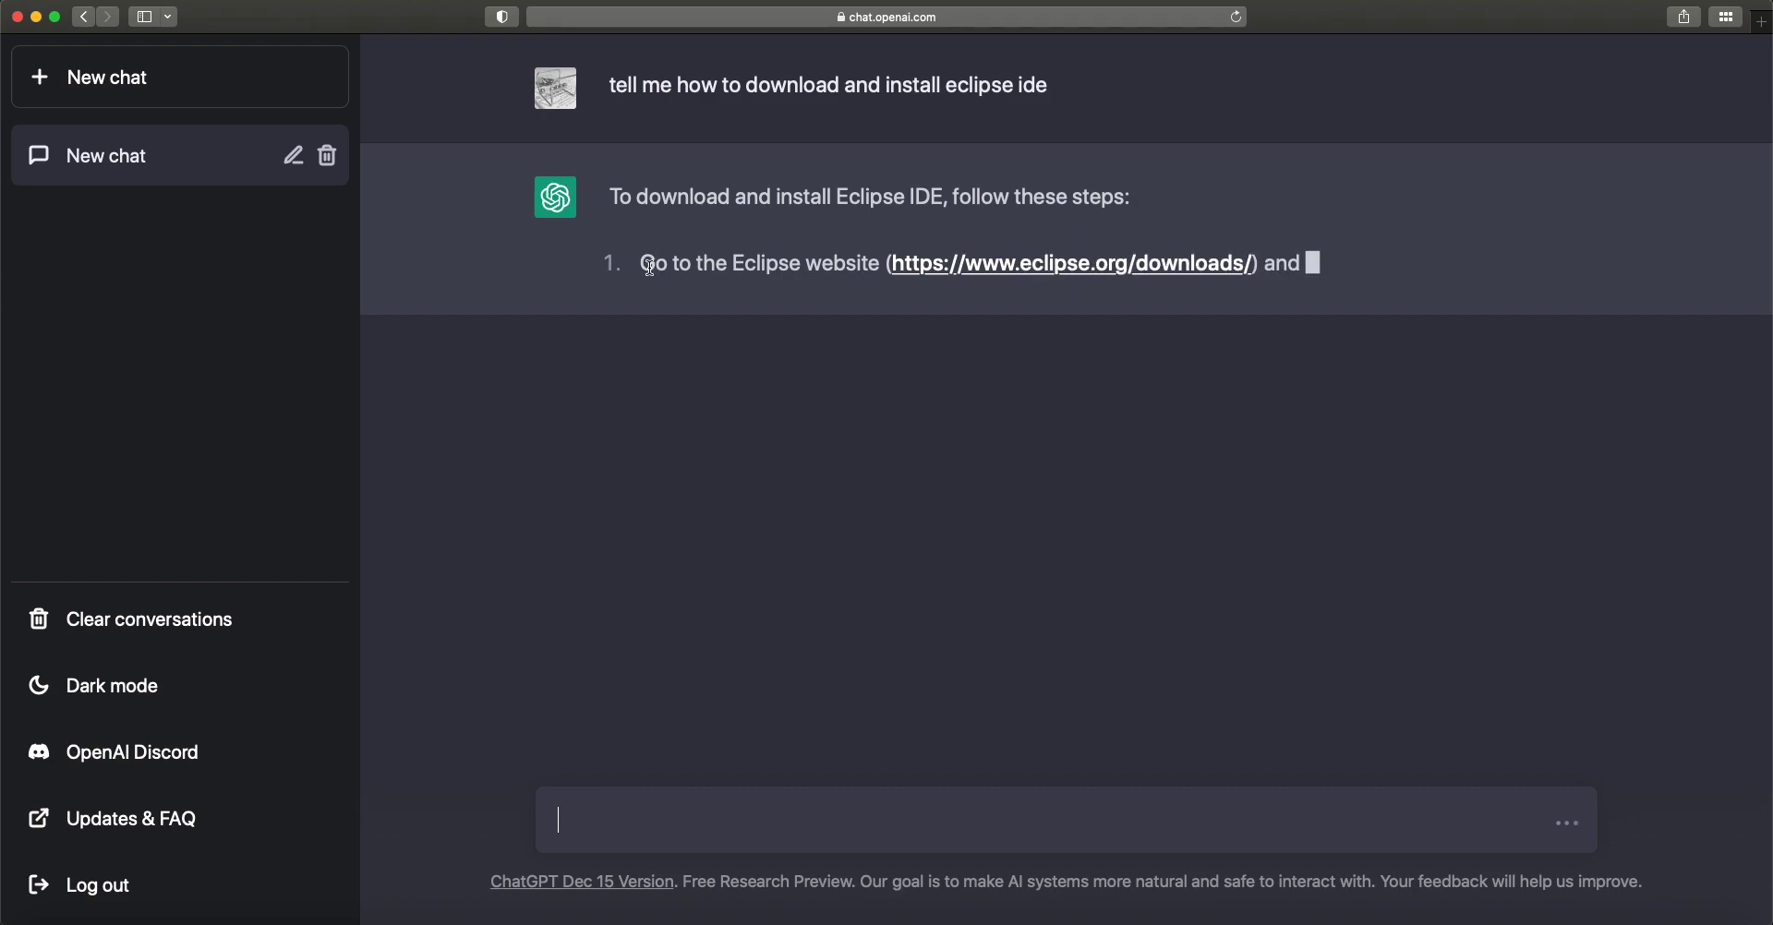
# Read the answer's first four instructions, covering the Eclipse download, installation, launch and workspace selection.
pyautogui.moveTo(654, 263); pyautogui.dragTo(812, 268)
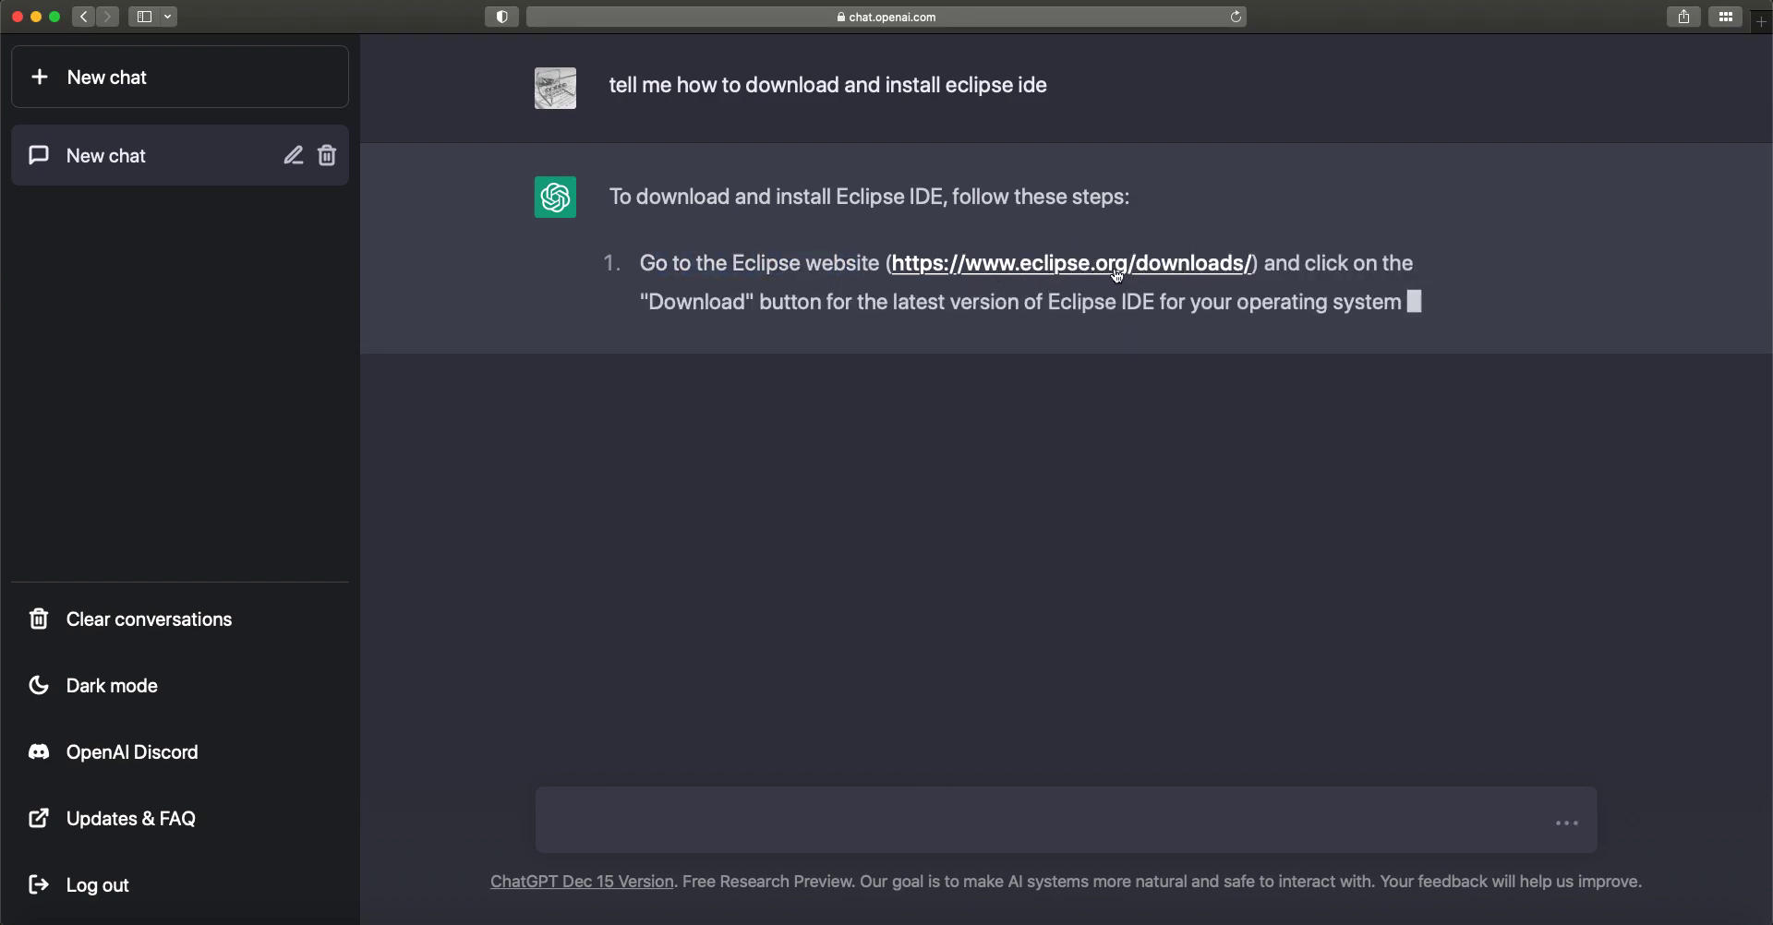
pyautogui.moveTo(641, 302); pyautogui.dragTo(1422, 305)
pyautogui.click(1425, 305)
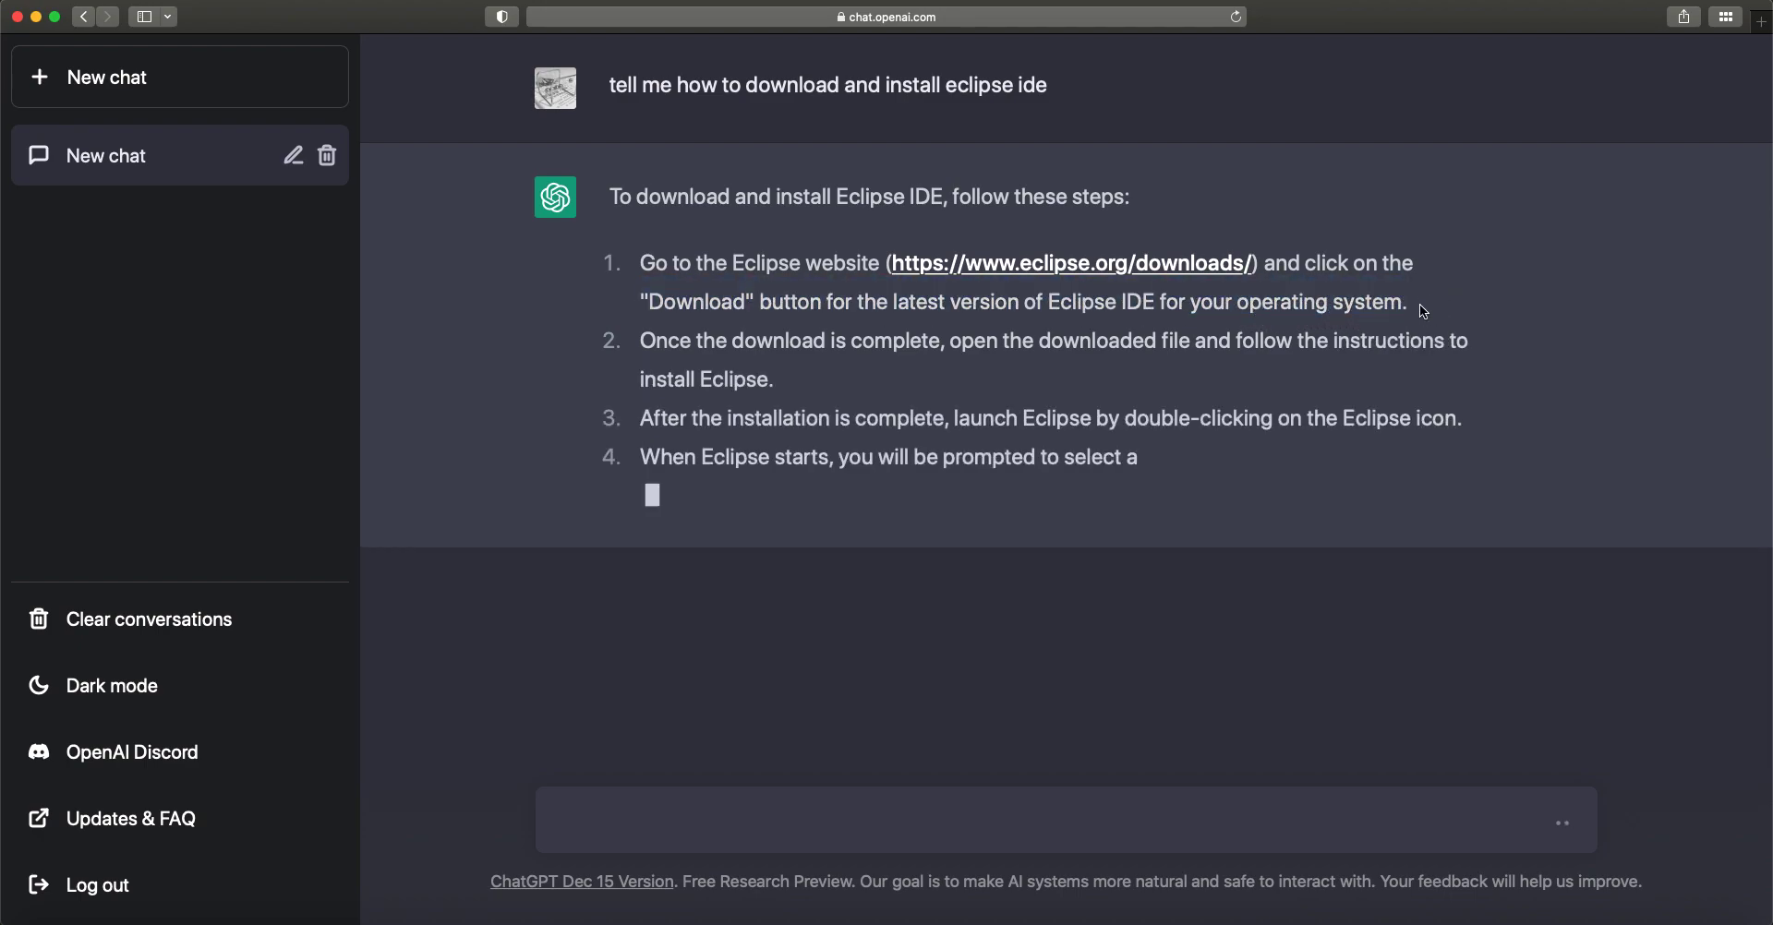
pyautogui.moveTo(641, 341); pyautogui.dragTo(558, 264)
pyautogui.click(558, 264)
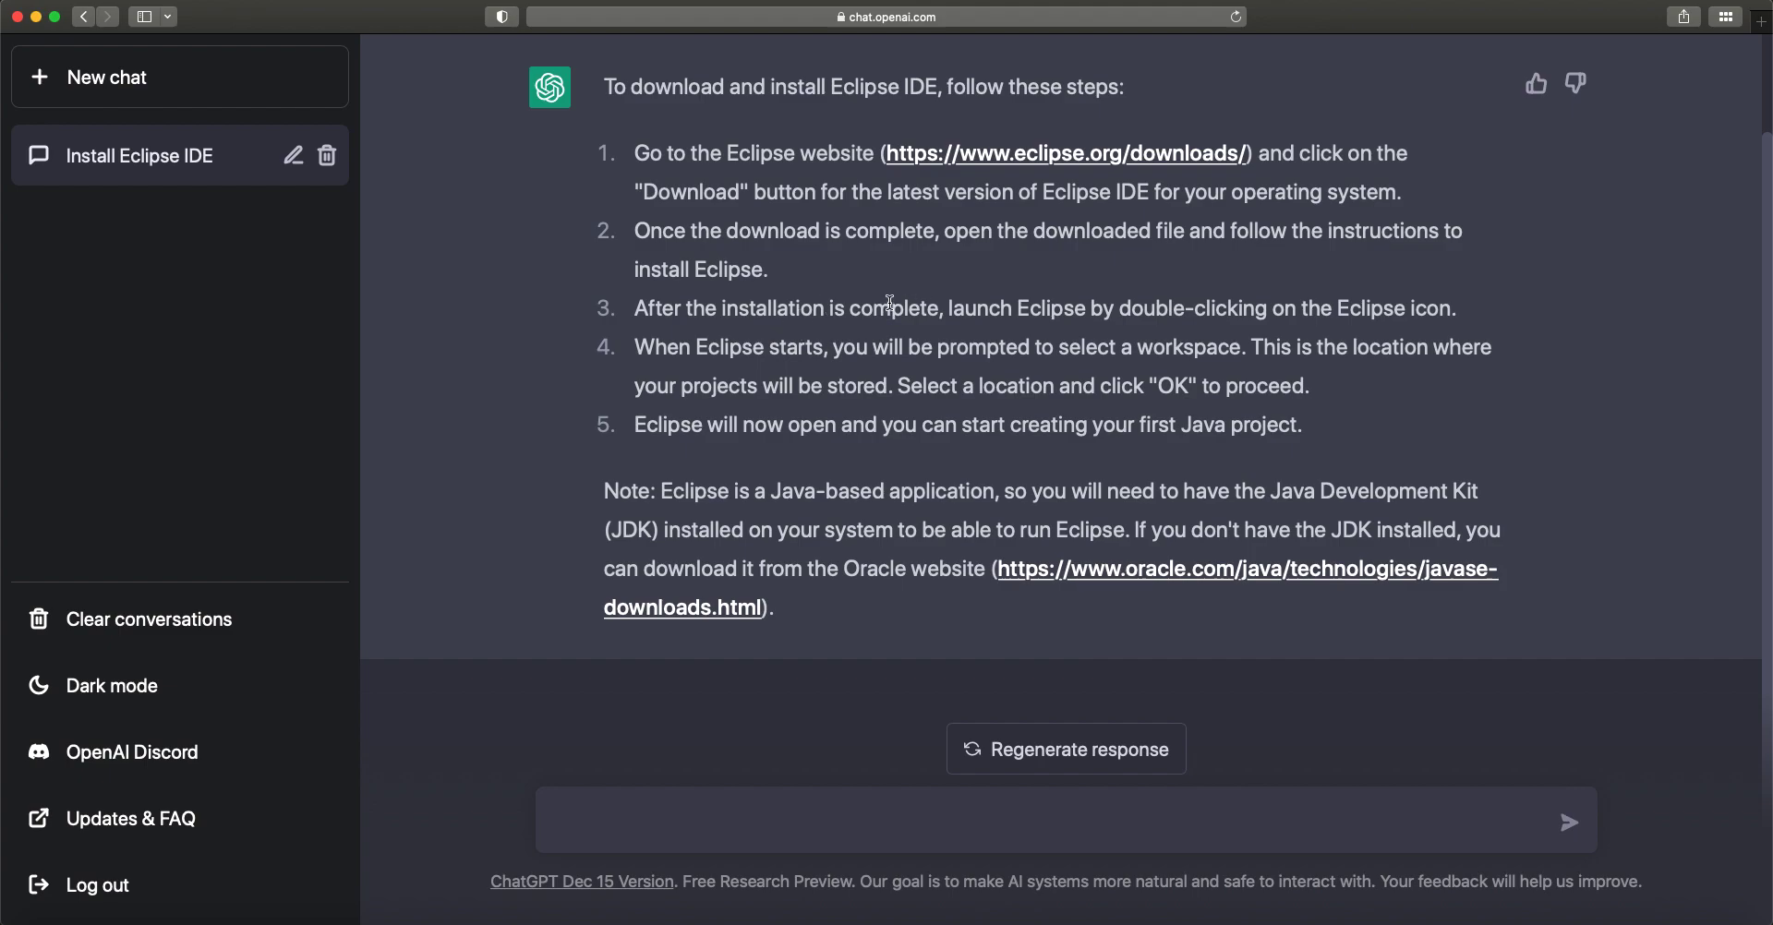
pyautogui.moveTo(633, 310); pyautogui.dragTo(1457, 308)
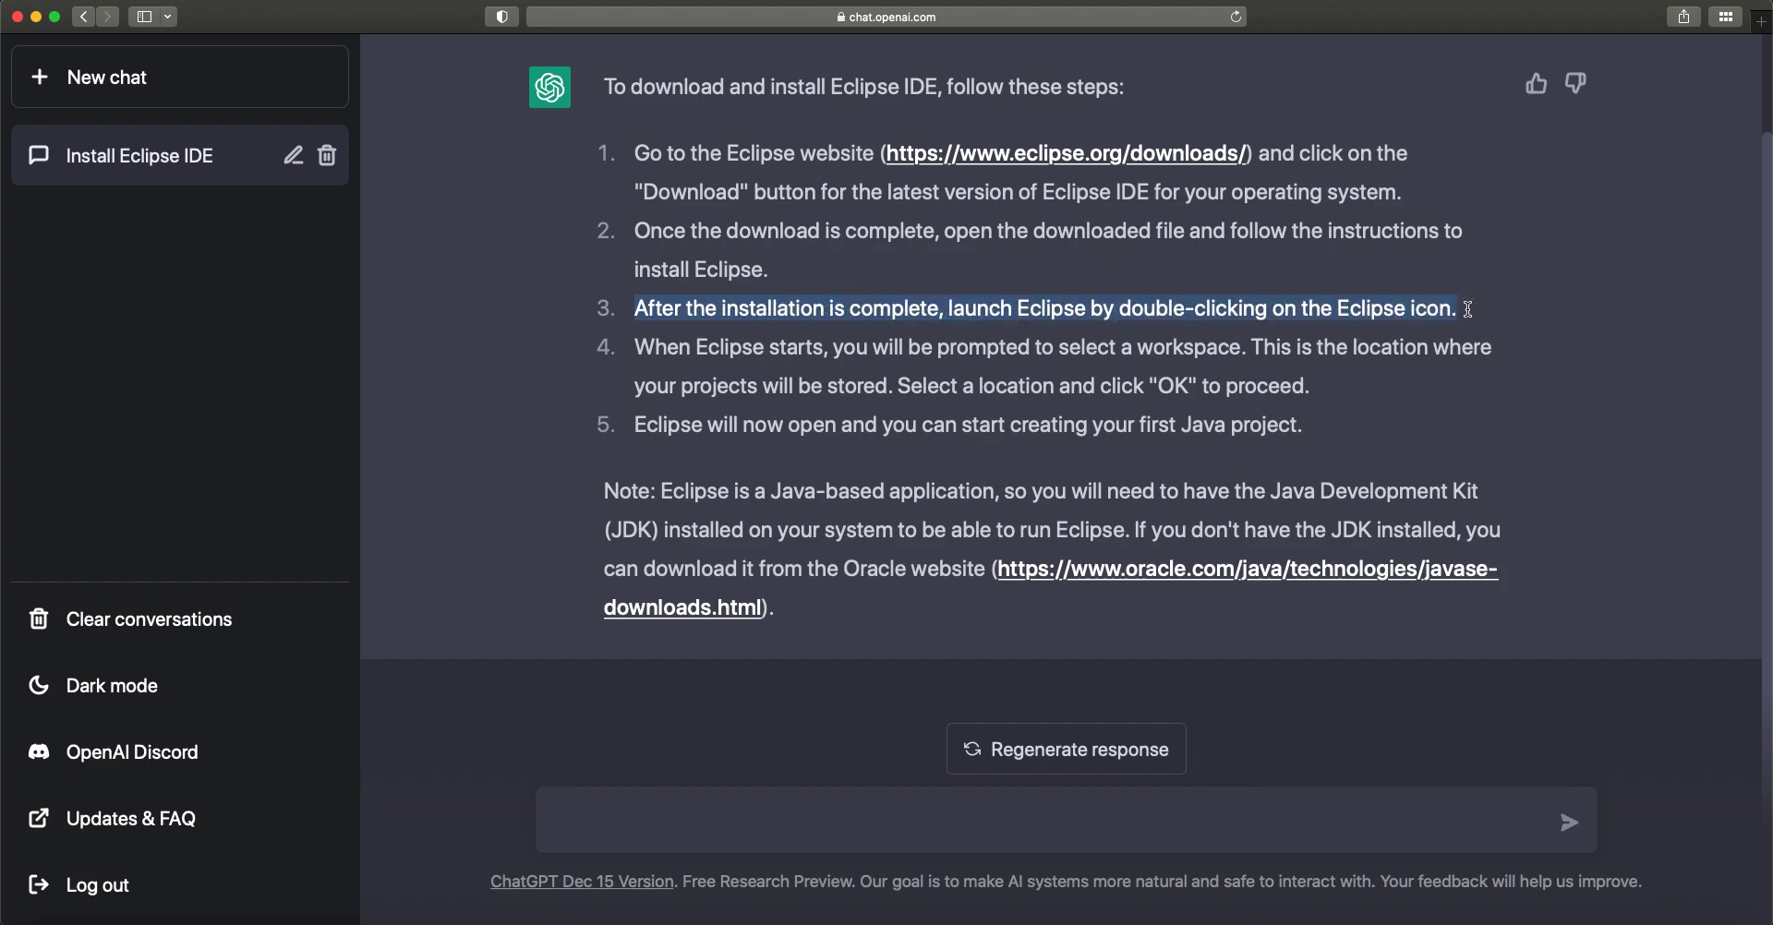
pyautogui.click(733, 346)
pyautogui.moveTo(636, 347); pyautogui.dragTo(1240, 350)
pyautogui.click(1240, 350)
pyautogui.doubleClick(1217, 351)
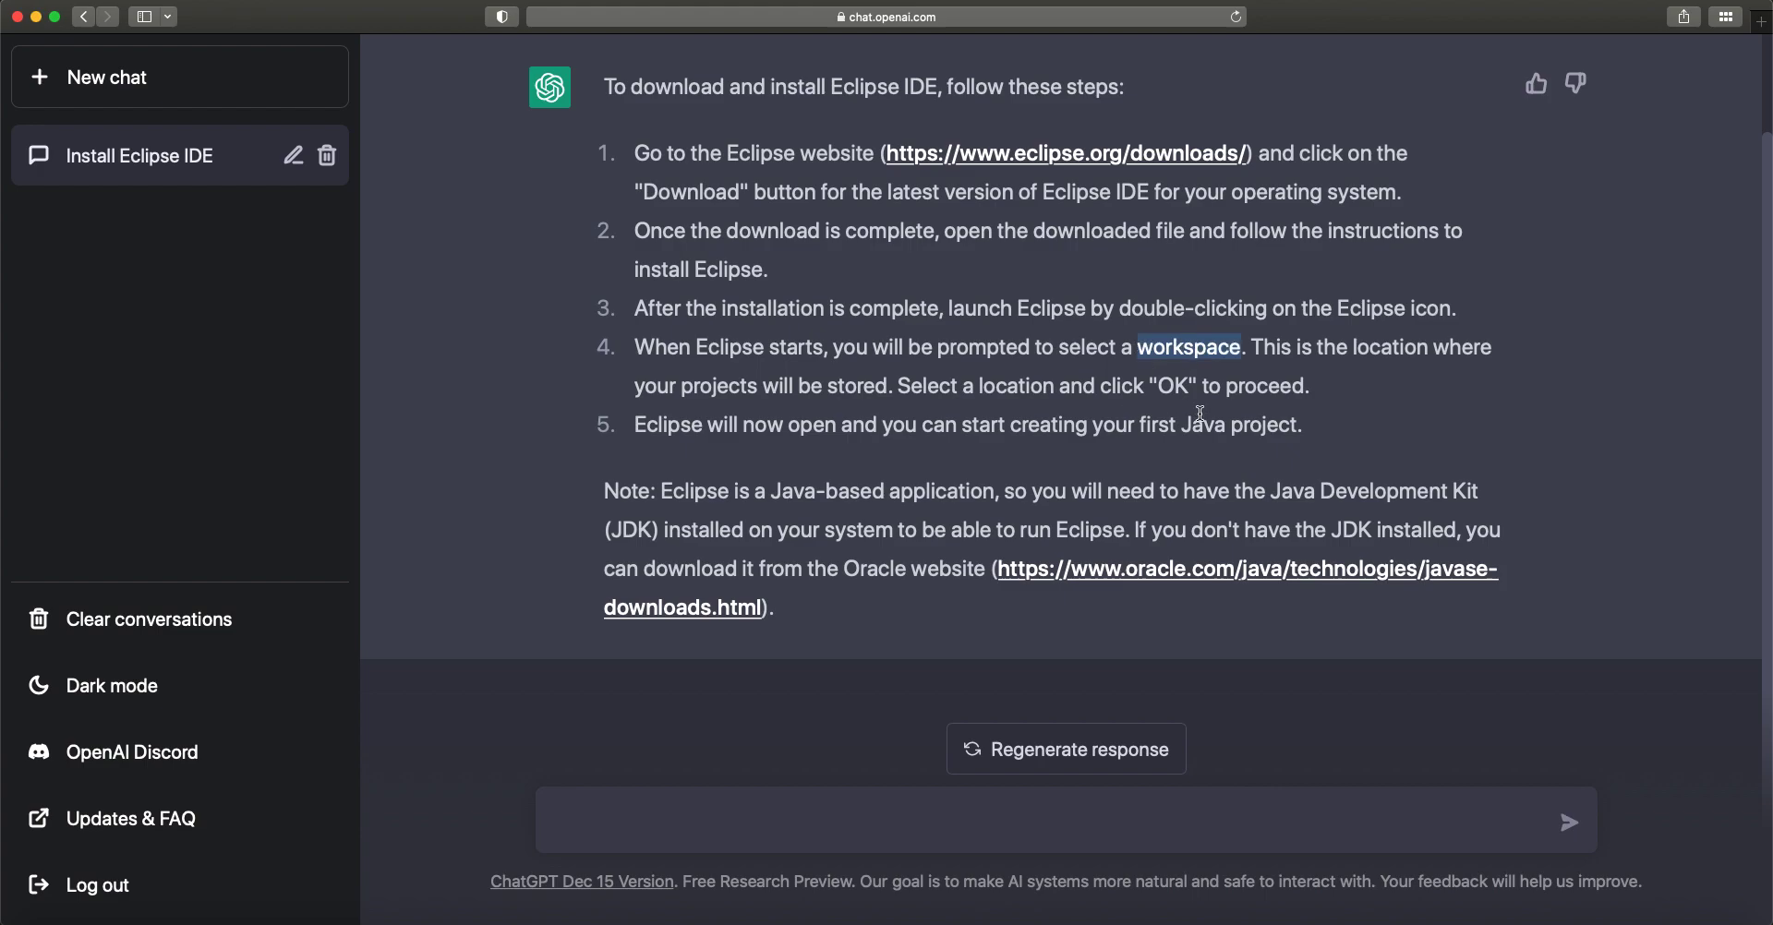
pyautogui.moveTo(1252, 347); pyautogui.dragTo(1342, 386)
pyautogui.click(1337, 399)
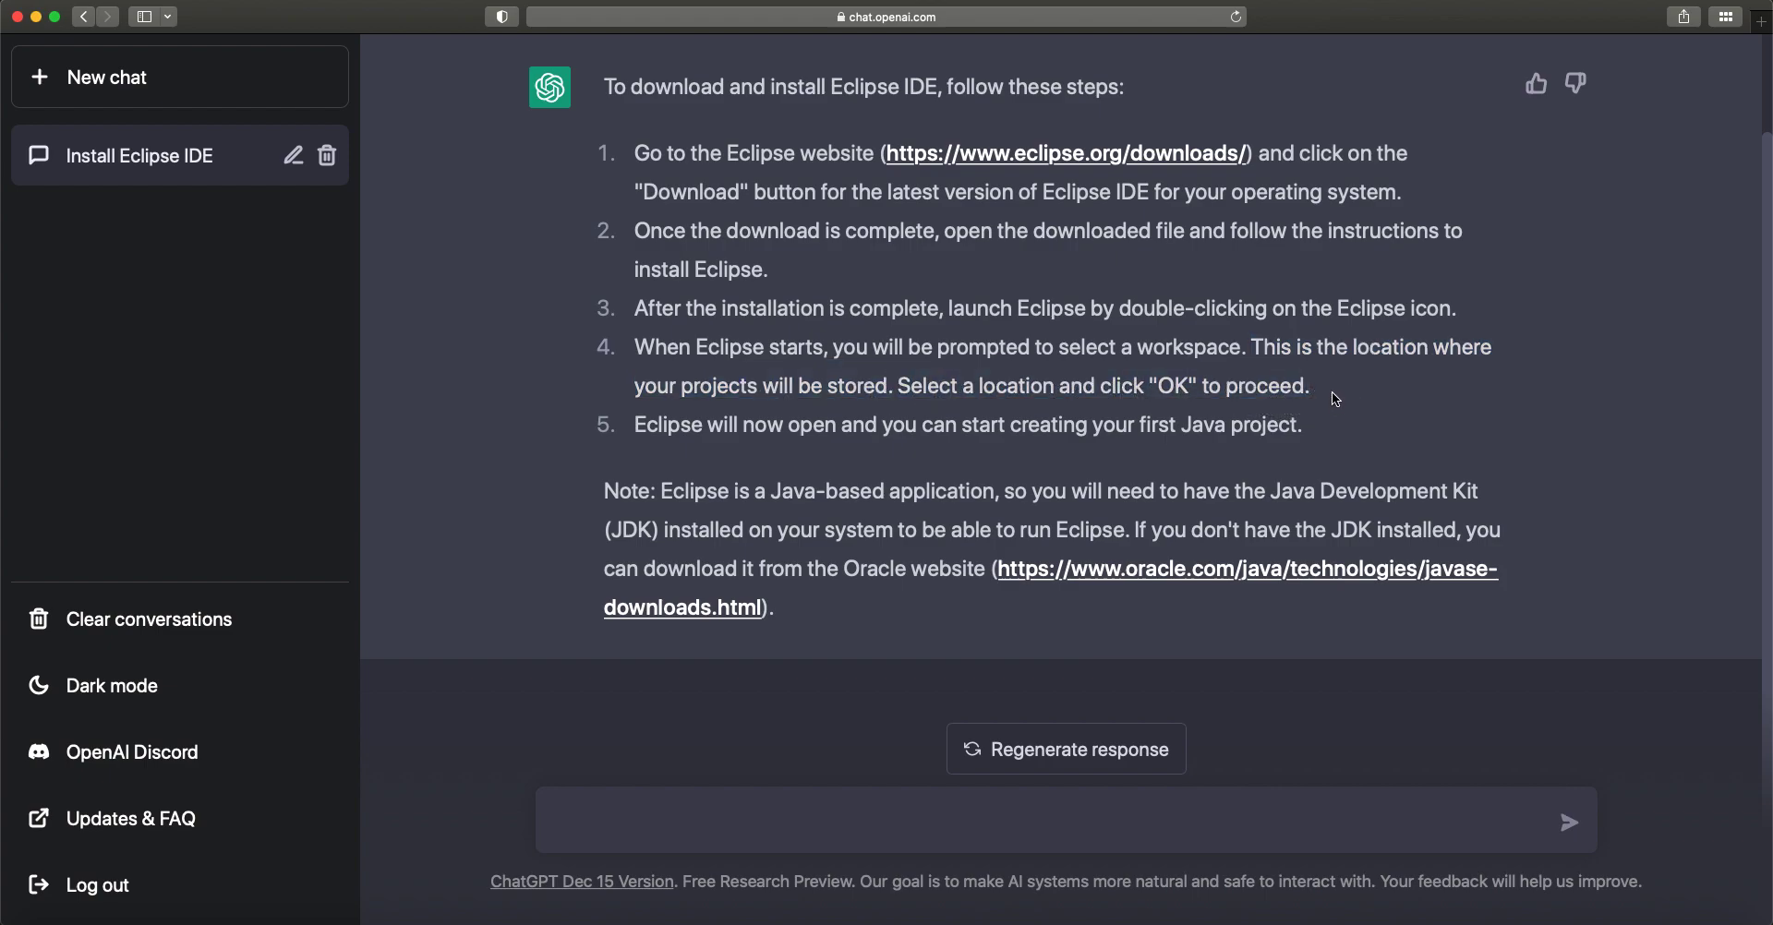
# Read the answer's final instruction and the note about Eclipse needing the Java Development Kit.
pyautogui.moveTo(636, 427); pyautogui.dragTo(1020, 492)
pyautogui.click(608, 482)
pyautogui.moveTo(1005, 492); pyautogui.dragTo(606, 485)
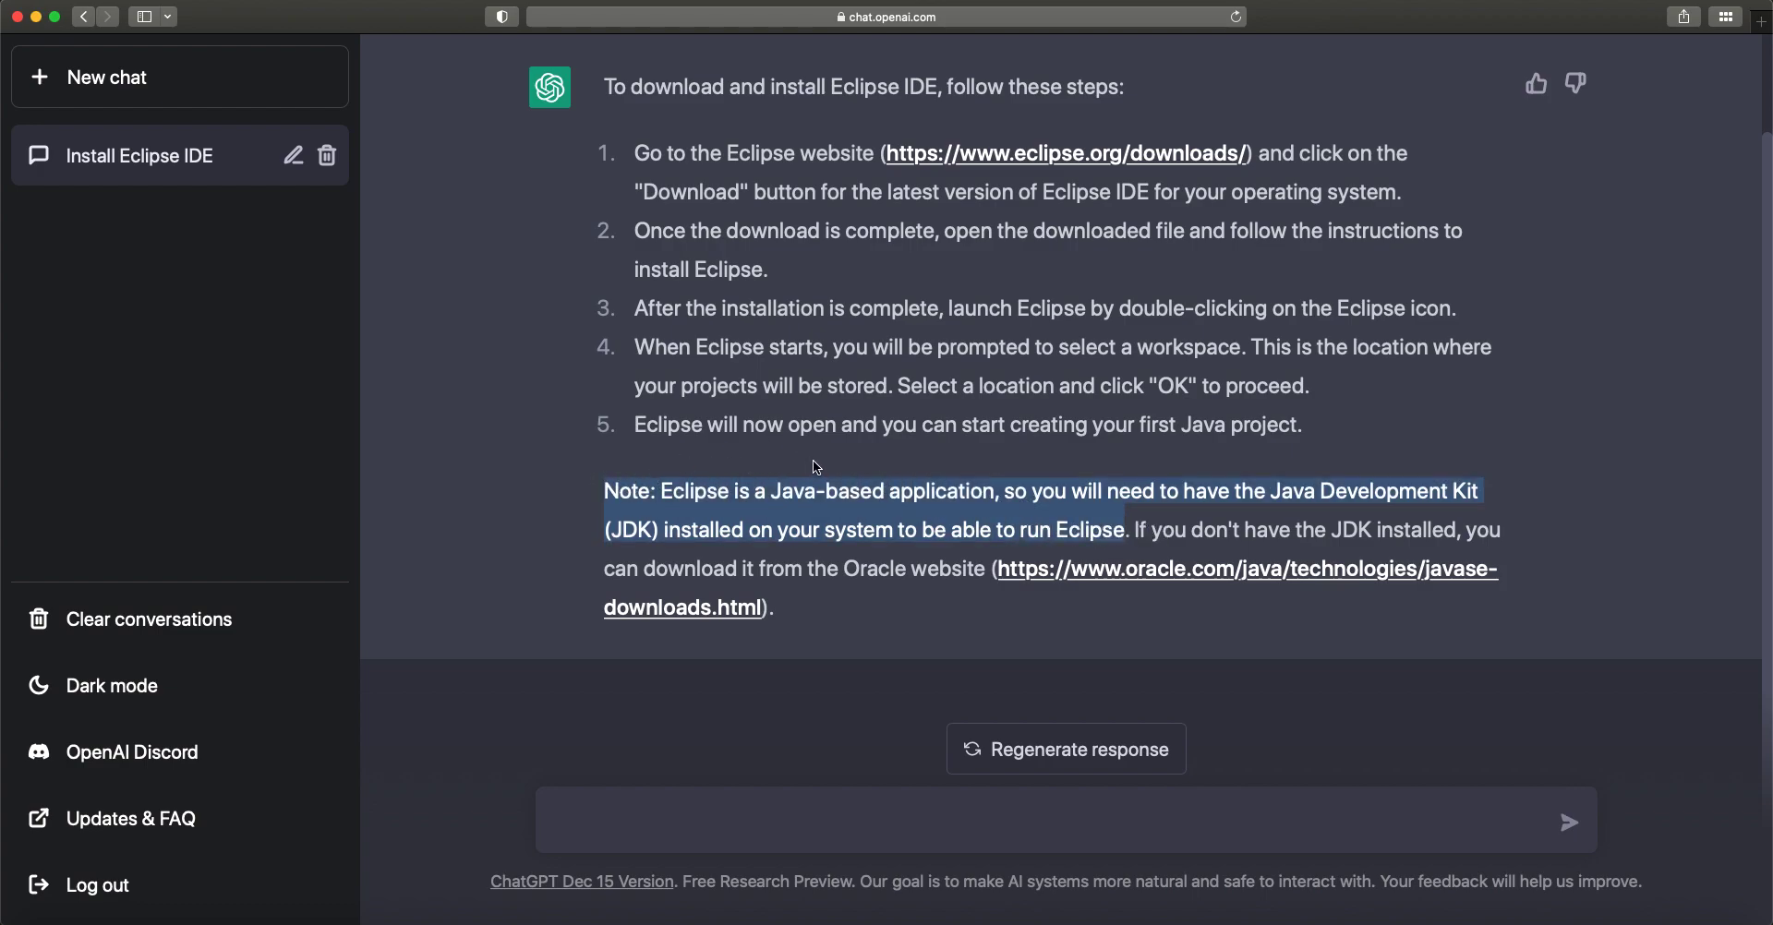
pyautogui.moveTo(661, 491); pyautogui.dragTo(730, 498)
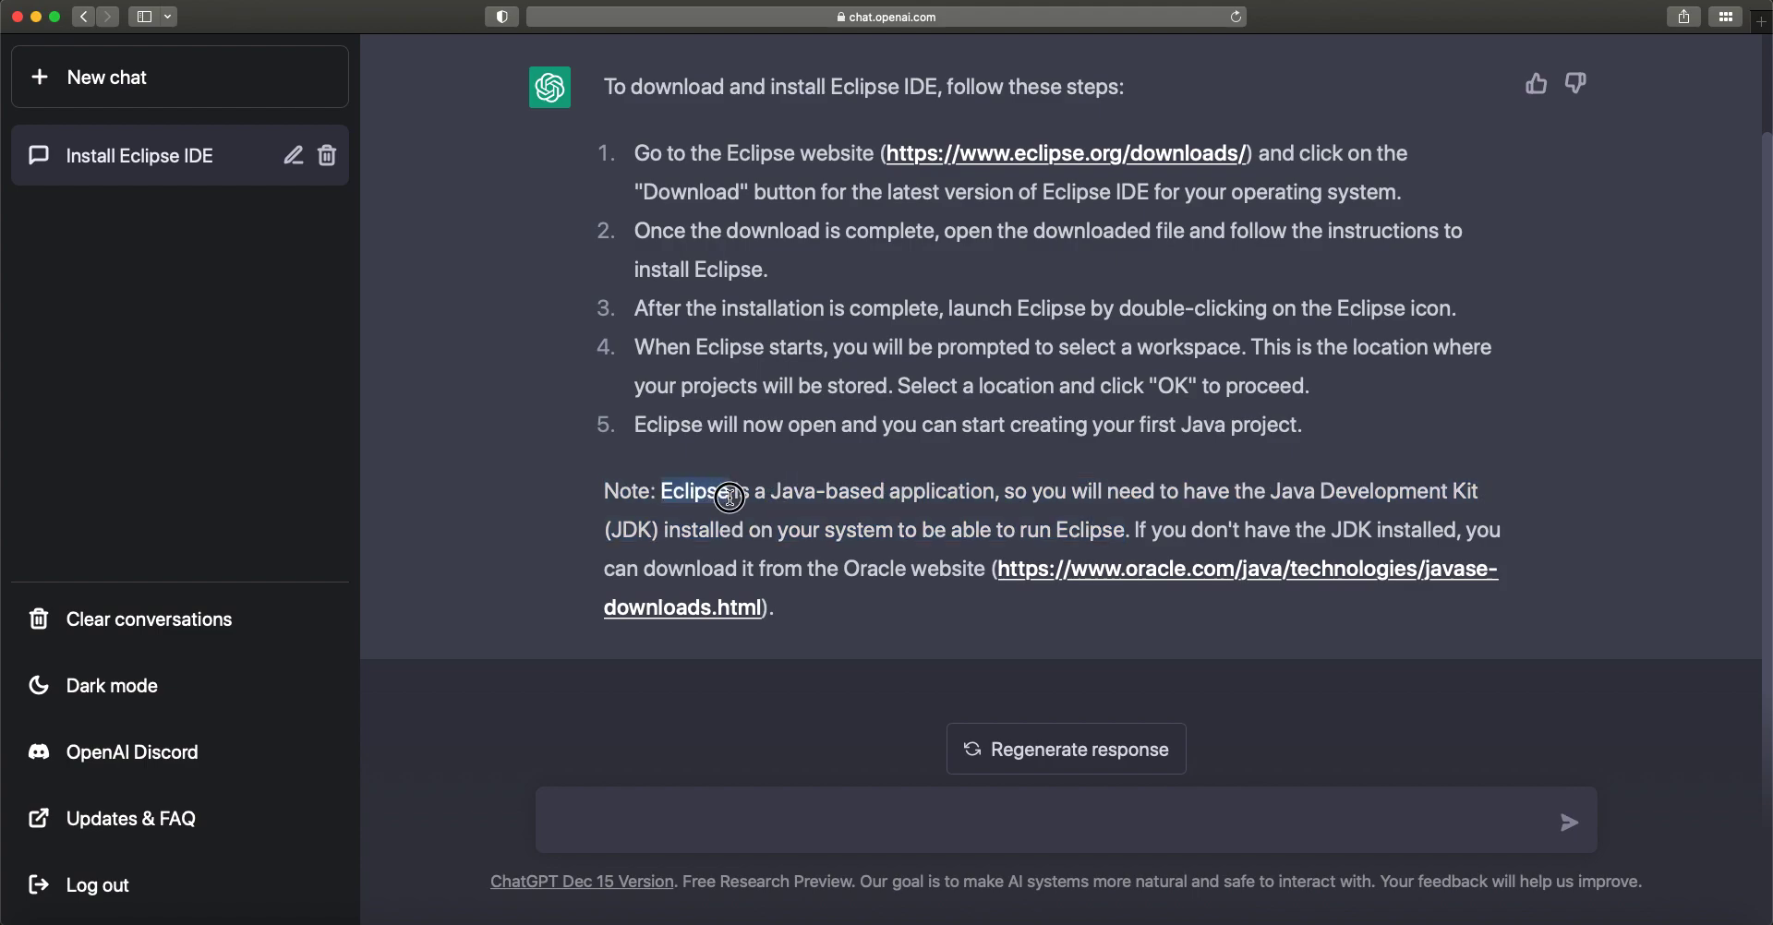
pyautogui.click(973, 553)
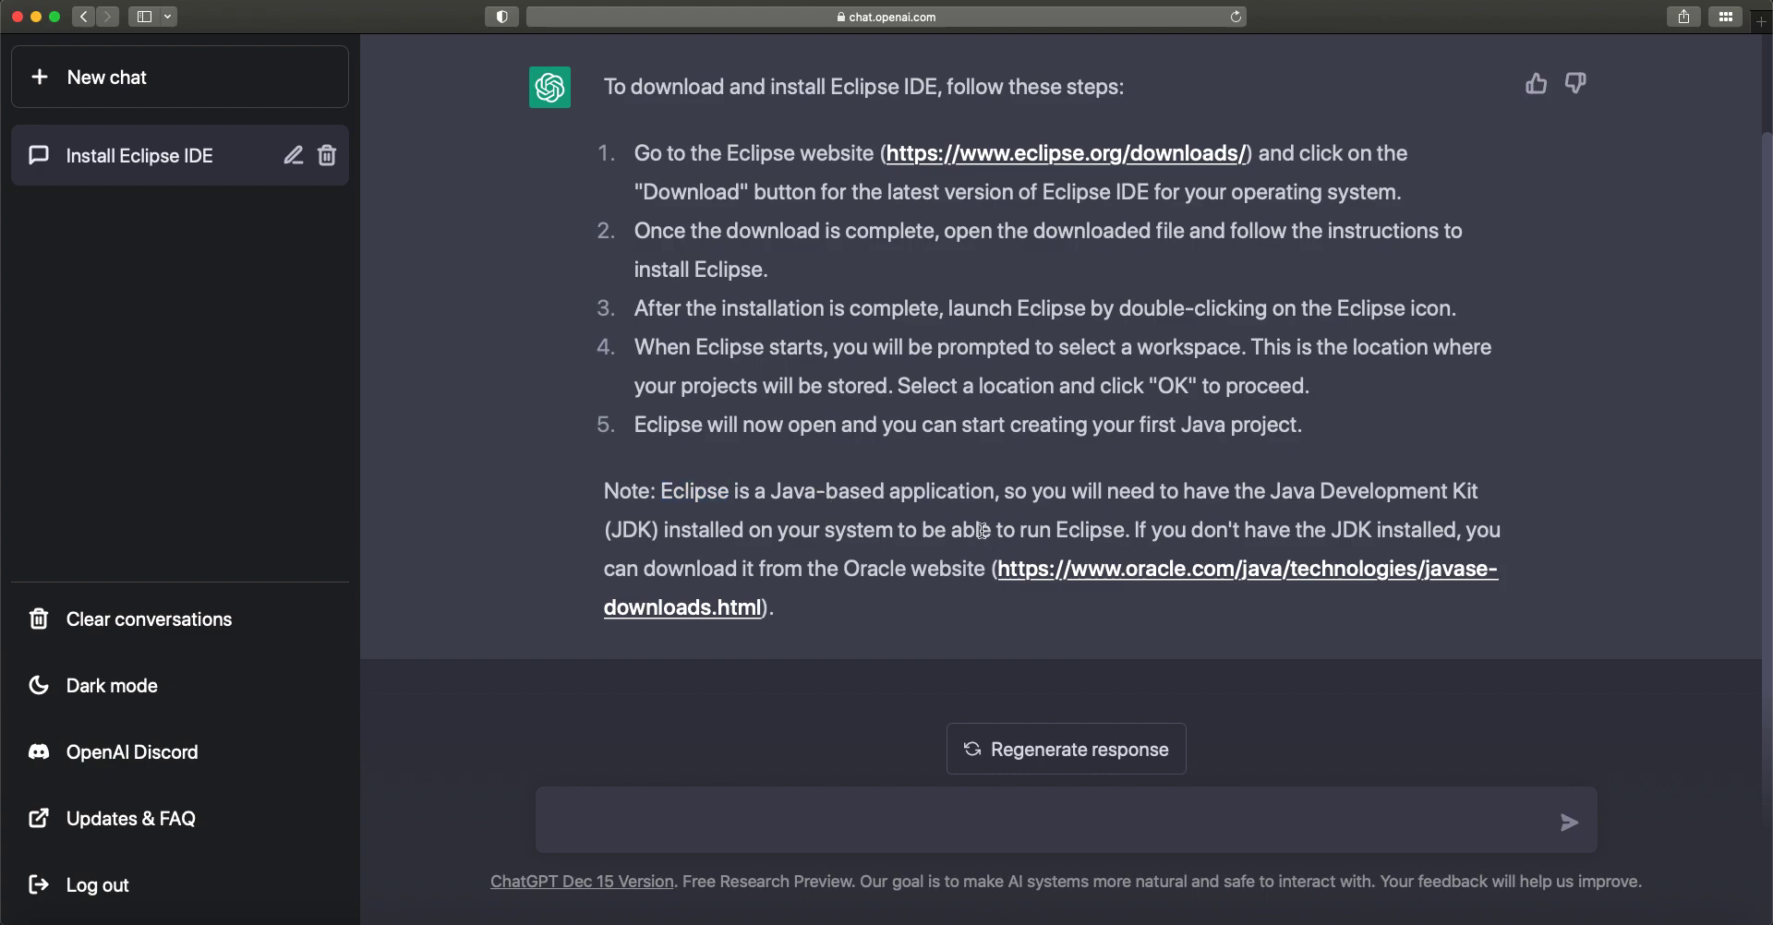
pyautogui.moveTo(1126, 532); pyautogui.dragTo(595, 509)
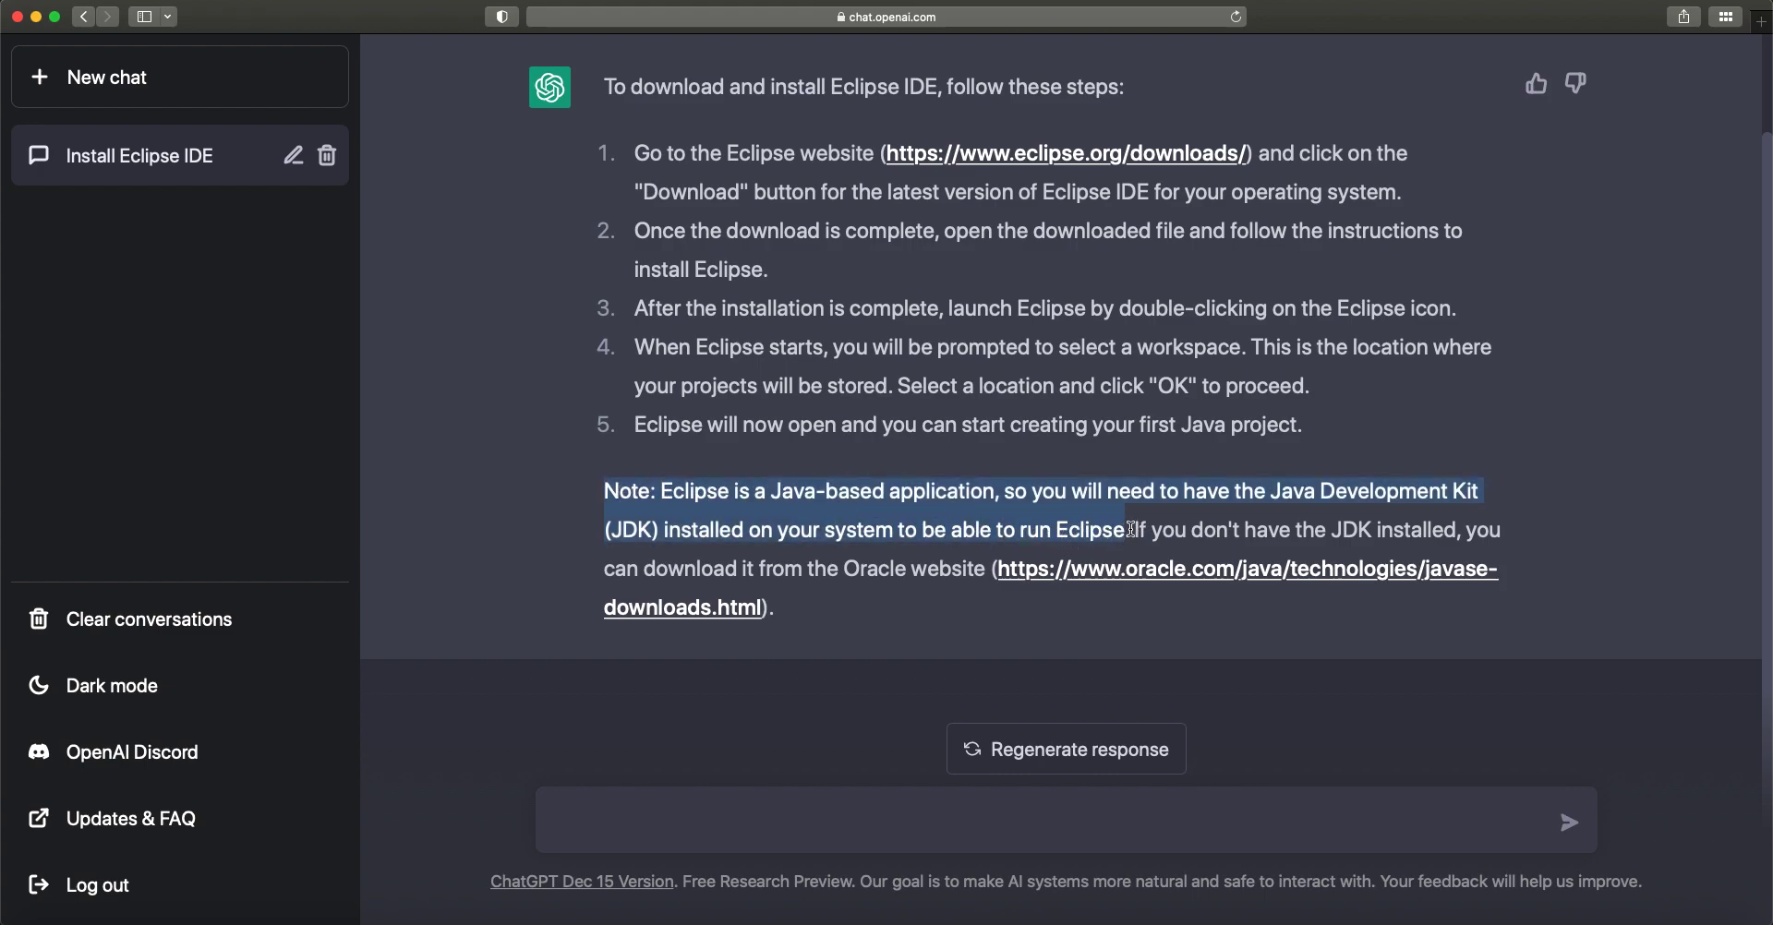
pyautogui.click(1168, 472)
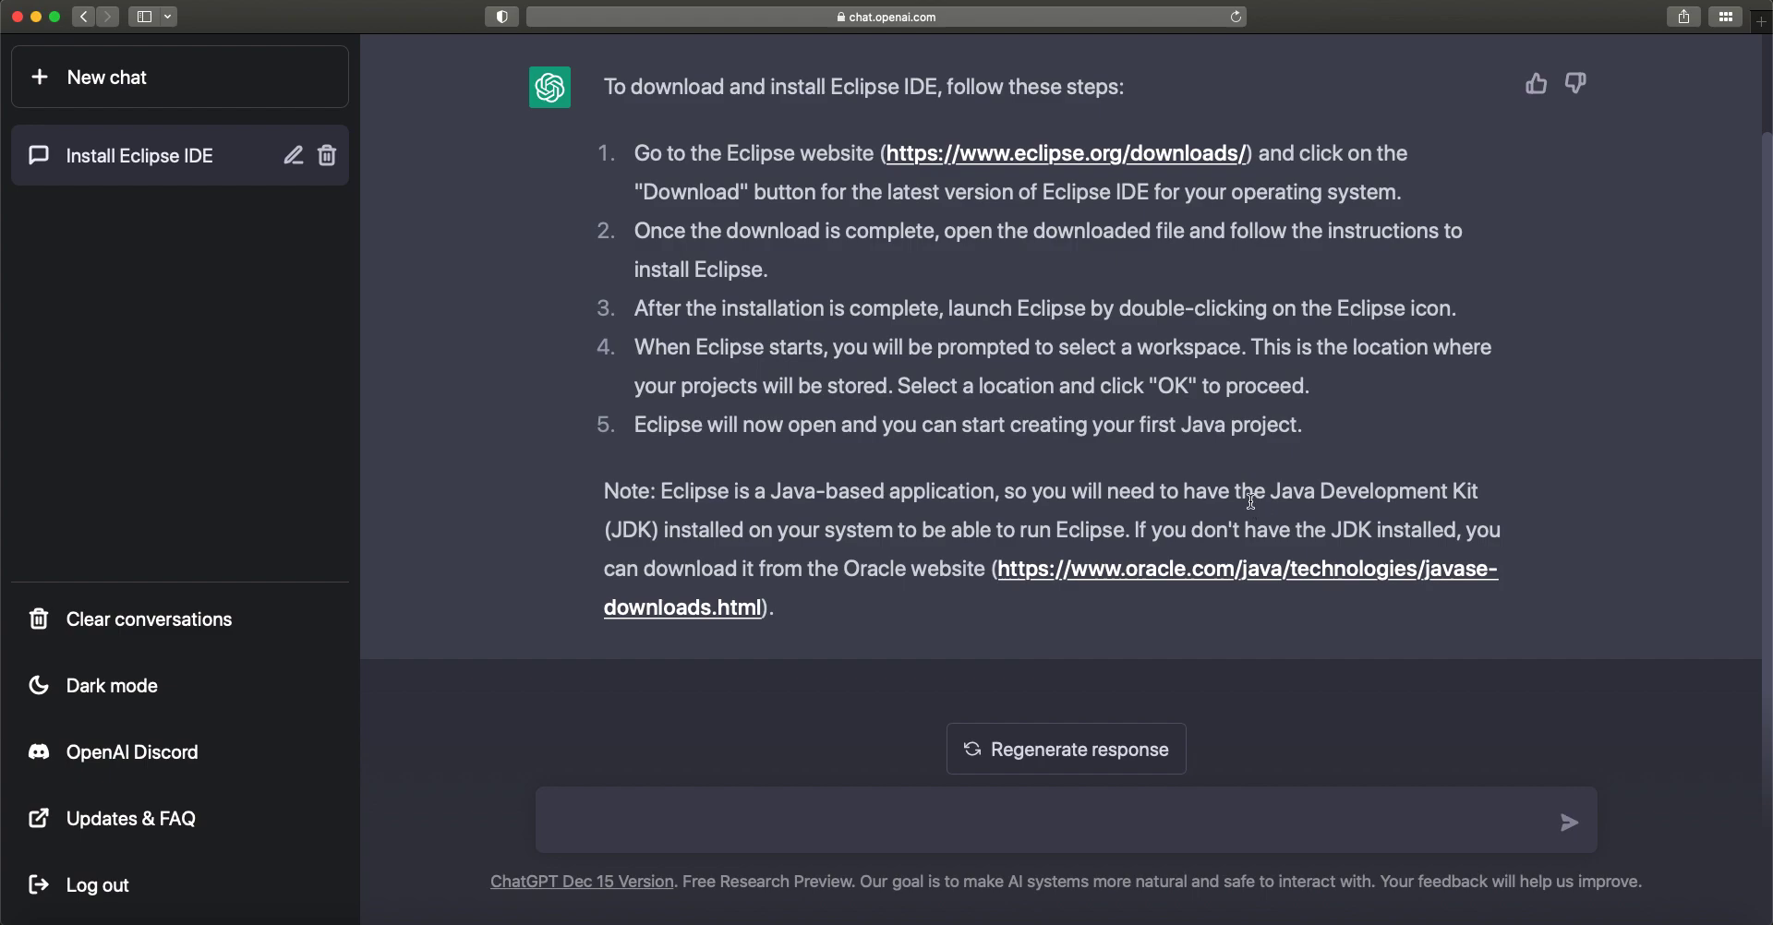
pyautogui.moveTo(1483, 494); pyautogui.dragTo(1264, 494)
pyautogui.click(1137, 489)
pyautogui.moveTo(1280, 493)
pyautogui.mouseDown()
pyautogui.moveTo(1484, 492)
pyautogui.moveTo(1282, 492)
pyautogui.mouseUp()
pyautogui.click(1071, 499)
# Open the folder /Library/Java/JavaVirtualMachines/ in Finder.
pyautogui.rightClick(54, 920)
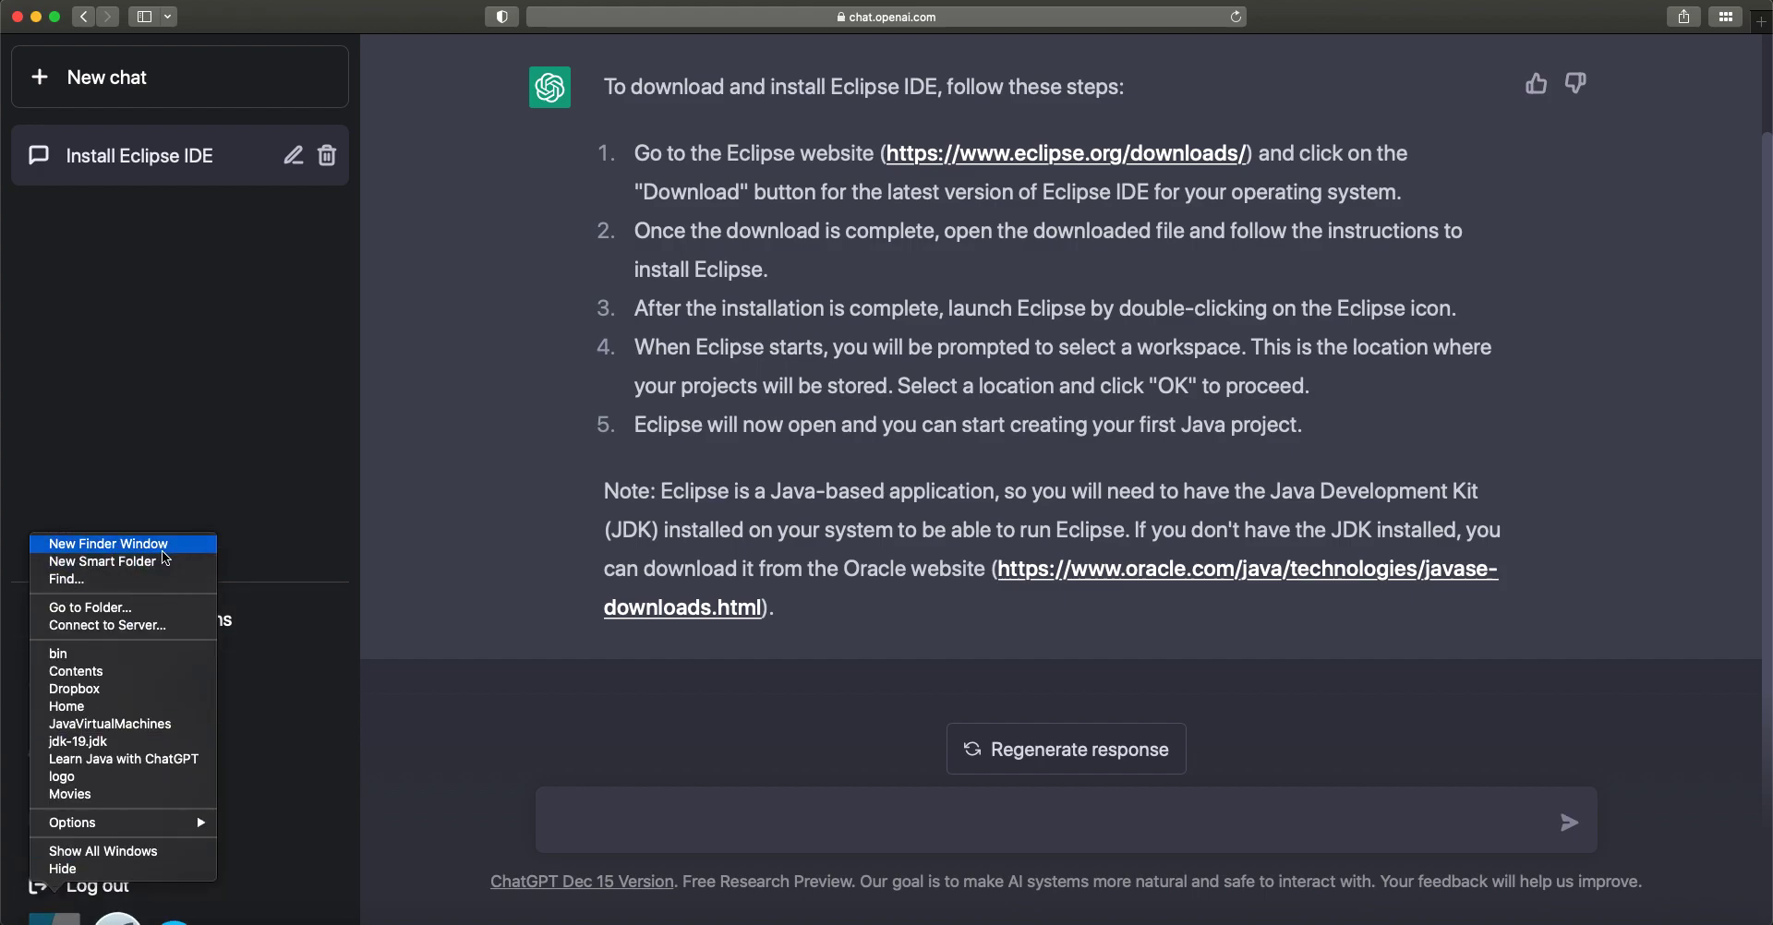
pyautogui.press('Return')
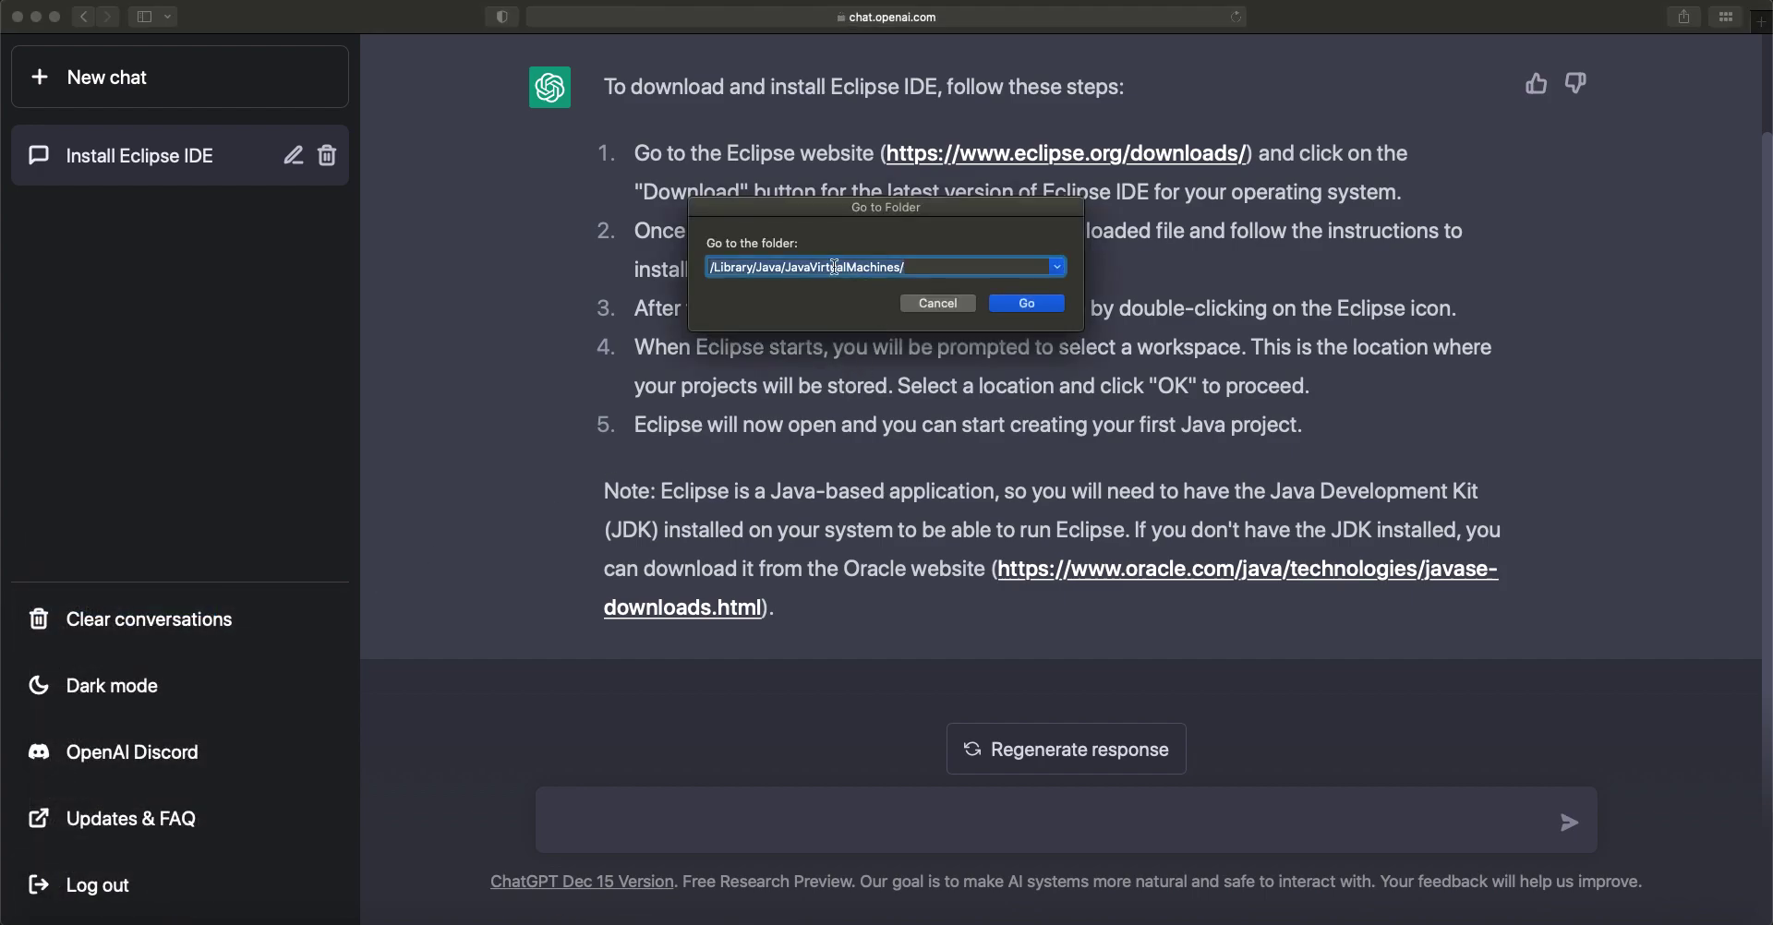
pyautogui.click(721, 269)
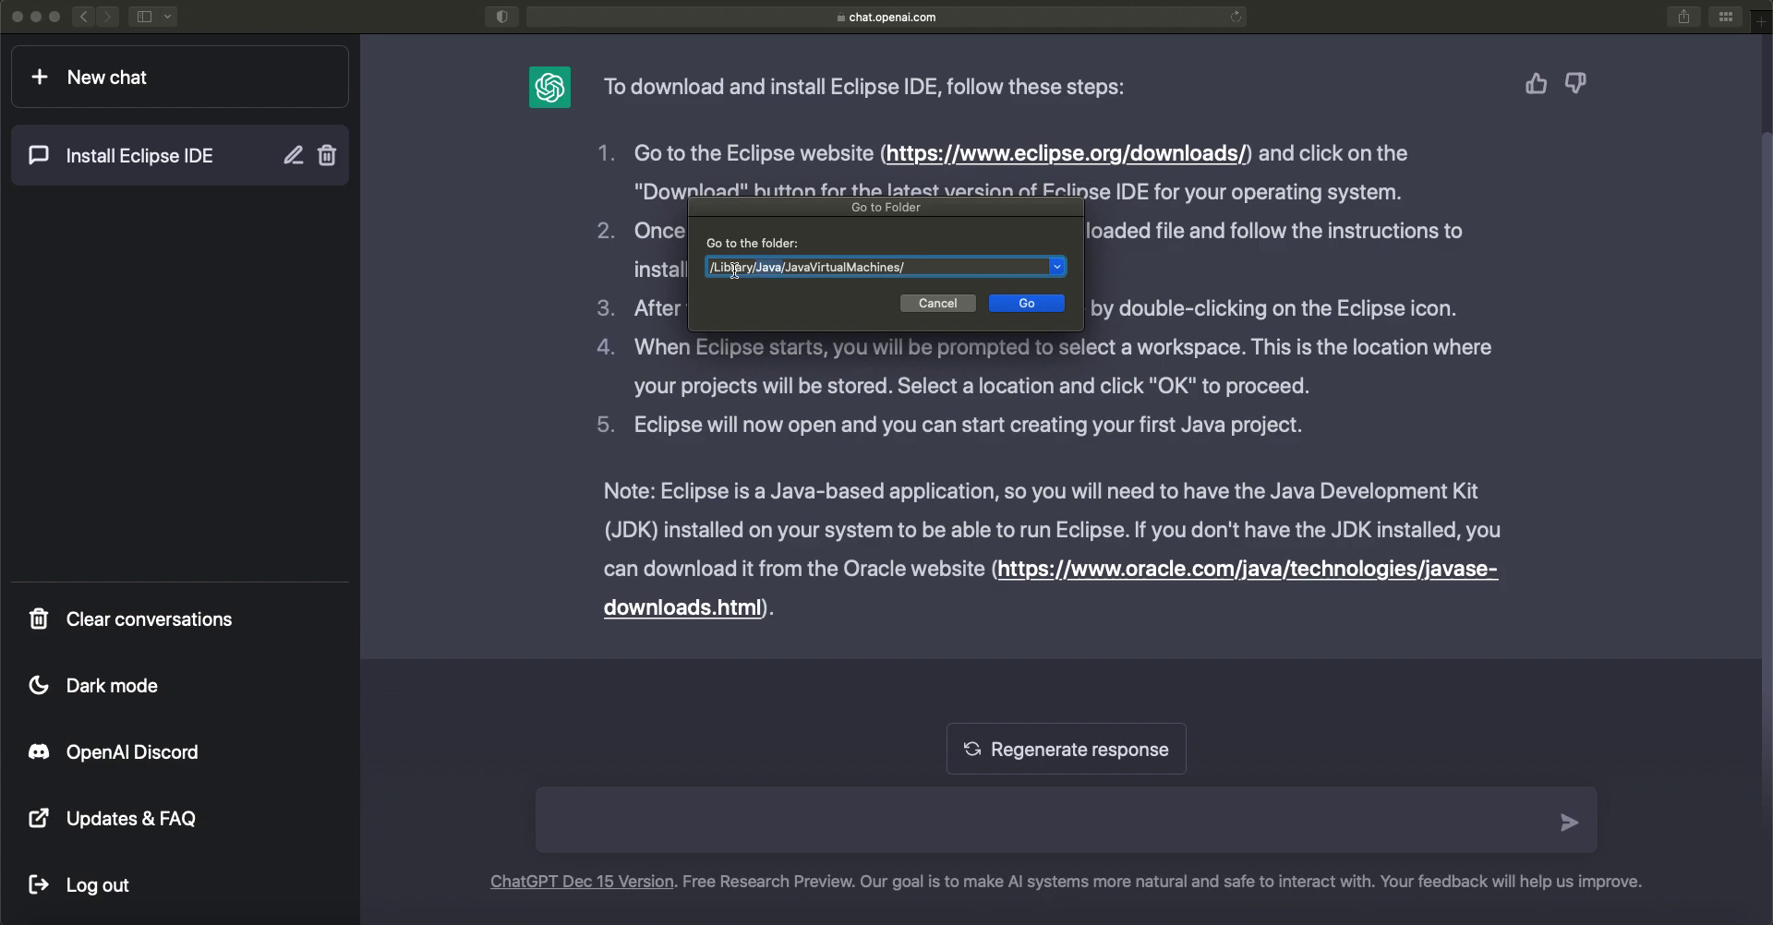
pyautogui.click(1027, 303)
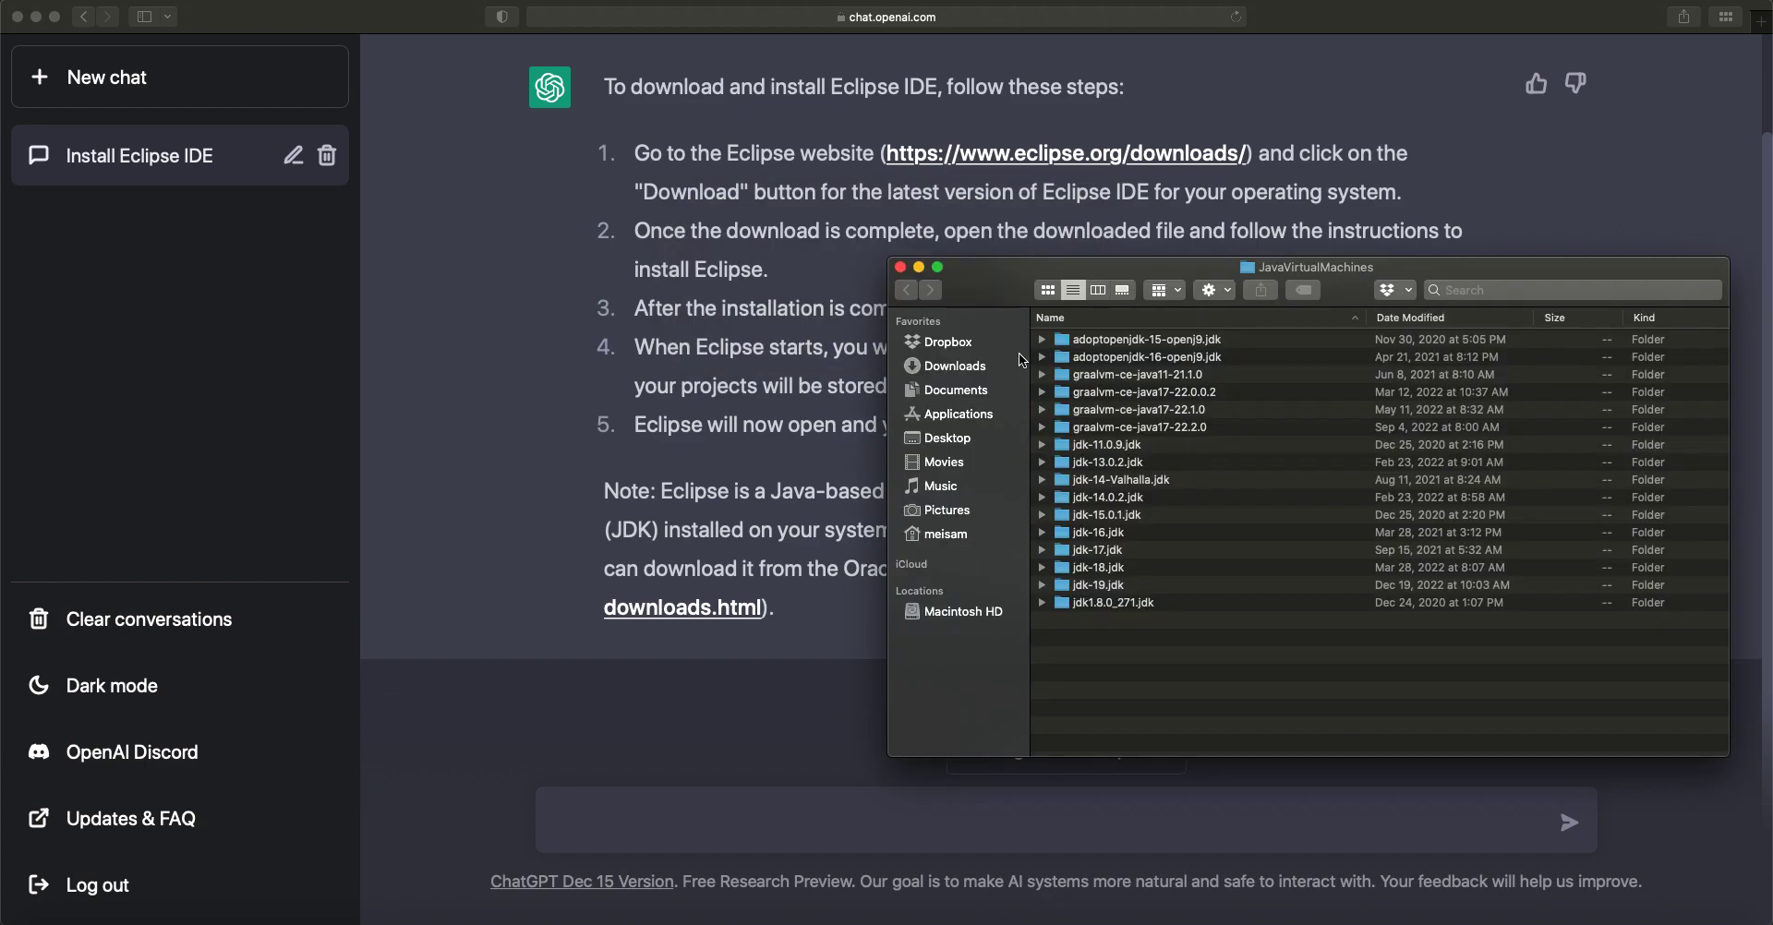
# Examine the installed JDK folders in JavaVirtualMachines, such as jdk-11.0.9.jdk and jdk-13.0.2.jdk, and close the Finder window.
pyautogui.moveTo(967, 303); pyautogui.dragTo(919, 266)
pyautogui.moveTo(1011, 596); pyautogui.dragTo(1072, 296)
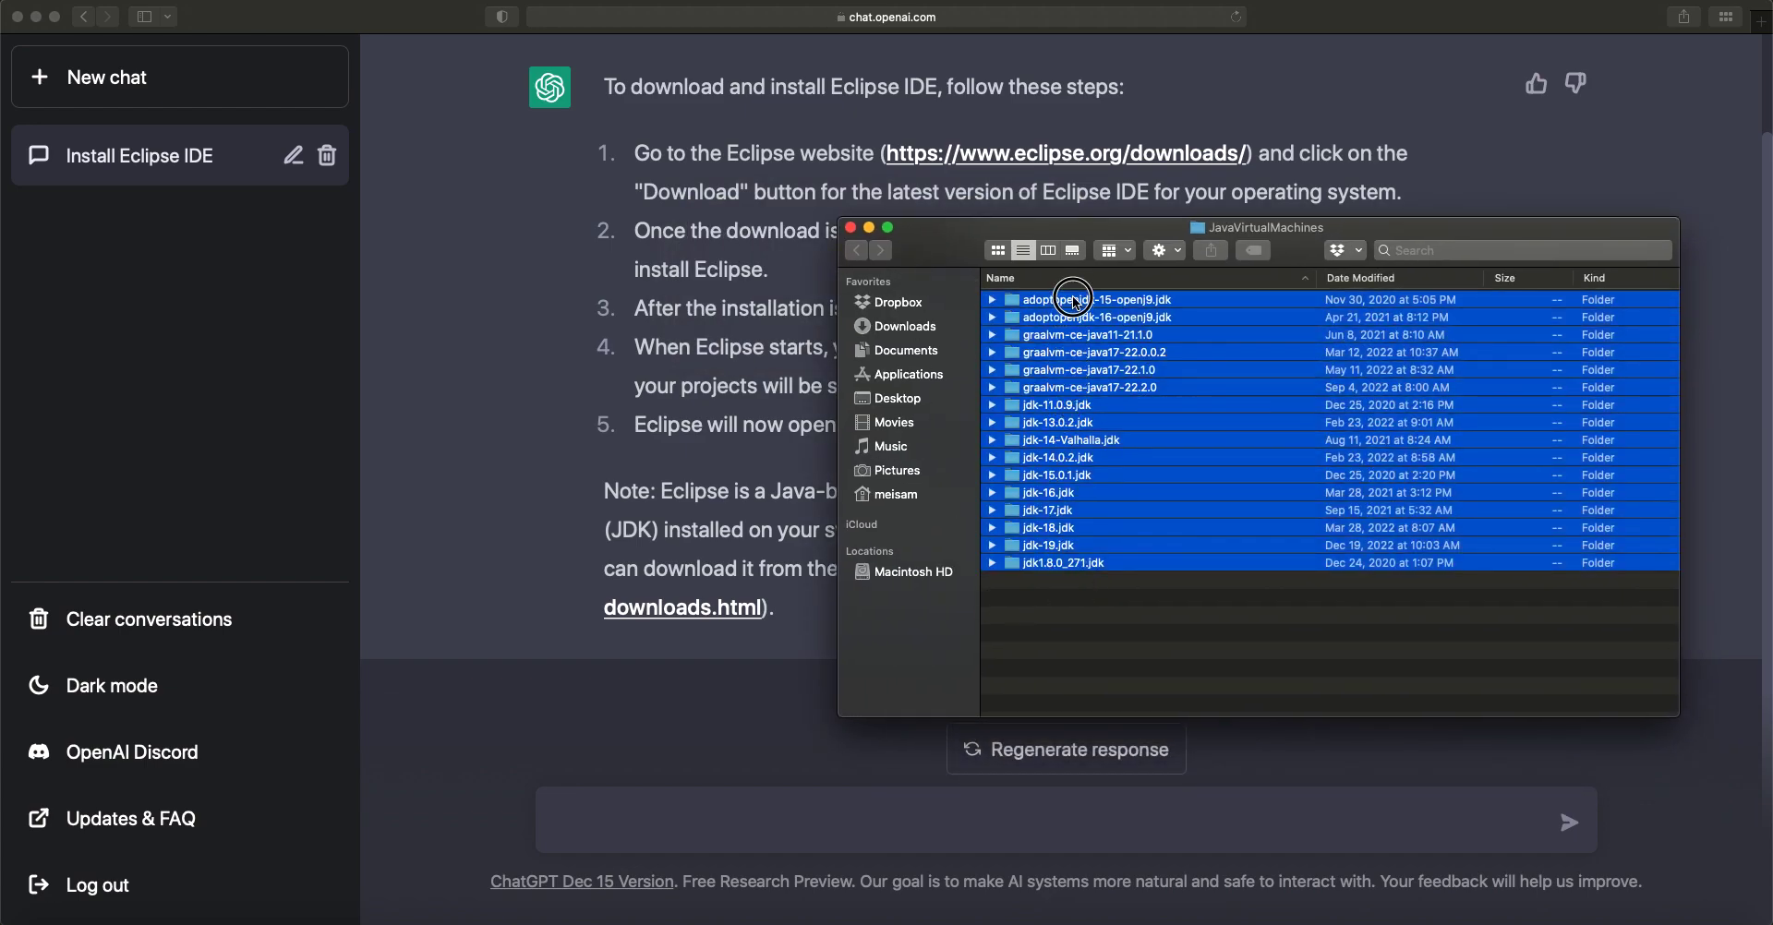
pyautogui.click(1071, 630)
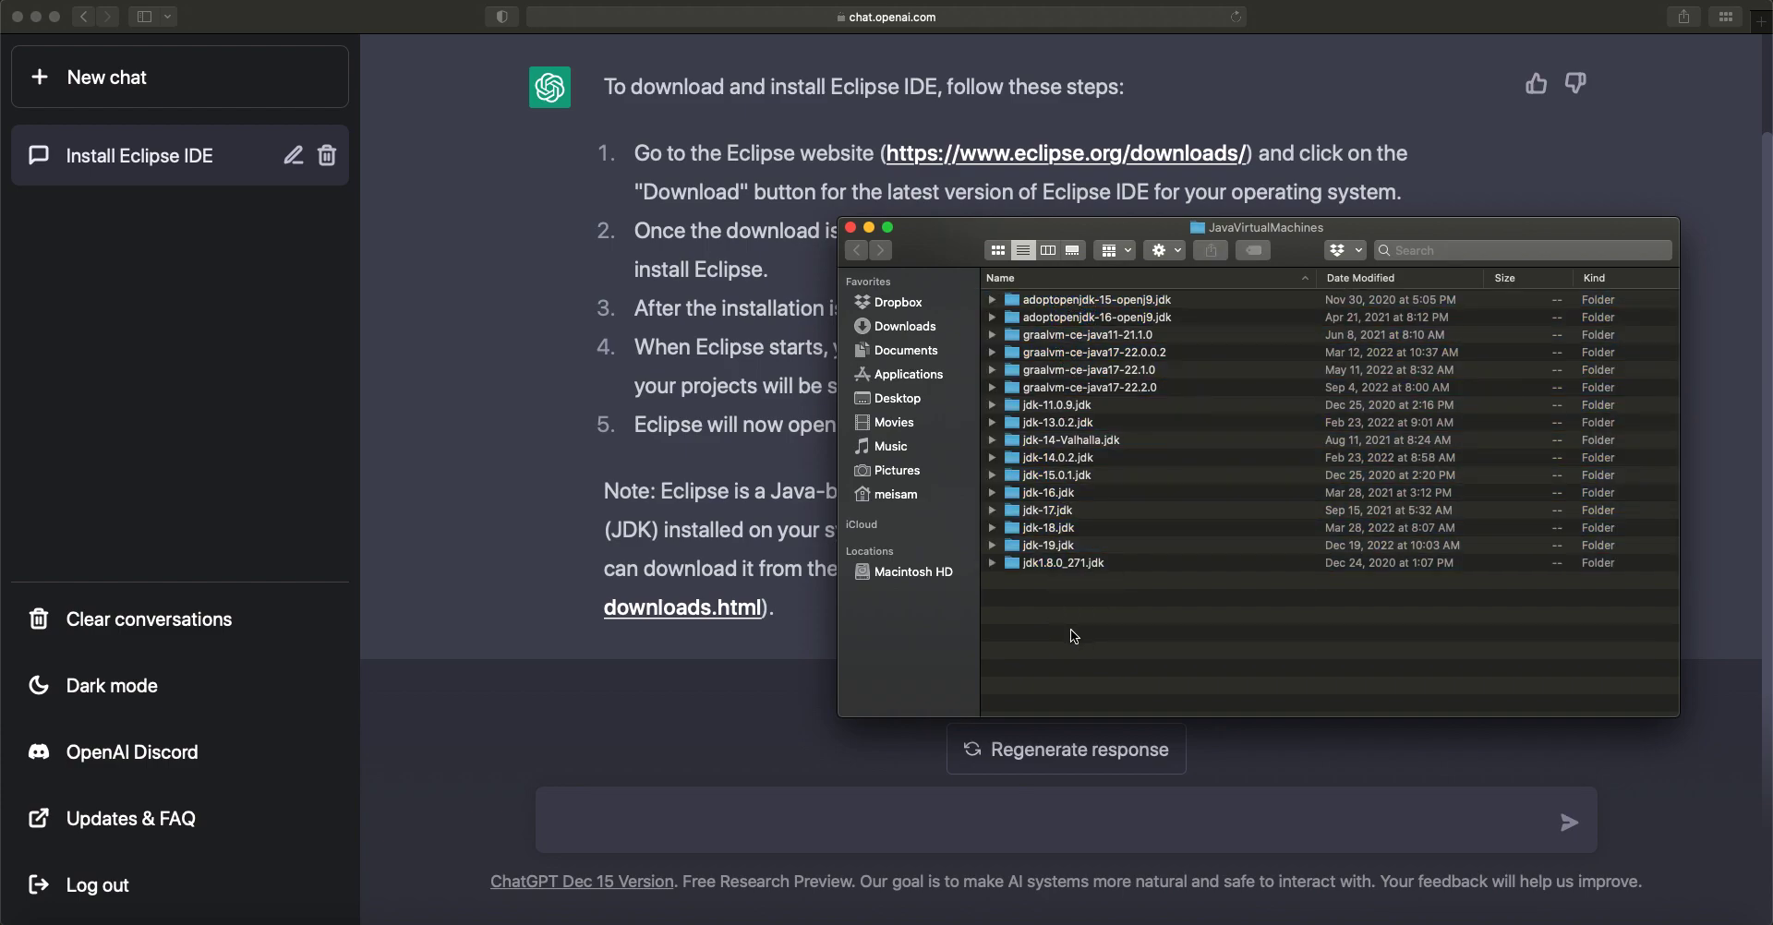
pyautogui.moveTo(850, 218); pyautogui.dragTo(809, 243)
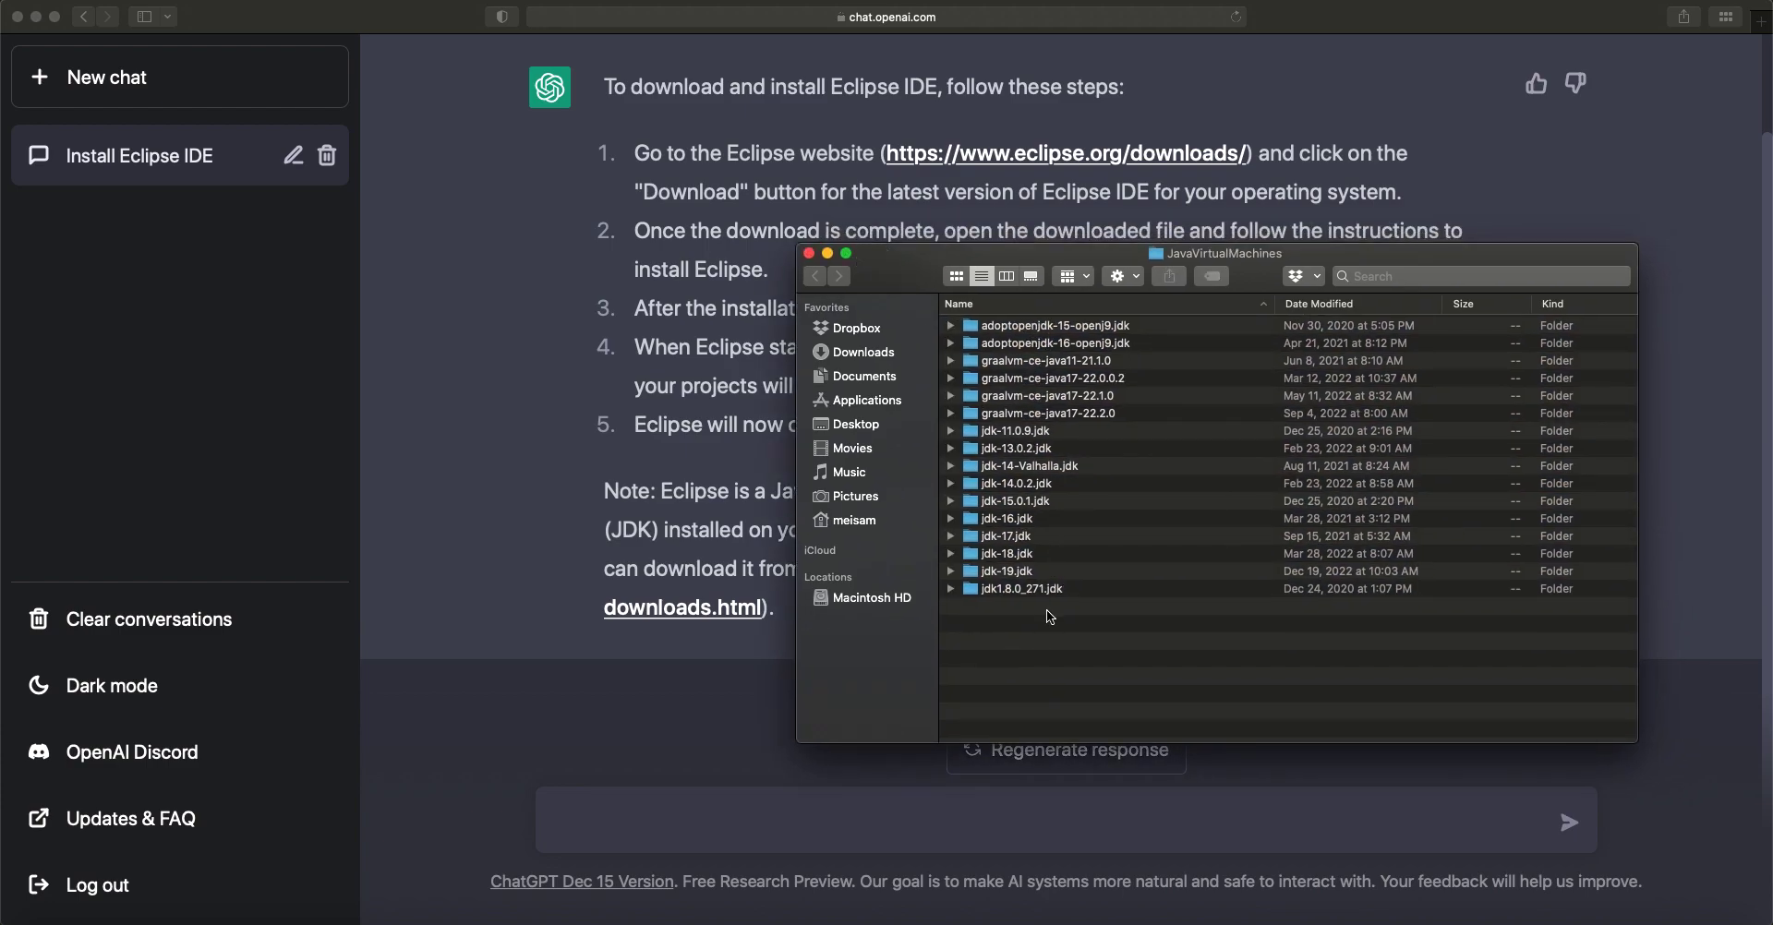
pyautogui.click(1016, 430)
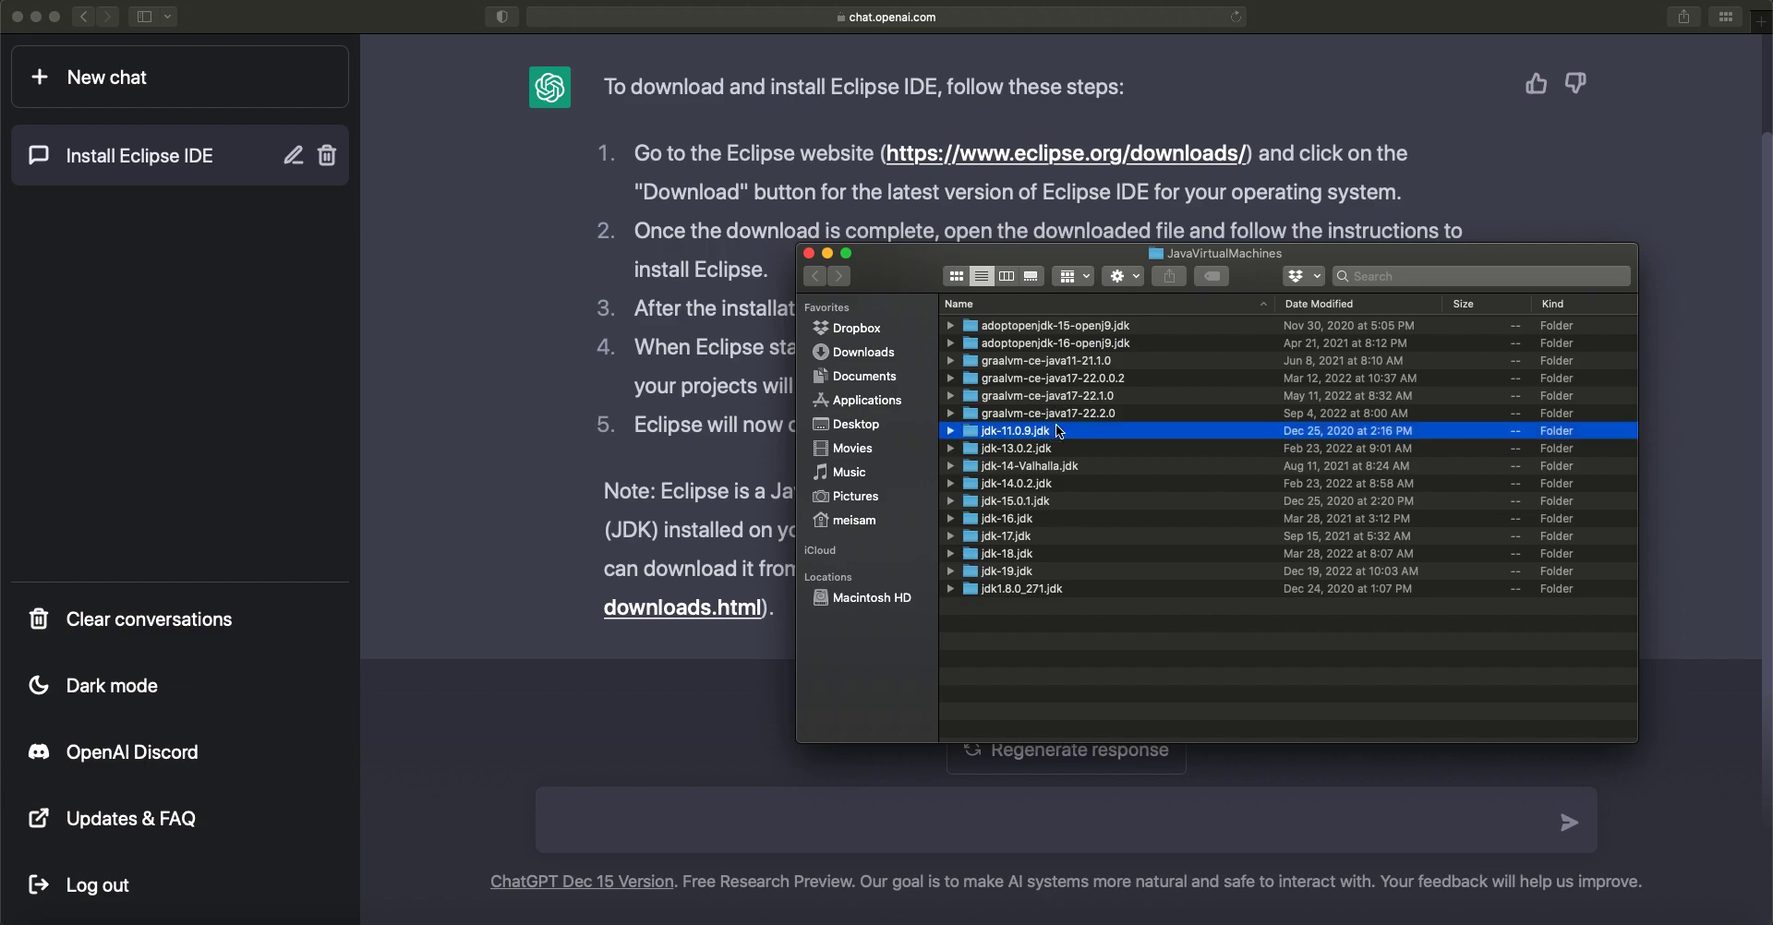
pyautogui.click(1016, 448)
pyautogui.click(1022, 613)
pyautogui.click(810, 253)
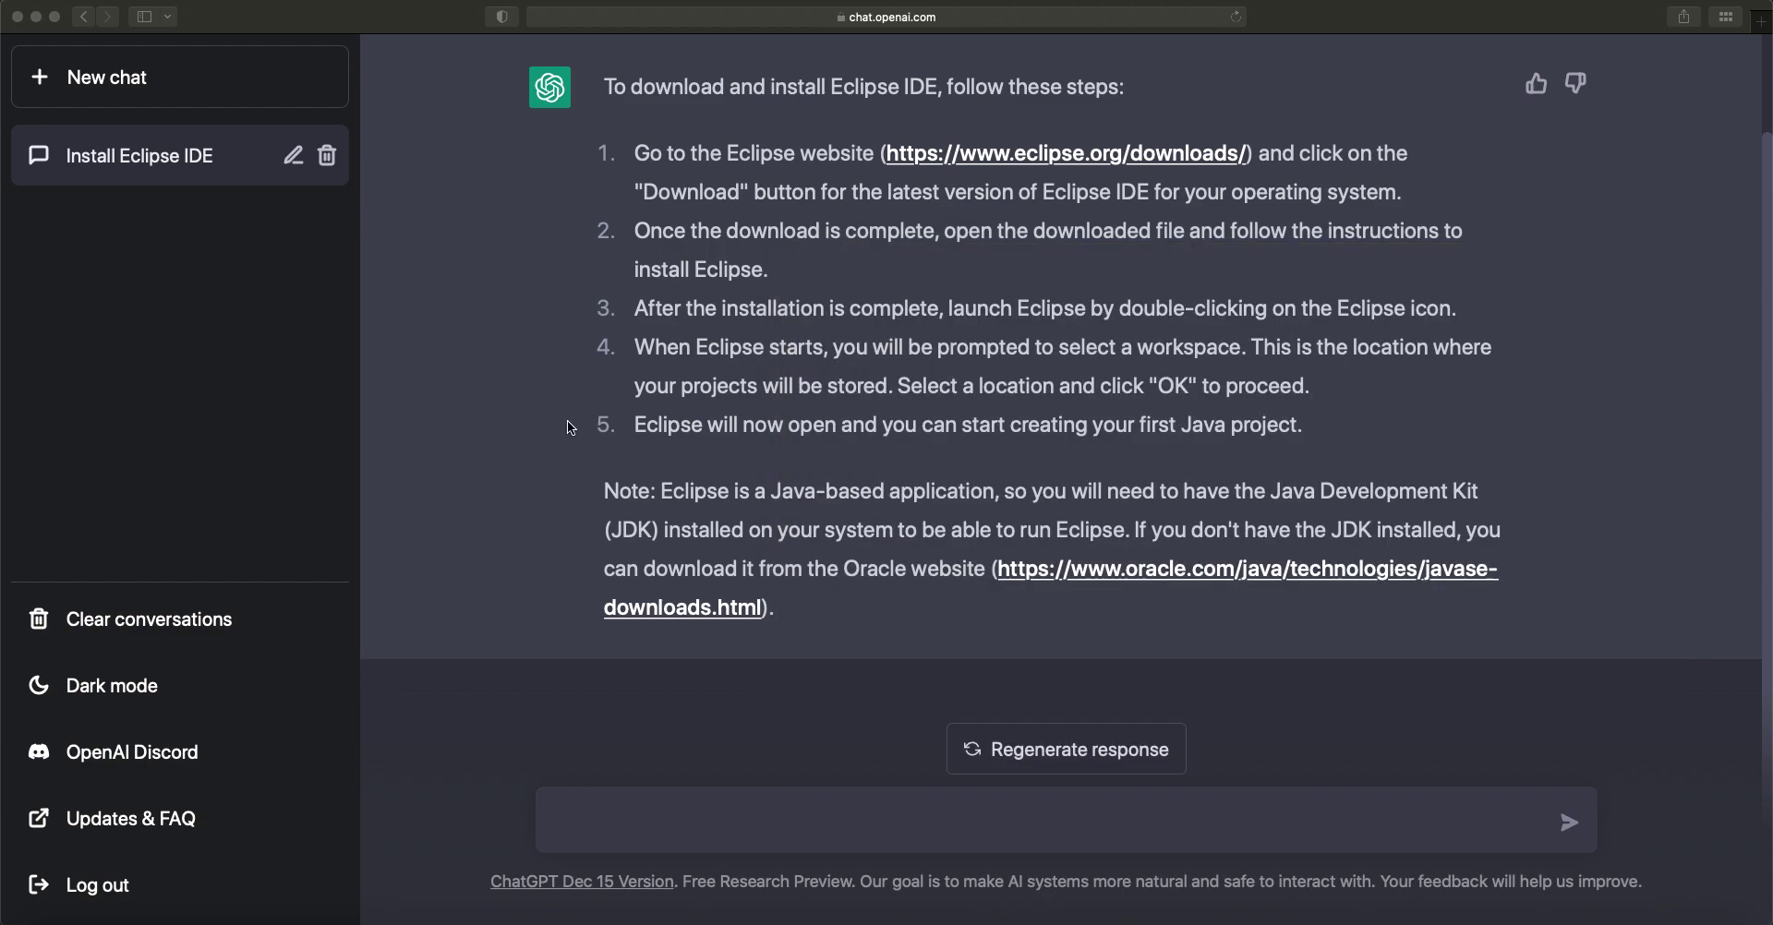
pyautogui.click(826, 597)
pyautogui.moveTo(895, 617); pyautogui.dragTo(570, 520)
pyautogui.click(570, 520)
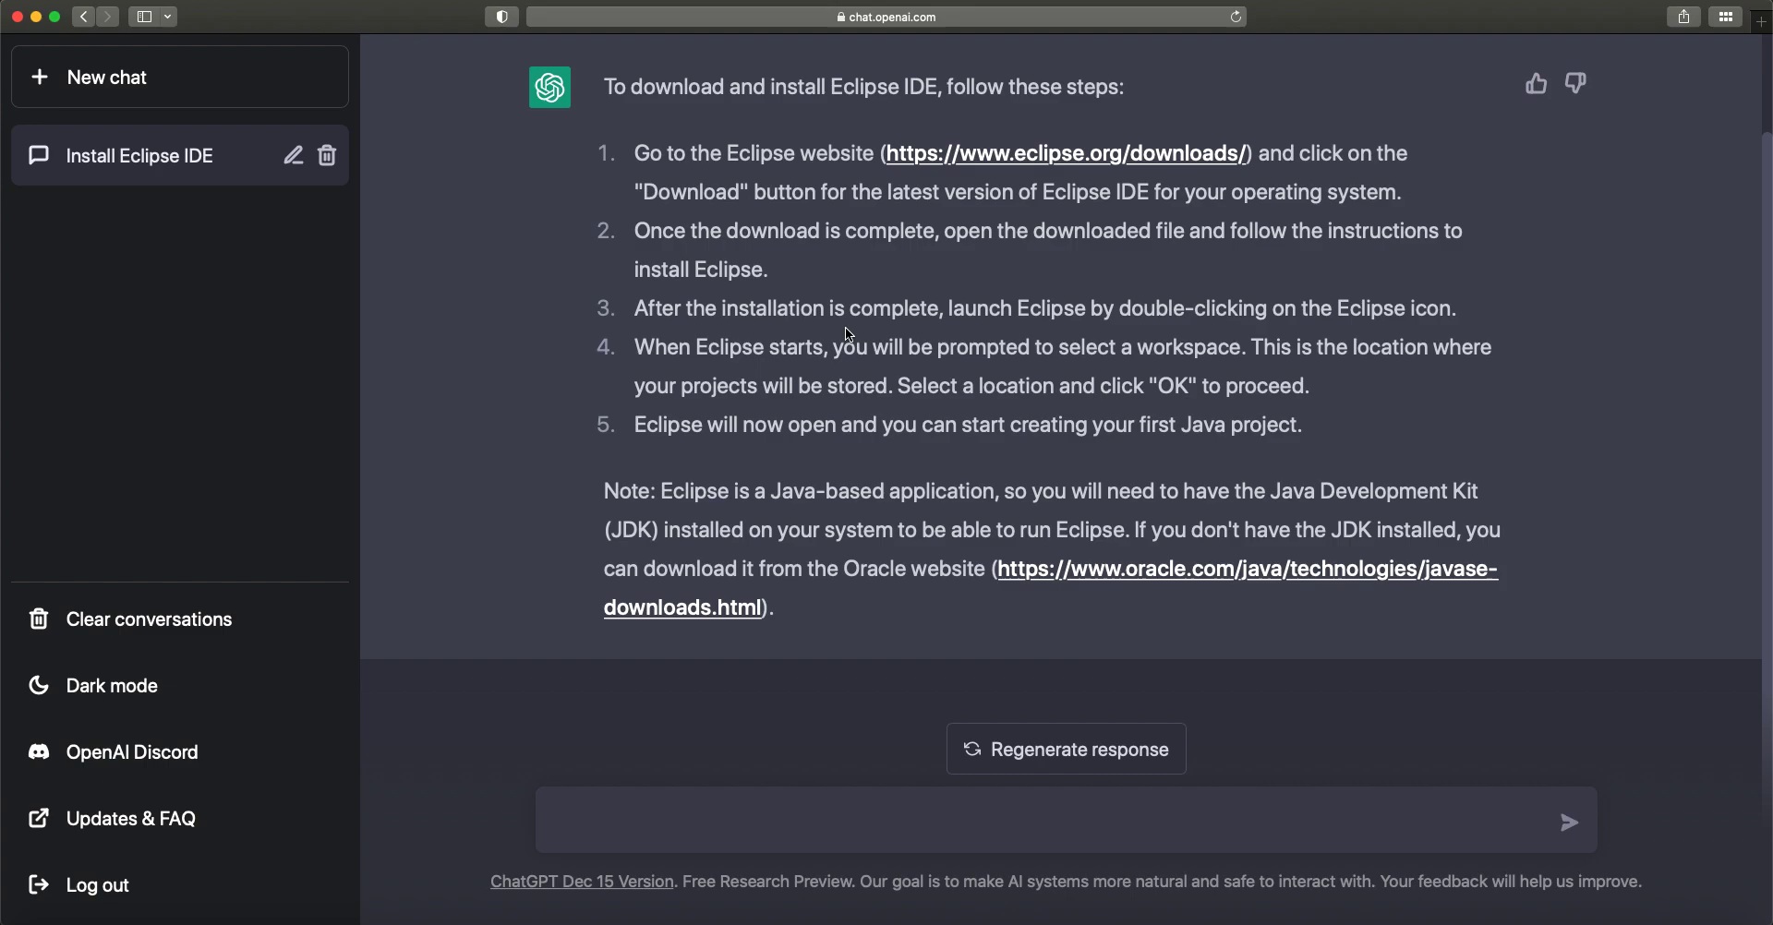
pyautogui.rightClick(1026, 157)
pyautogui.click(1090, 166)
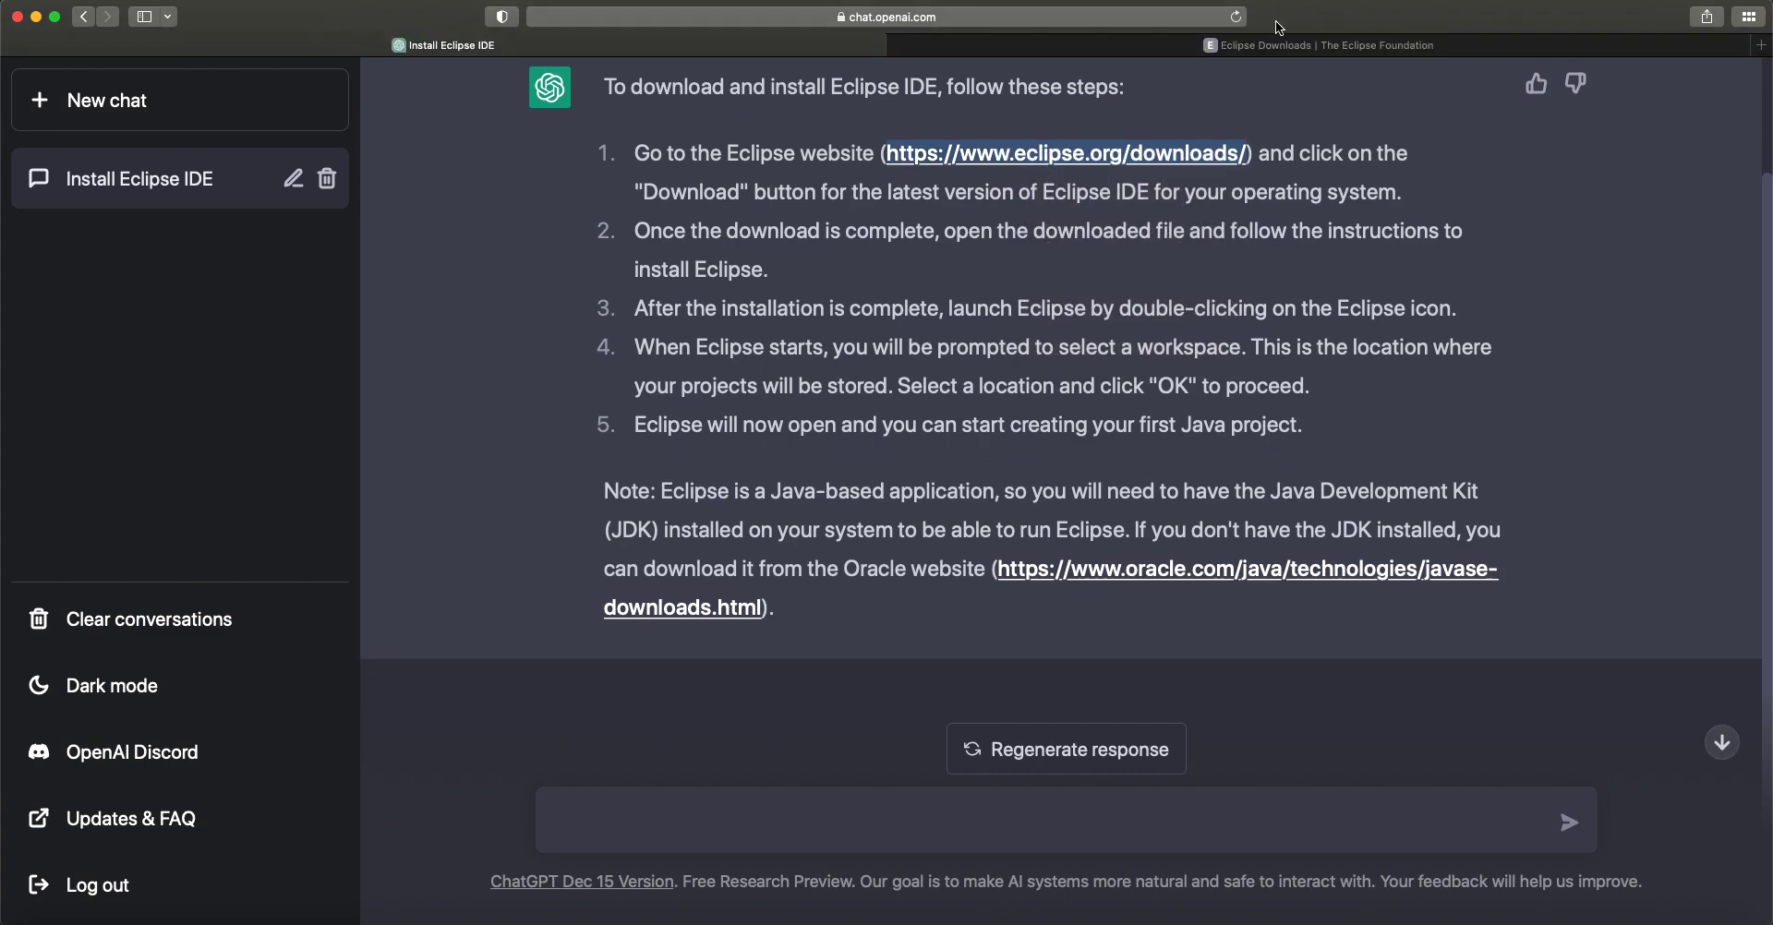
pyautogui.click(1216, 45)
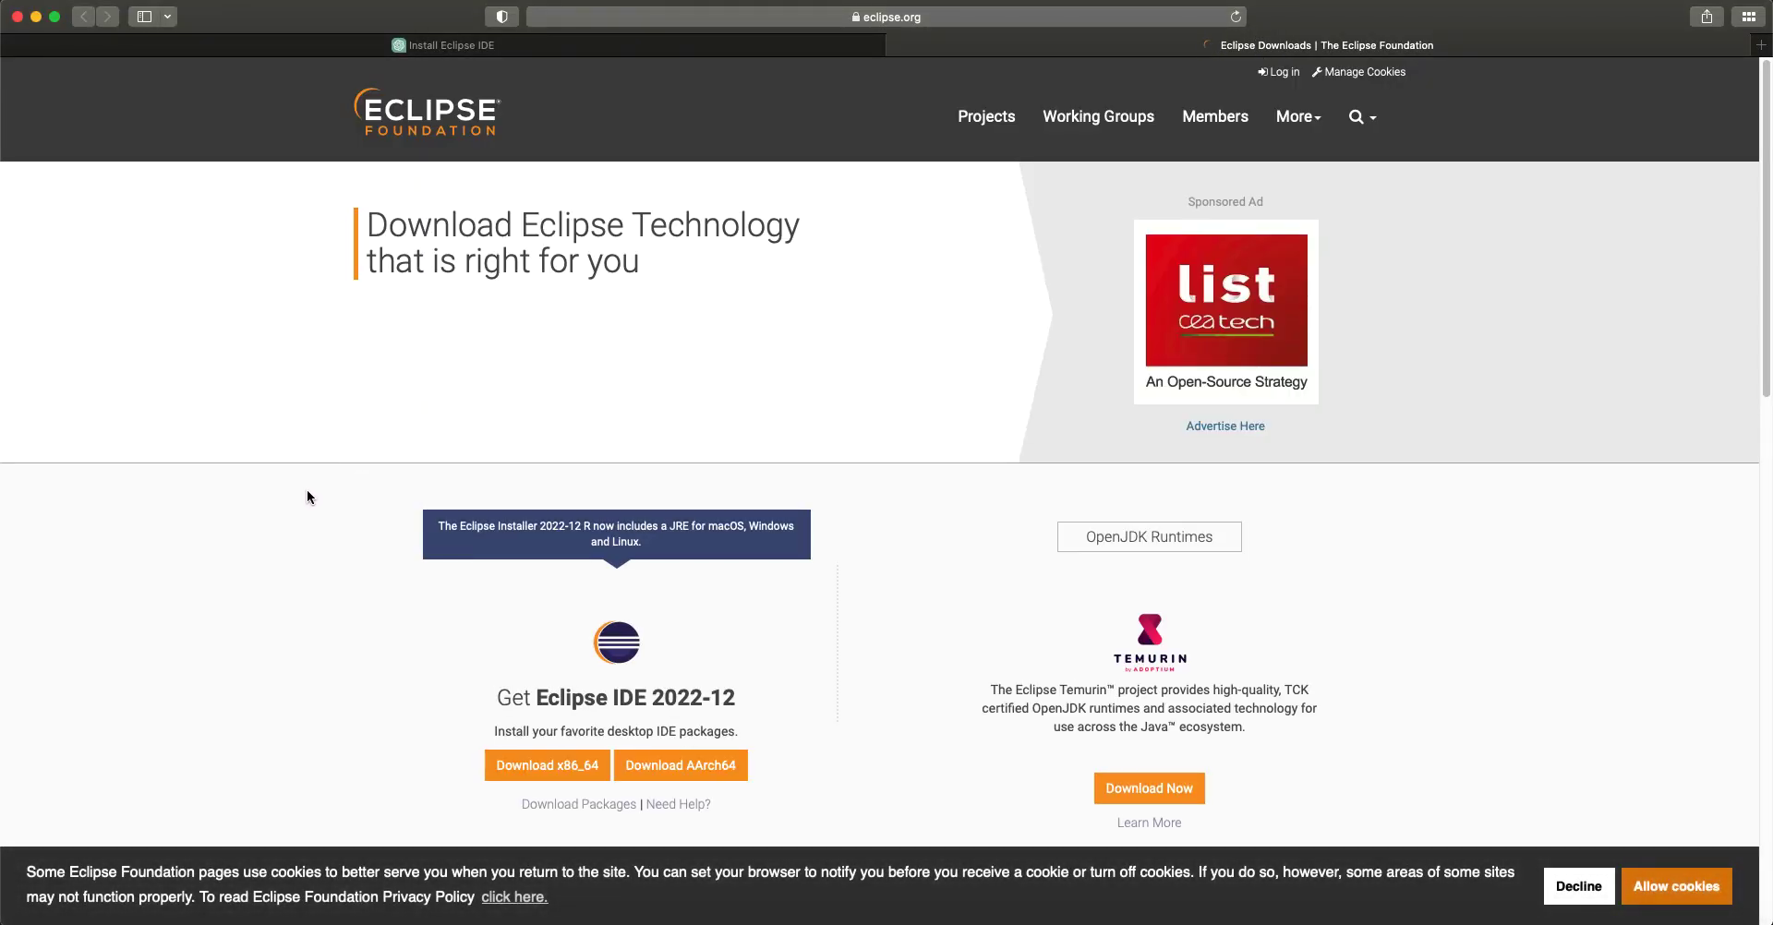
# Open the packages download page for Eclipse IDE 2022-12 and allow the site's cookies.
pyautogui.scroll(-5, 307, 490)
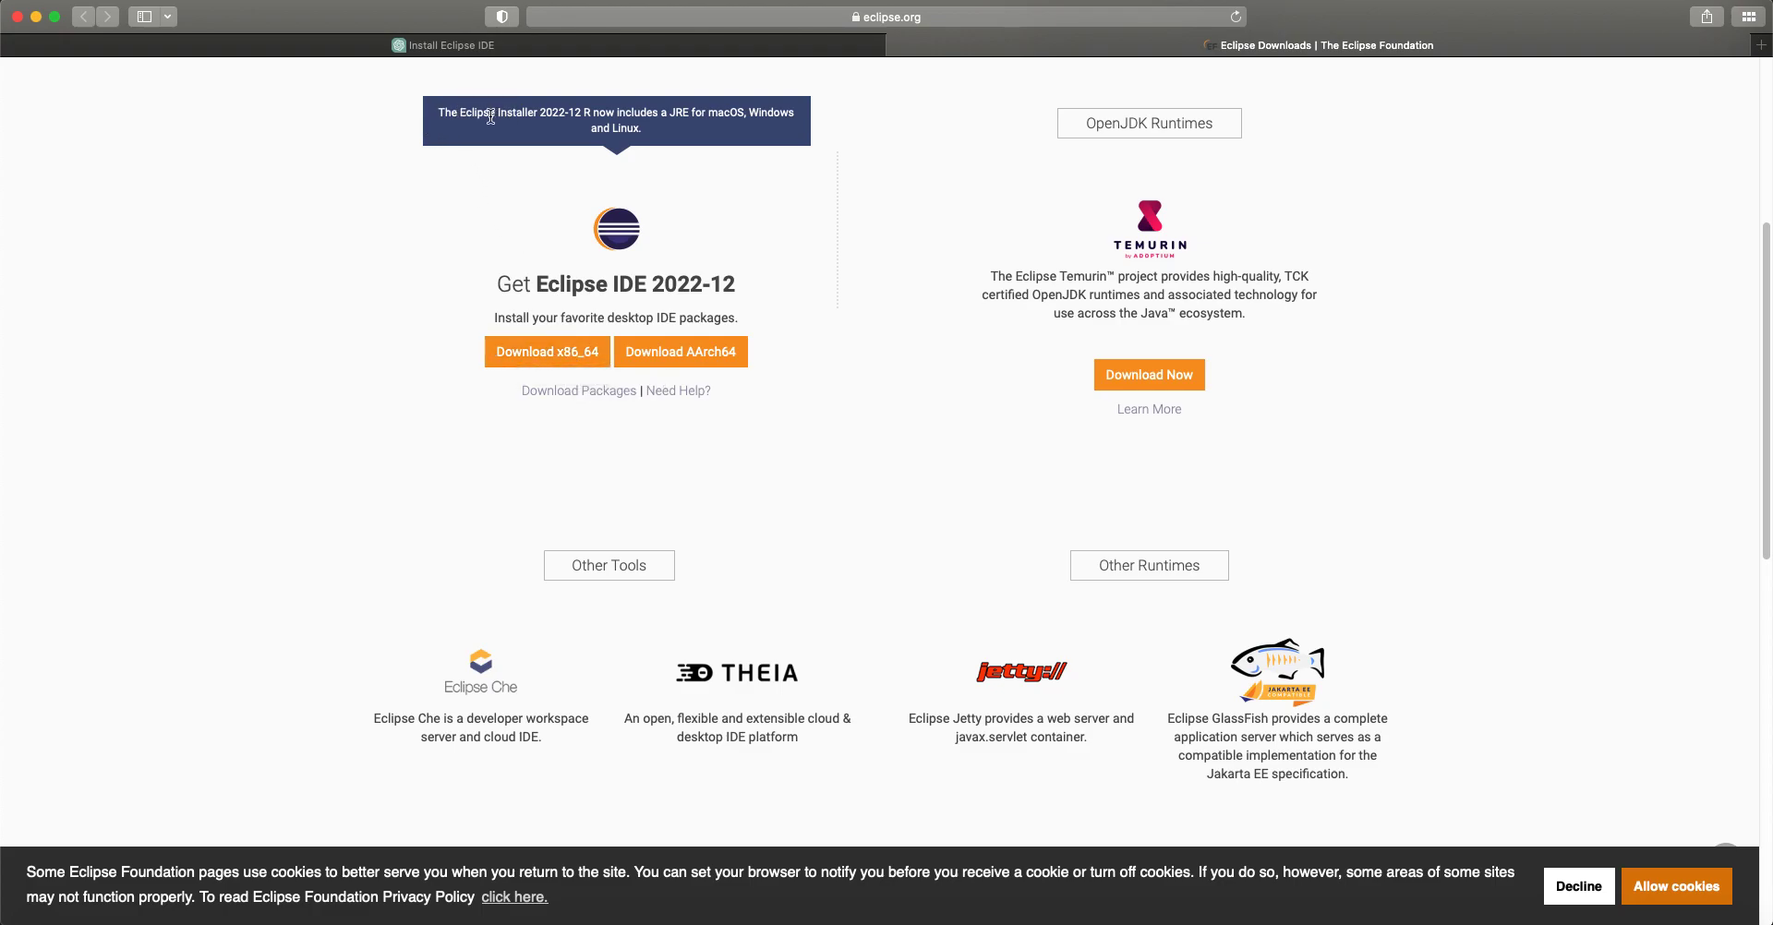
pyautogui.moveTo(462, 113); pyautogui.dragTo(663, 113)
pyautogui.click(512, 273)
pyautogui.moveTo(513, 273); pyautogui.dragTo(785, 342)
pyautogui.click(786, 342)
pyautogui.click(579, 391)
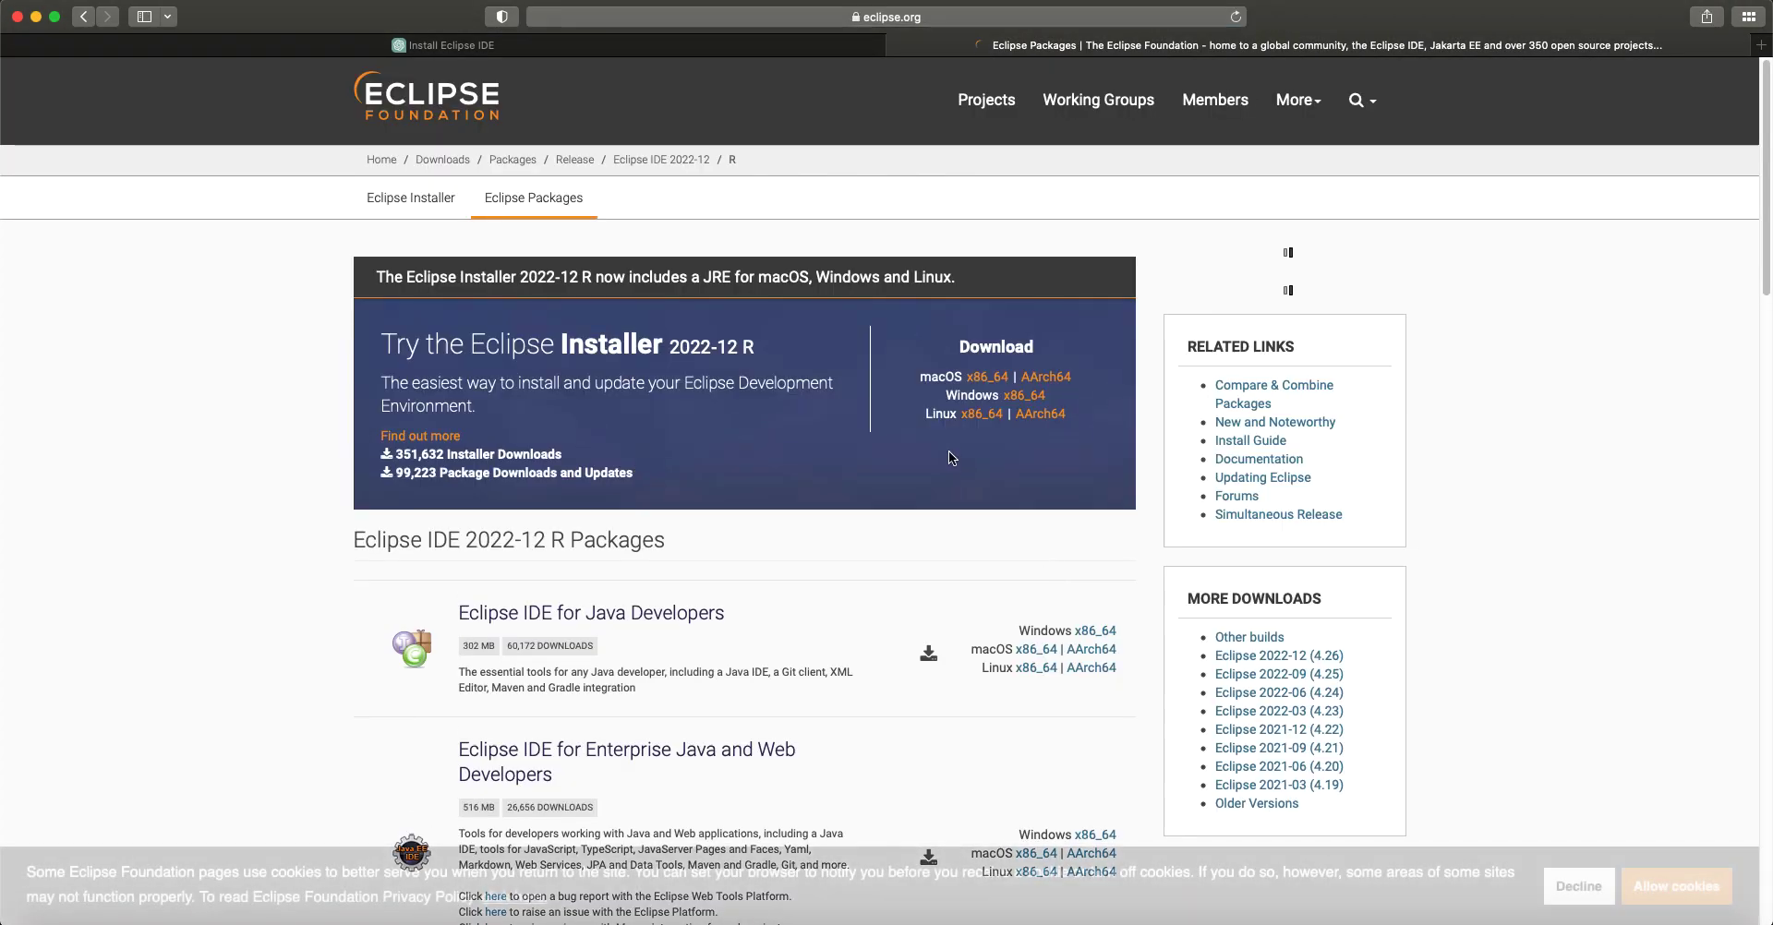
pyautogui.scroll(-3, 949, 451)
pyautogui.click(1640, 884)
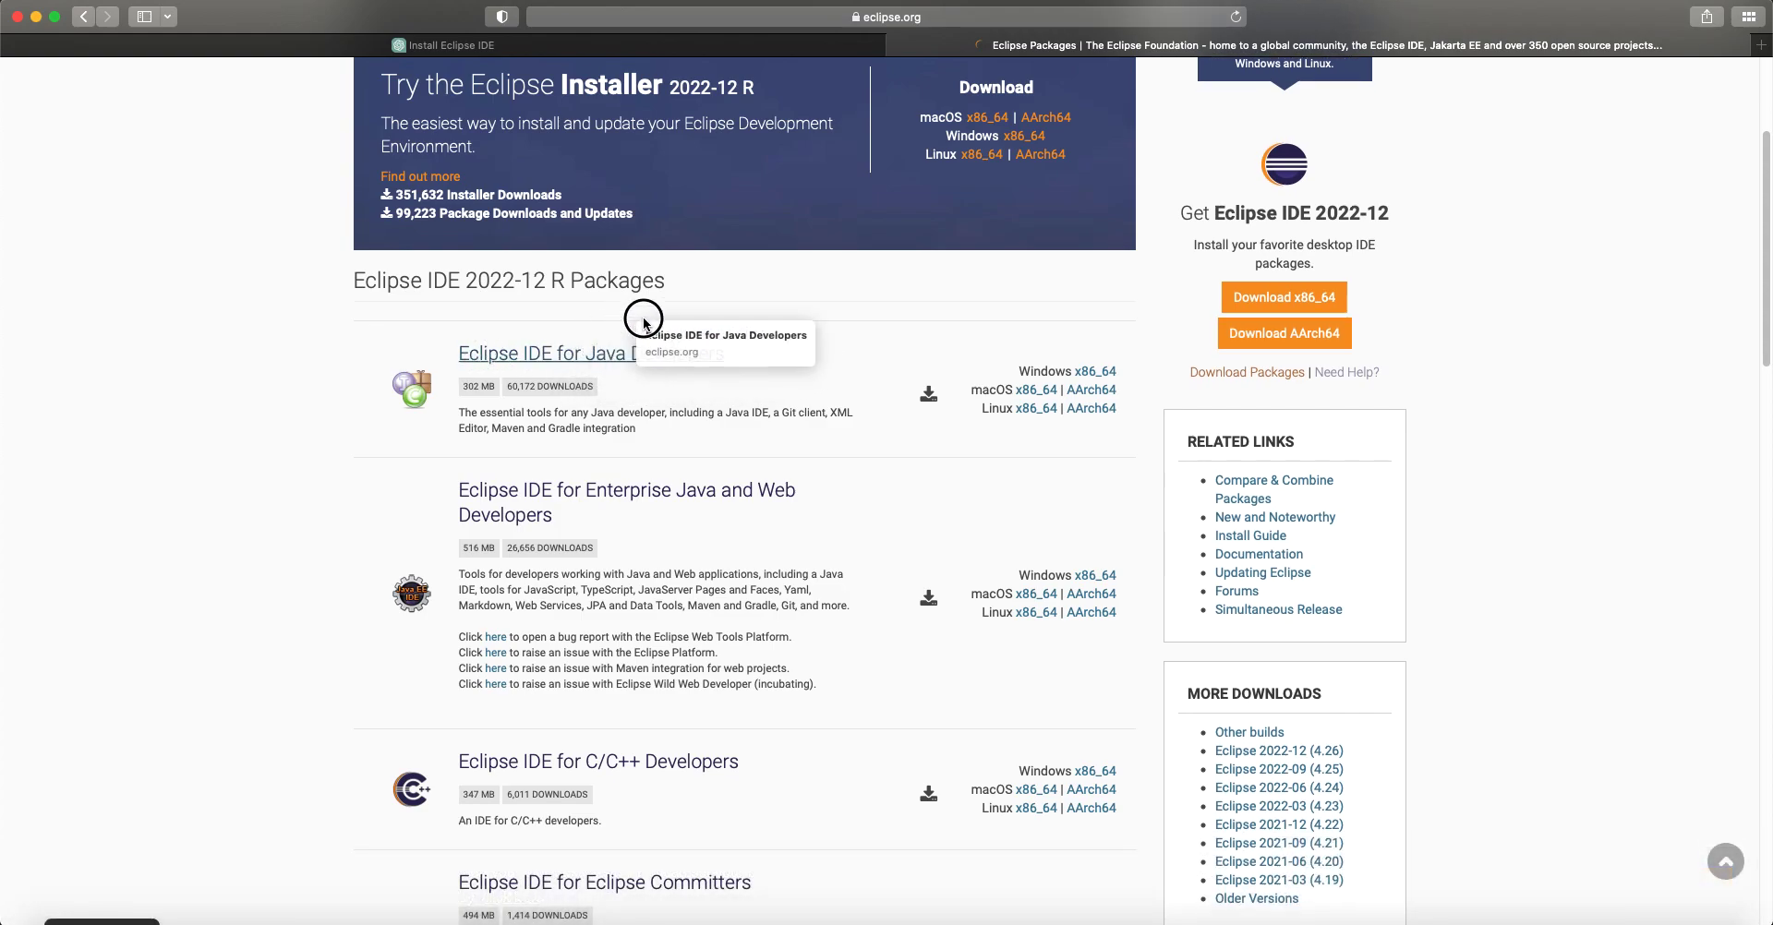
# Examine the Eclipse IDE 2022-12 R packages, in particular the description of Eclipse IDE for Java Developers.
pyautogui.scroll(-1, 323, 386)
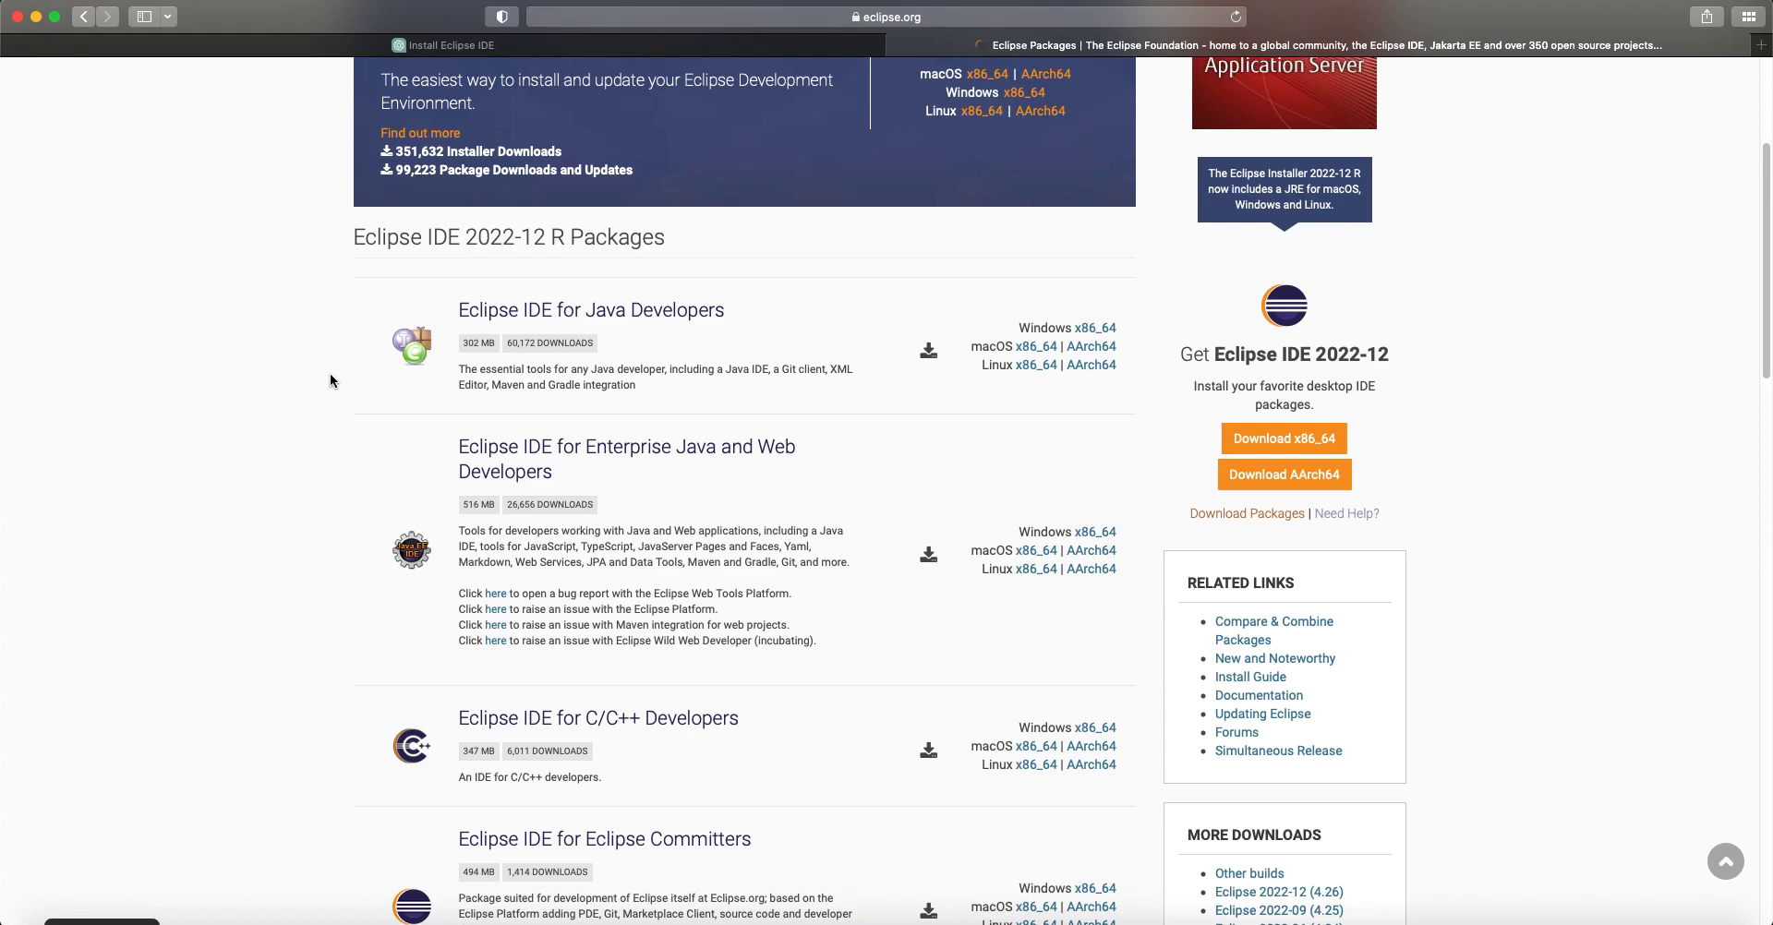
pyautogui.scroll(-1, 363, 453)
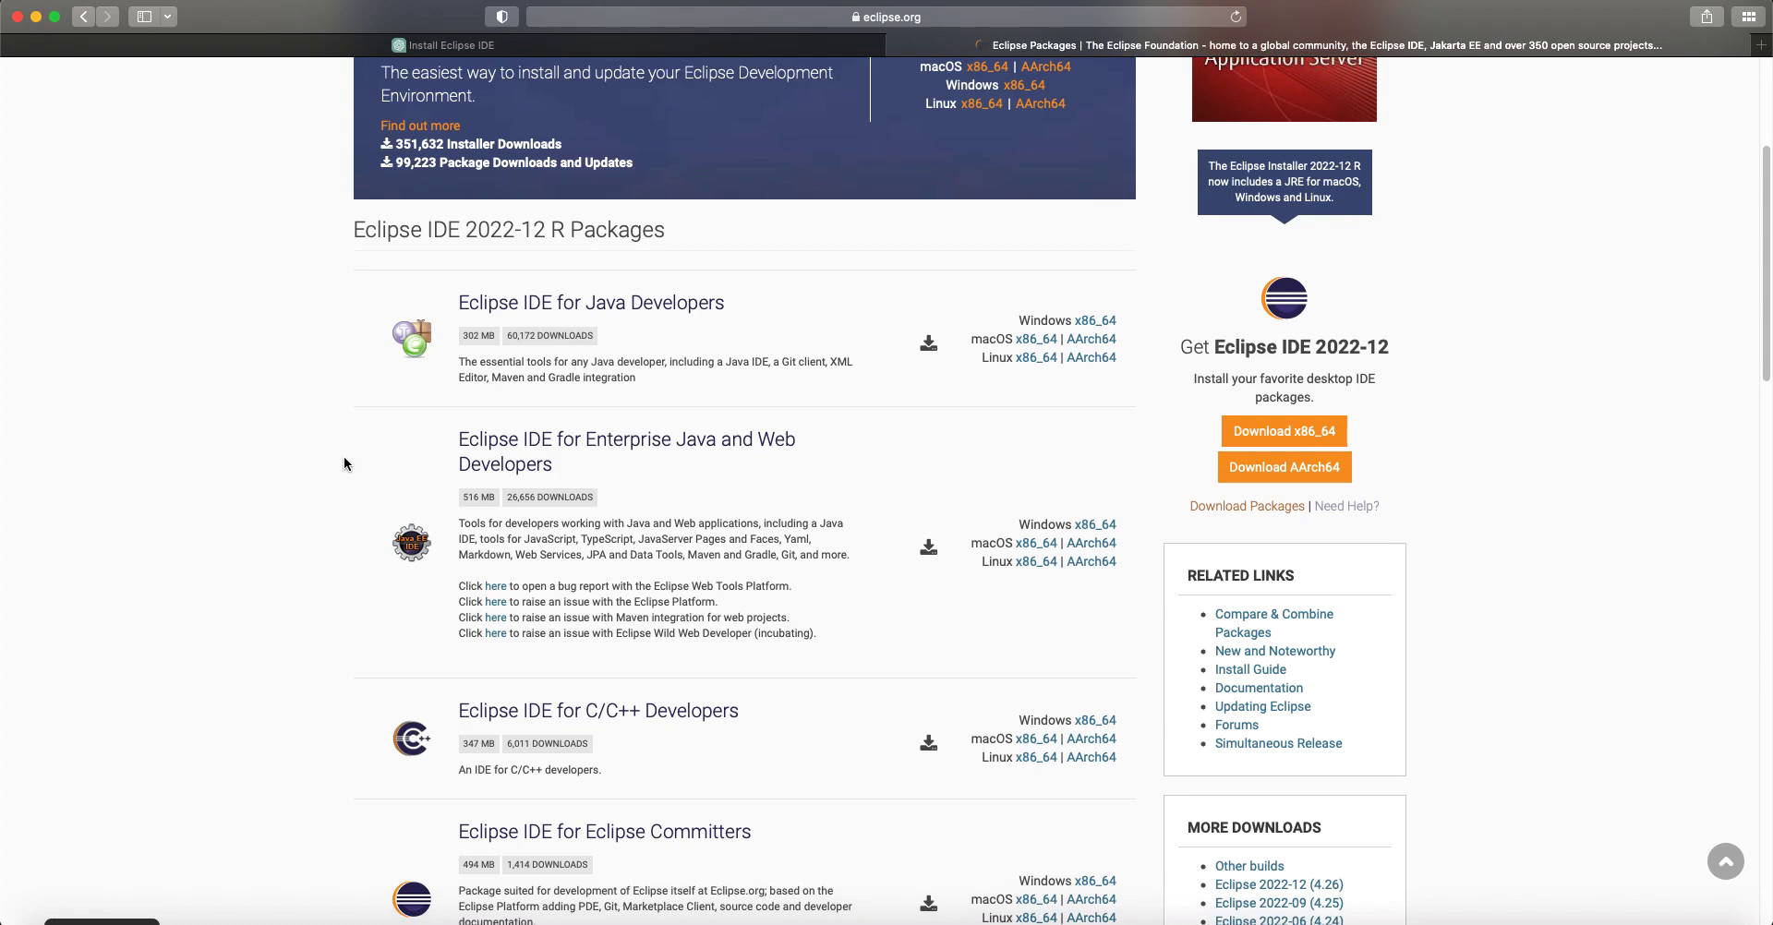
pyautogui.moveTo(358, 231); pyautogui.dragTo(330, 292)
pyautogui.click(366, 293)
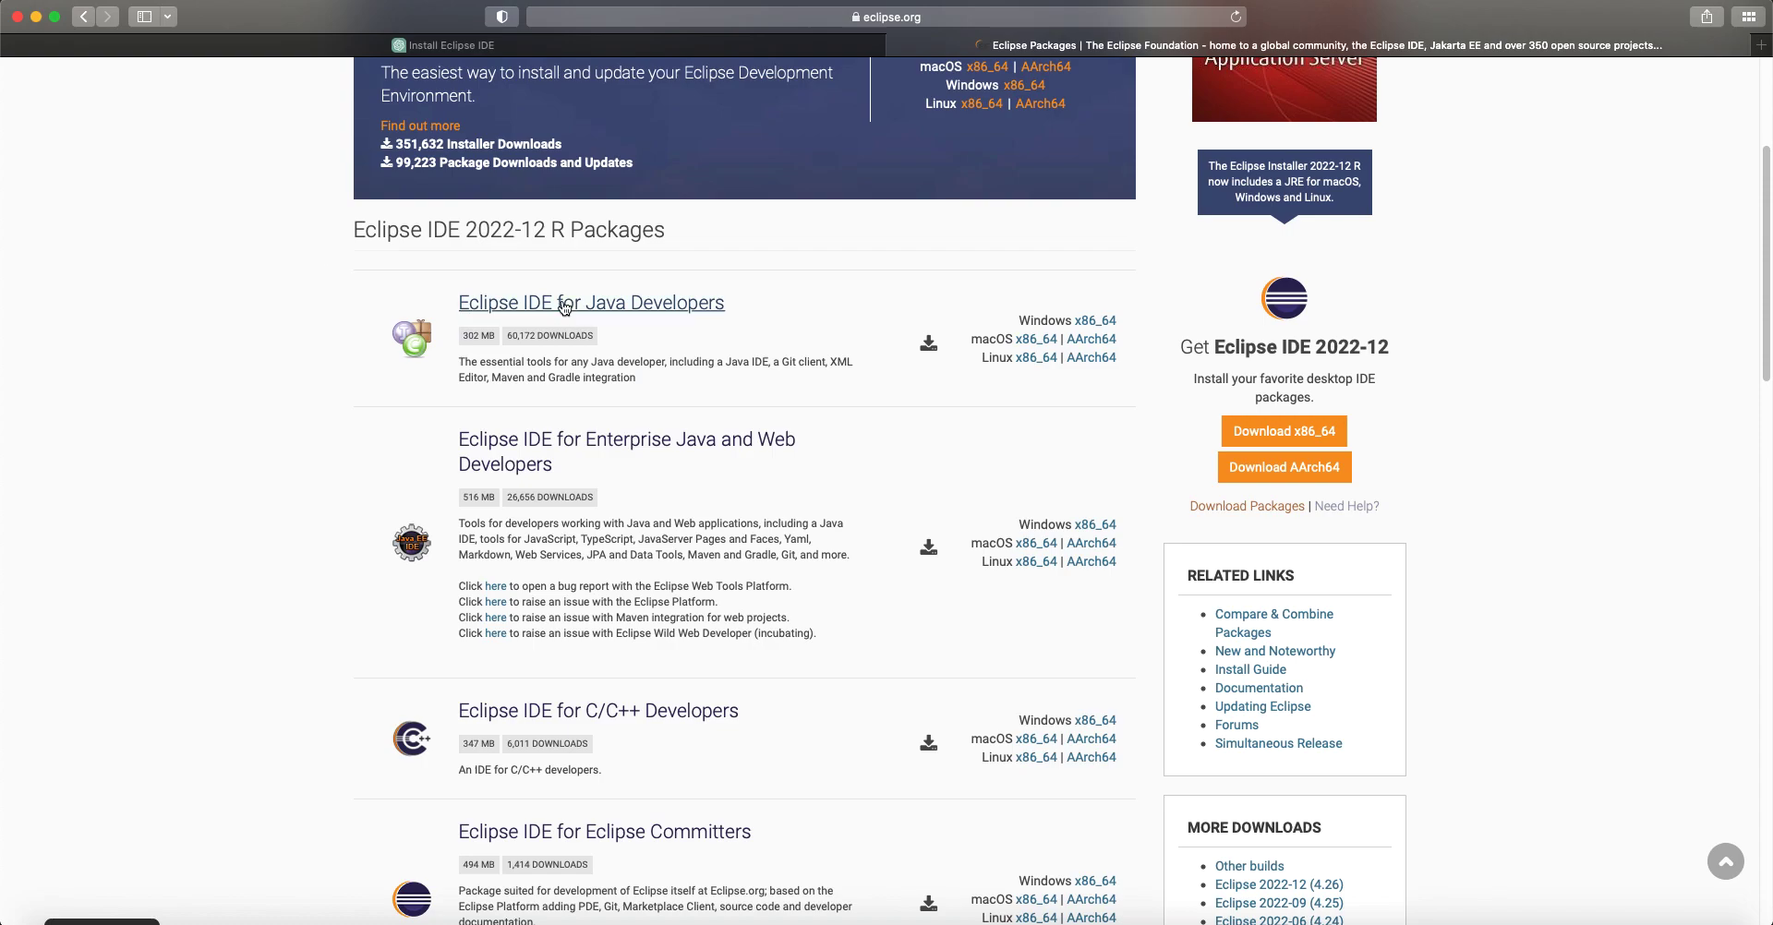
pyautogui.moveTo(674, 392); pyautogui.dragTo(262, 309)
pyautogui.click(288, 322)
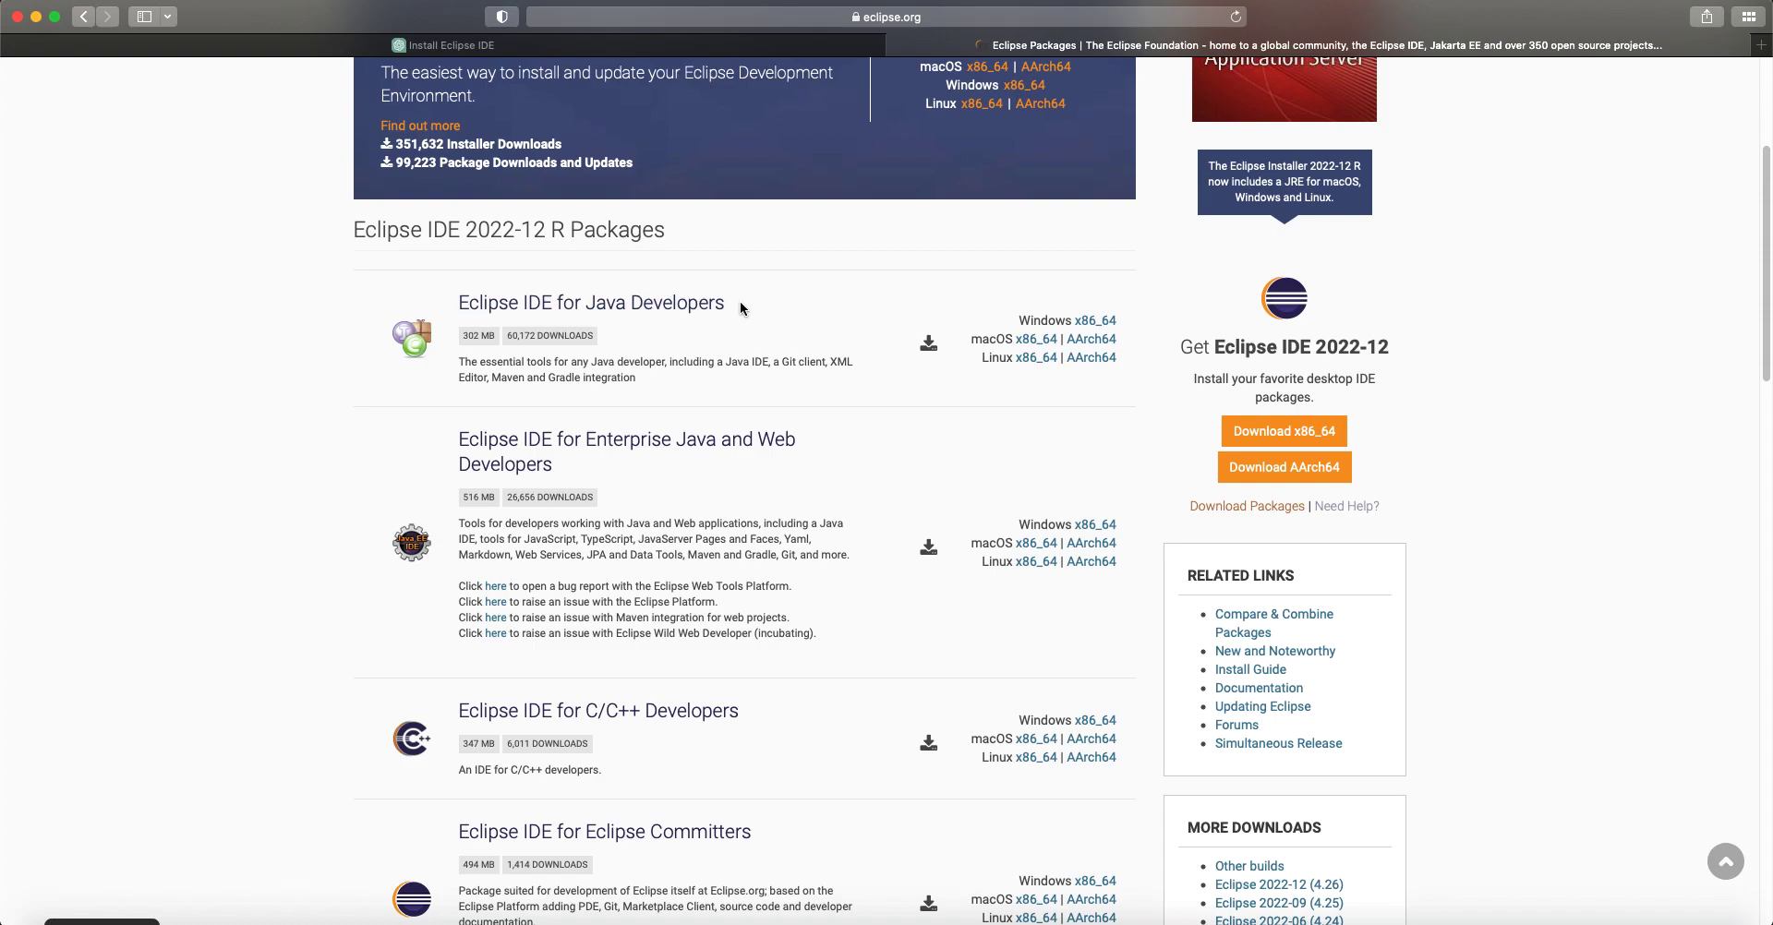
# Examine the Eclipse IDE for Java Developers description, including its Java IDE, Git client, XML Editor, Maven and Gradle integration.
pyautogui.moveTo(681, 412); pyautogui.dragTo(317, 235)
pyautogui.click(285, 388)
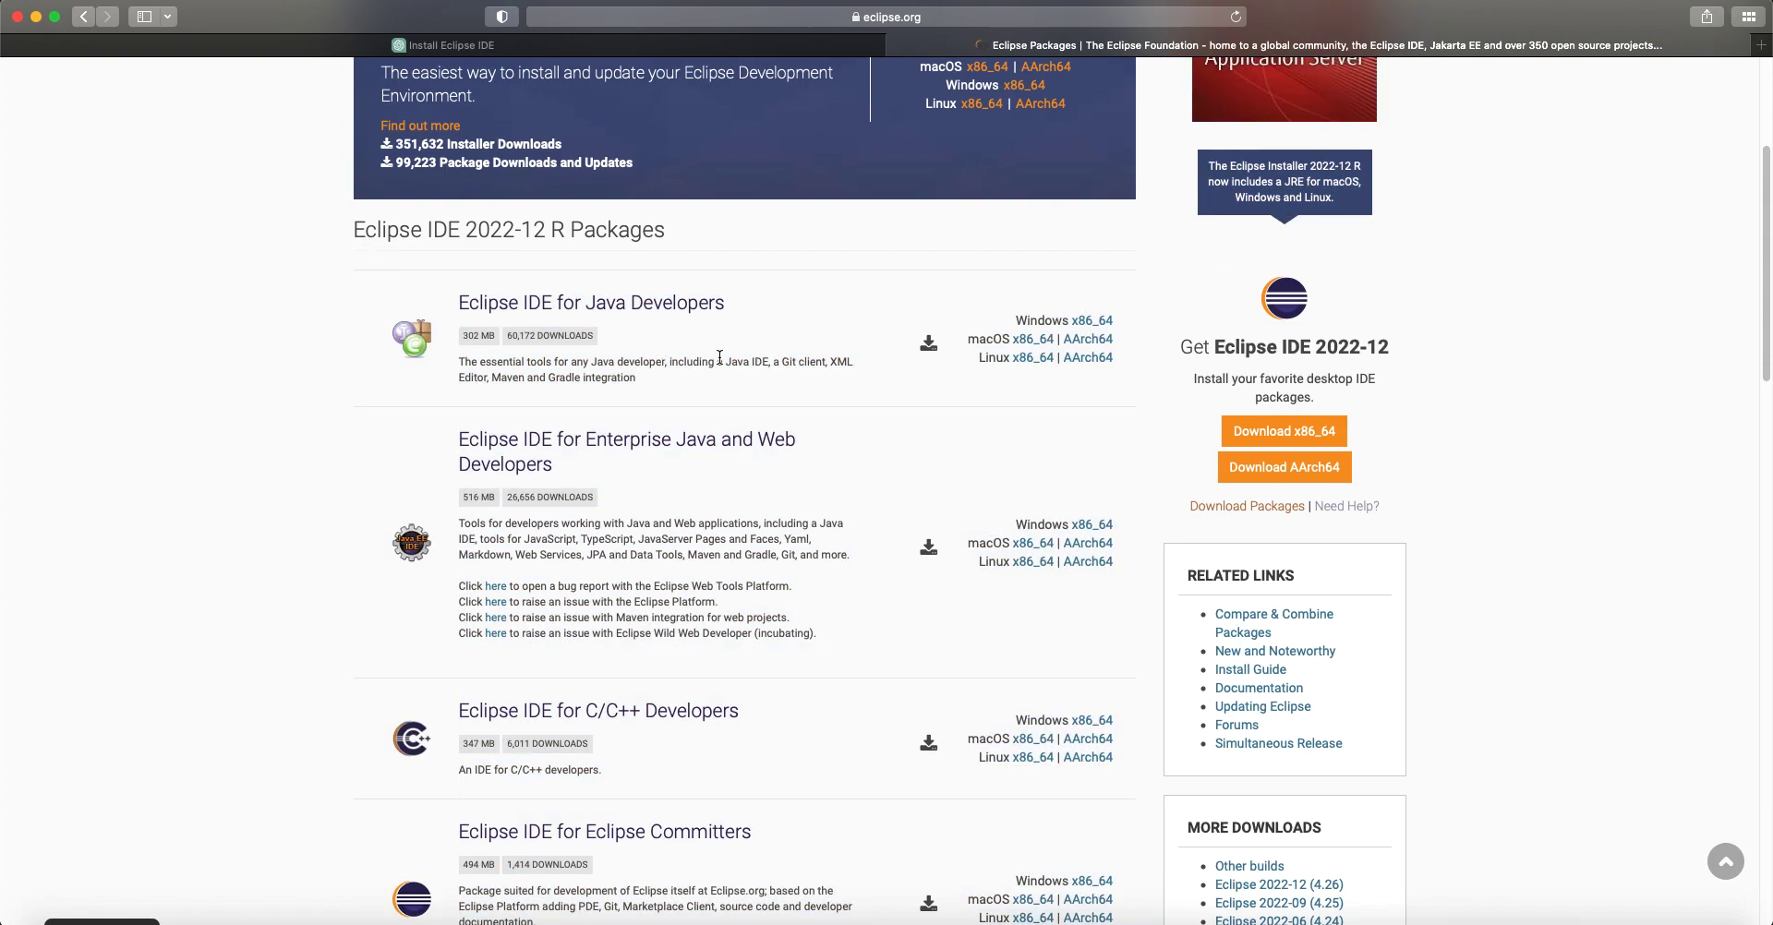
pyautogui.doubleClick(811, 362)
pyautogui.moveTo(811, 362); pyautogui.dragTo(781, 359)
pyautogui.click(746, 377)
pyautogui.moveTo(773, 361); pyautogui.dragTo(487, 379)
pyautogui.click(825, 377)
pyautogui.click(503, 377)
pyautogui.doubleClick(508, 377)
pyautogui.click(594, 378)
# Examine the entries for Eclipse IDE for Enterprise Java and Web Developers and Eclipse IDE for C/C++ Developers.
pyautogui.scroll(-2, 805, 517)
pyautogui.moveTo(447, 388); pyautogui.dragTo(868, 411)
pyautogui.scroll(-4, 696, 560)
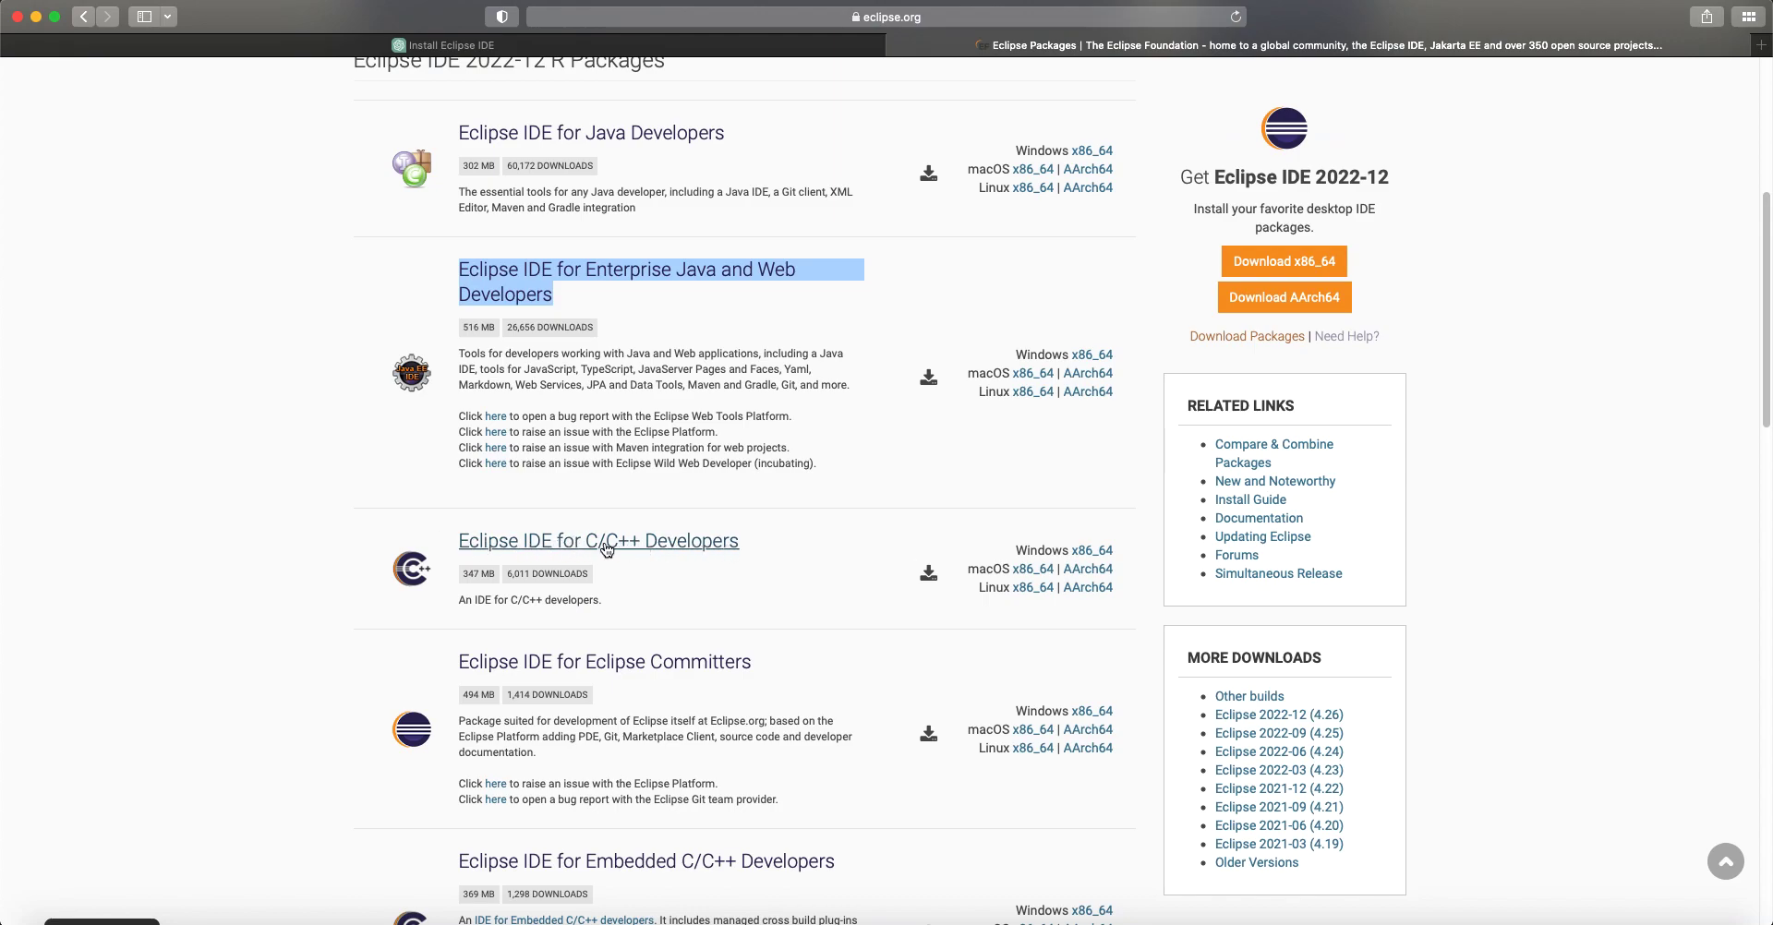
pyautogui.scroll(-4, 447, 508)
pyautogui.moveTo(461, 490)
pyautogui.mouseDown()
pyautogui.moveTo(613, 490)
pyautogui.moveTo(440, 487)
pyautogui.moveTo(464, 494)
pyautogui.mouseUp()
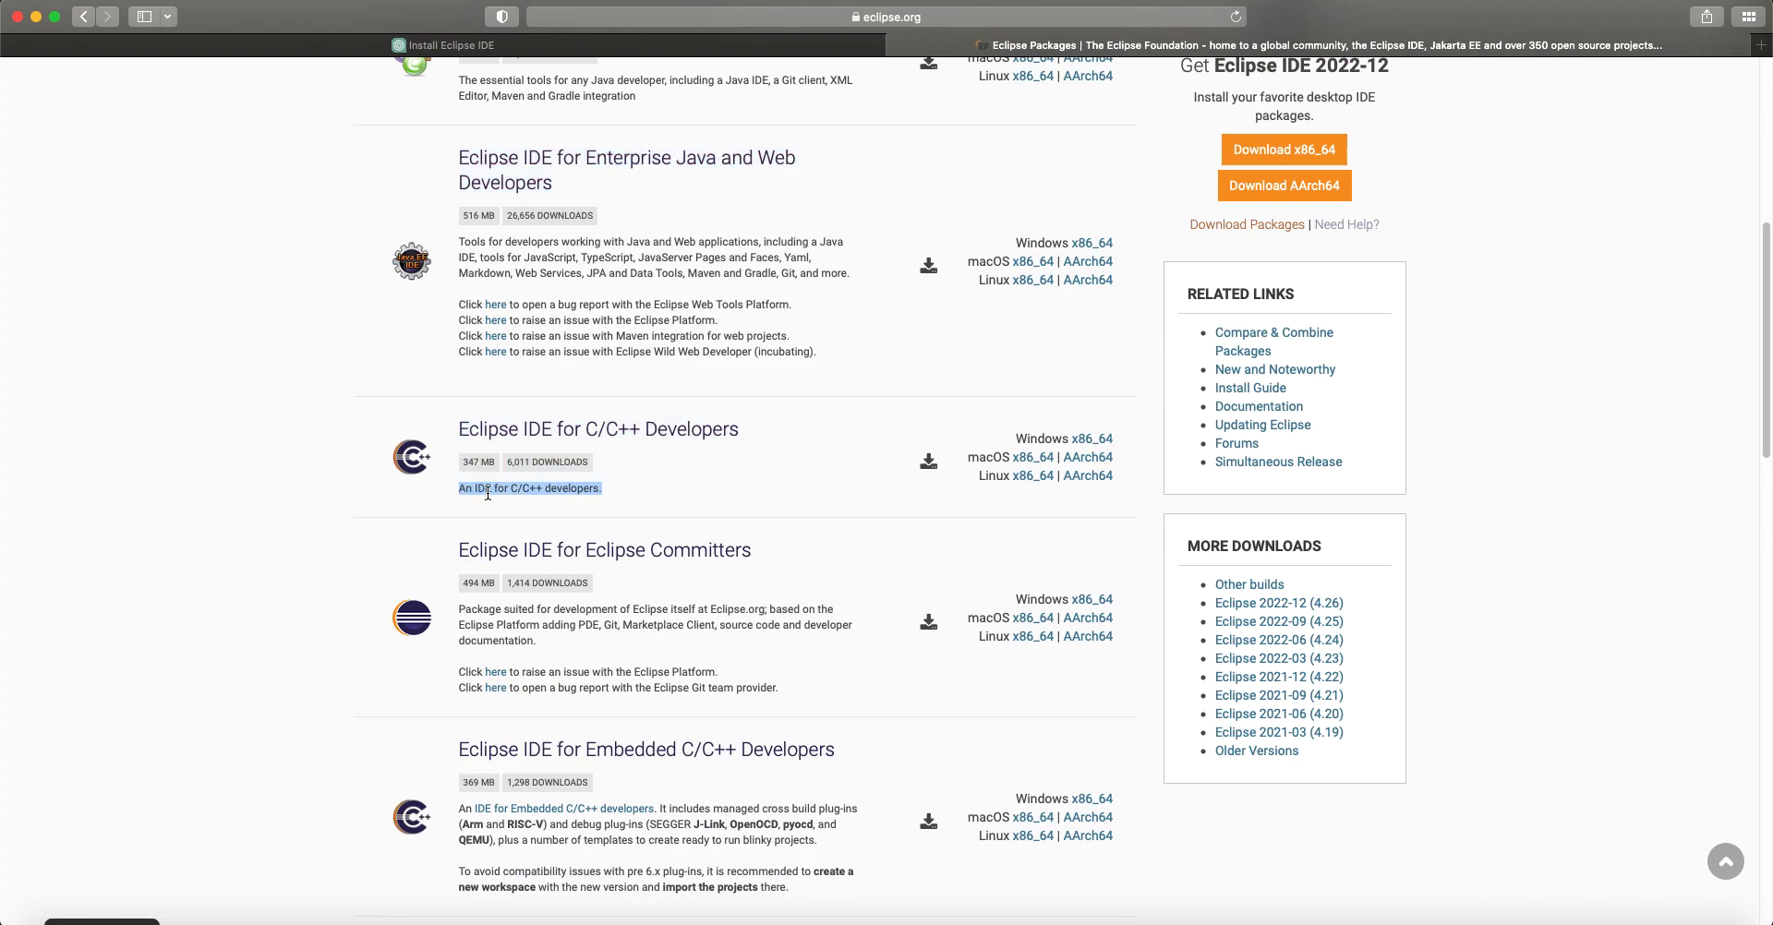
pyautogui.click(664, 483)
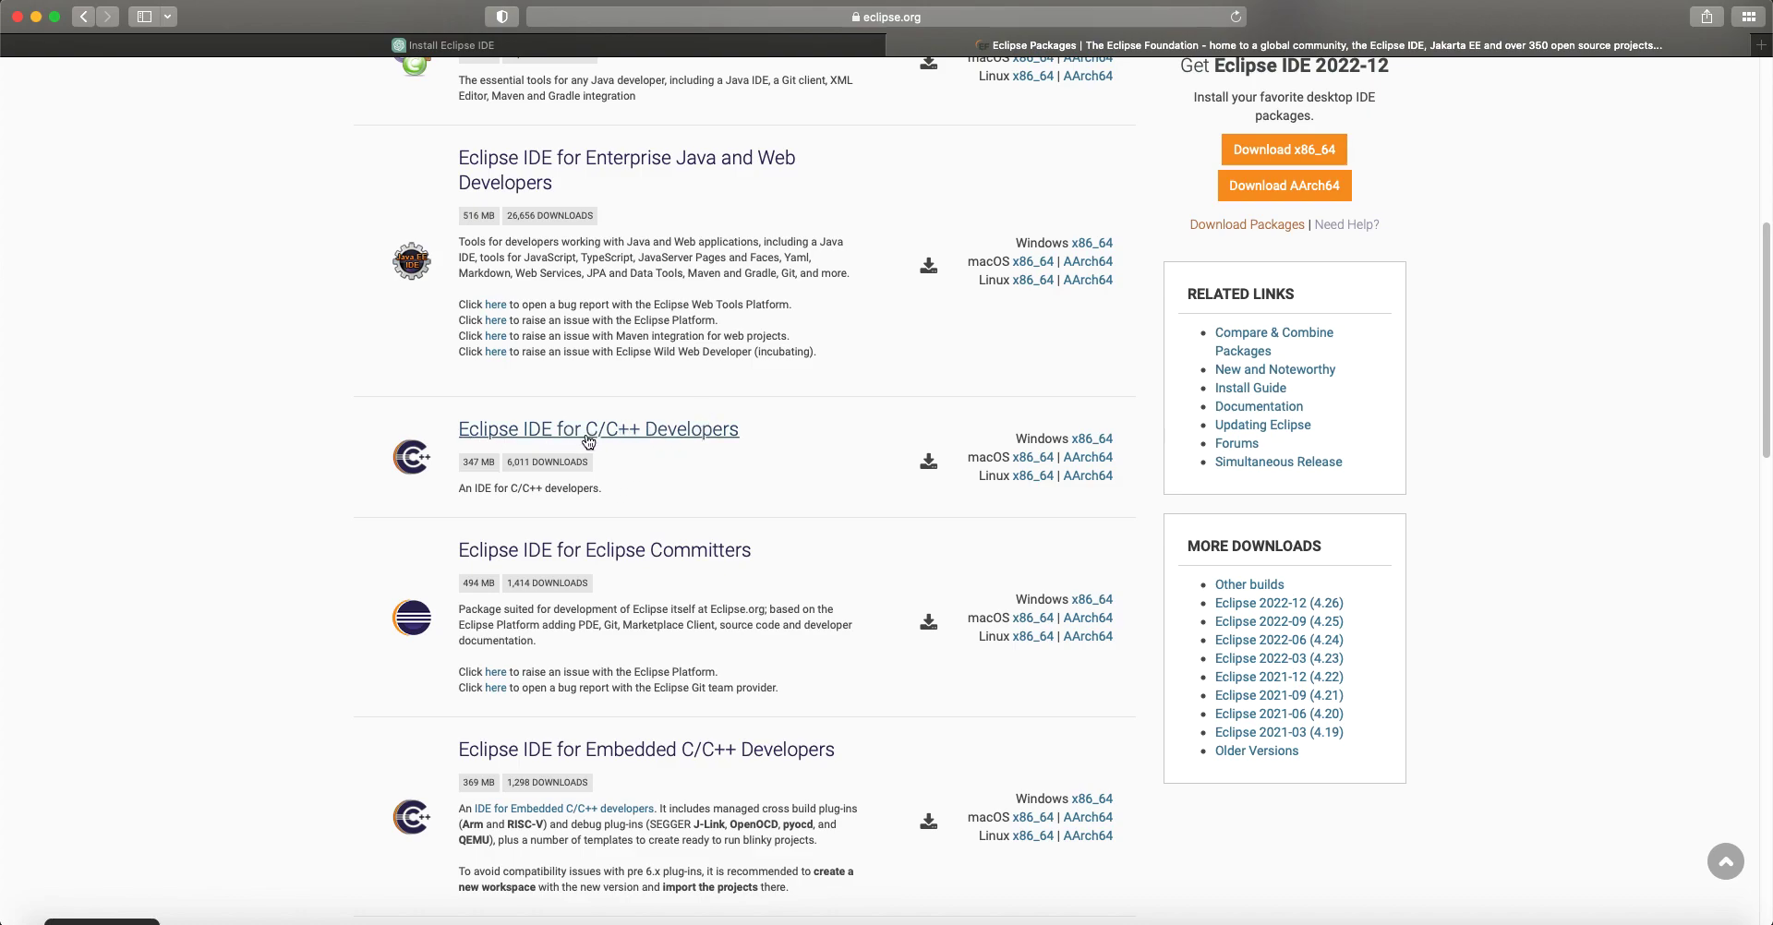
pyautogui.moveTo(775, 446); pyautogui.dragTo(447, 423)
pyautogui.click(629, 458)
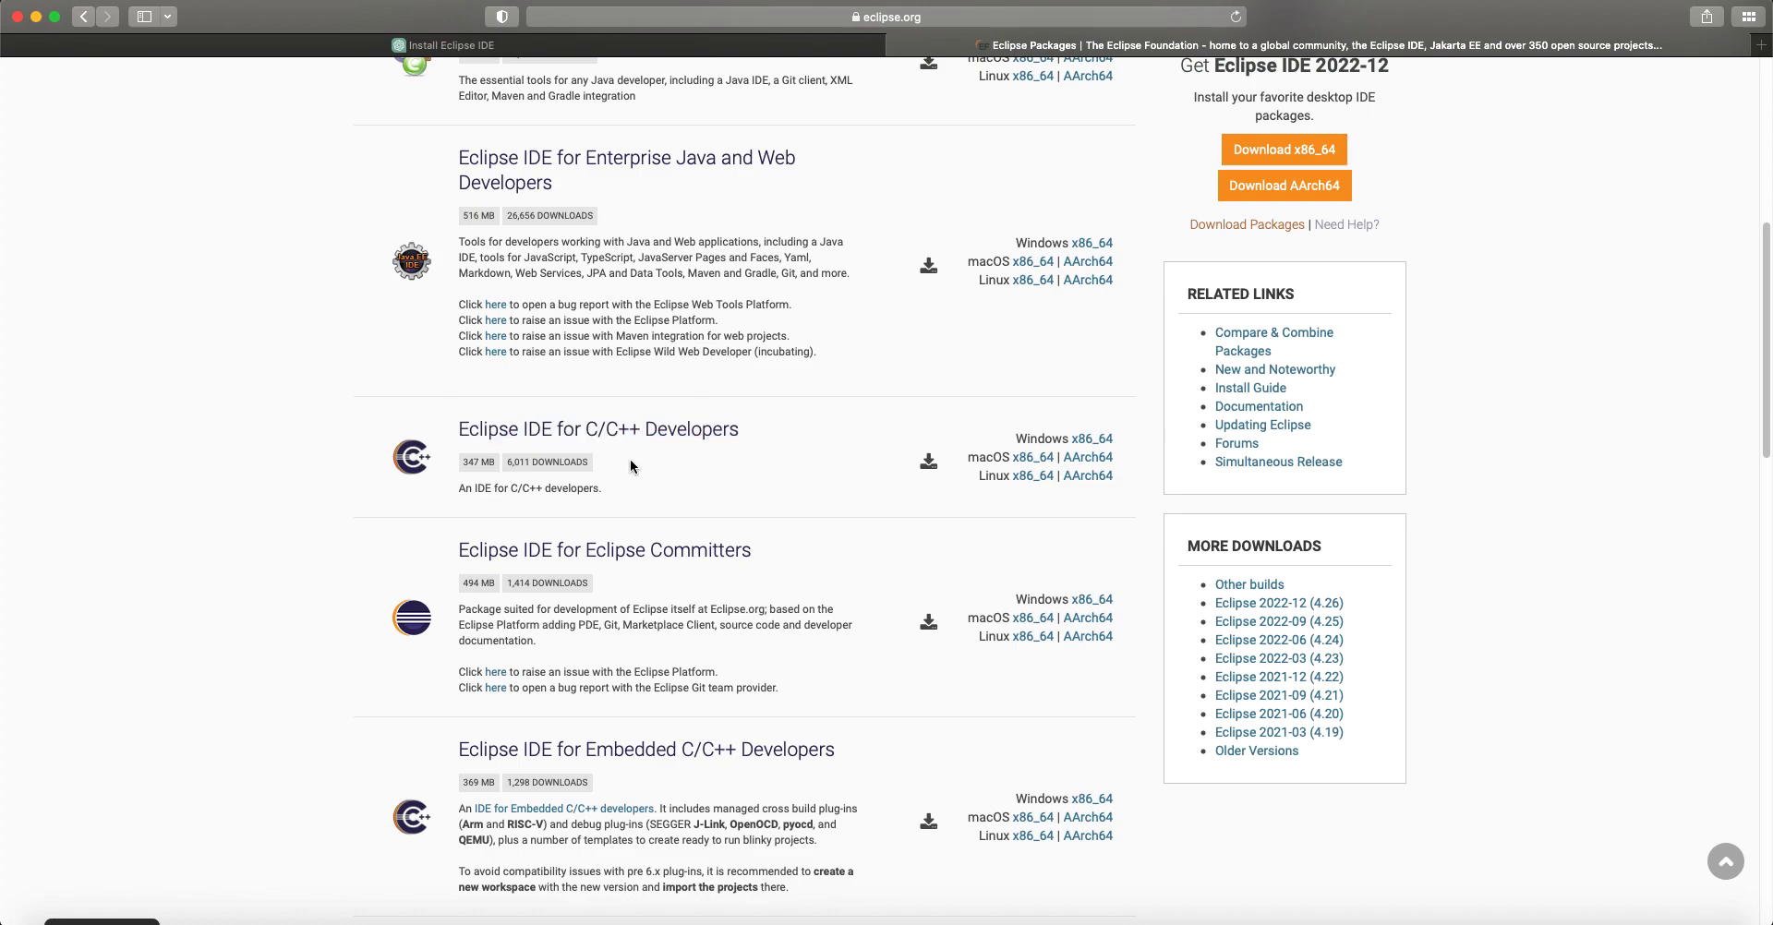
pyautogui.moveTo(636, 489); pyautogui.dragTo(467, 487)
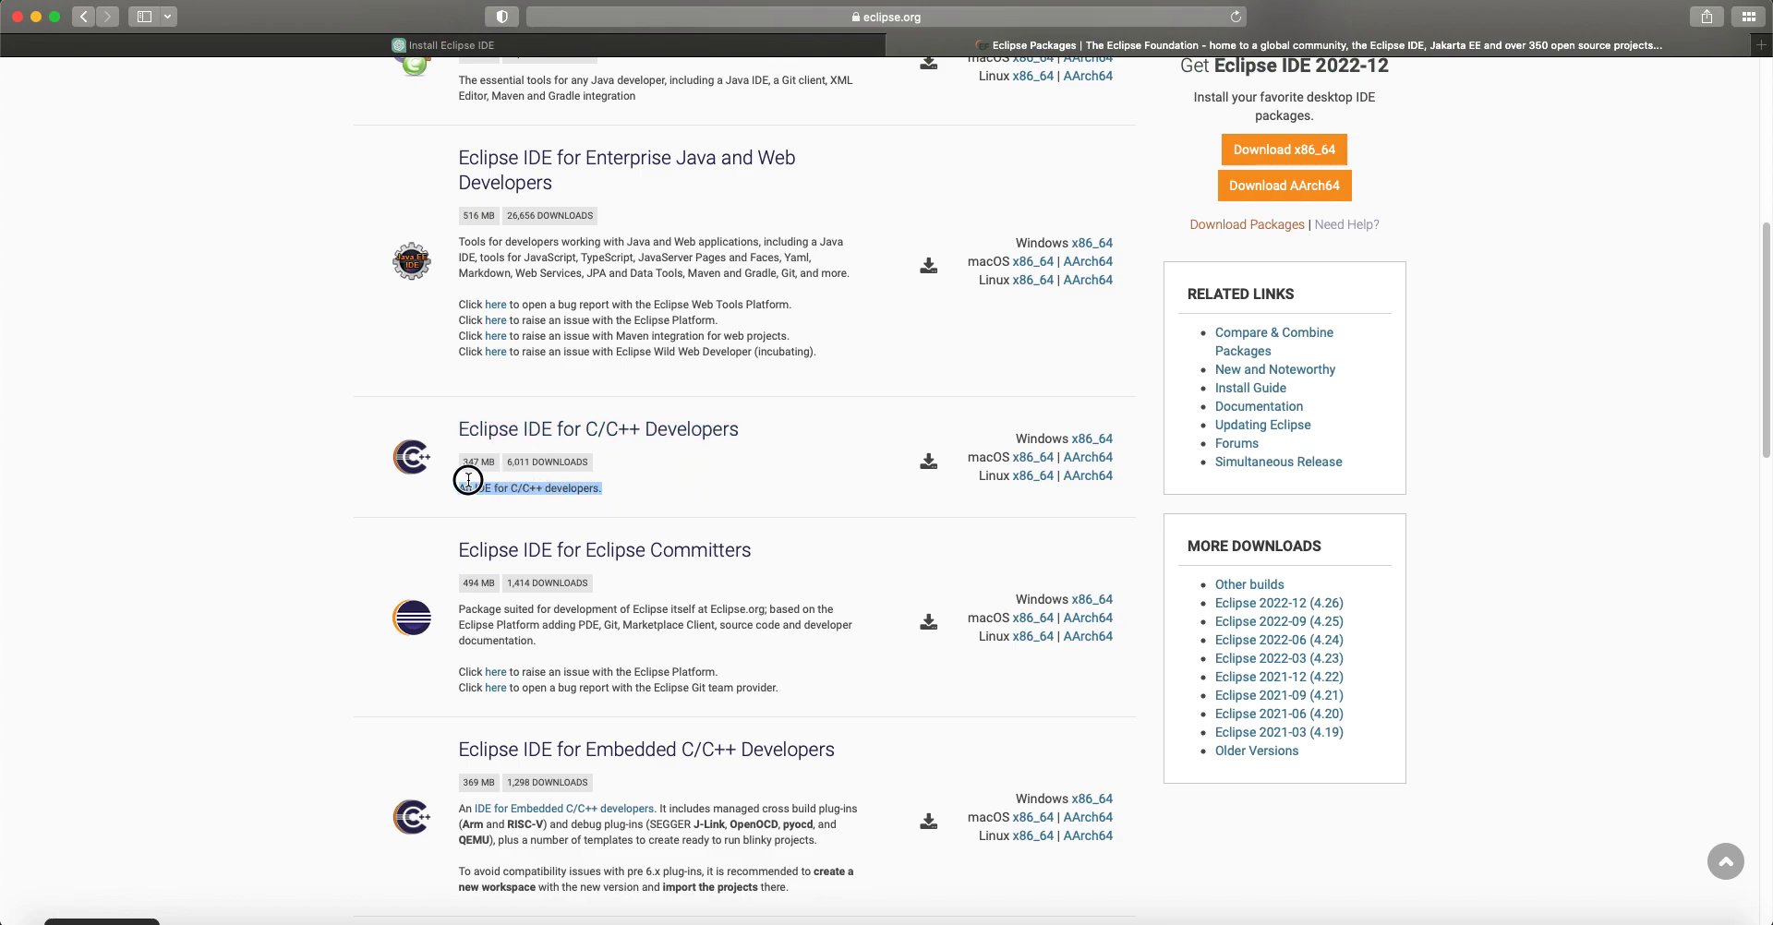
pyautogui.moveTo(670, 498)
pyautogui.mouseDown()
pyautogui.moveTo(434, 370)
pyautogui.moveTo(369, 410)
pyautogui.moveTo(645, 492)
pyautogui.mouseUp()
pyautogui.click(658, 492)
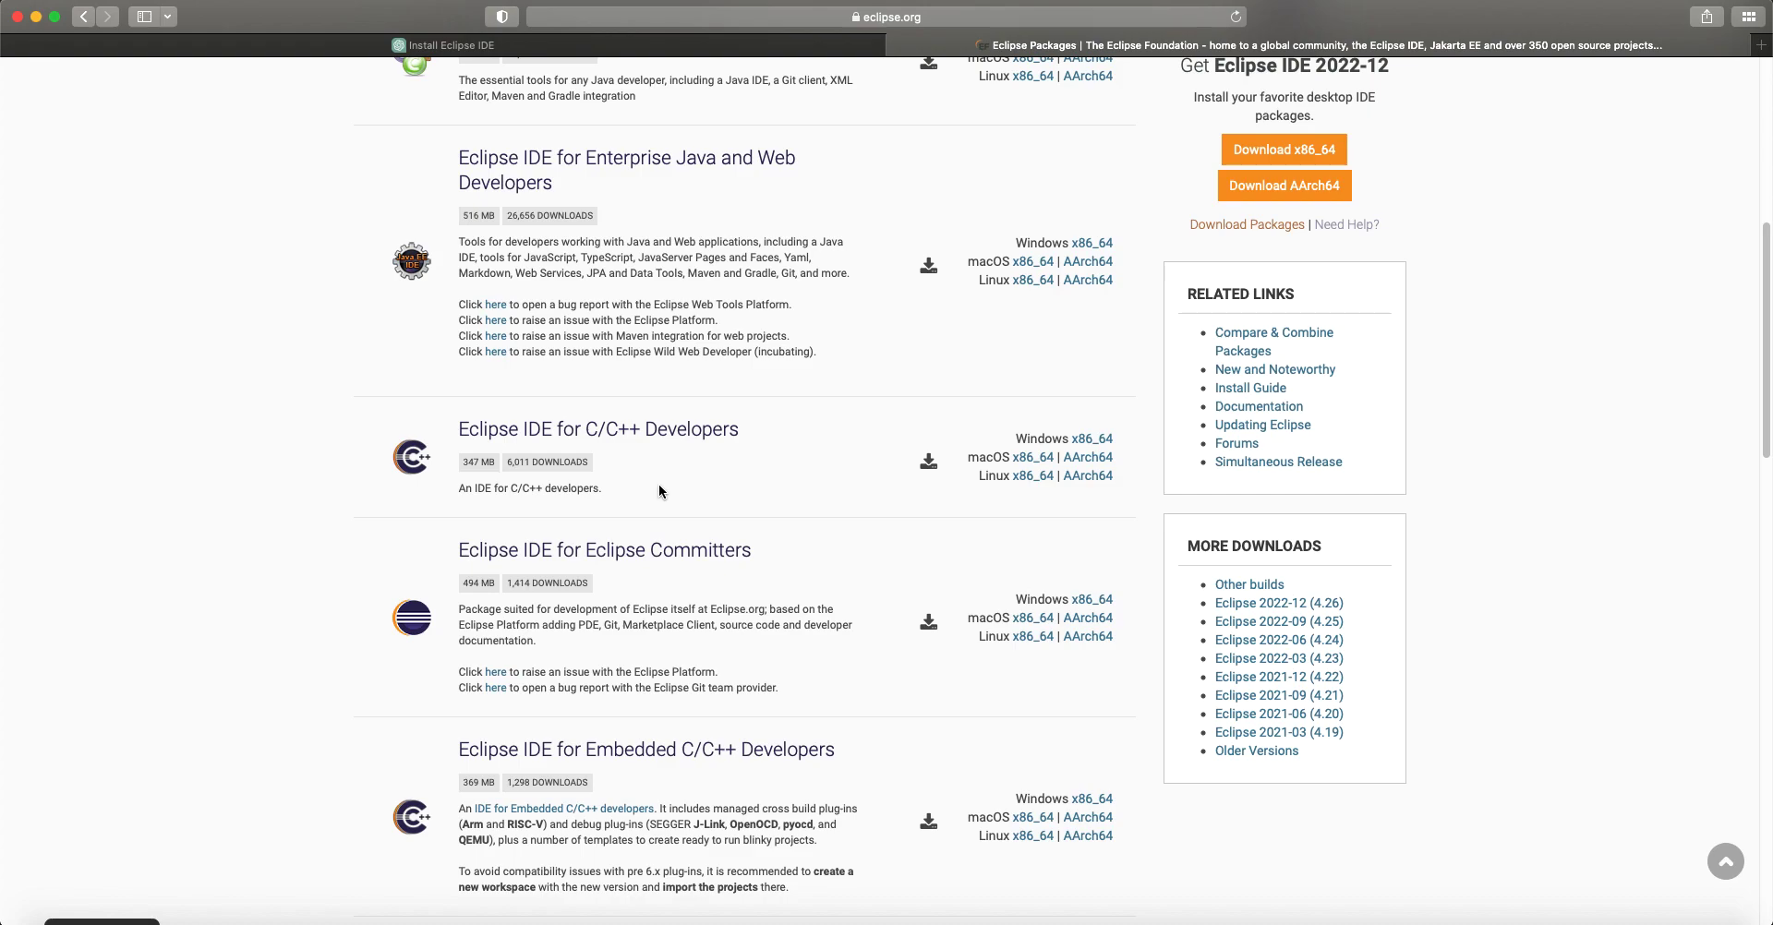
# Look through the remaining Eclipse packages down to Eclipse IDE for Scout Developers and return to the start of the package list.
pyautogui.scroll(4, 734, 458)
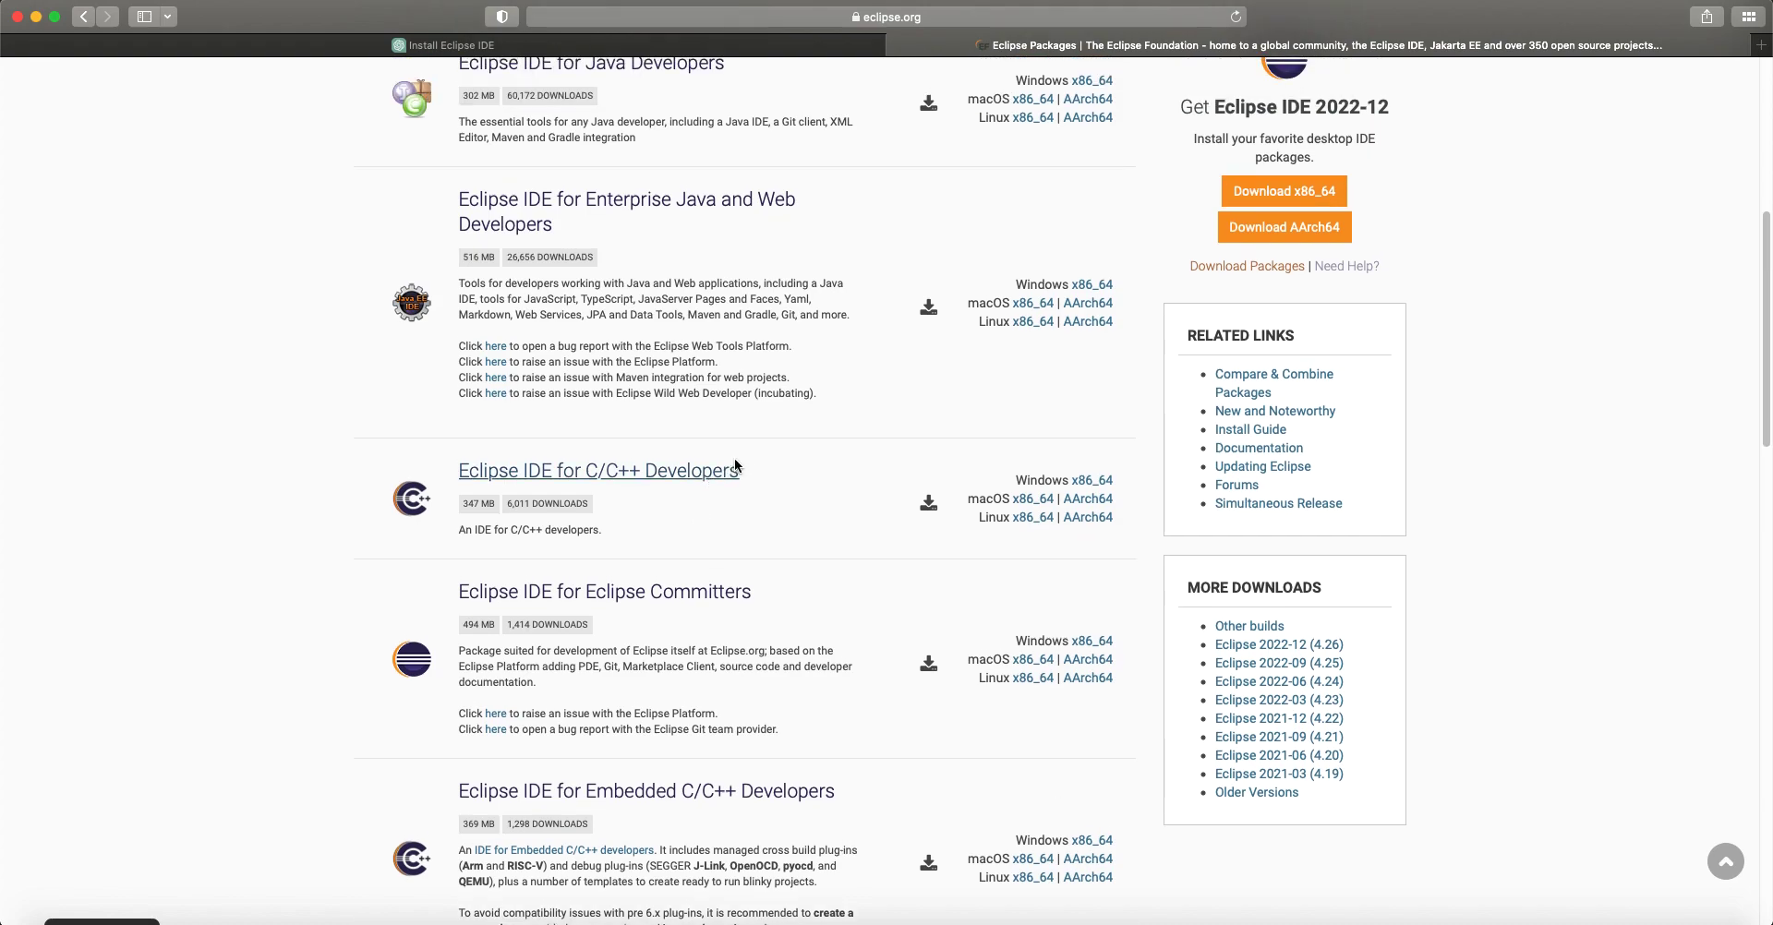
pyautogui.scroll(-10, 785, 461)
pyautogui.scroll(-5, 812, 504)
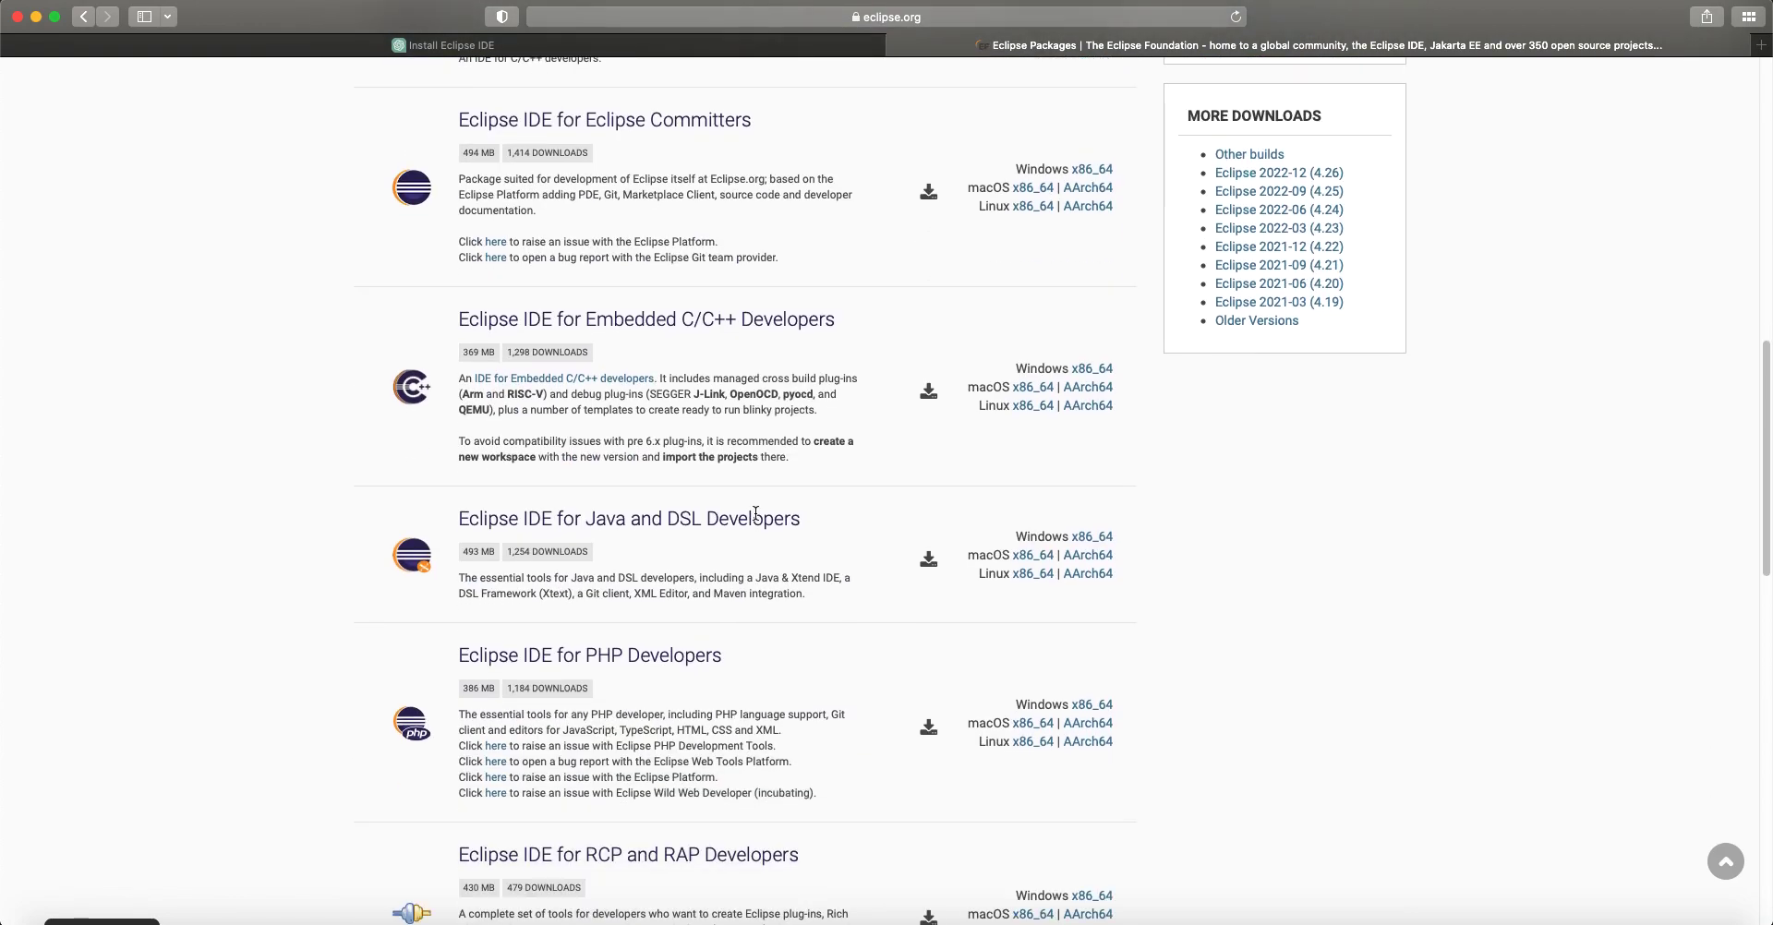
pyautogui.scroll(-13, 786, 526)
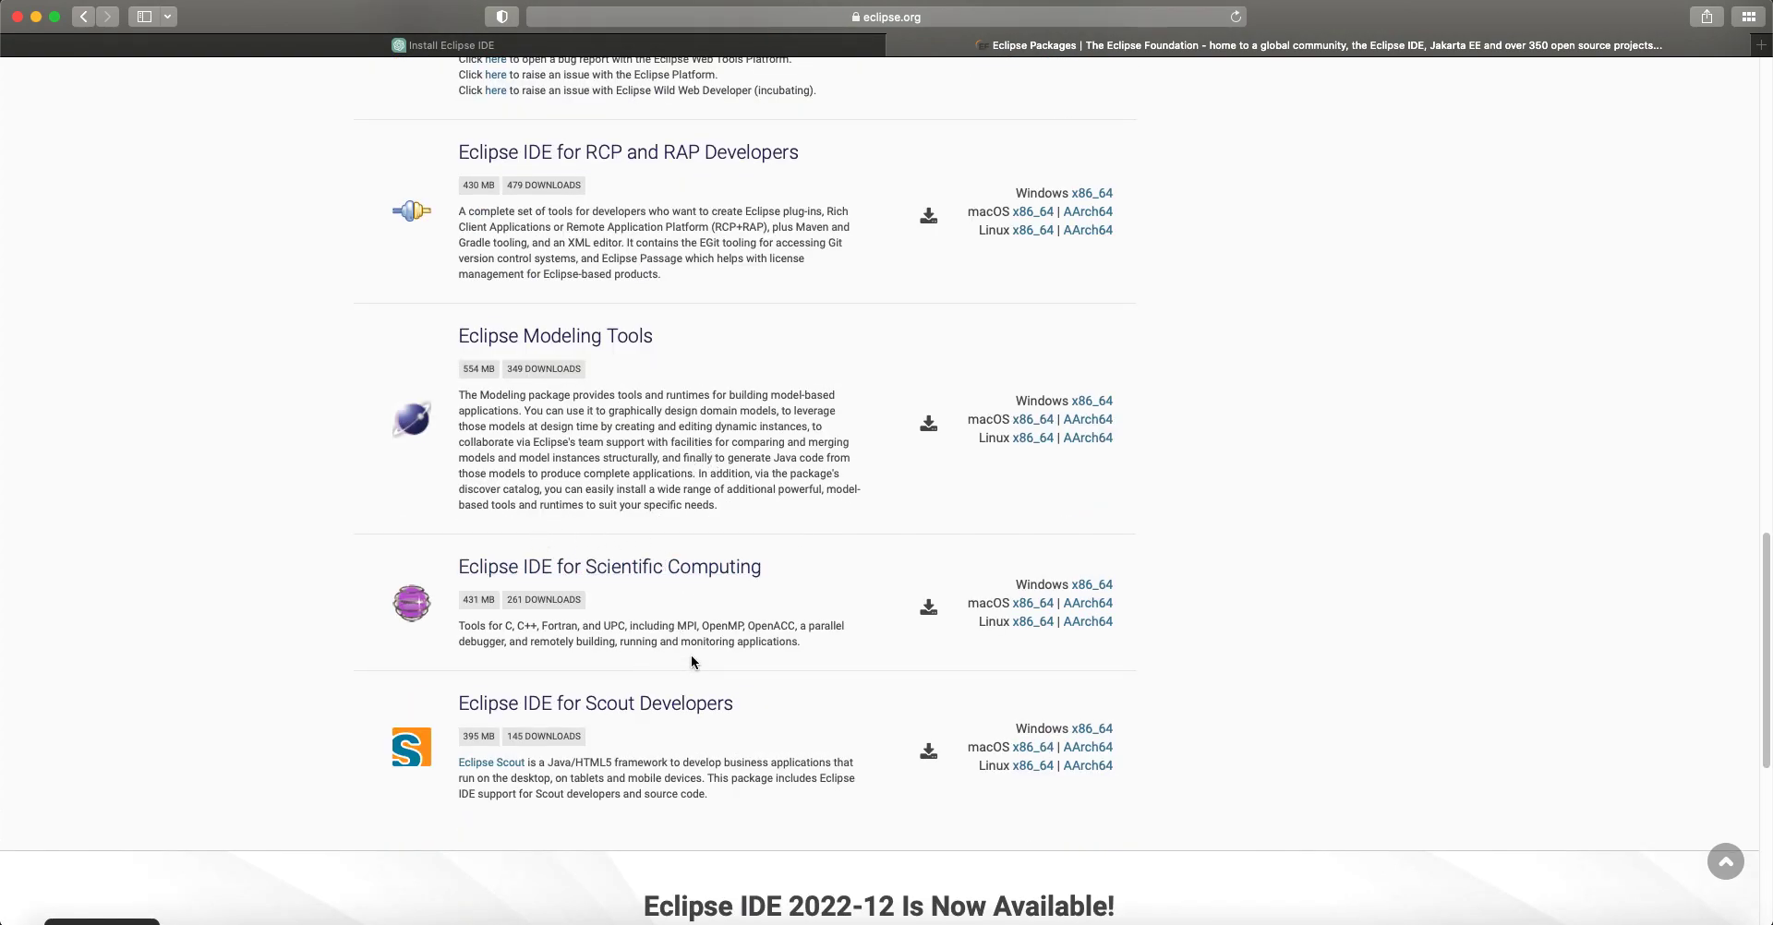
pyautogui.scroll(20, 591, 490)
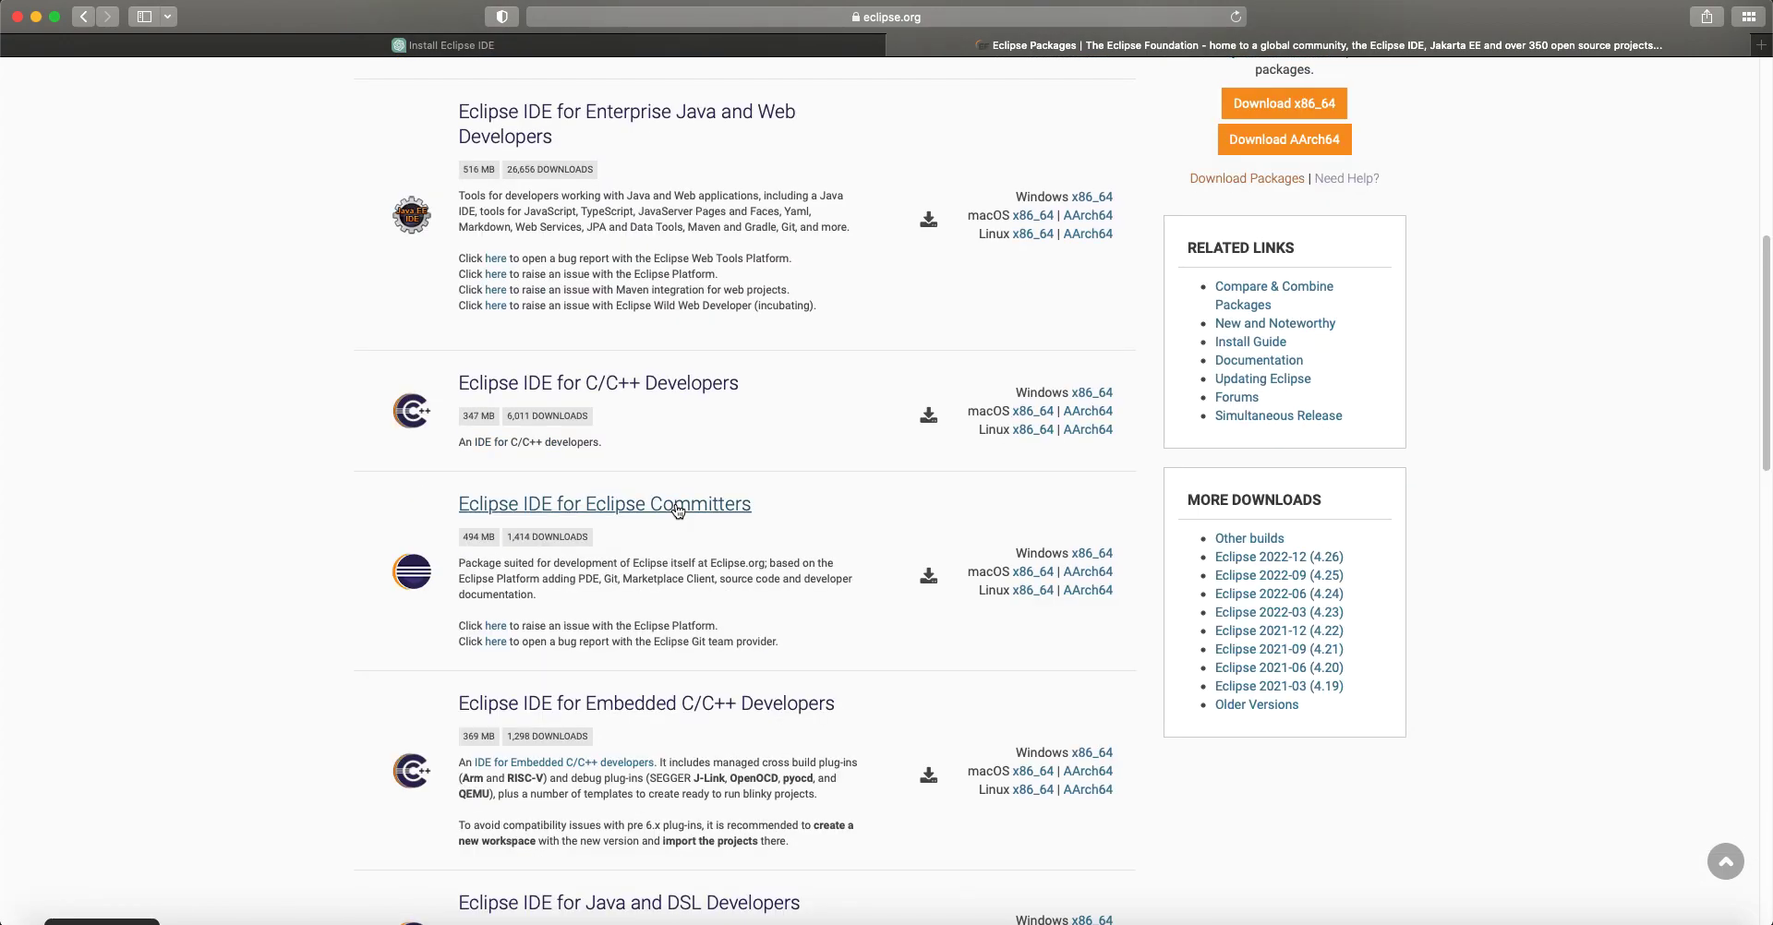
pyautogui.scroll(1, 749, 420)
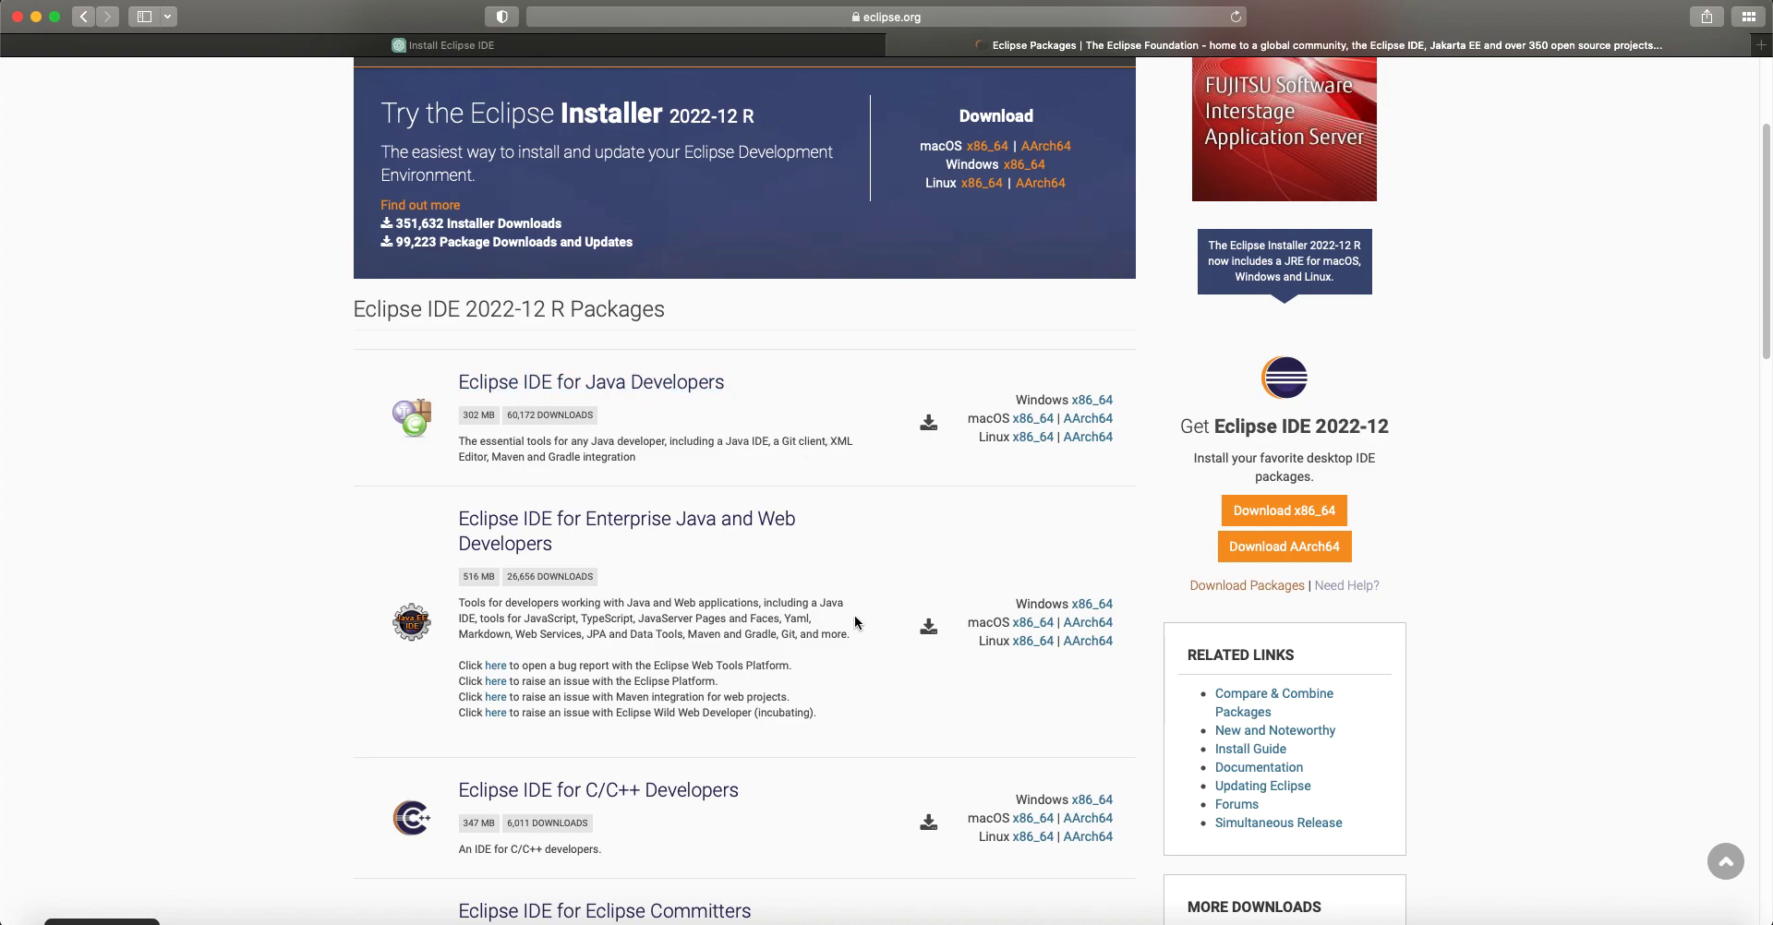
pyautogui.scroll(-4, 753, 329)
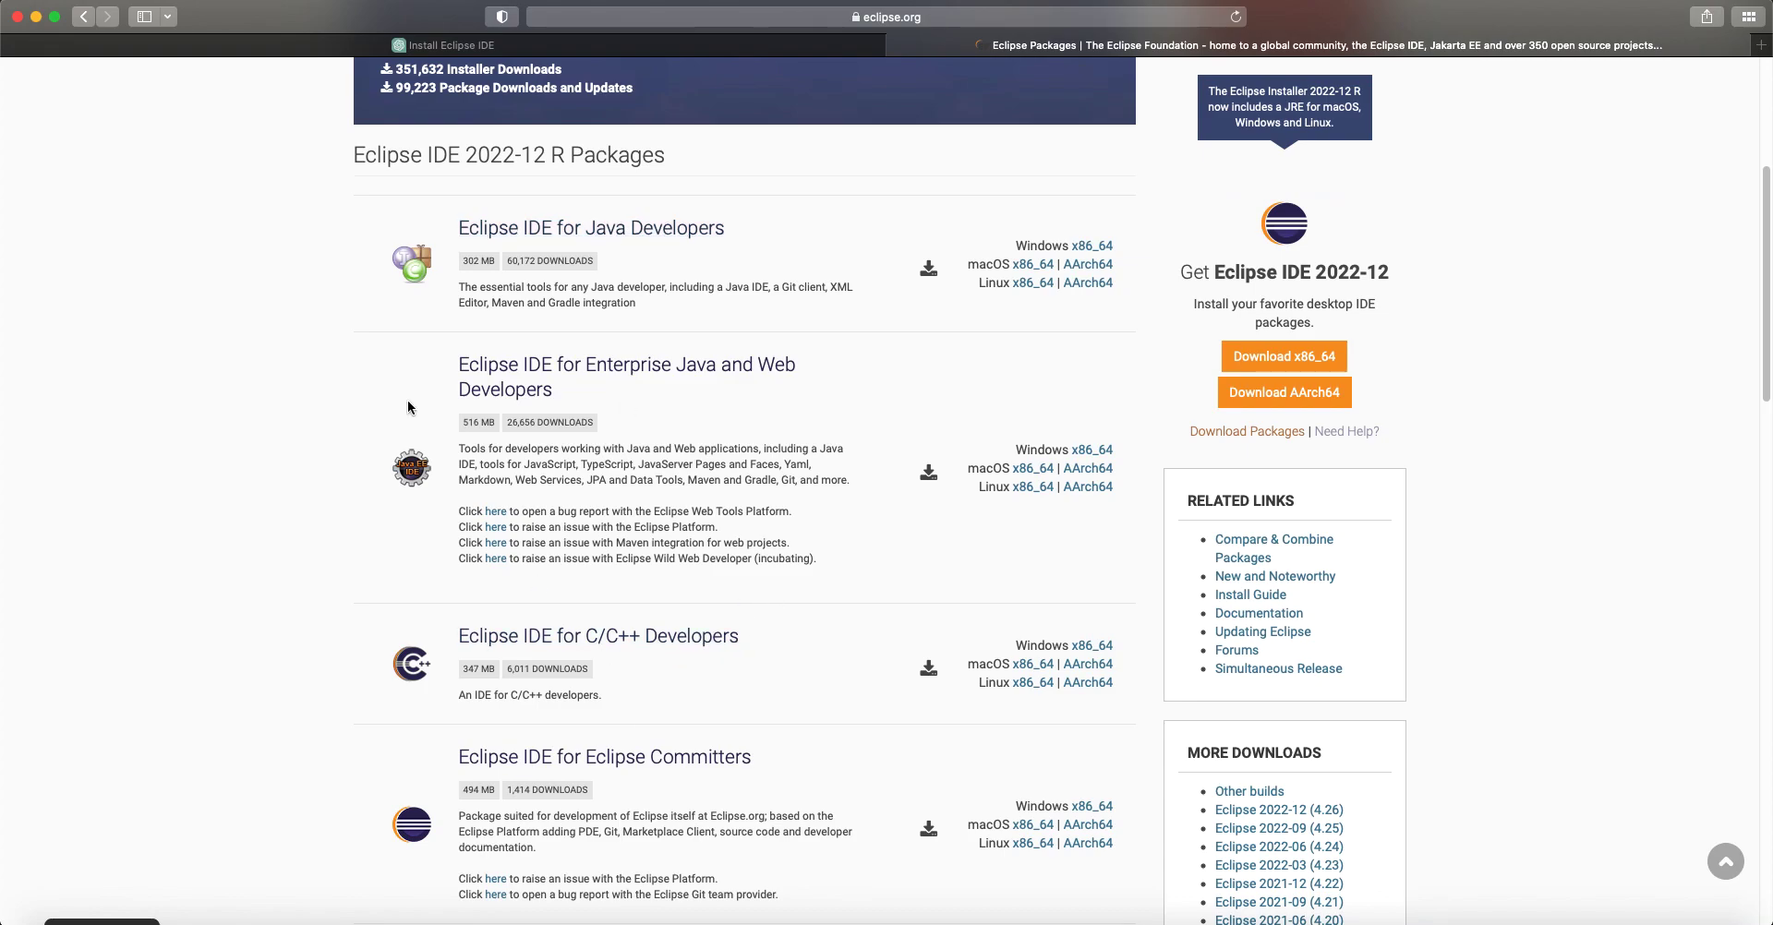
# Review the Eclipse IDE 2022-12 R package list, the Java Developers description and the Eclipse Installer section.
pyautogui.moveTo(334, 151); pyautogui.dragTo(627, 714)
pyautogui.click(253, 391)
pyautogui.moveTo(782, 287); pyautogui.dragTo(814, 288)
pyautogui.click(740, 296)
pyautogui.moveTo(831, 292); pyautogui.dragTo(752, 293)
pyautogui.click(753, 298)
pyautogui.scroll(5, 710, 352)
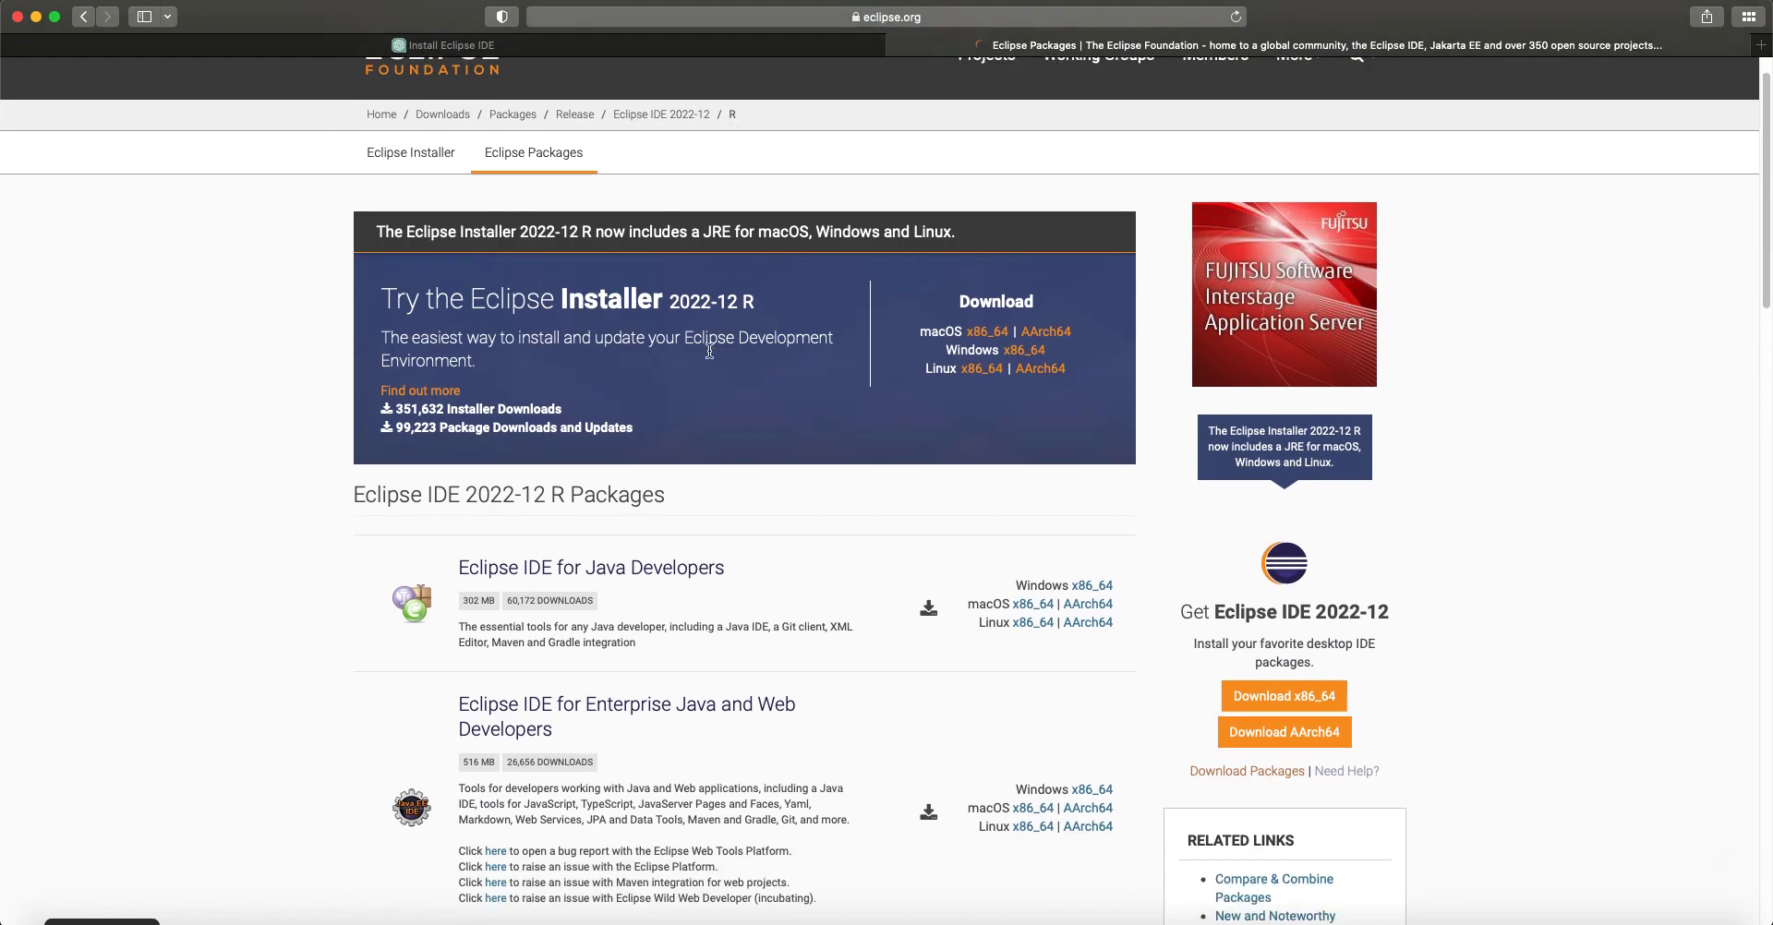
pyautogui.scroll(-2, 709, 352)
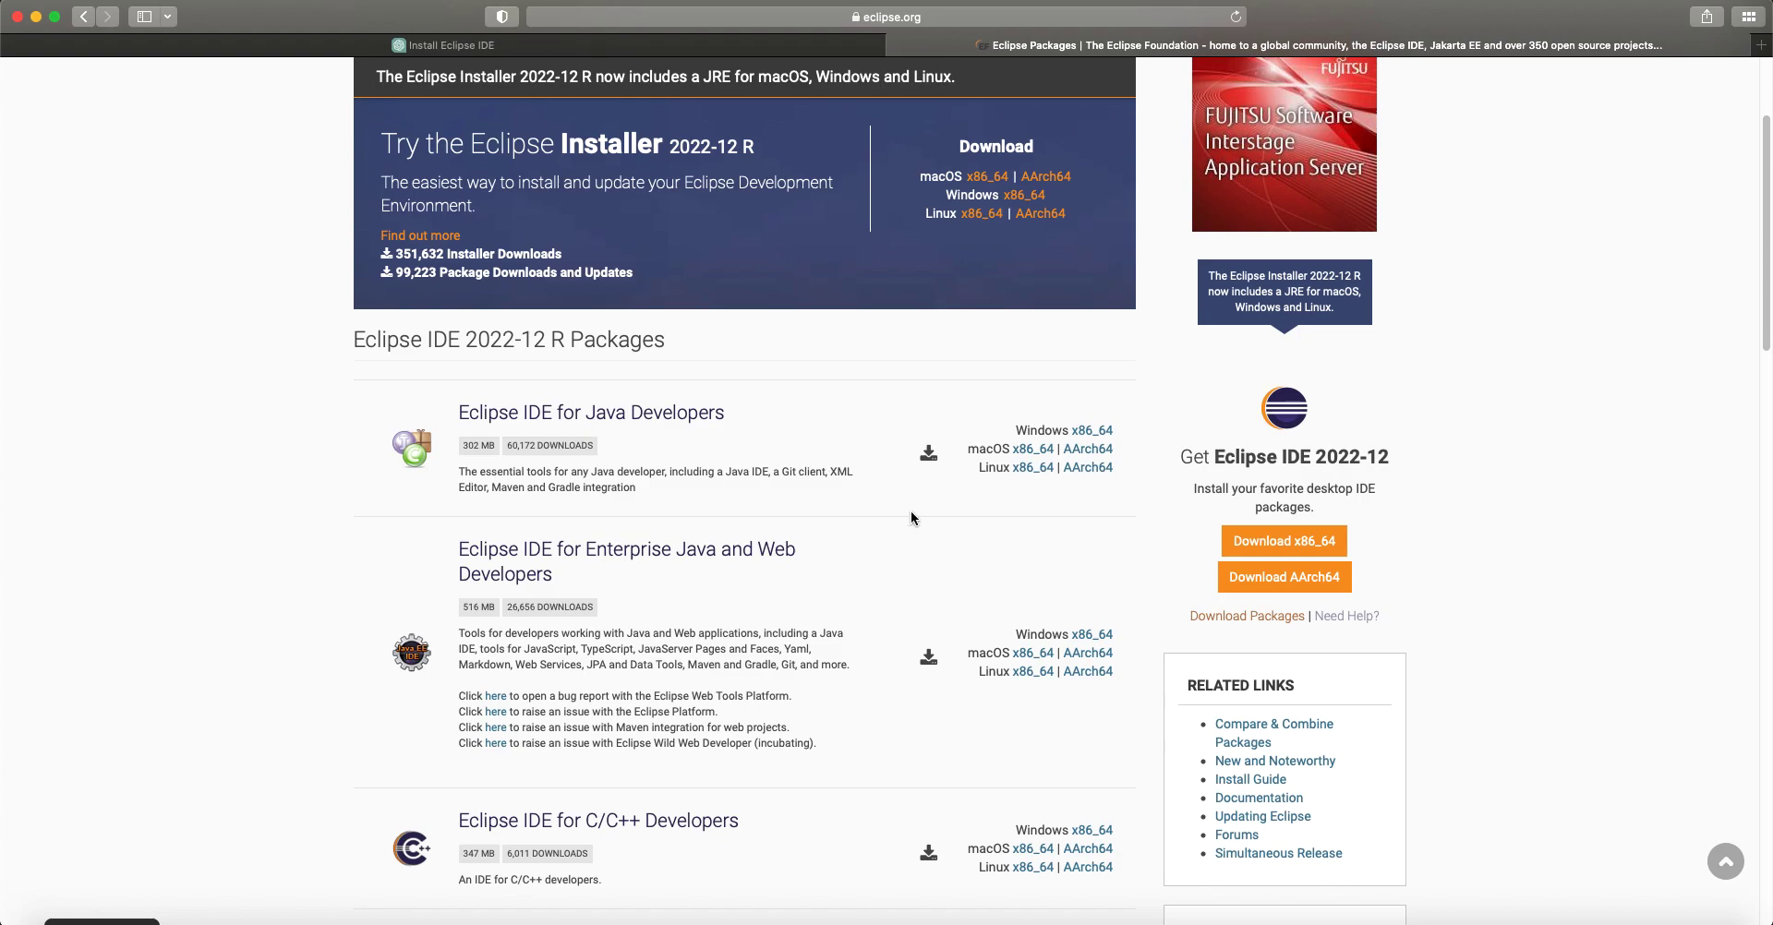
# Switch to Eclipse IDE, view the C/C++ and PyDev perspectives, and return to the Java perspective.
pyautogui.click(617, 918)
pyautogui.click(845, 298)
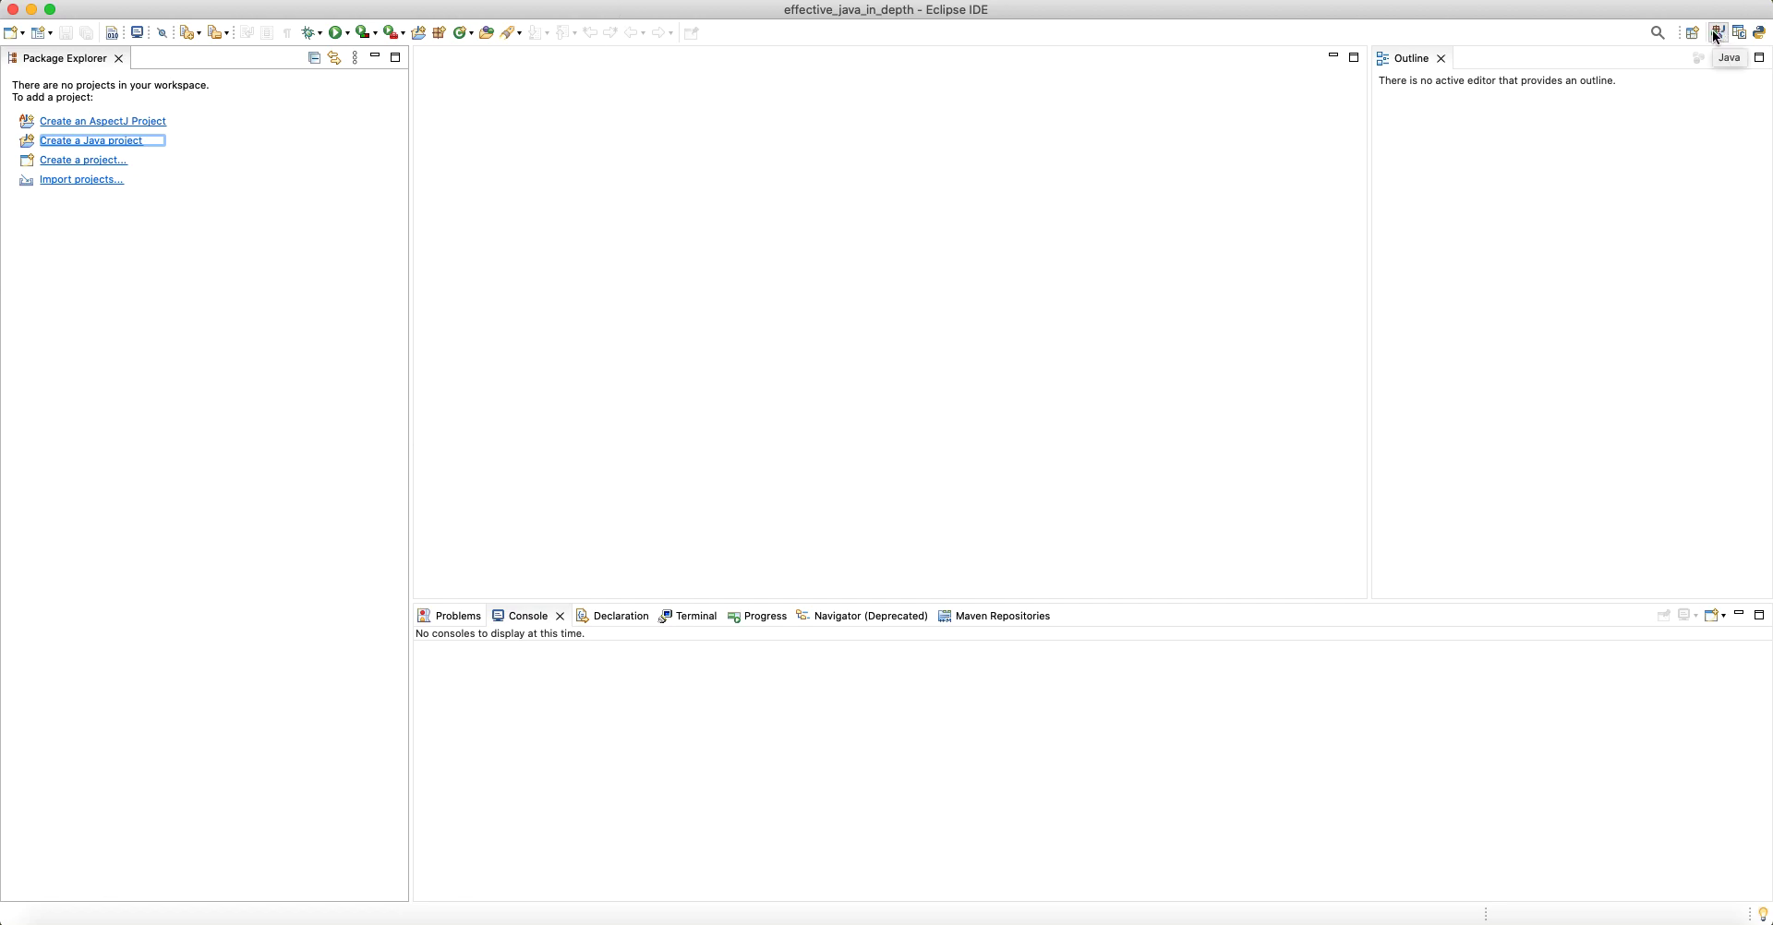
pyautogui.click(1741, 36)
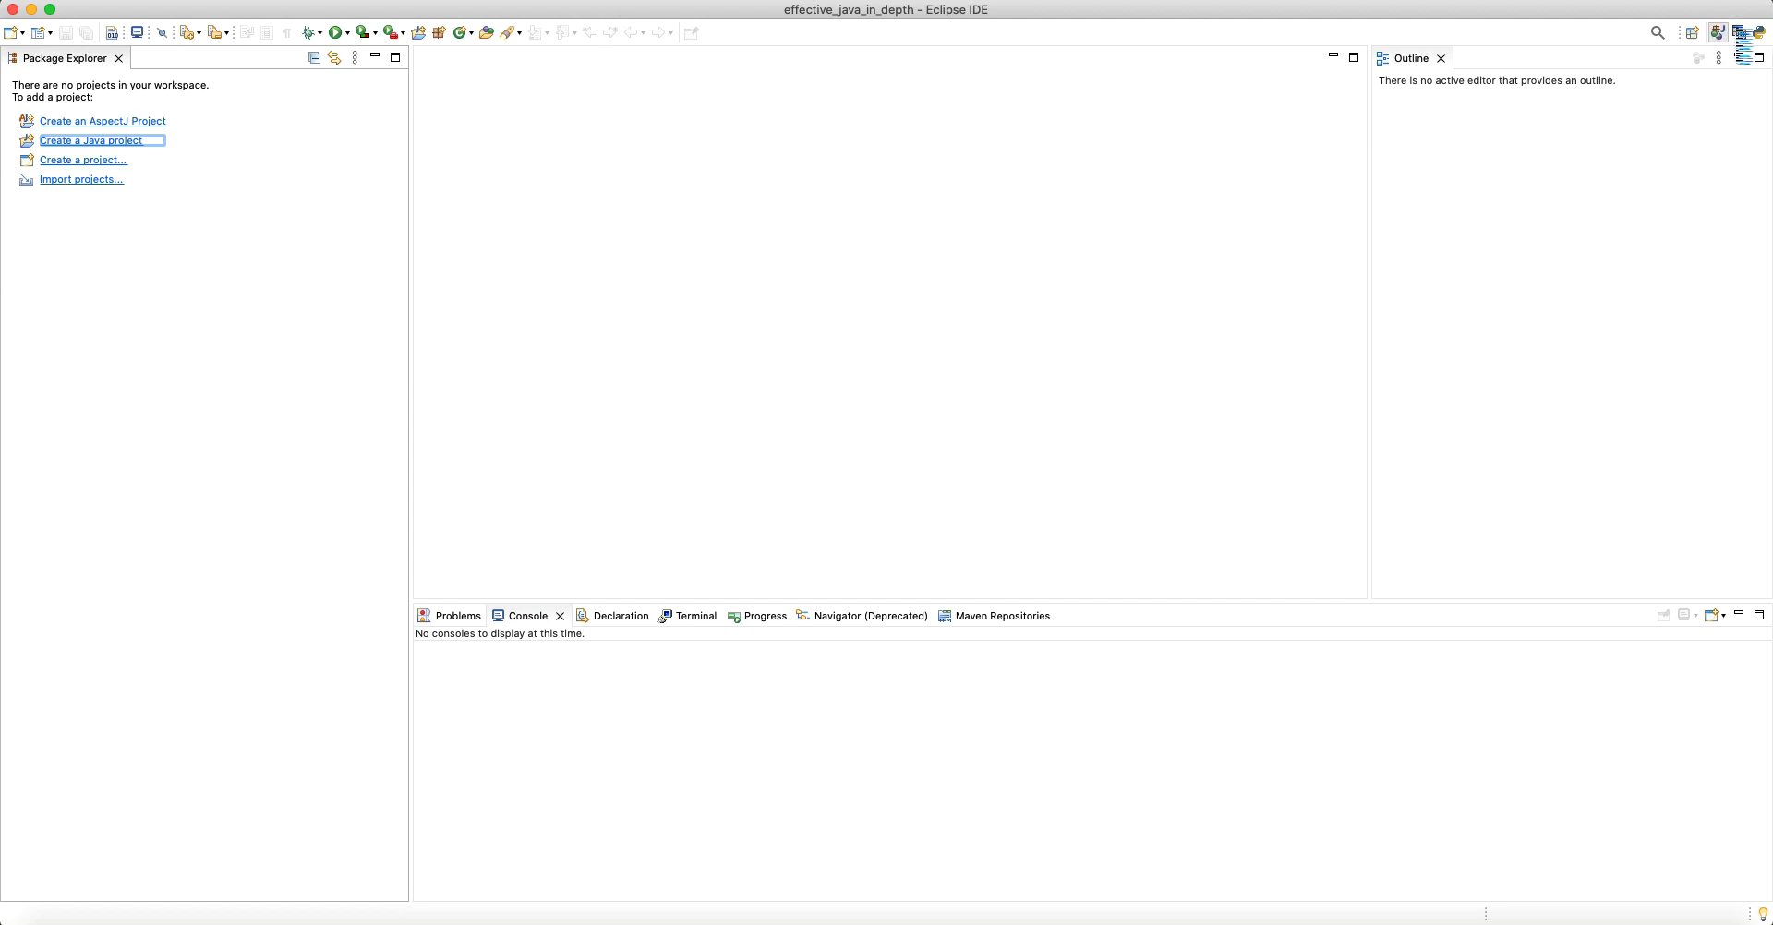
pyautogui.click(1762, 35)
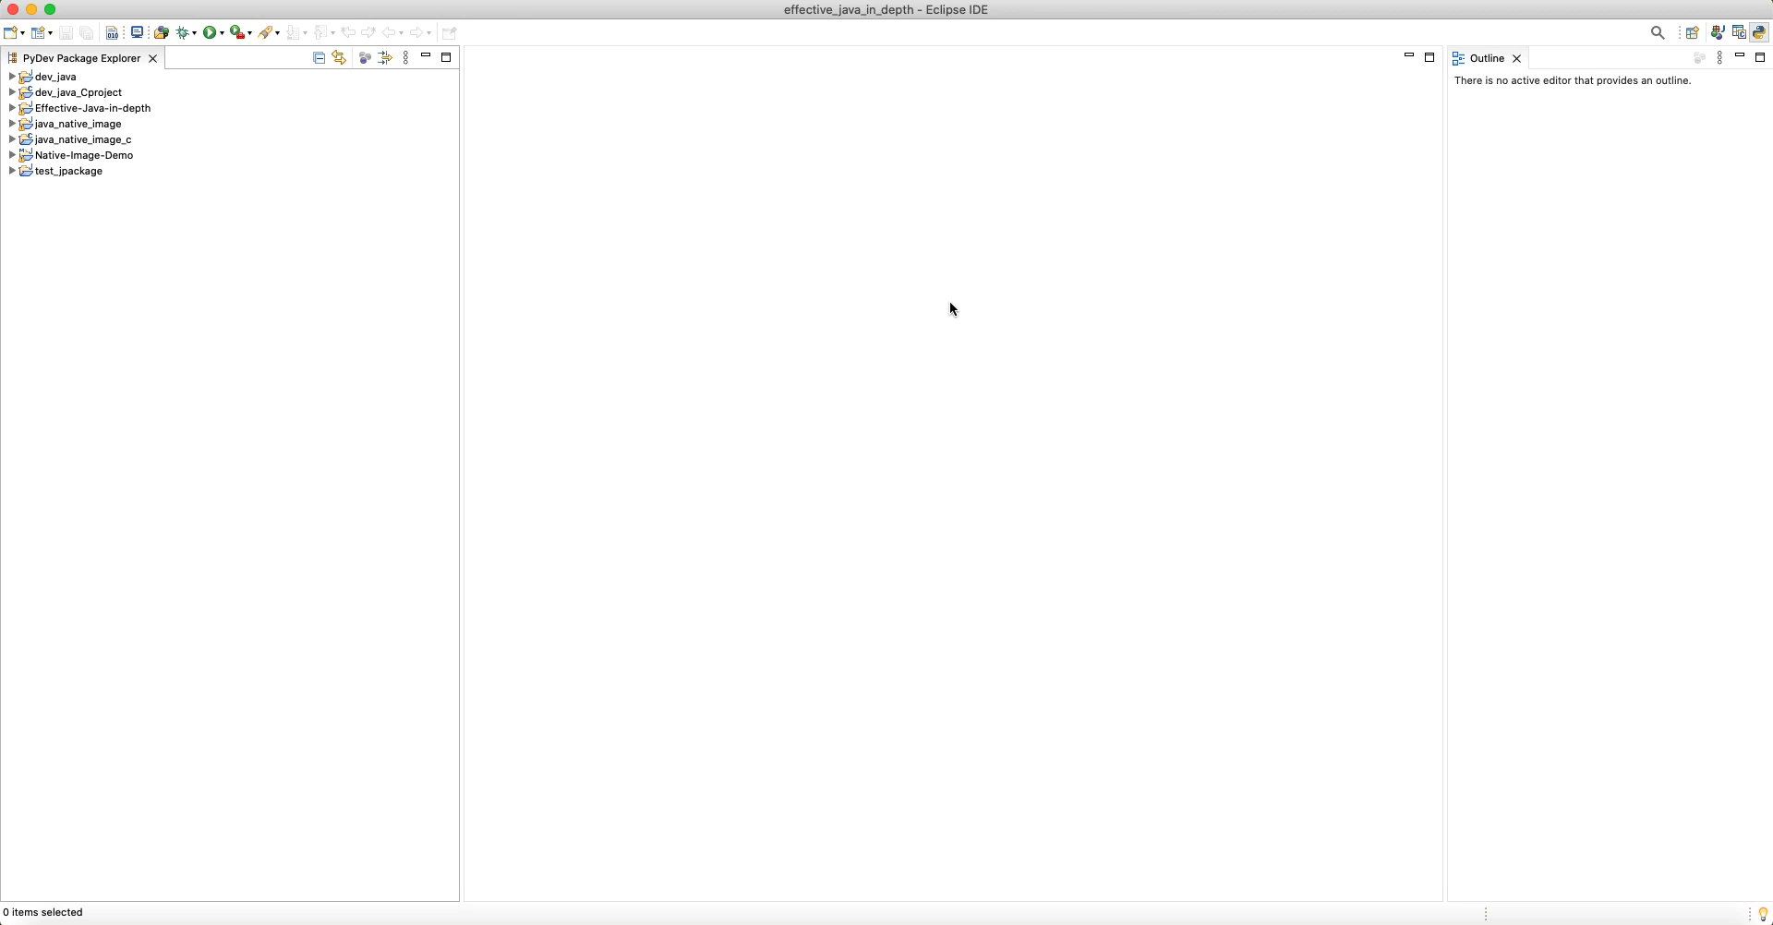
pyautogui.click(1718, 34)
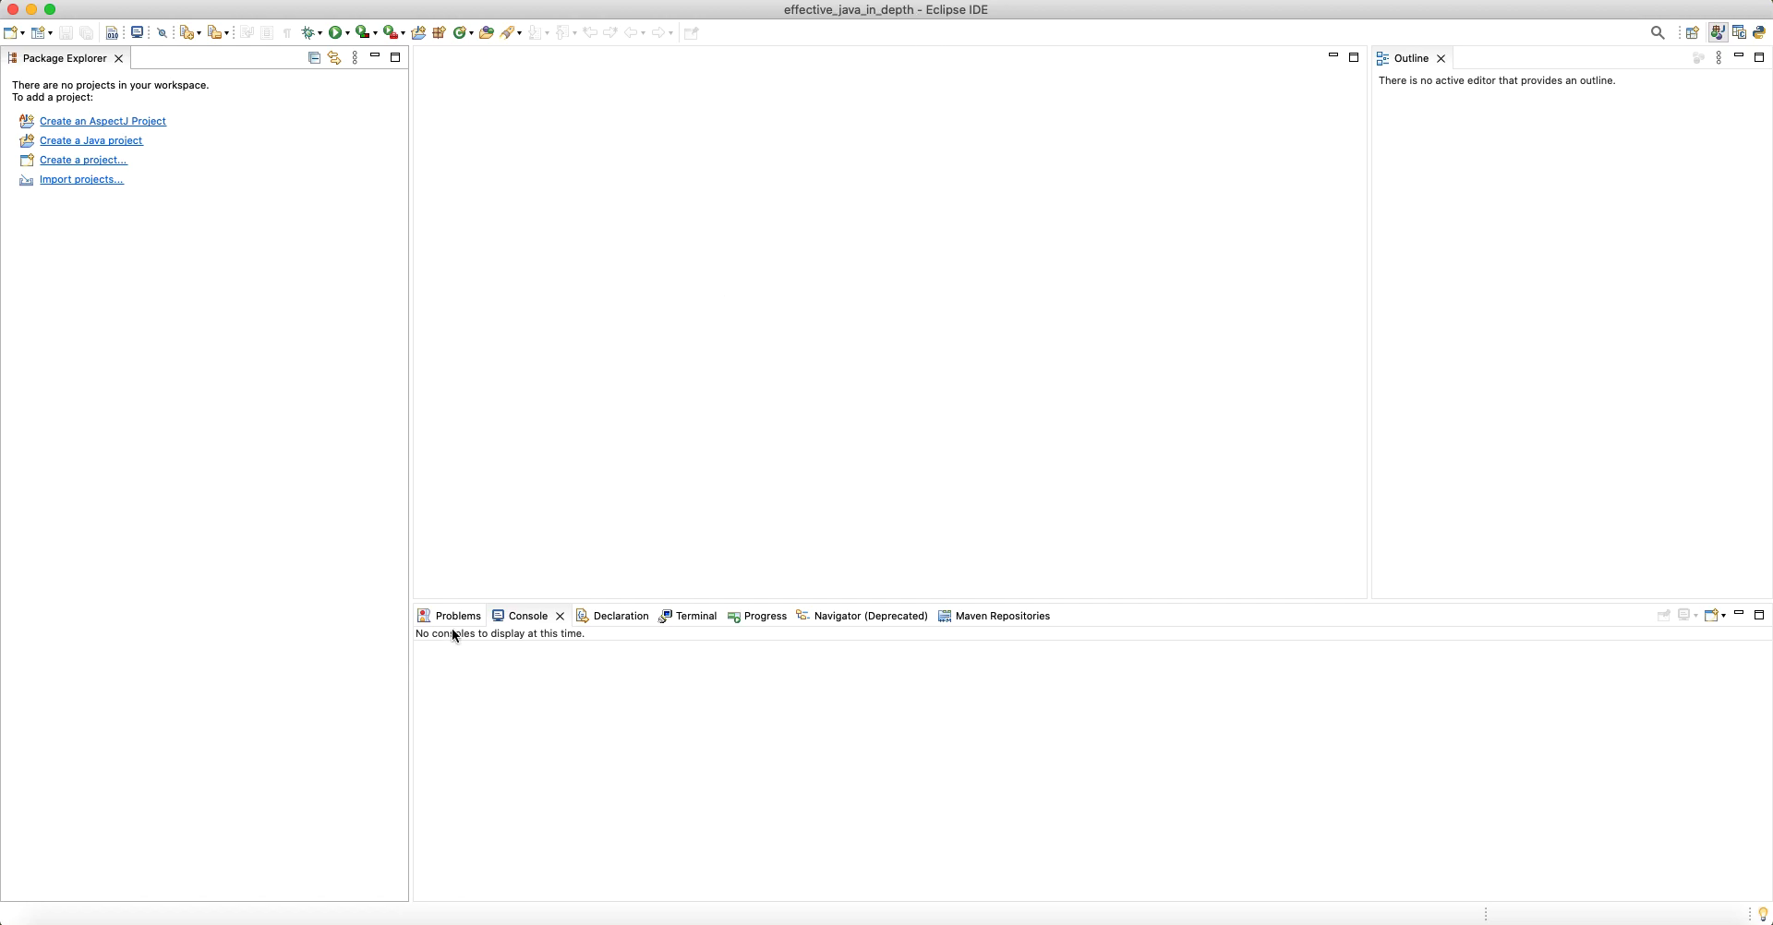
# Look through the Java perspective's views: Problems, Console, Declaration, Terminal, Progress, Navigator (Deprecated), Maven Repositories and Package Explorer.
pyautogui.click(480, 616)
pyautogui.click(518, 614)
pyautogui.click(617, 616)
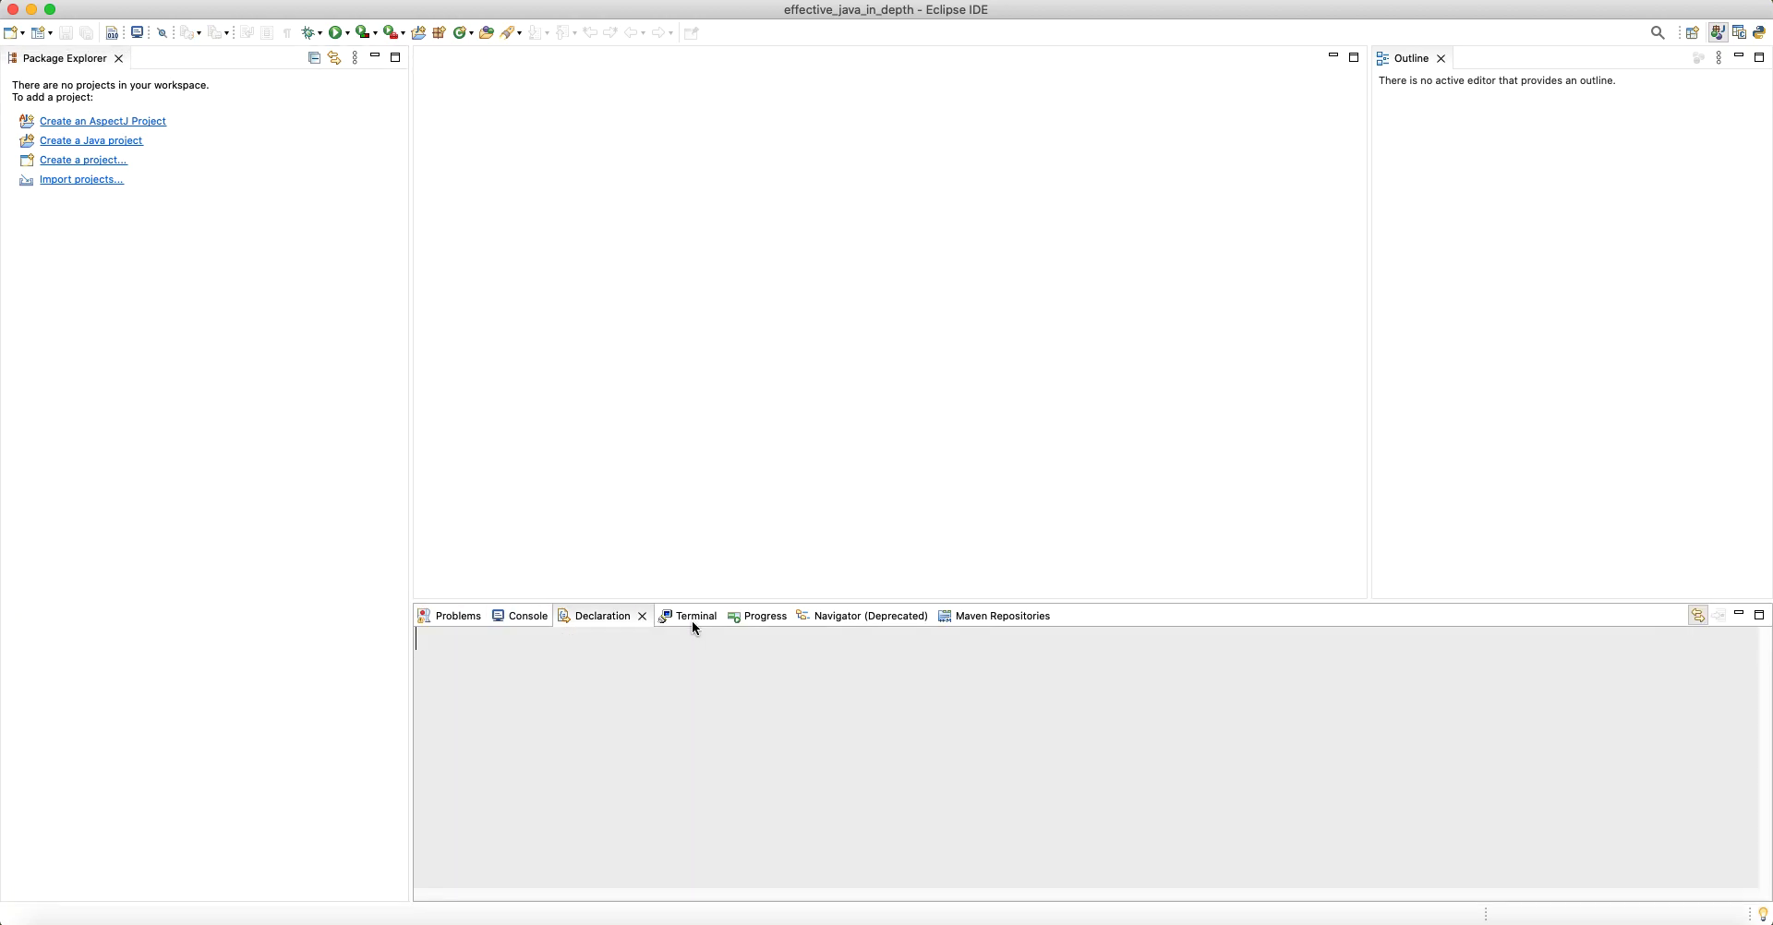
pyautogui.click(706, 617)
pyautogui.click(759, 617)
pyautogui.click(843, 621)
pyautogui.click(987, 617)
pyautogui.click(76, 62)
pyautogui.click(545, 617)
pyautogui.click(987, 617)
# Dock the Terminal view beside the editor area and move it back between the Declaration and Progress views.
pyautogui.moveTo(674, 617); pyautogui.dragTo(536, 139)
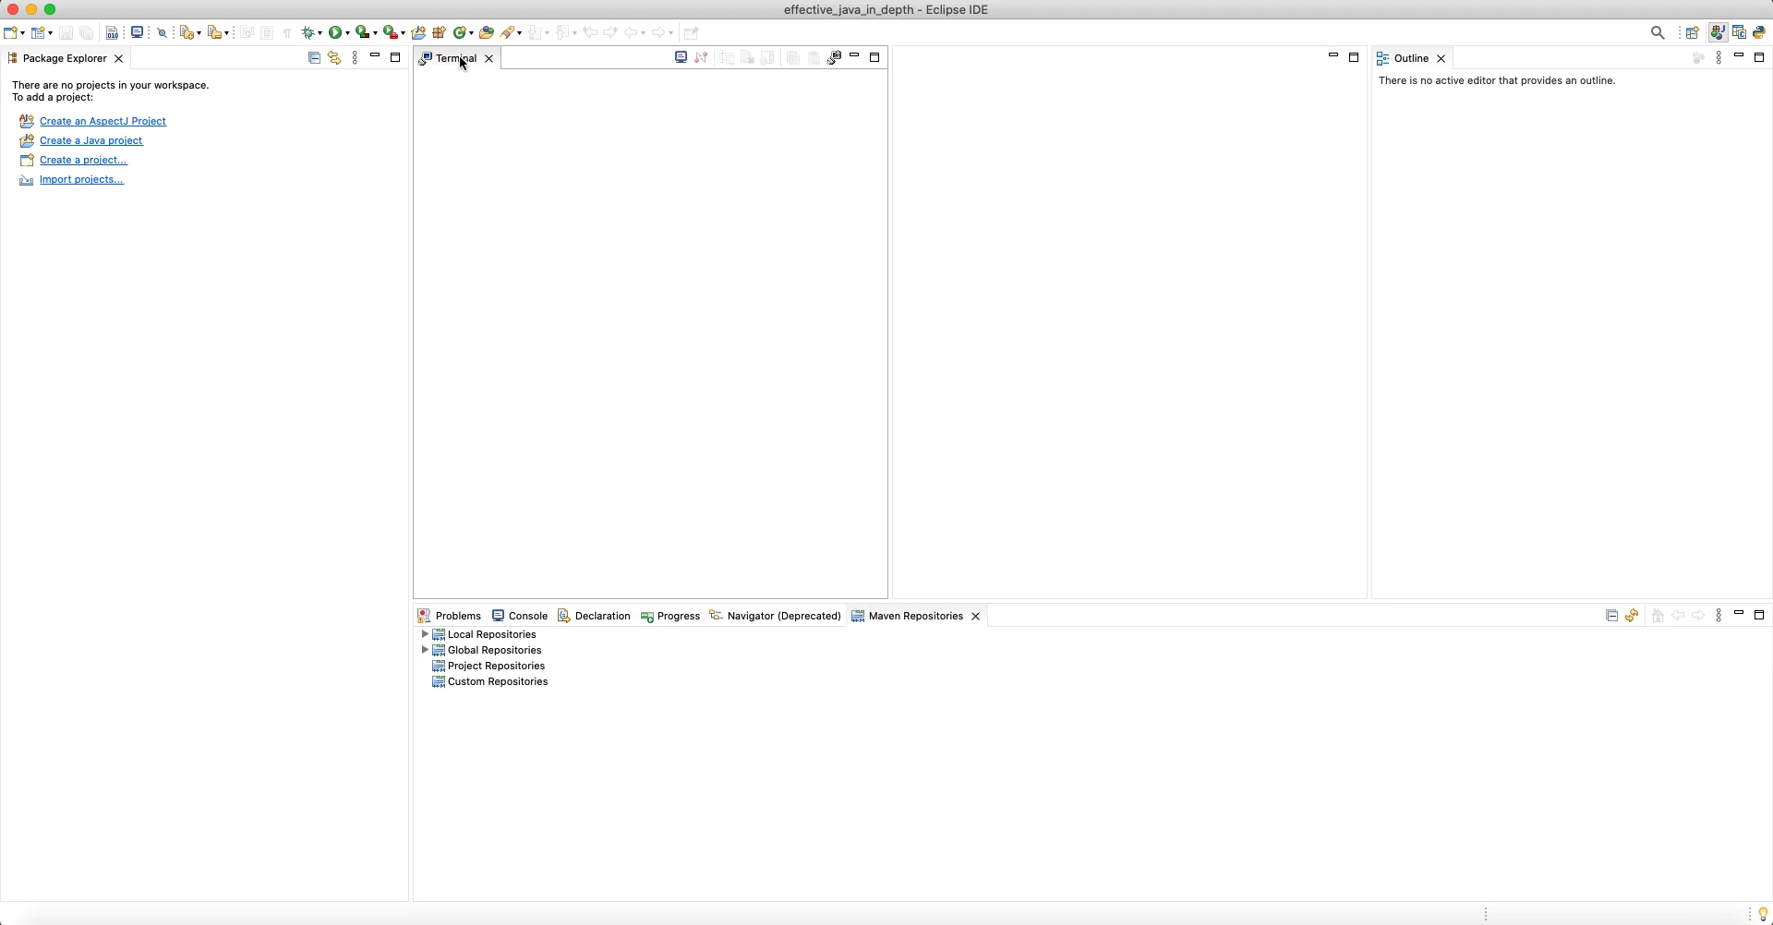
pyautogui.moveTo(456, 59); pyautogui.dragTo(680, 614)
# Revisit the Progress, Navigator (Deprecated), Maven Repositories, Declaration, Console and Problems views.
pyautogui.click(783, 619)
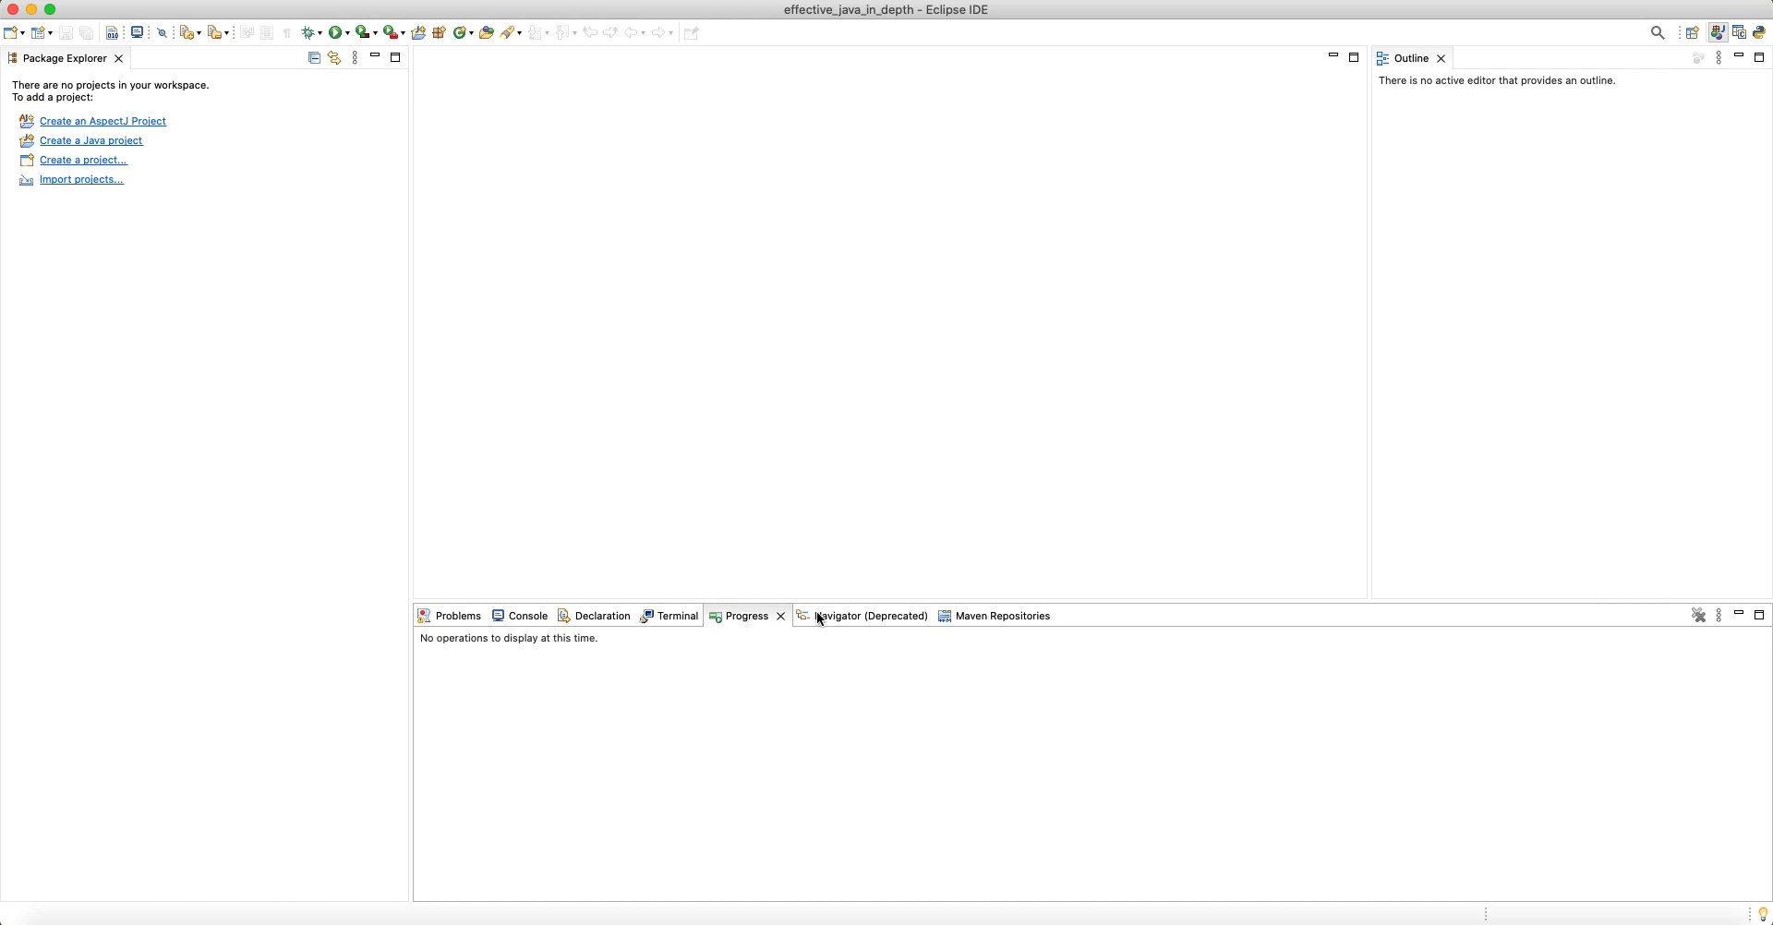
pyautogui.click(854, 616)
pyautogui.click(951, 616)
pyautogui.click(599, 616)
pyautogui.click(527, 616)
pyautogui.click(454, 616)
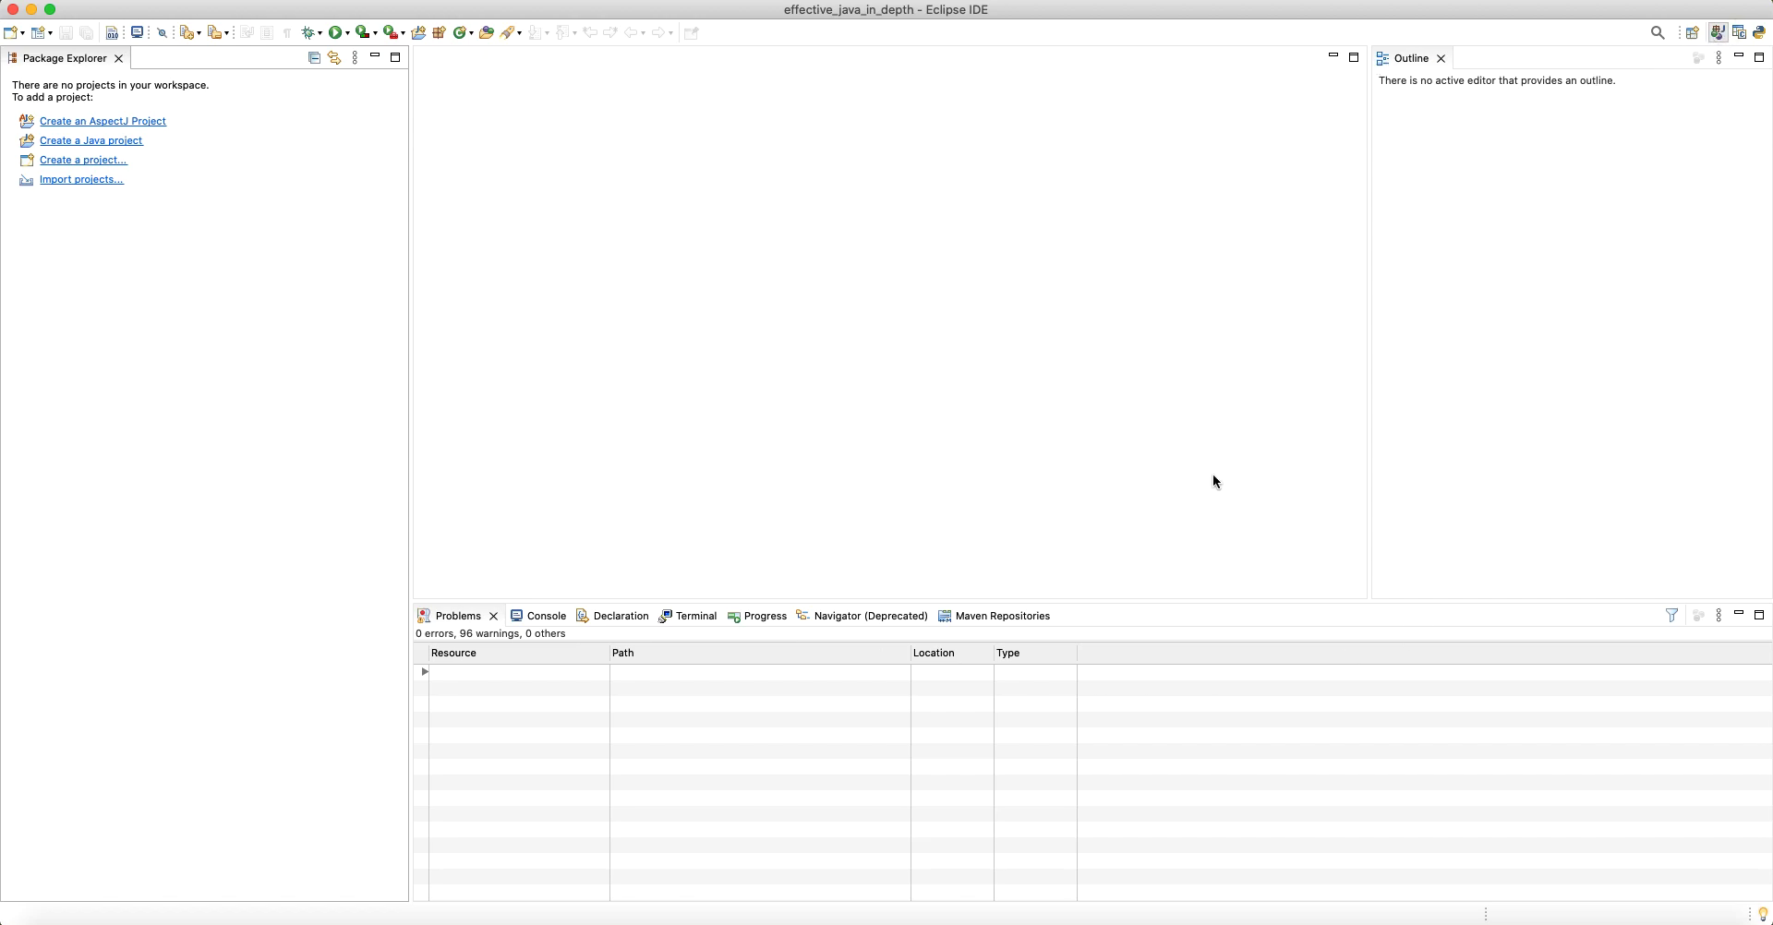
pyautogui.click(533, 619)
pyautogui.click(614, 616)
pyautogui.click(450, 615)
# Check the closing and detaching options of the Problems view, dismiss them, and show the Console view.
pyautogui.rightClick(453, 616)
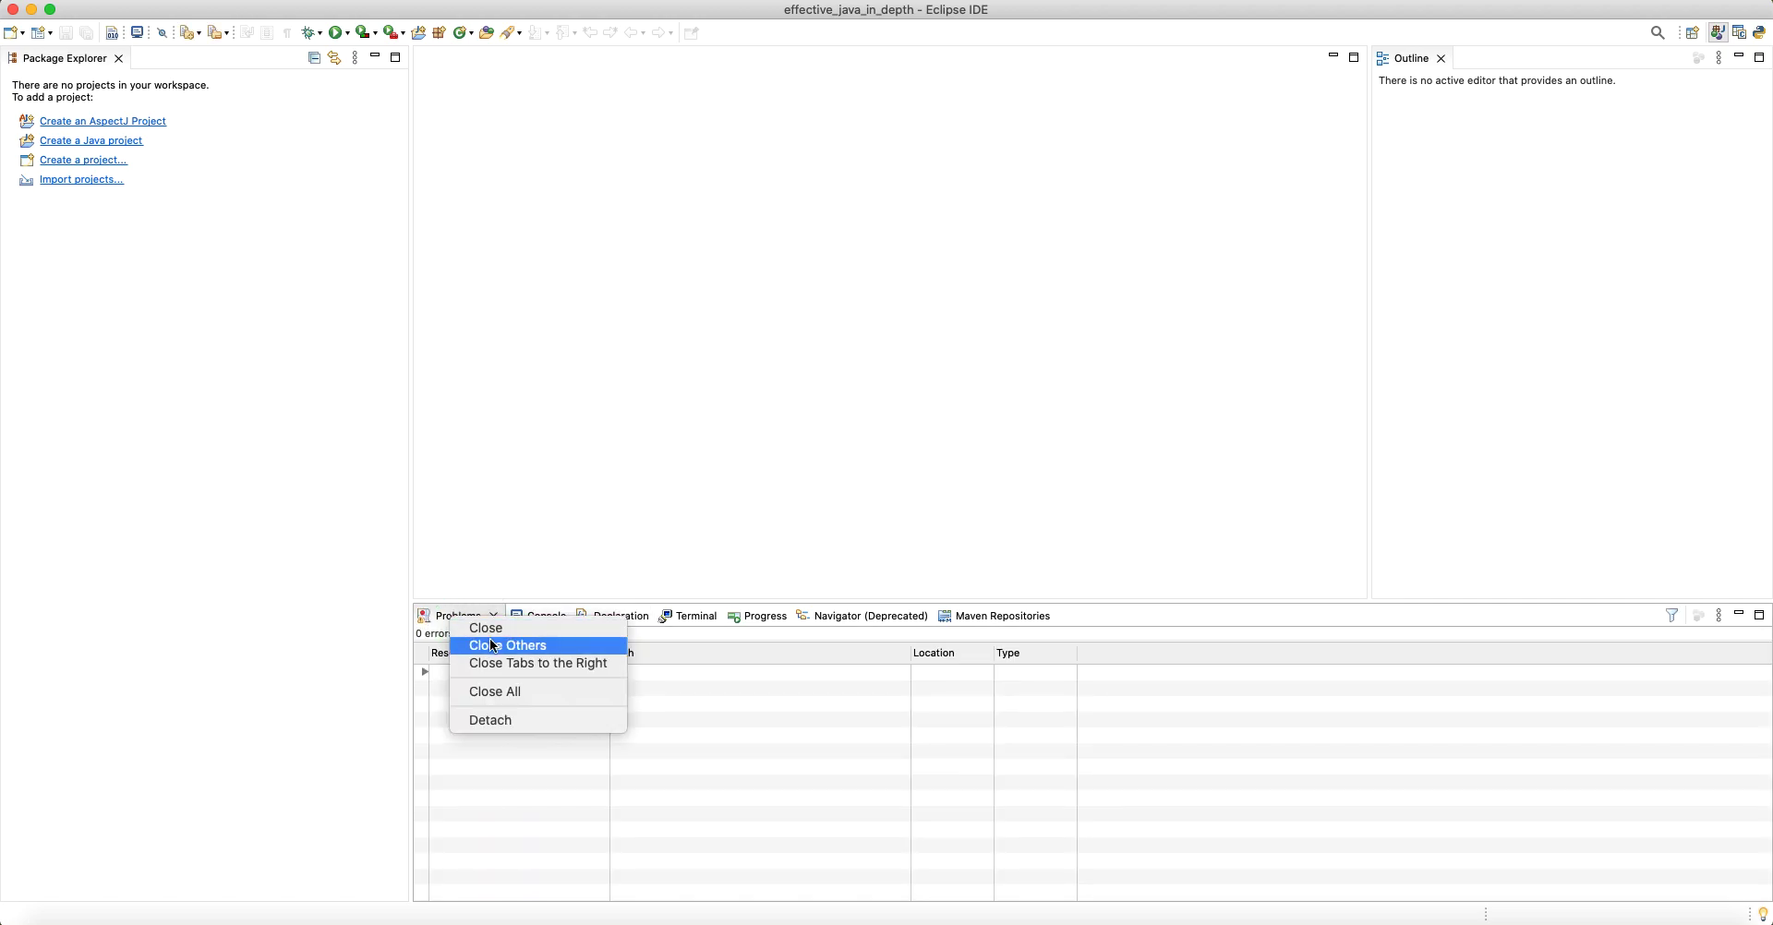
pyautogui.press('Escape')
pyautogui.moveTo(614, 637); pyautogui.dragTo(450, 623)
pyautogui.rightClick(656, 247)
pyautogui.click(519, 622)
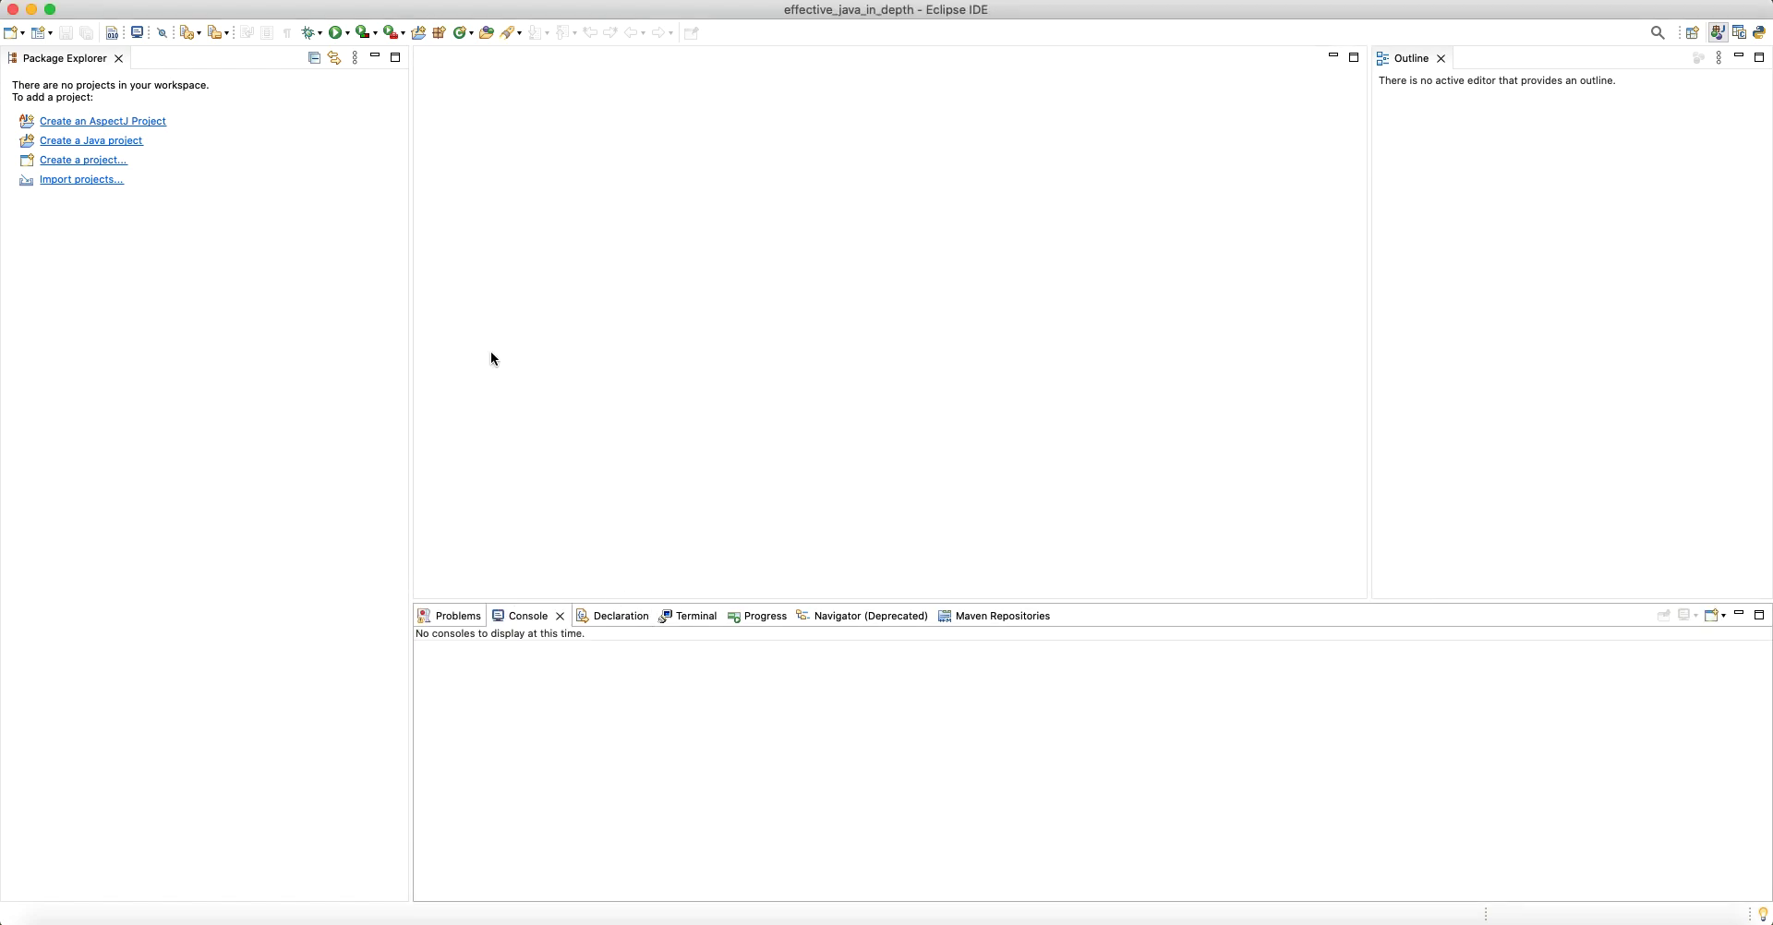
# Open the list of available perspectives and look through its entries, including Git, Debug, Java (default), Java Browsing, PyDev, Team Synchronizing and Resource.
pyautogui.click(442, 0)
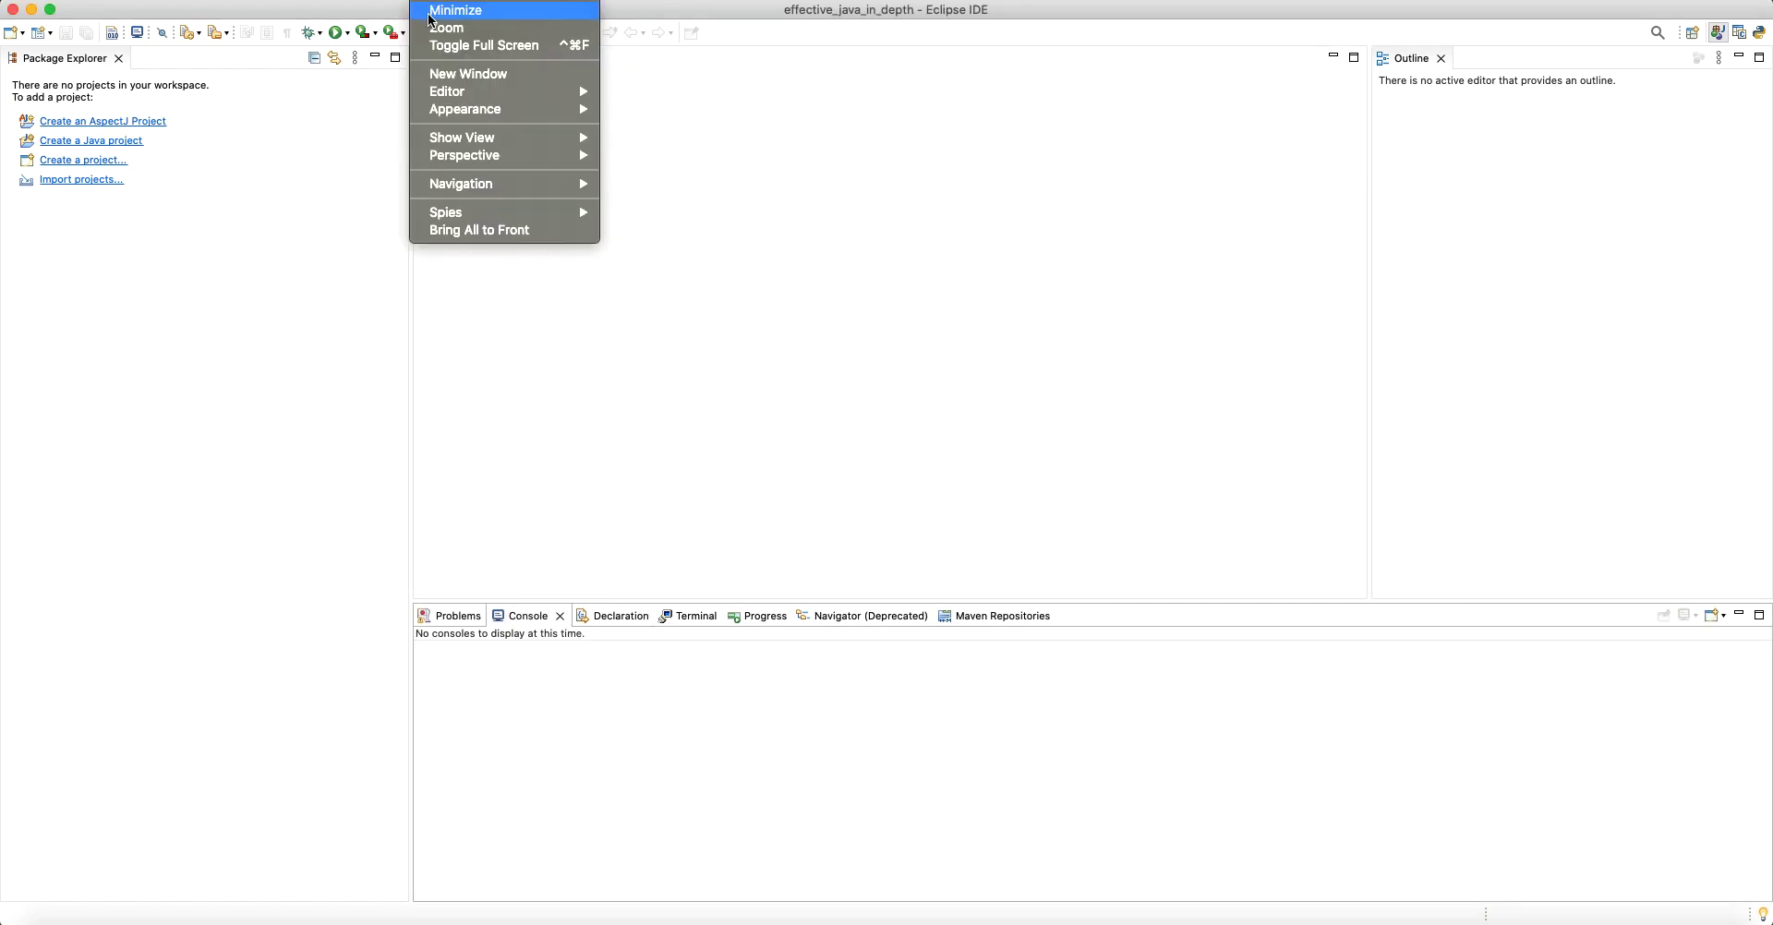
pyautogui.moveTo(452, 157)
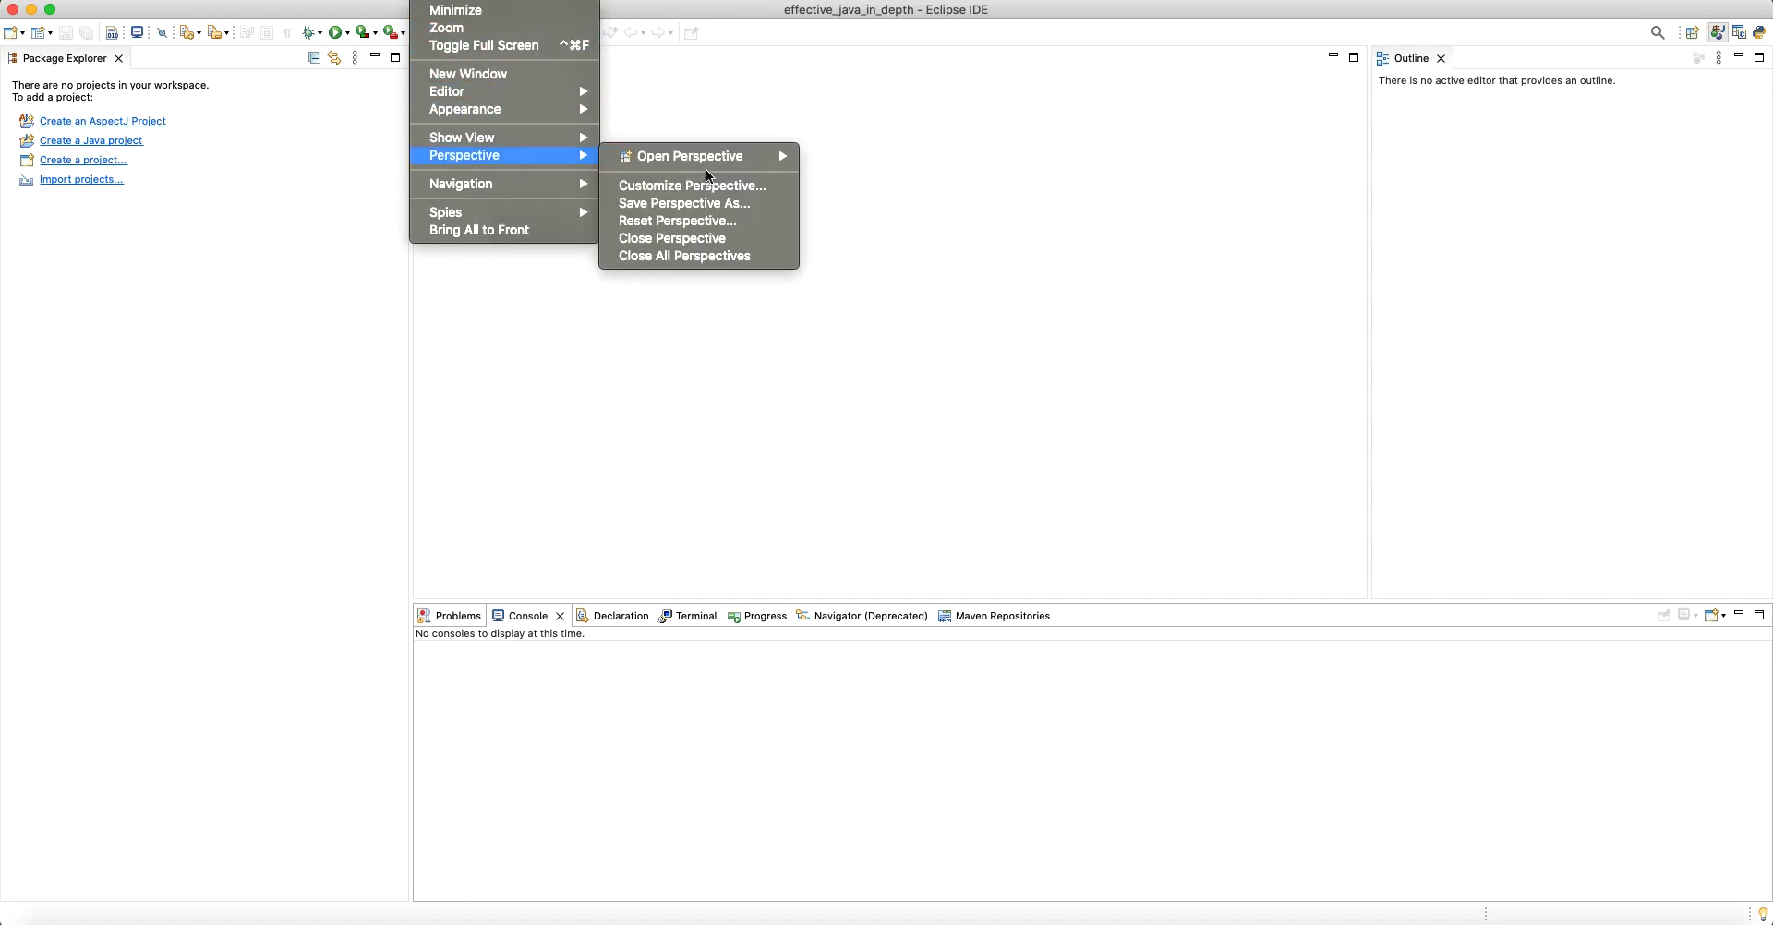
pyautogui.moveTo(734, 161)
pyautogui.click(859, 224)
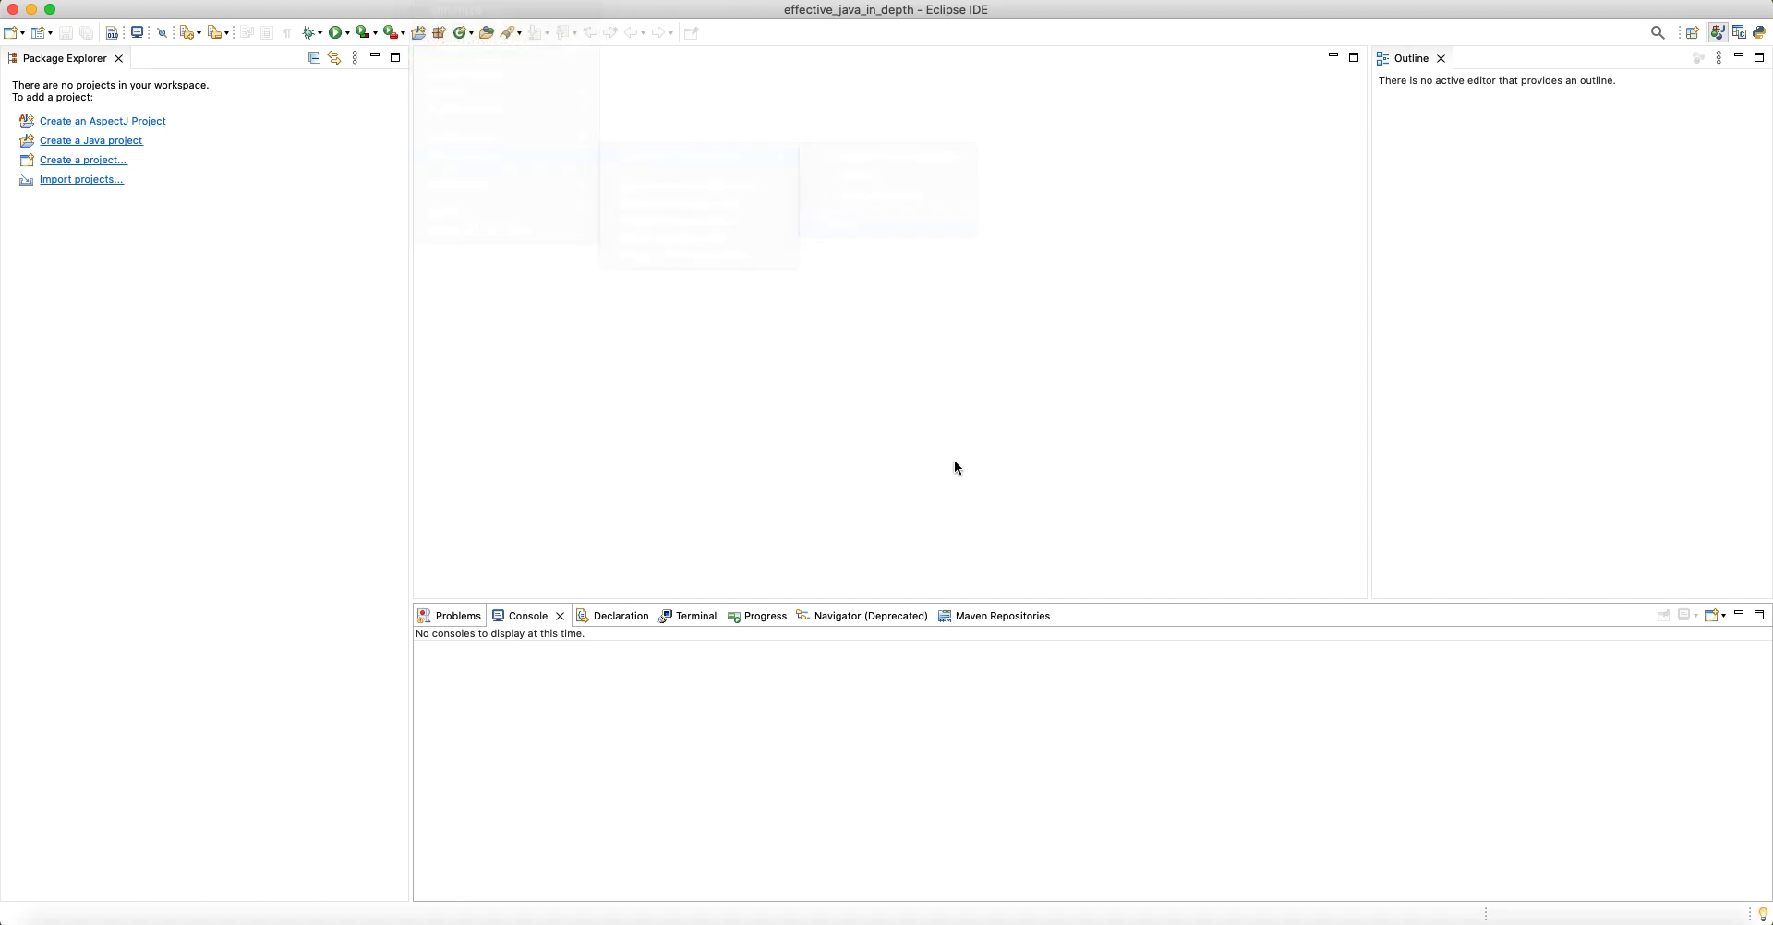
pyautogui.click(769, 57)
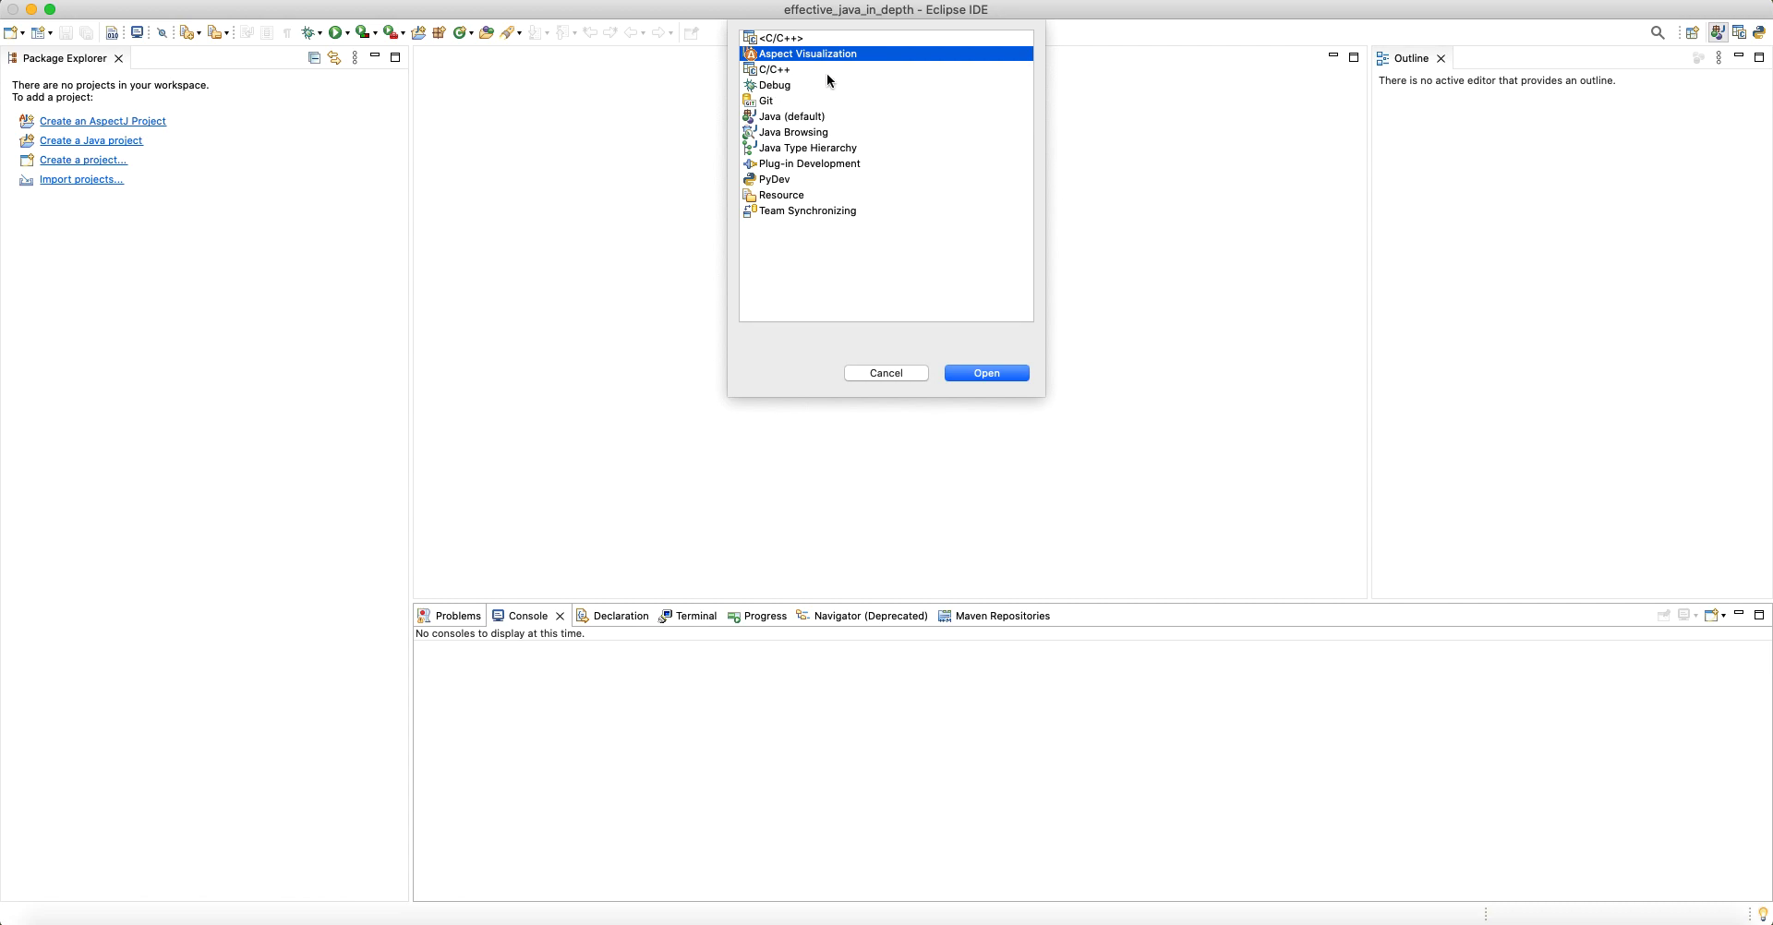
pyautogui.click(774, 70)
pyautogui.click(795, 102)
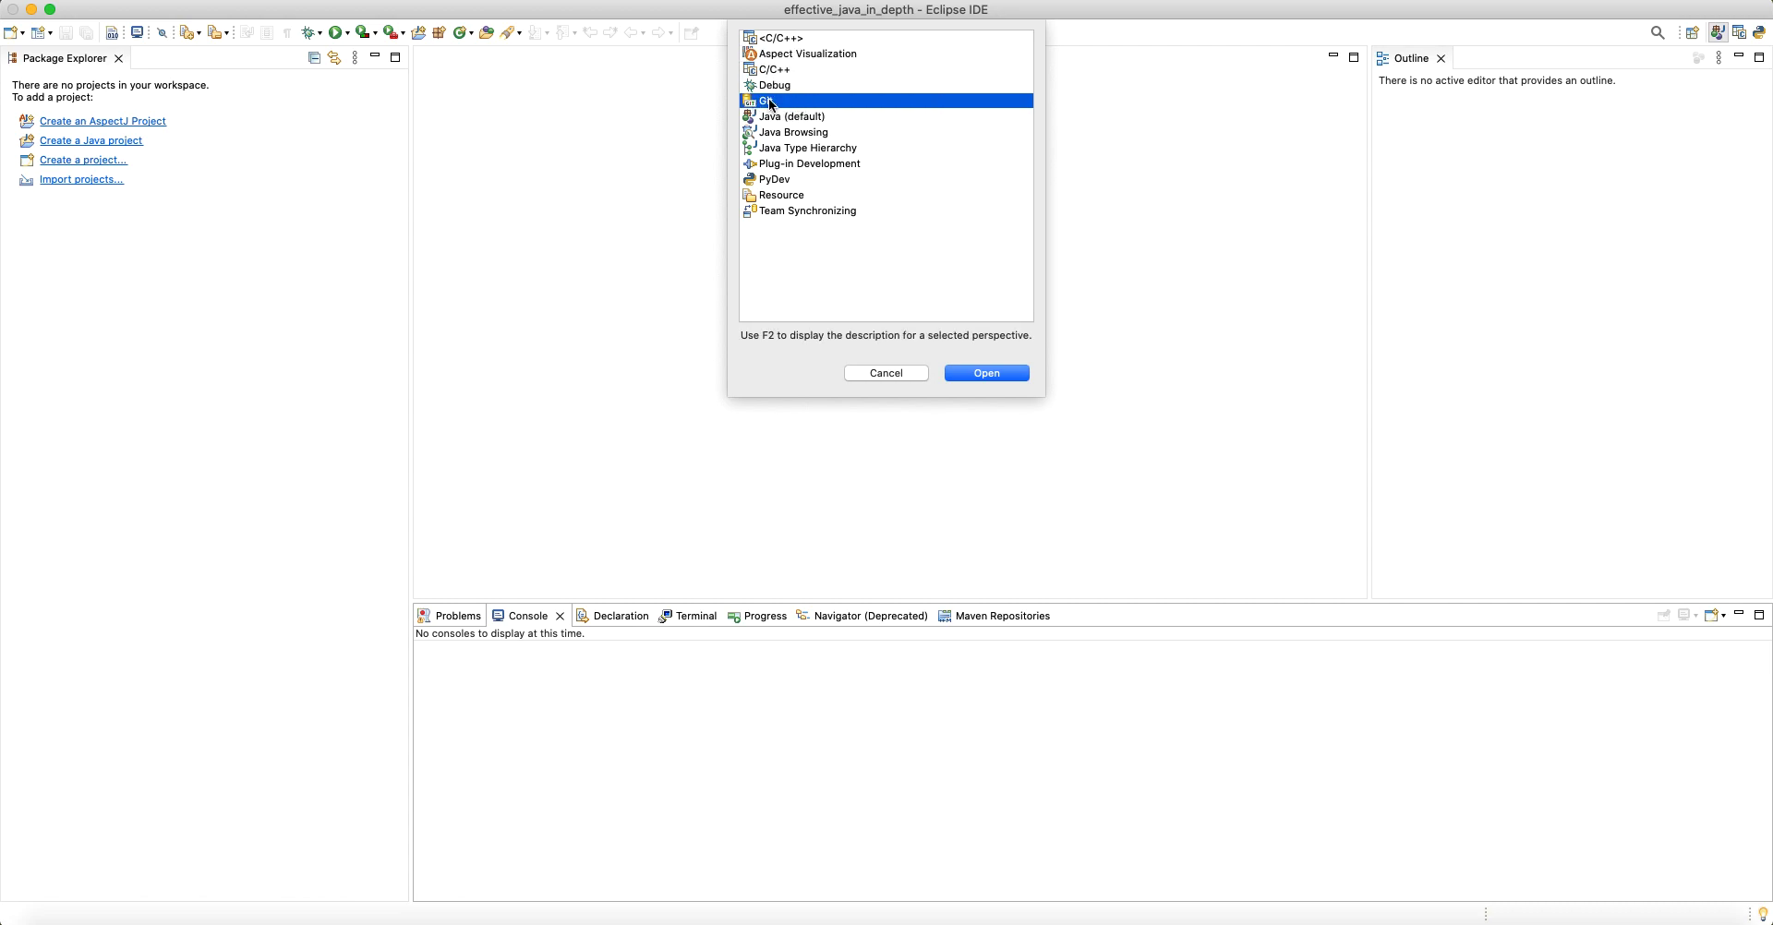
pyautogui.click(766, 86)
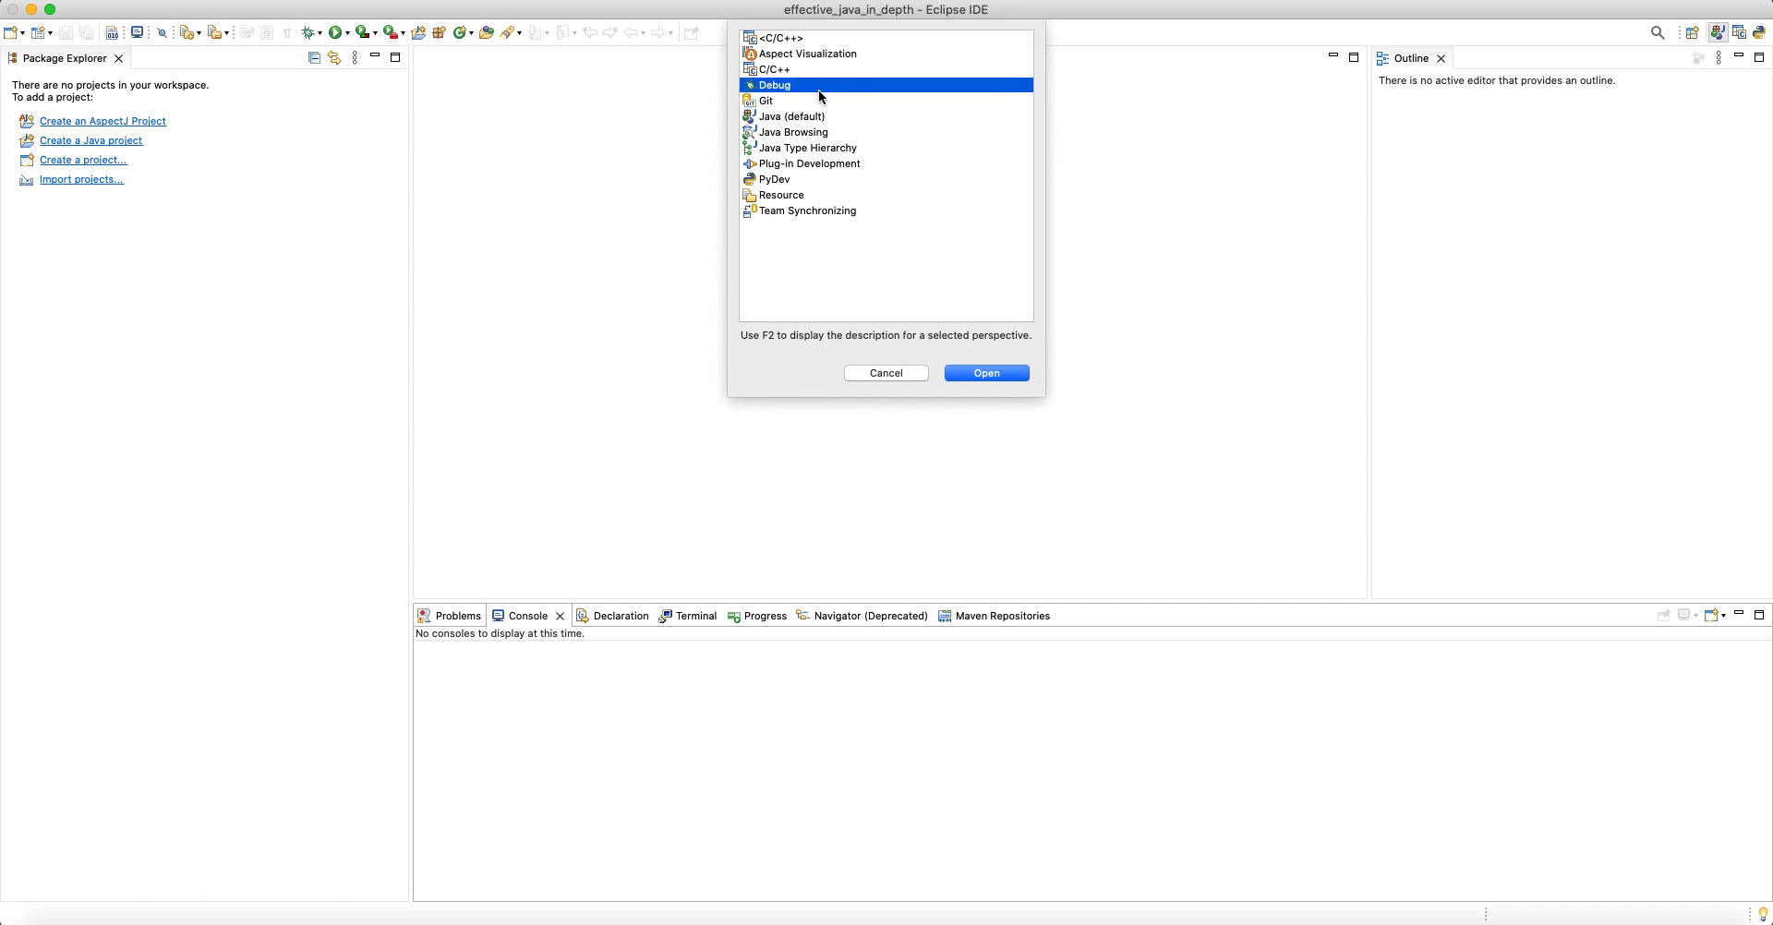
pyautogui.click(815, 118)
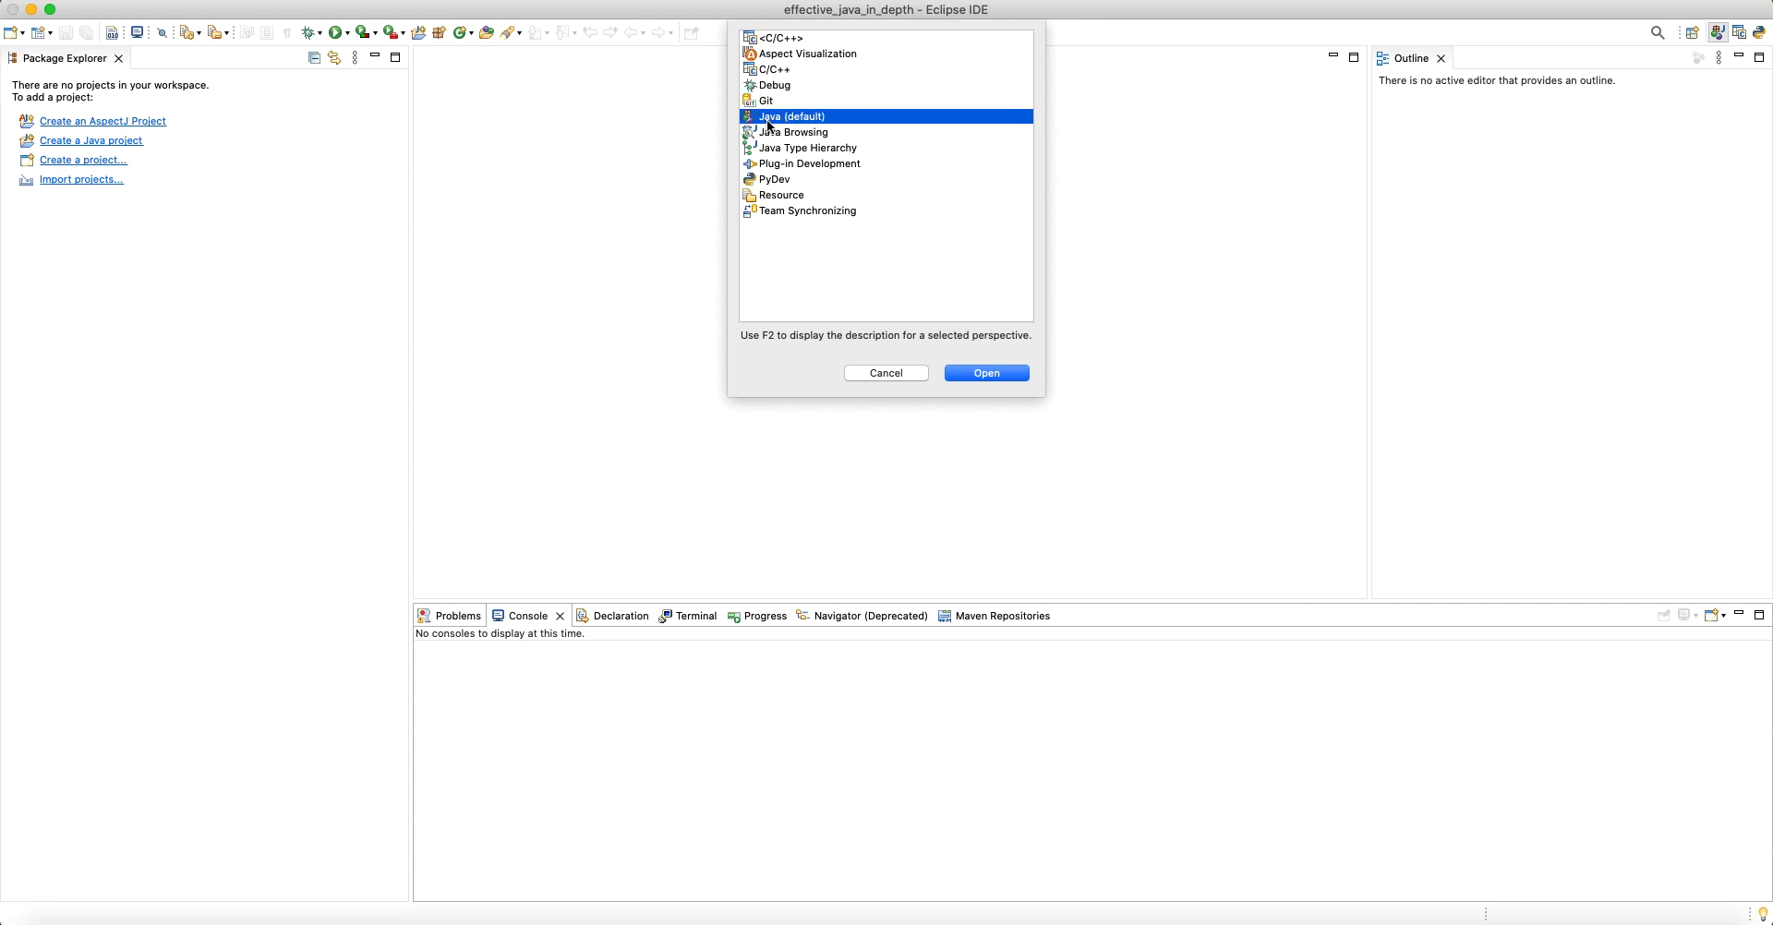
pyautogui.click(809, 133)
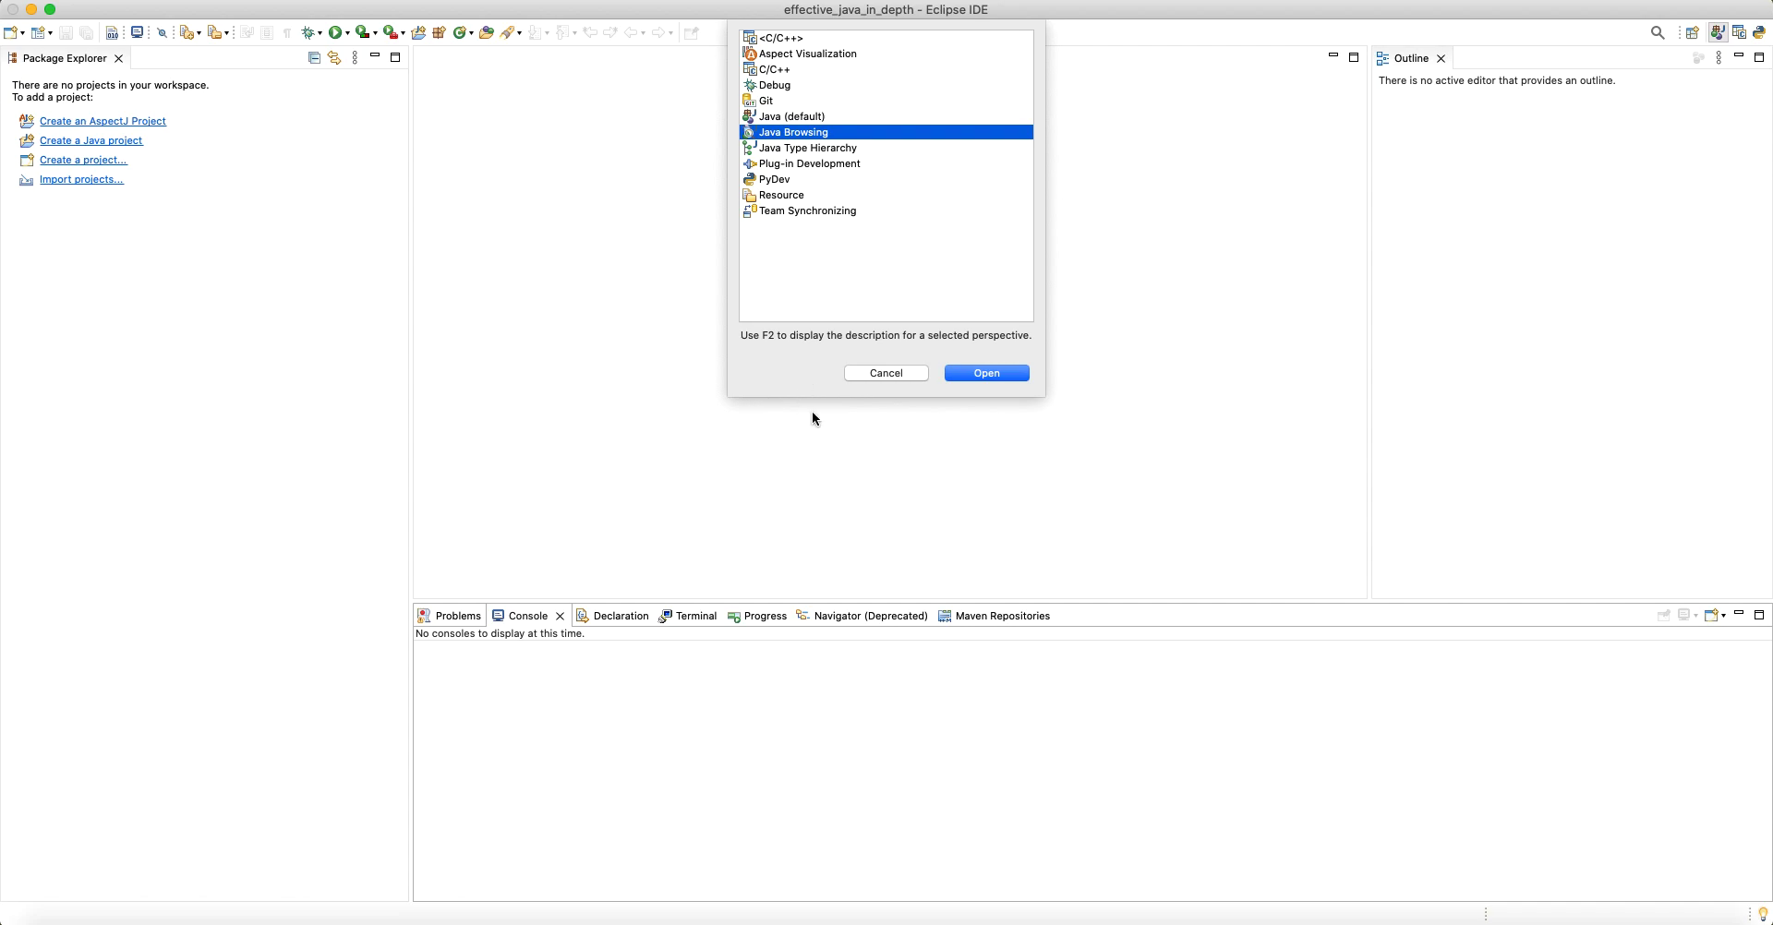
pyautogui.click(776, 181)
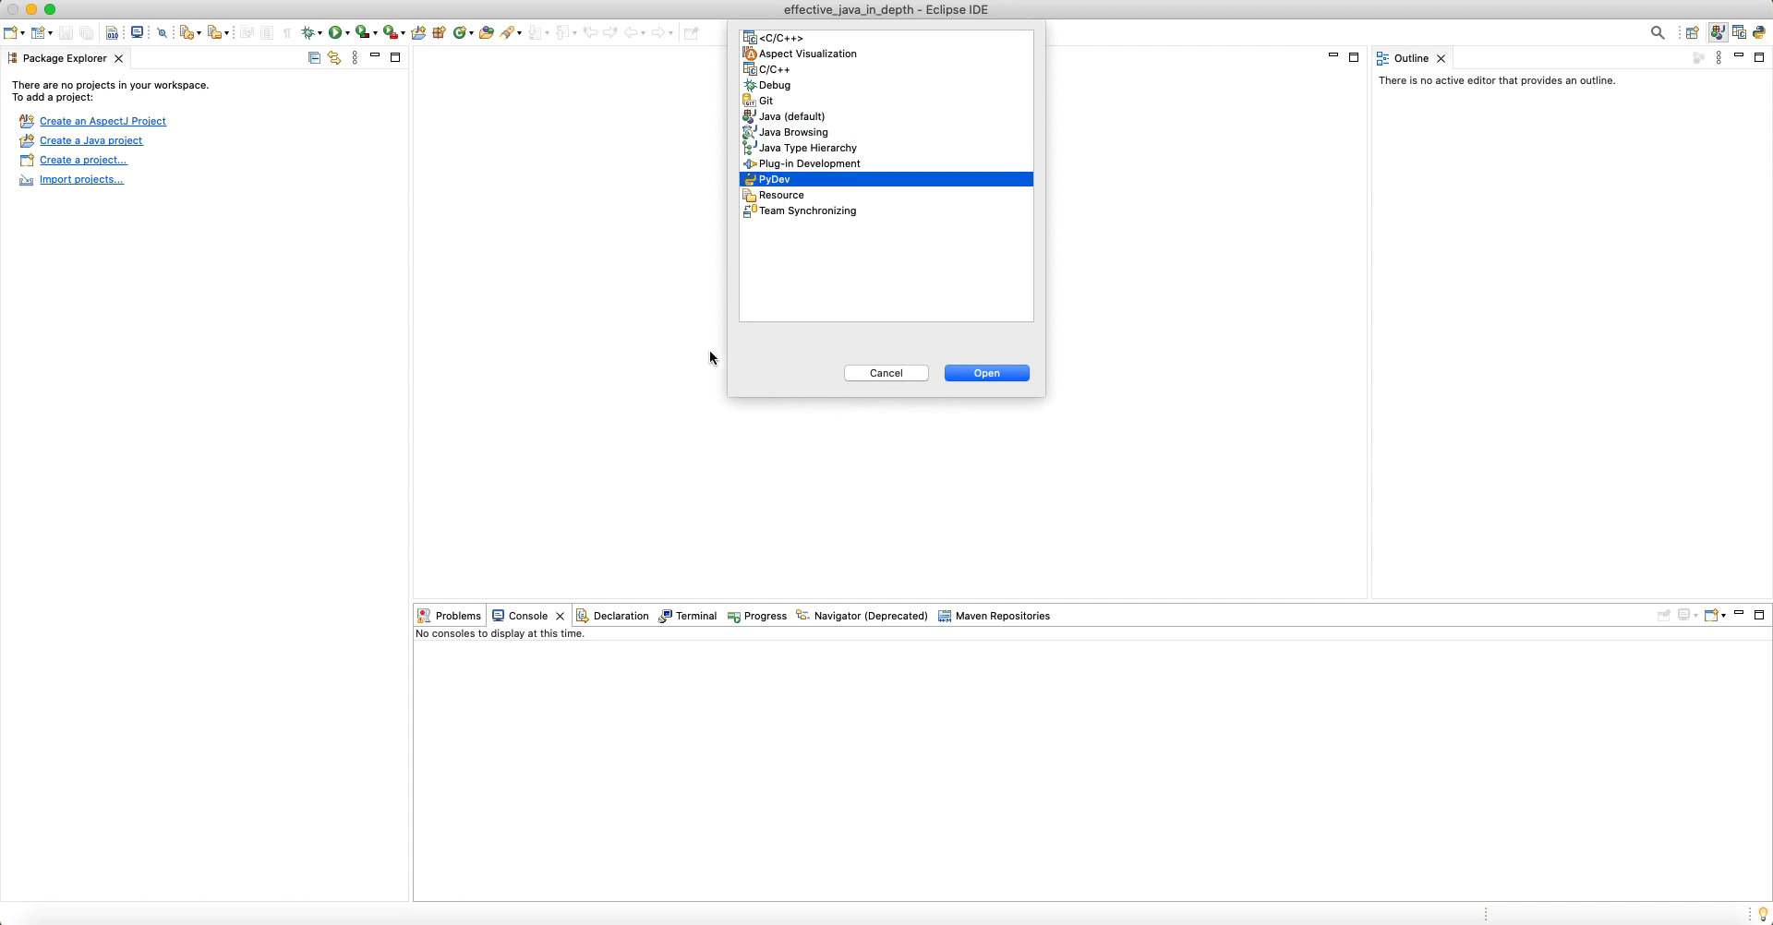
pyautogui.click(804, 211)
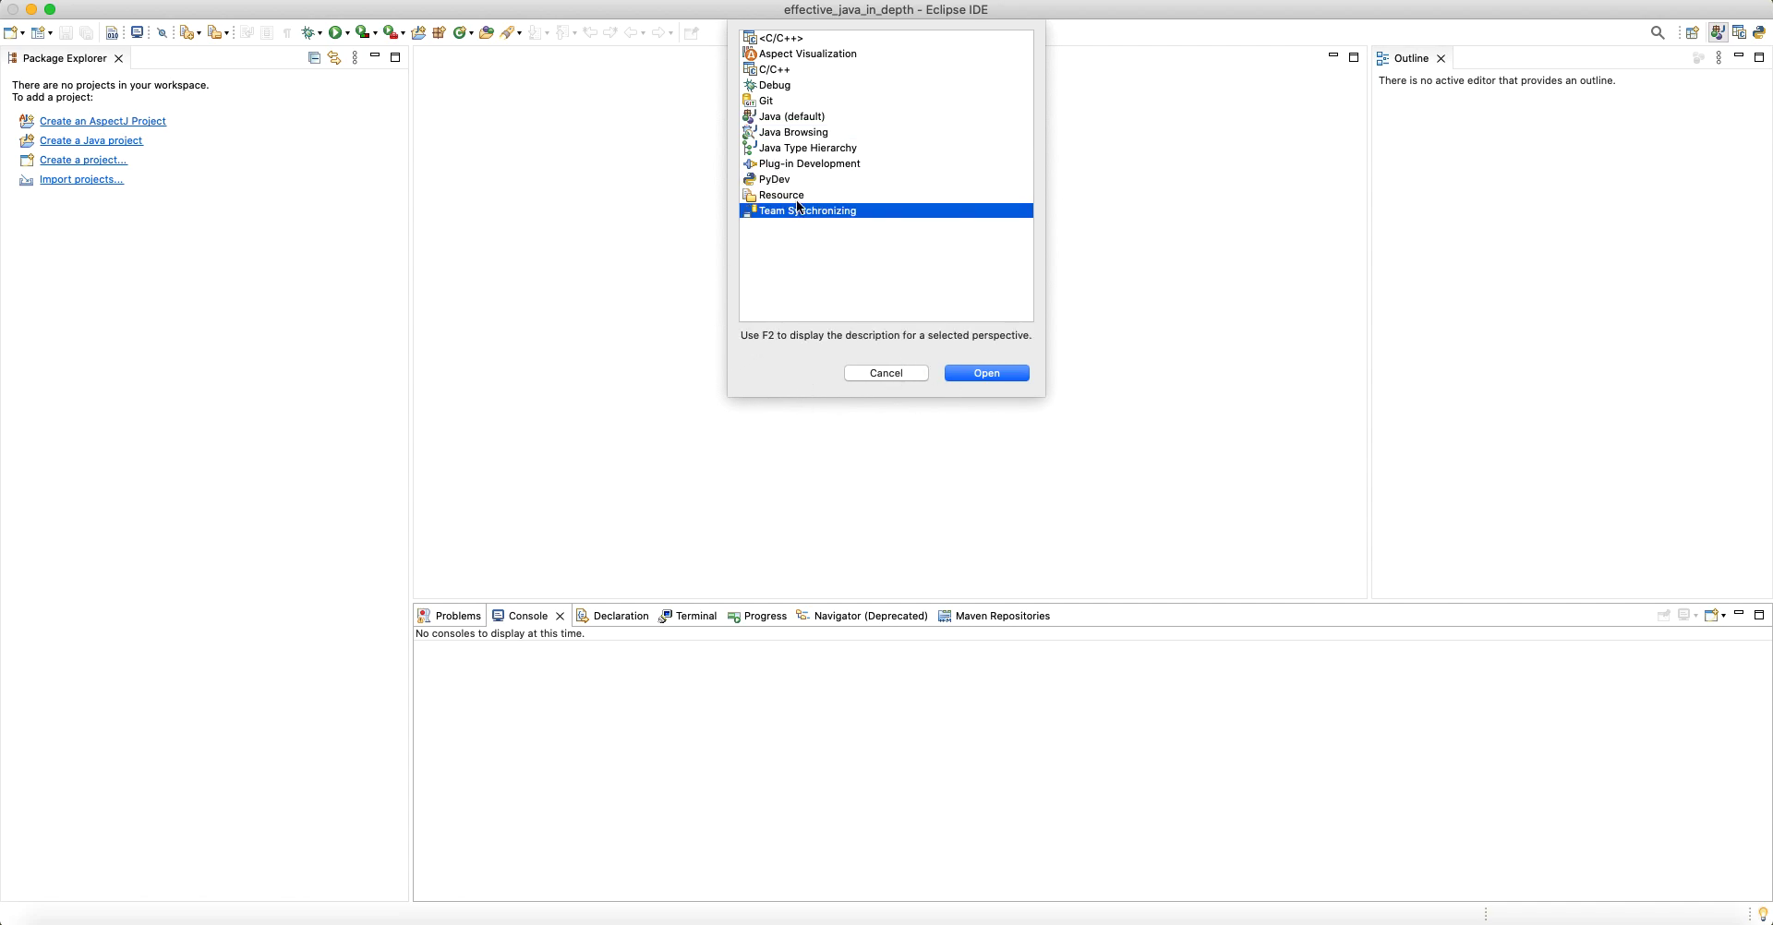
pyautogui.press('Up')
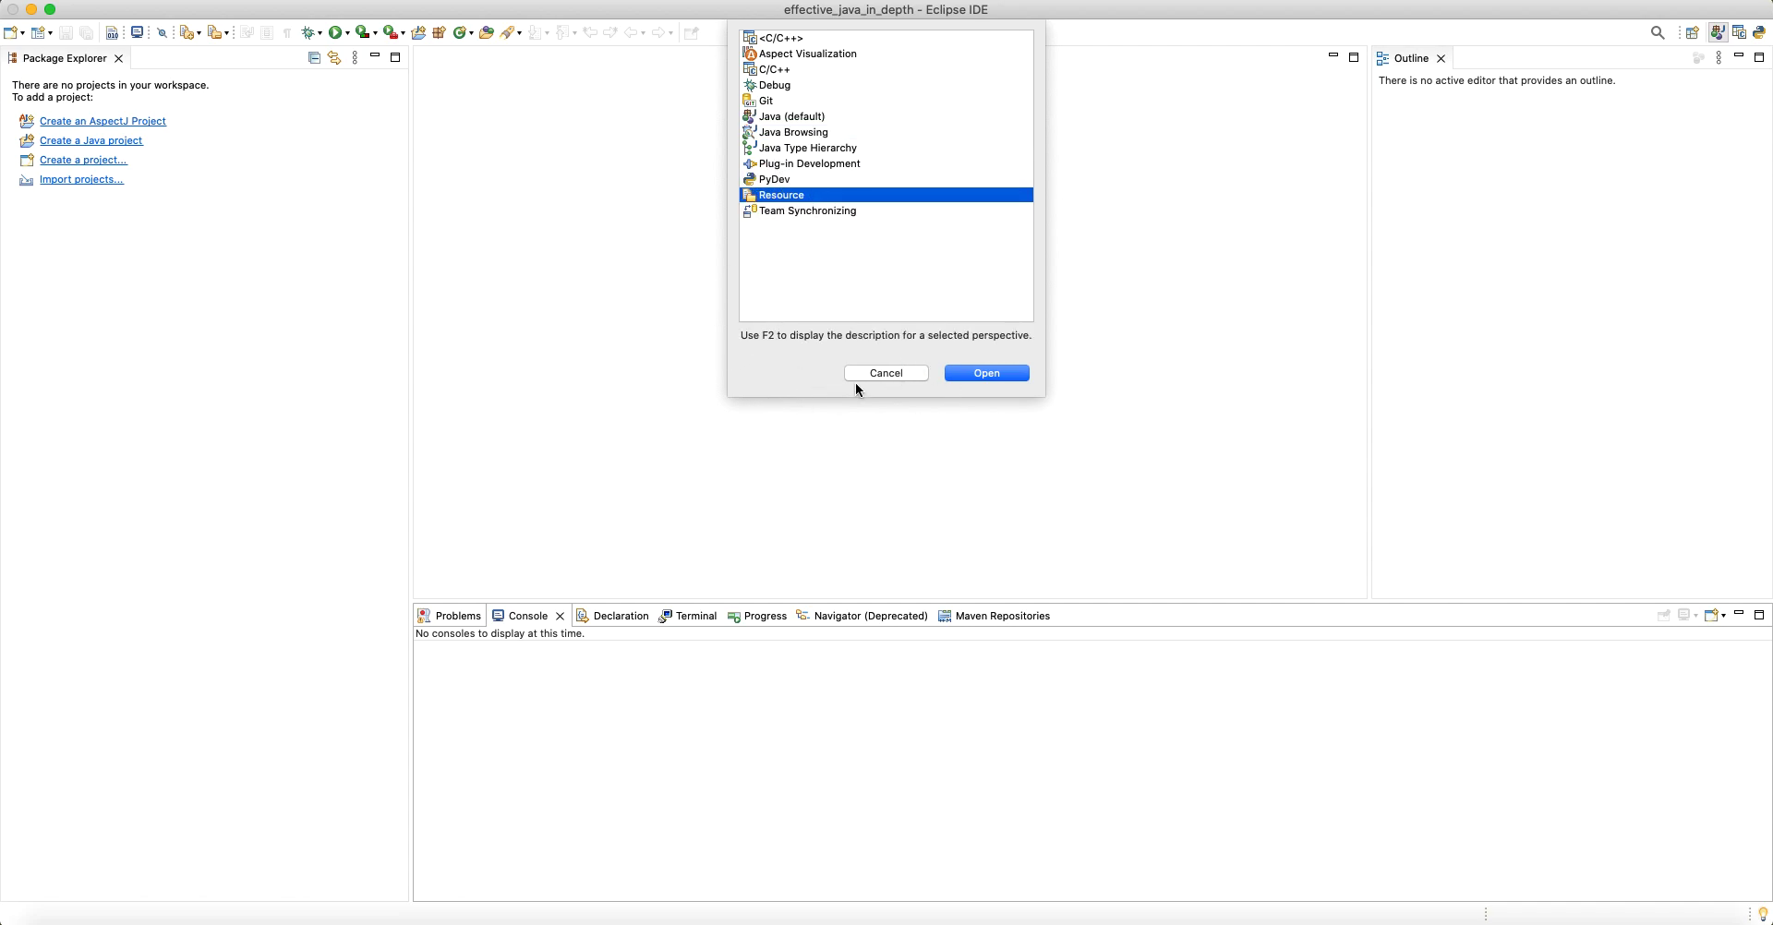
# Revisit the C/C++, Java (default), PyDev and Git entries in the perspective list and dismiss it without opening one.
pyautogui.click(784, 71)
pyautogui.click(798, 116)
pyautogui.click(794, 178)
pyautogui.click(778, 117)
pyautogui.click(778, 70)
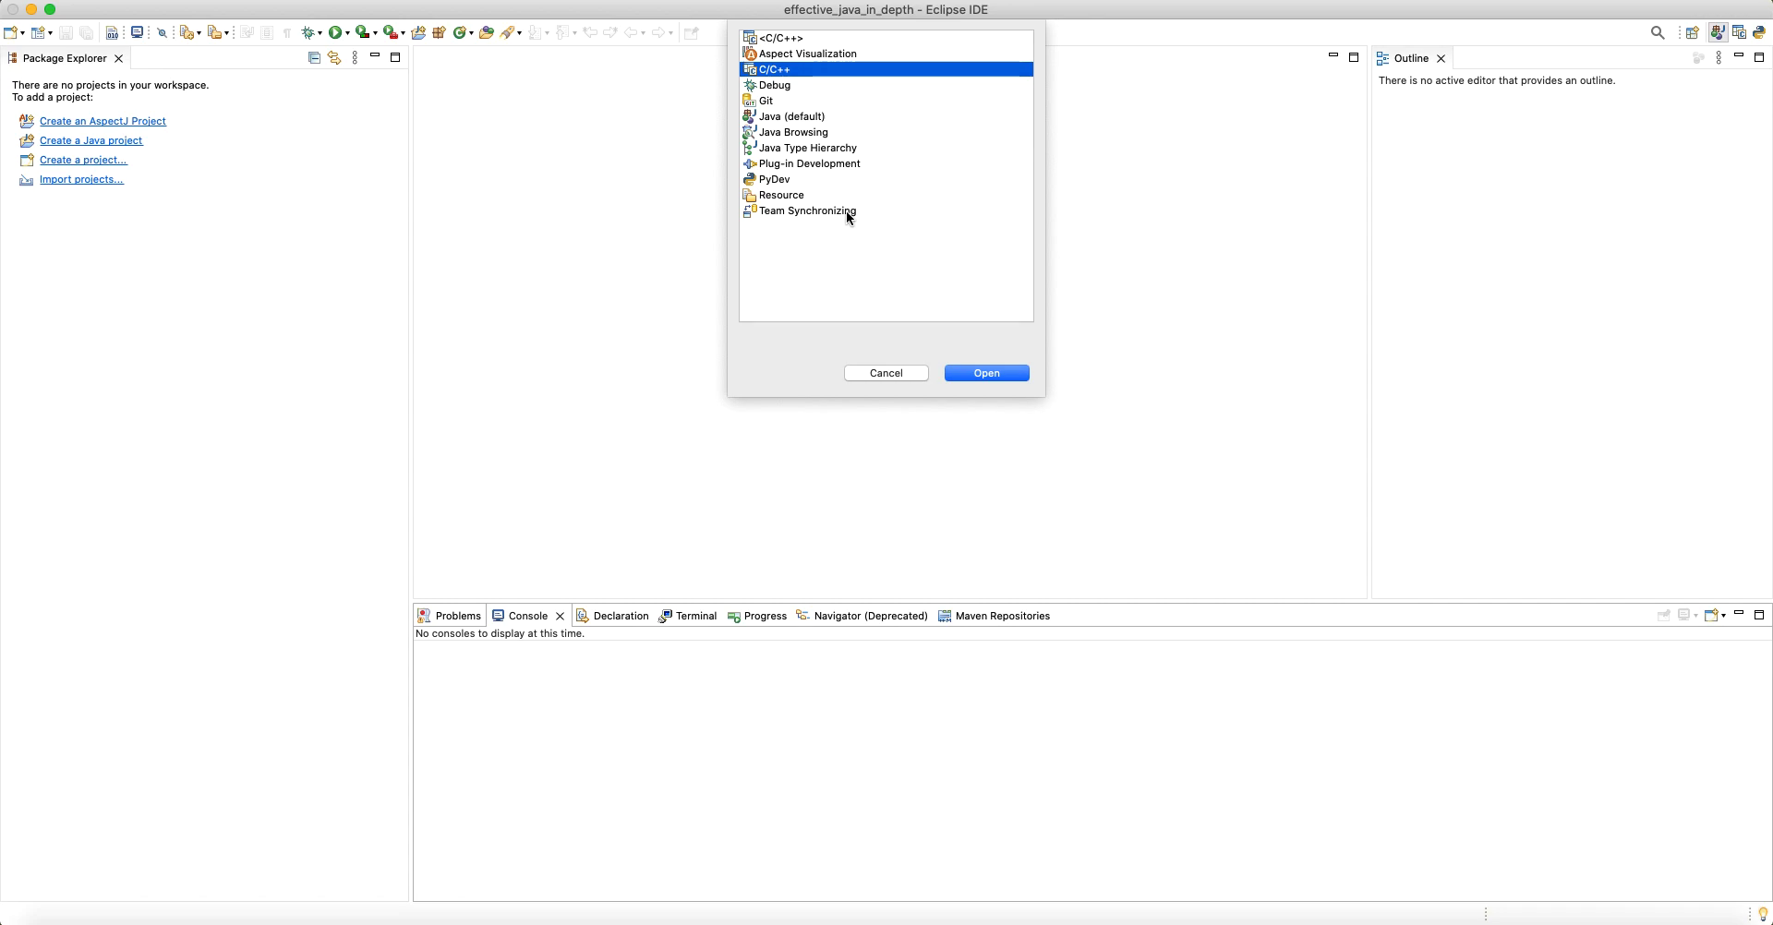
pyautogui.click(804, 101)
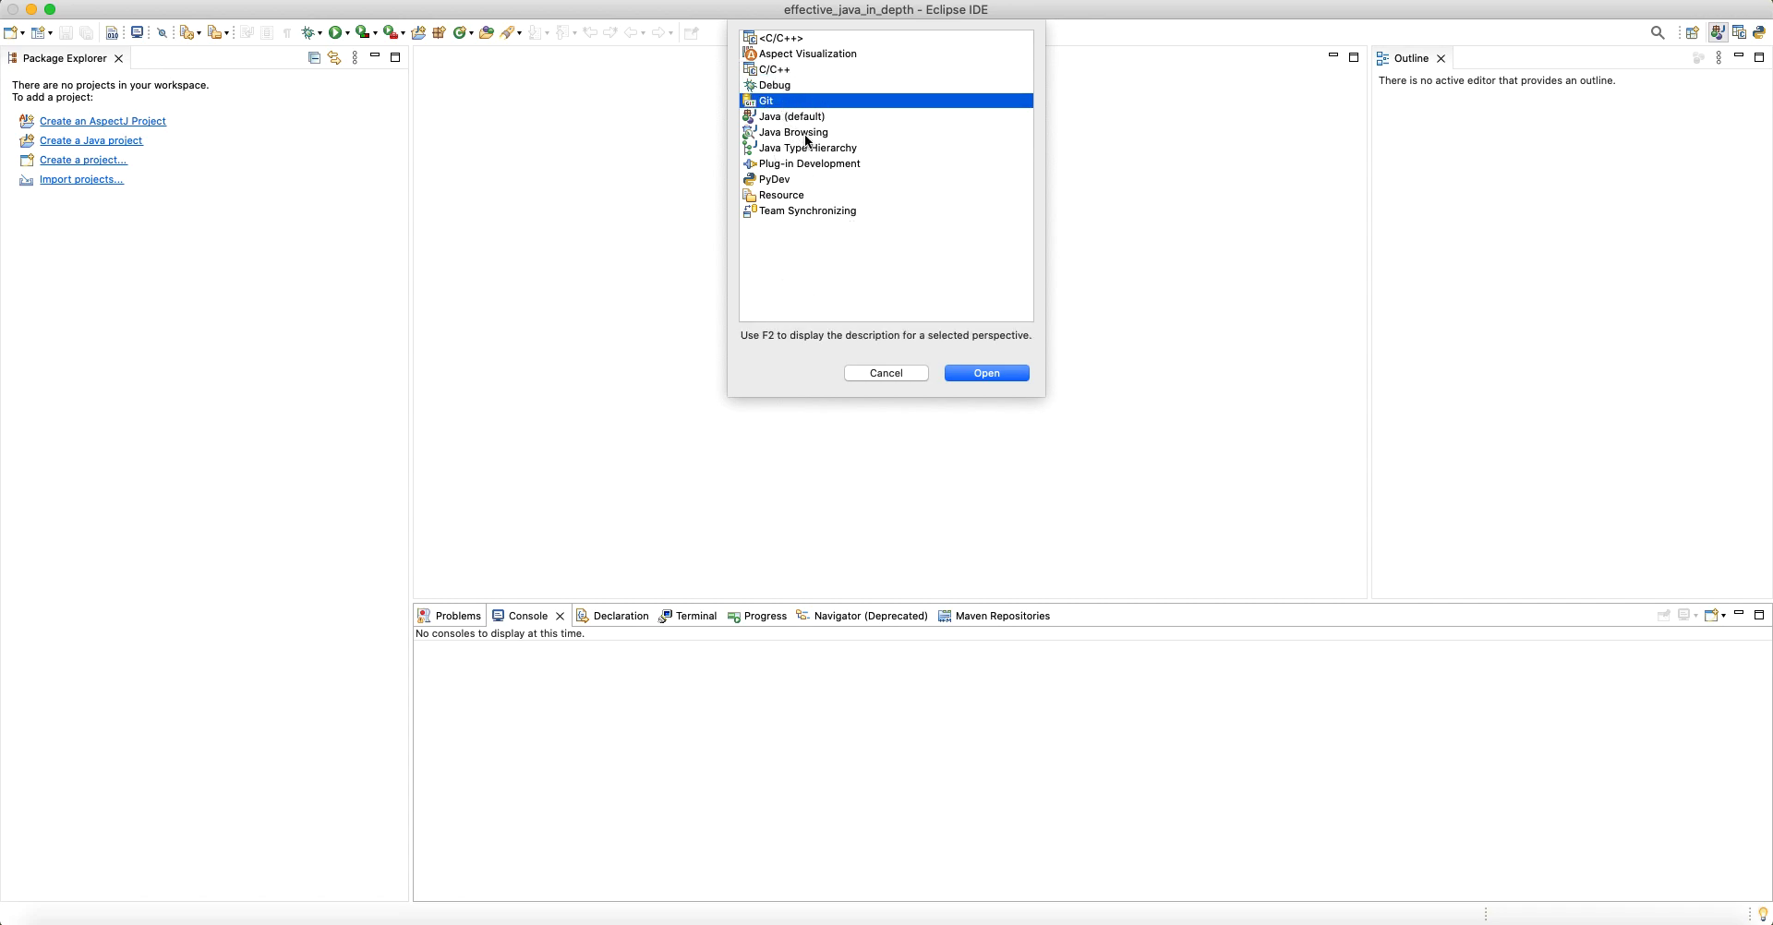
pyautogui.click(884, 373)
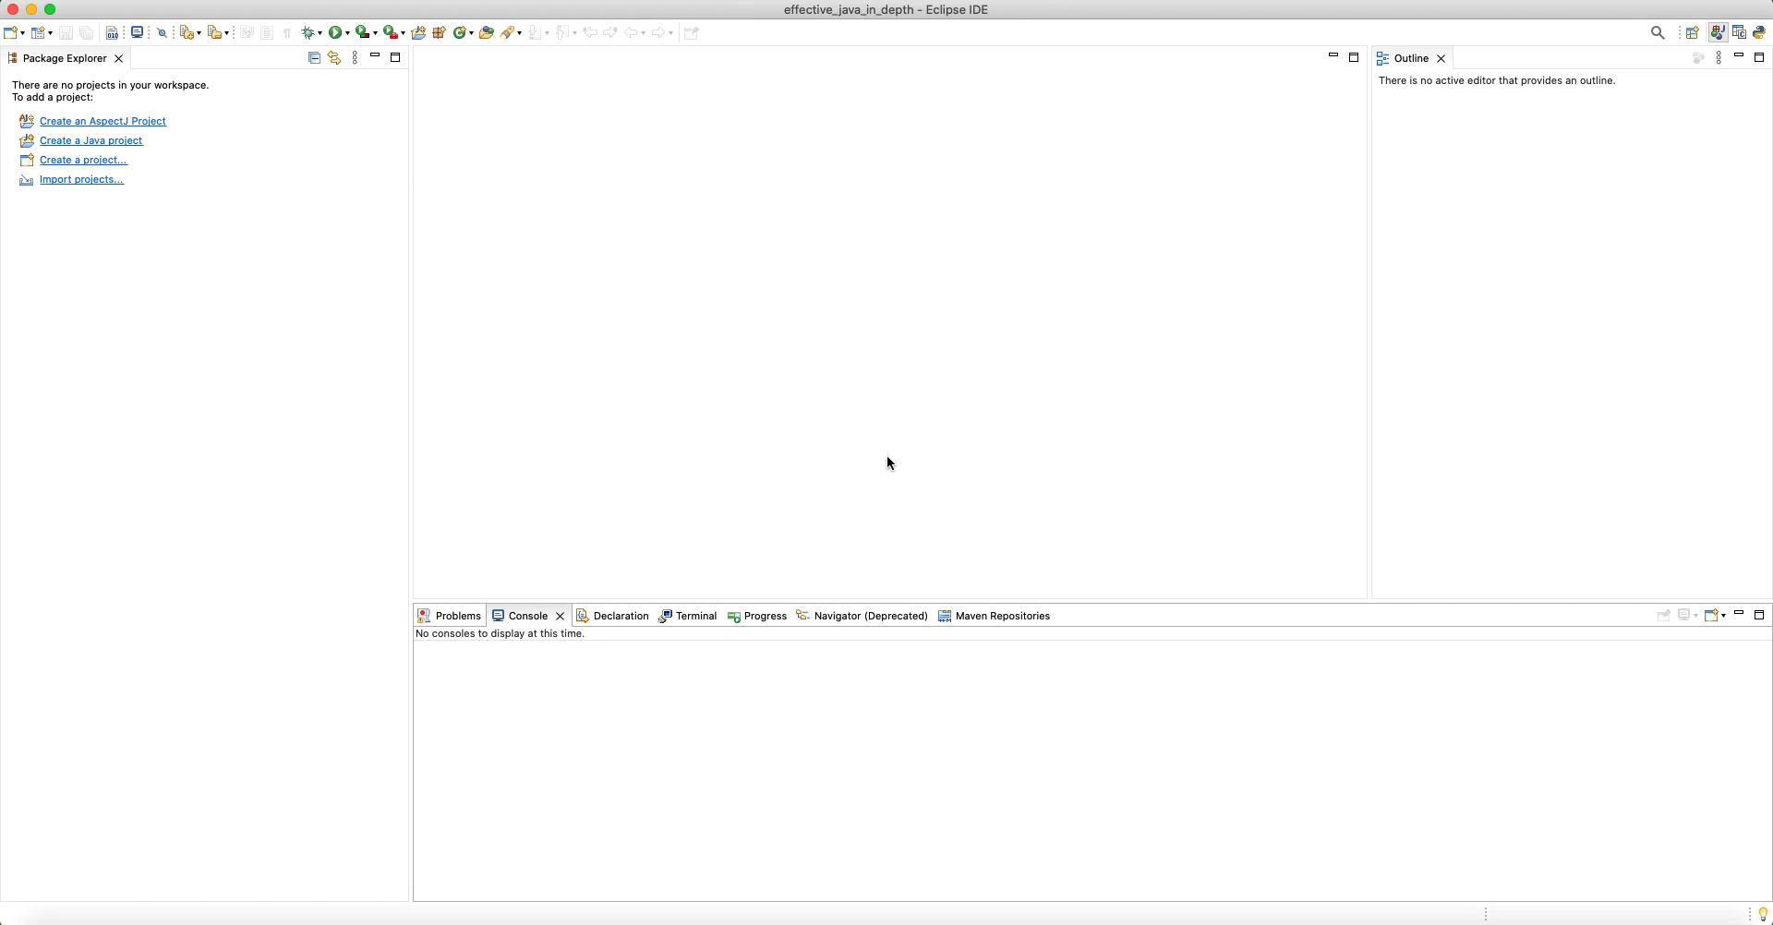
# Check which new items the Java perspective offers to create, dismiss them, and switch to the C/C++ perspective.
pyautogui.click(309, 367)
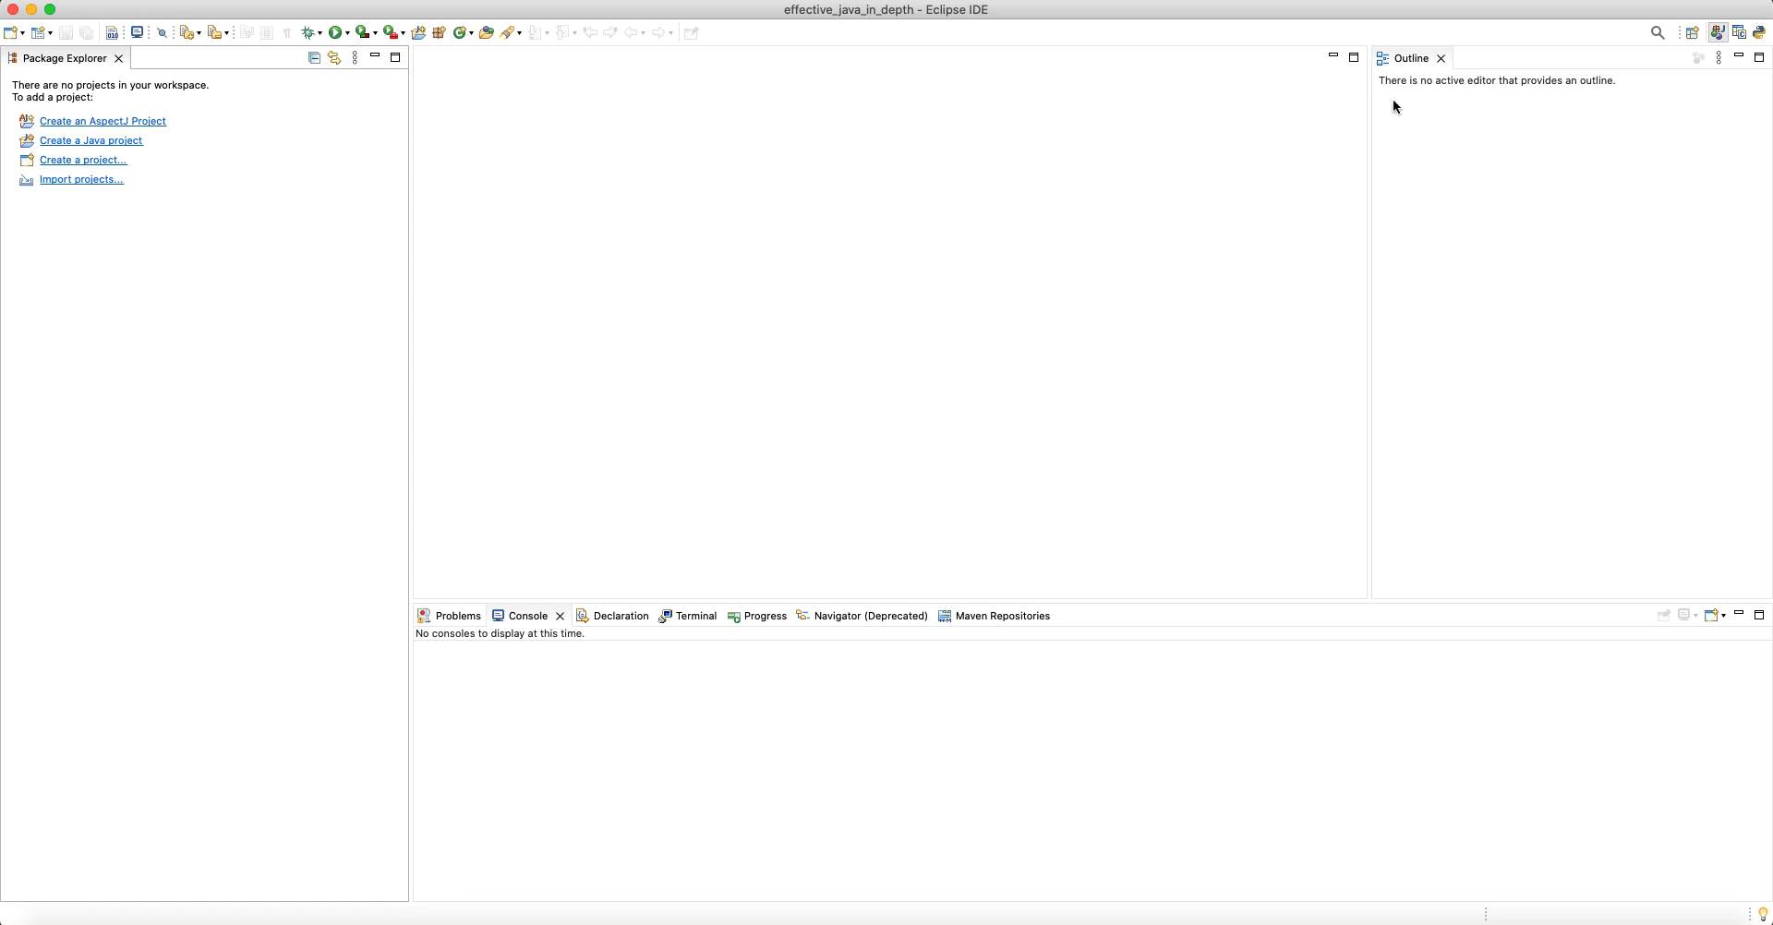
pyautogui.click(125, 0)
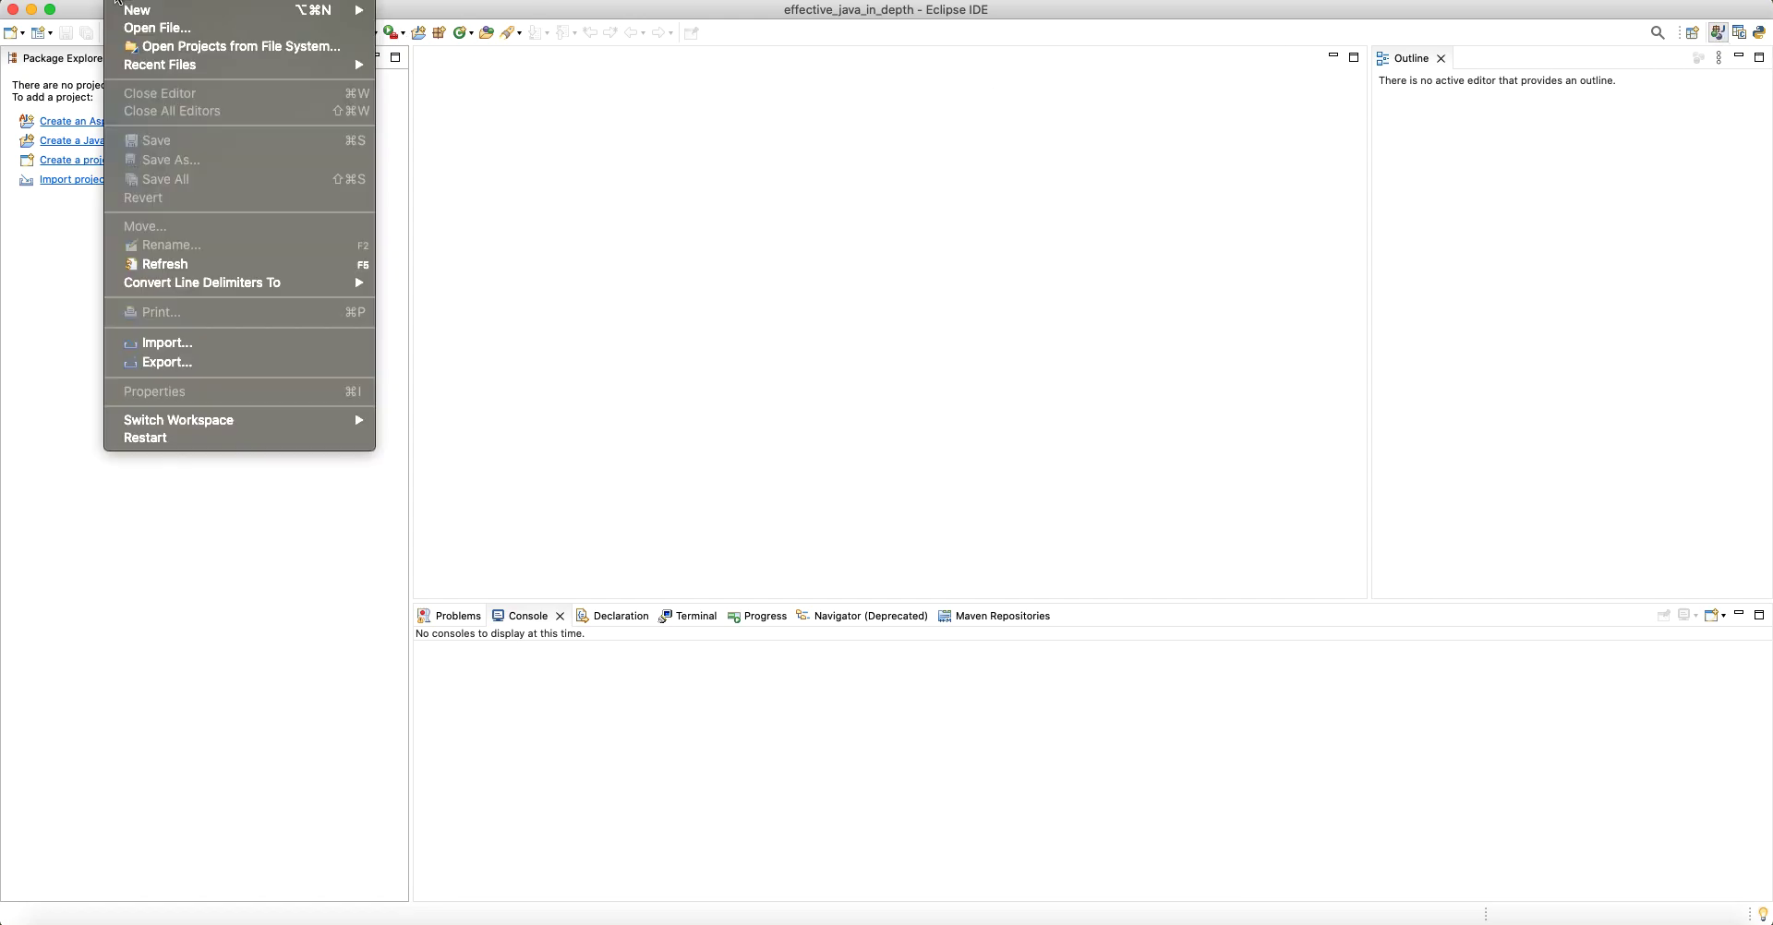
pyautogui.moveTo(277, 10)
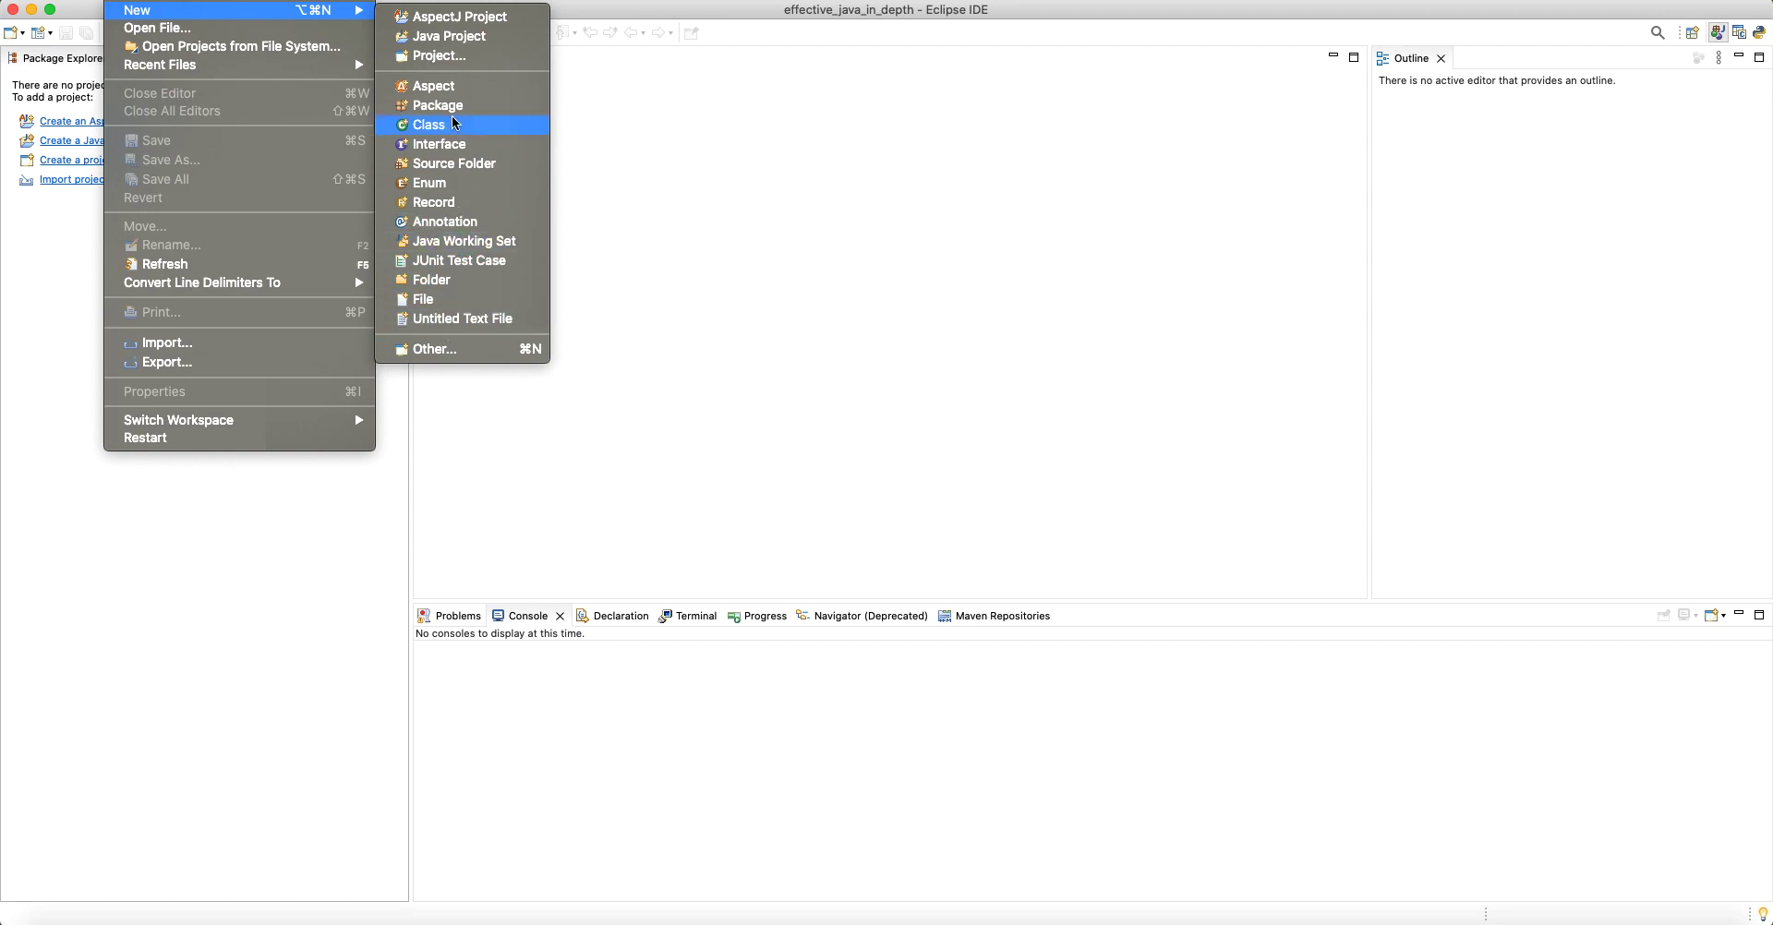
pyautogui.click(917, 246)
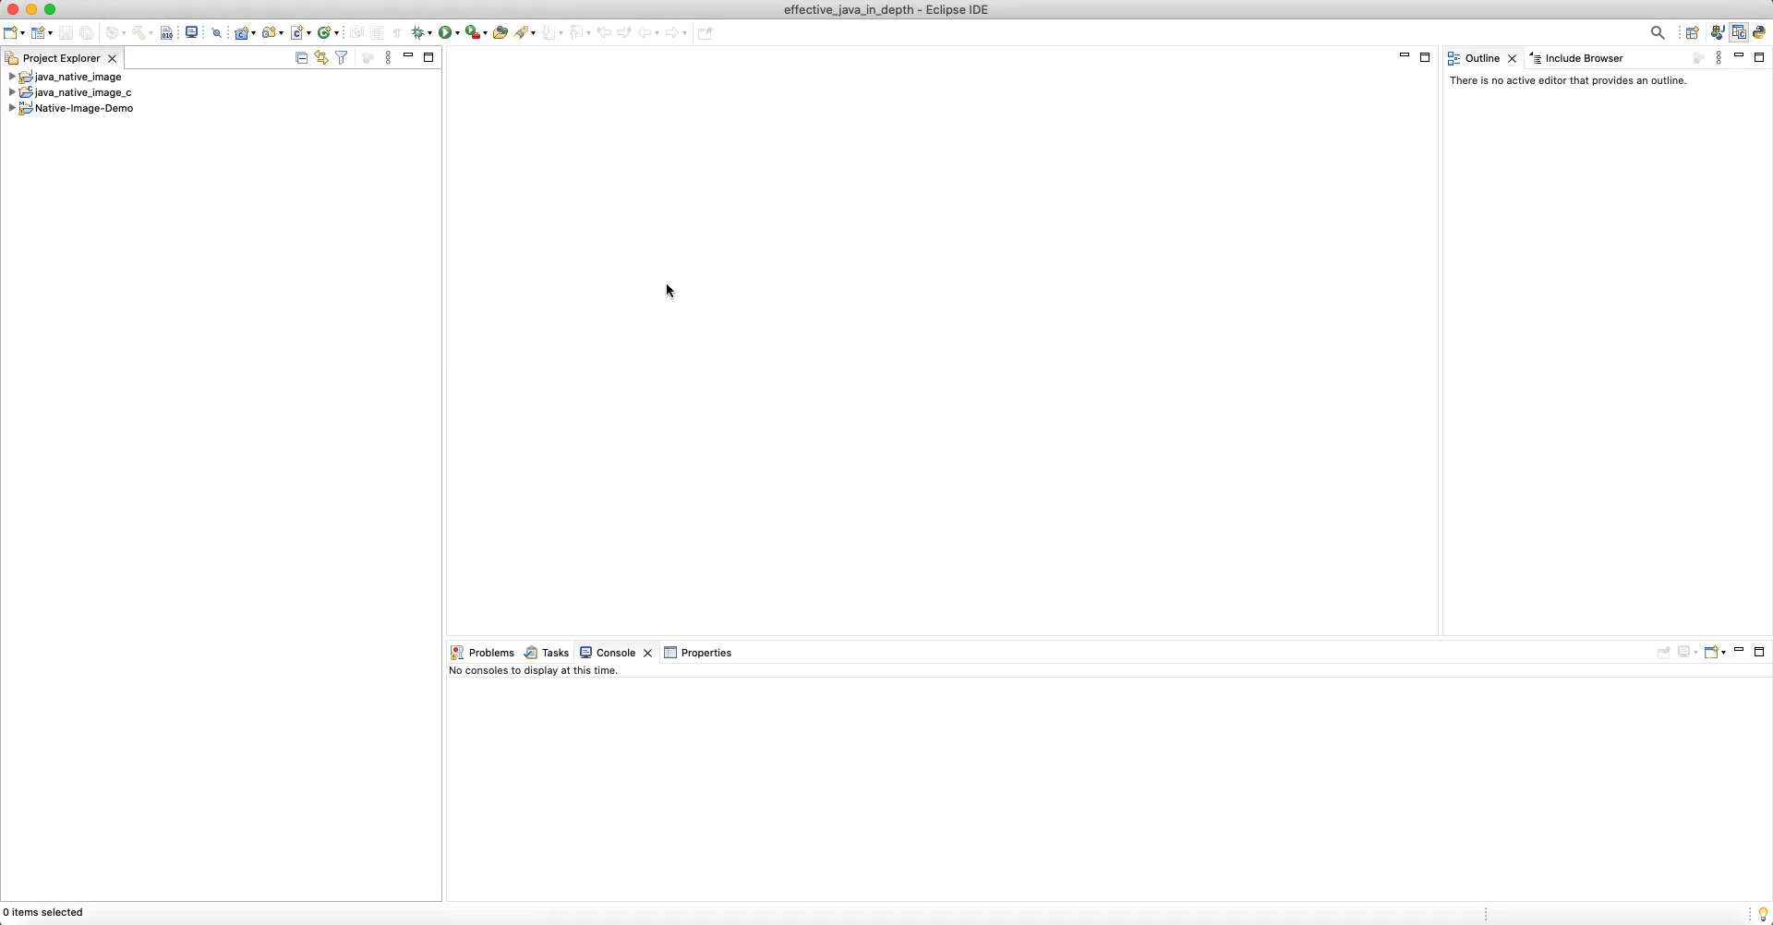
# Check which new items the C/C++ perspective offers to create, and dismiss them.
pyautogui.click(95, 2)
pyautogui.moveTo(140, 15)
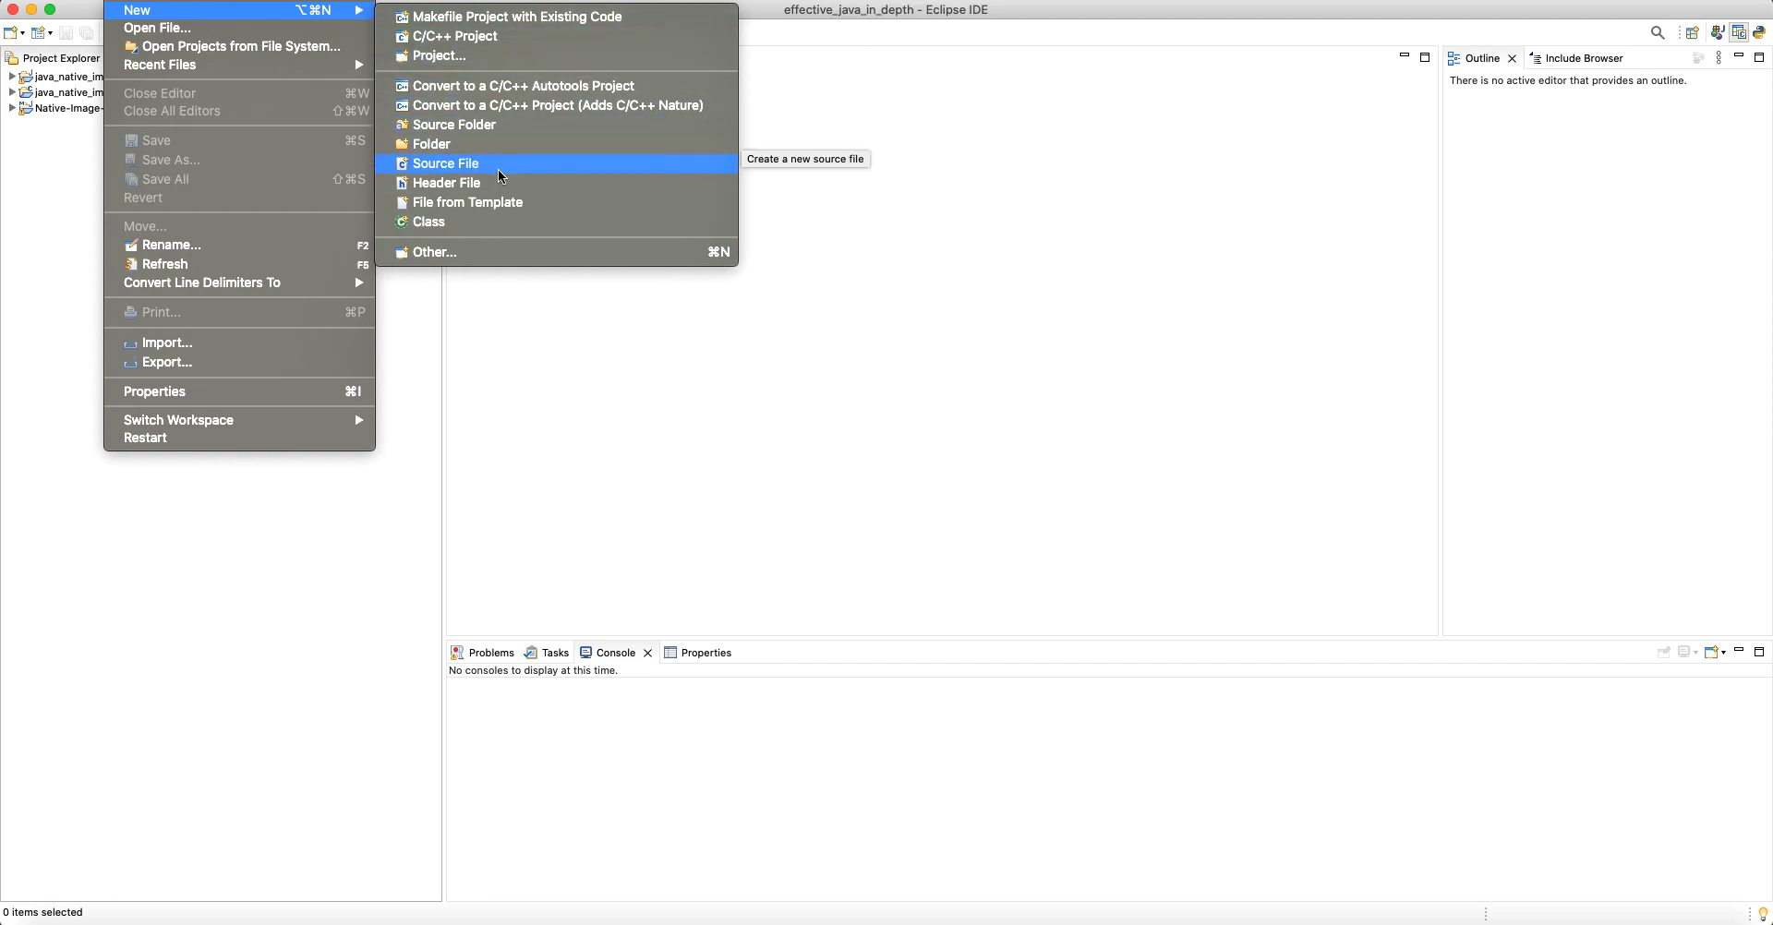
pyautogui.click(653, 308)
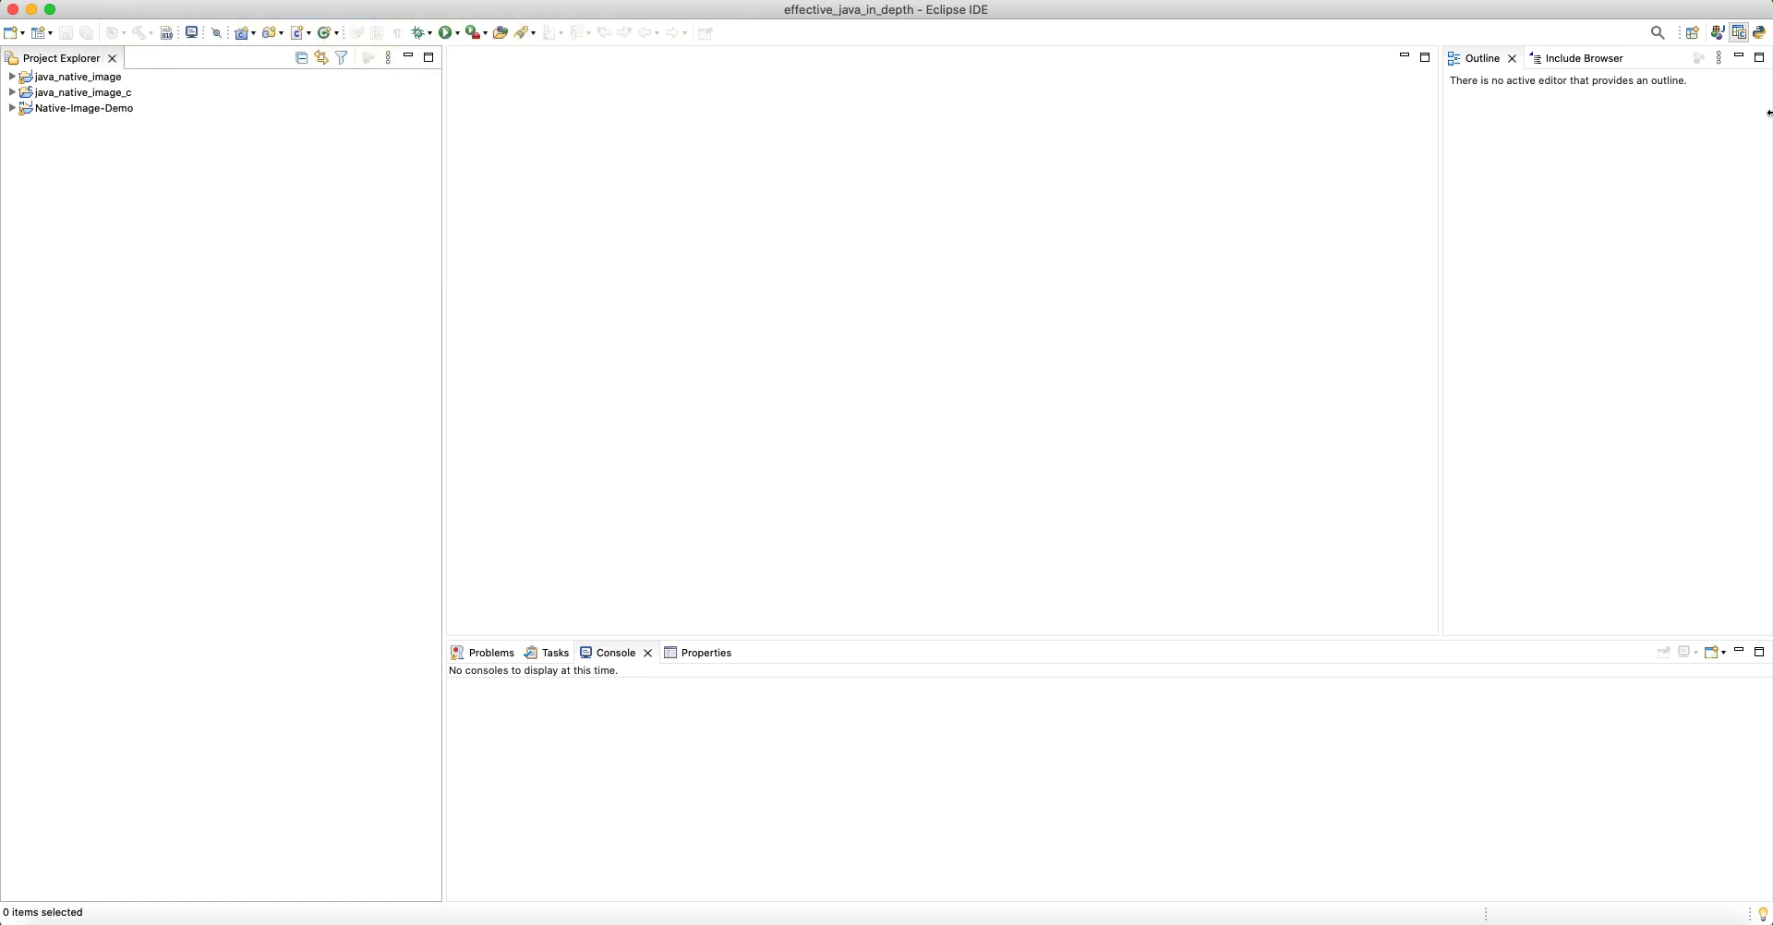
# Switch to the PyDev perspective, check which new items it offers to create, and return to the Java perspective.
pyautogui.click(1760, 32)
pyautogui.click(132, 0)
pyautogui.moveTo(231, 10)
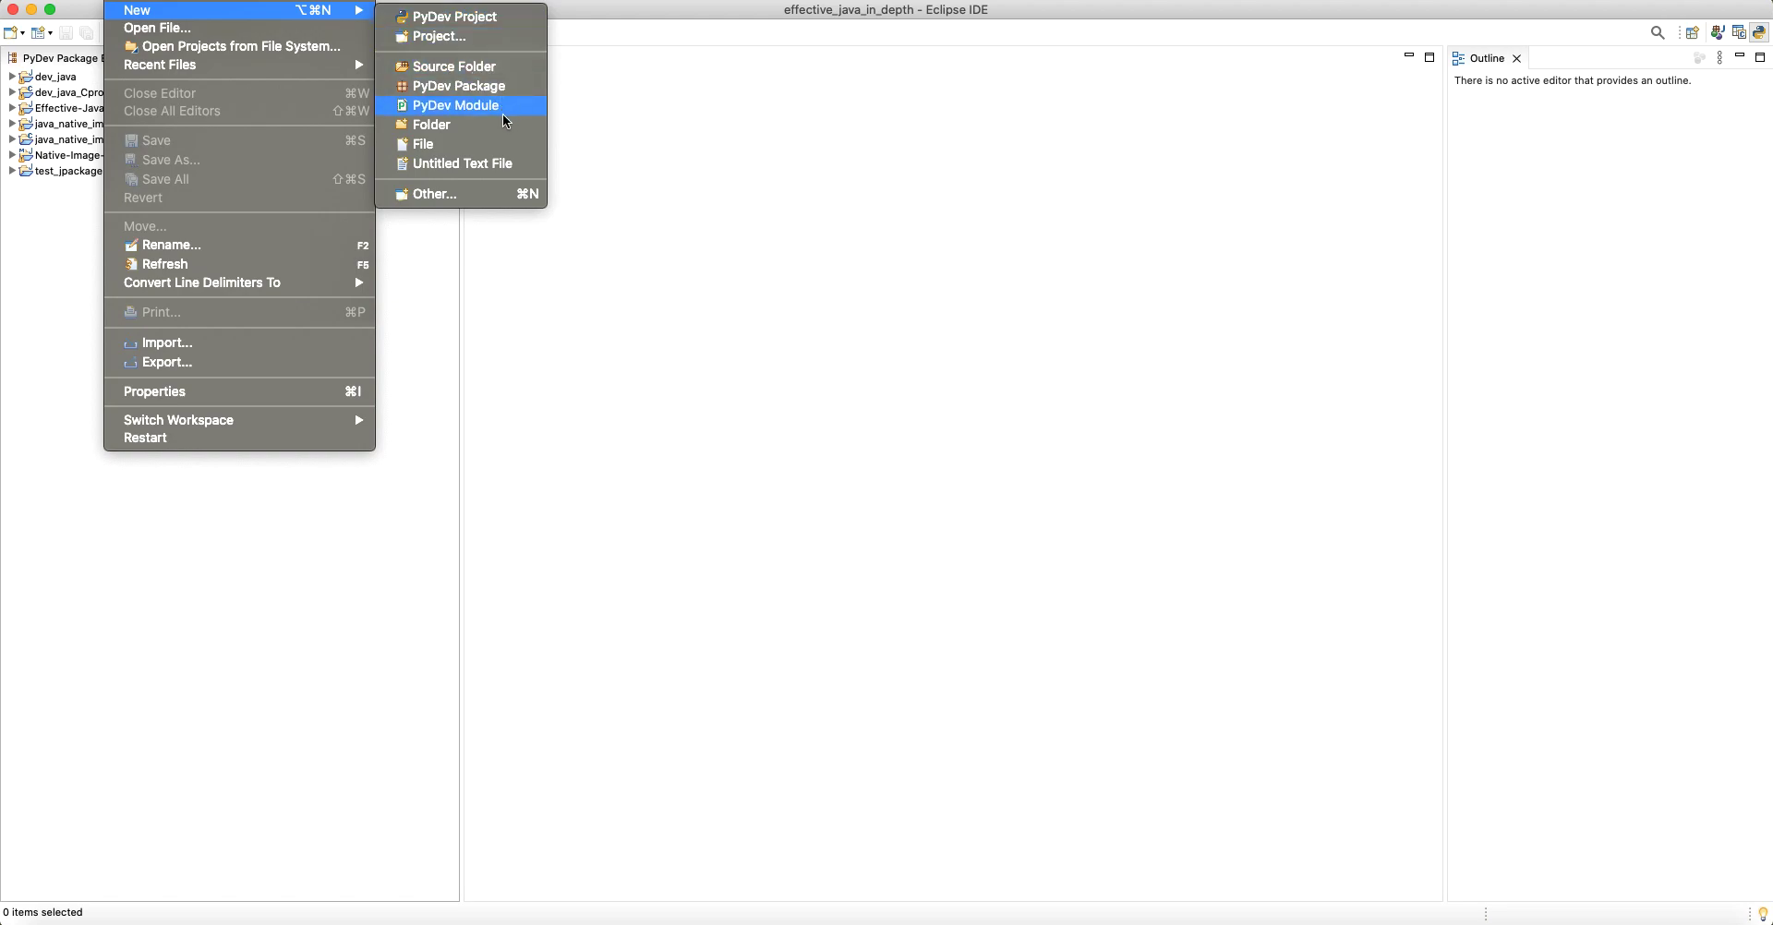
pyautogui.click(704, 352)
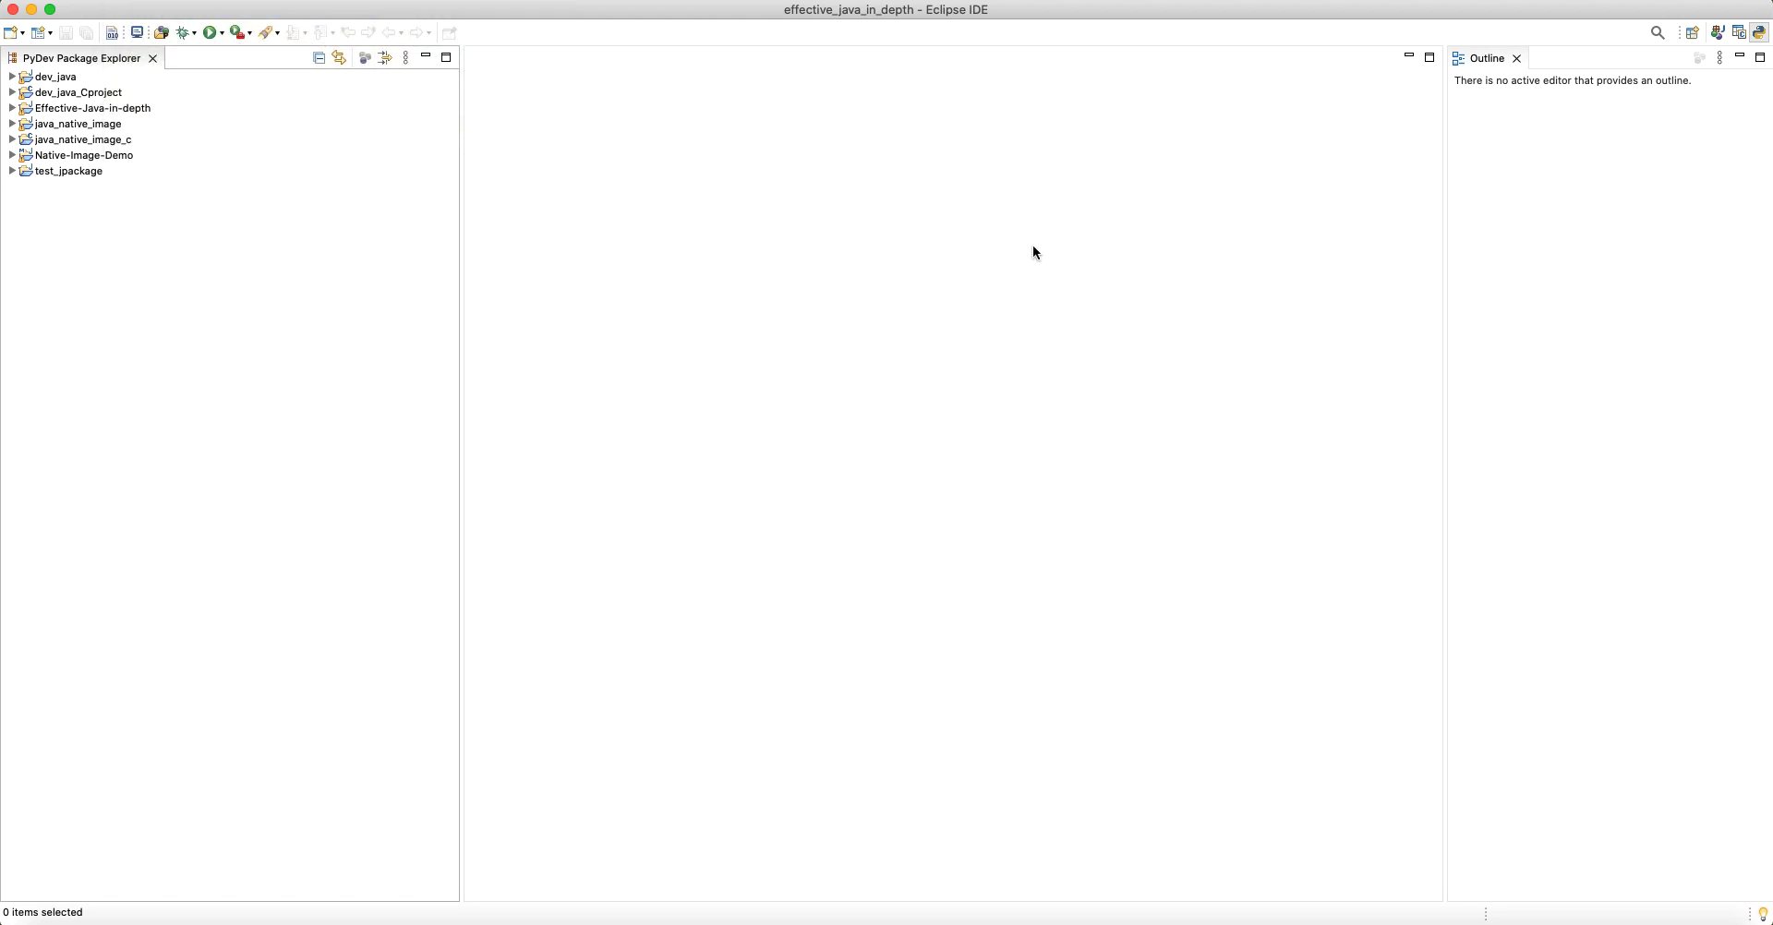
pyautogui.click(1713, 37)
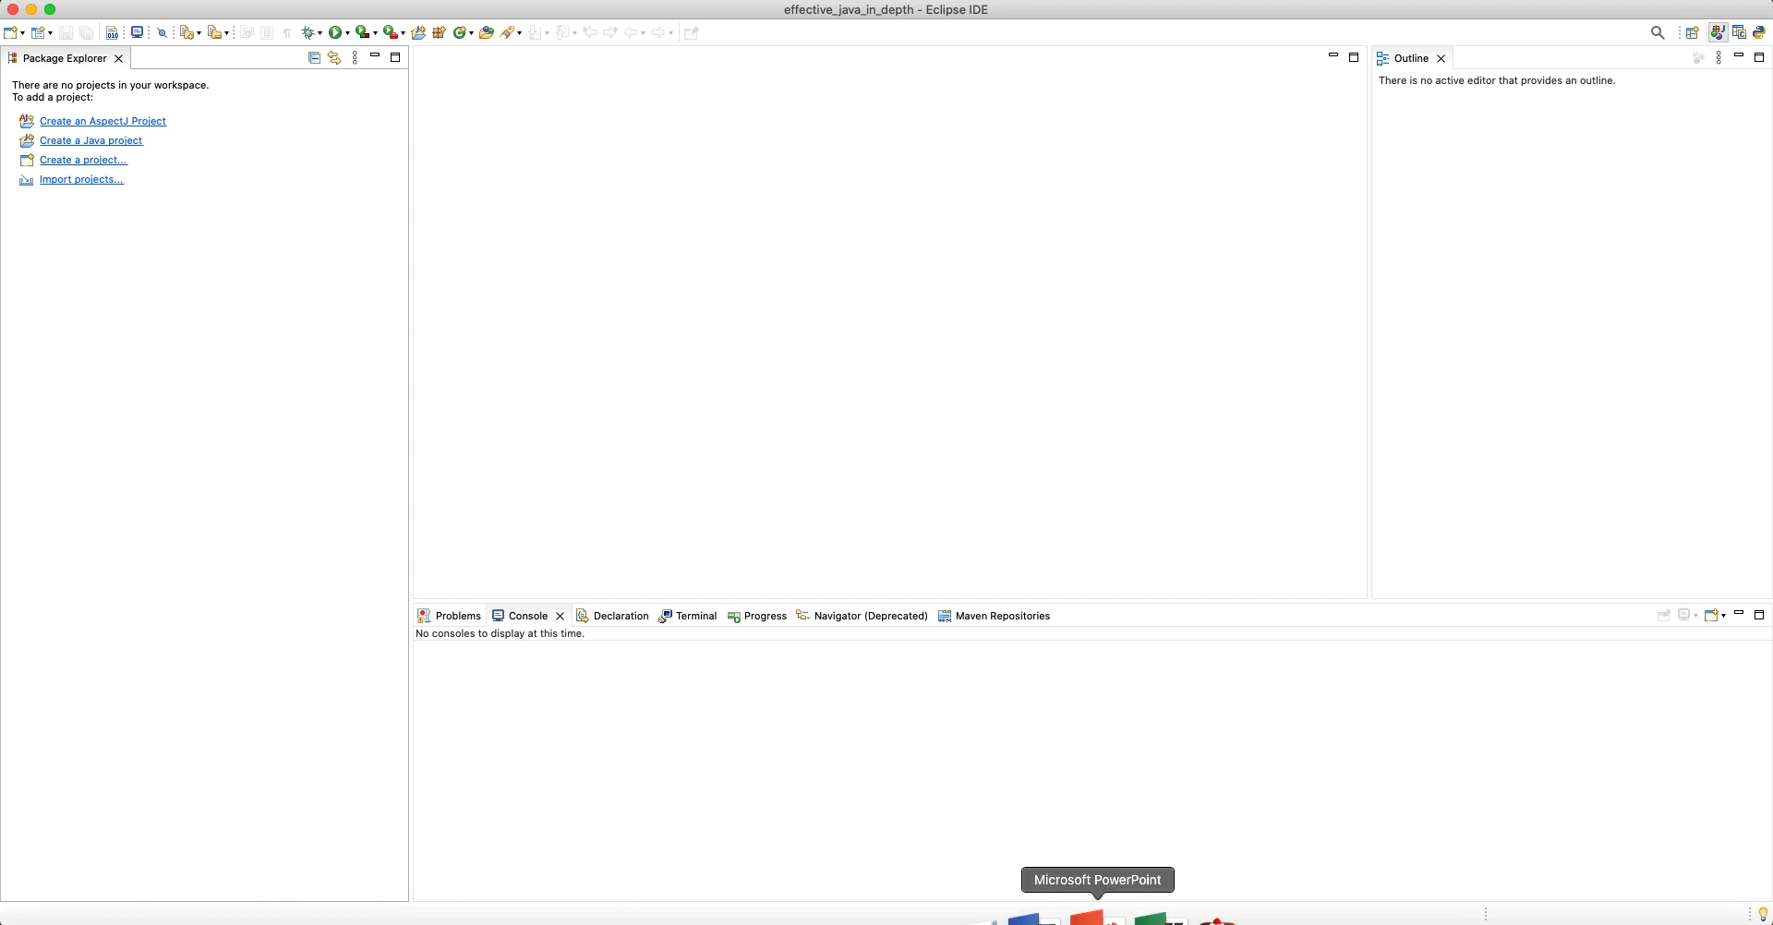
# Switch to the PowerPoint presentation and review the topics on downloading and installing Eclipse IDE on the Java Development Kit slide.
pyautogui.click(1097, 919)
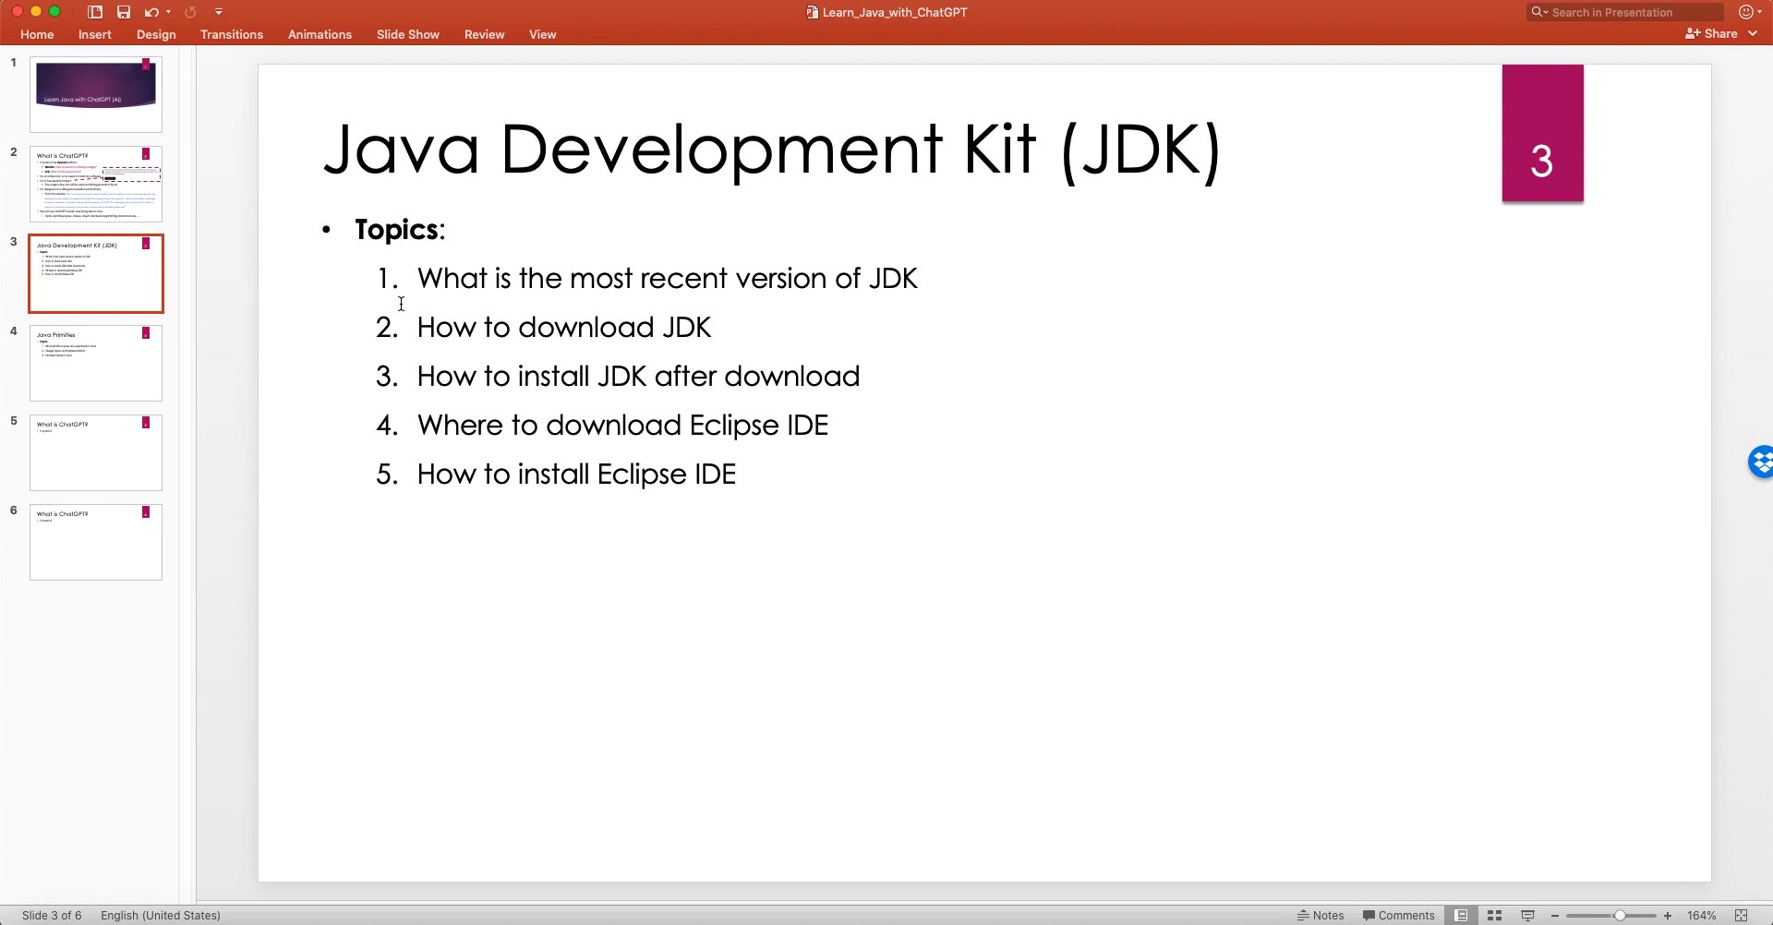
pyautogui.moveTo(425, 424)
pyautogui.mouseDown()
pyautogui.moveTo(836, 425)
pyautogui.moveTo(436, 417)
pyautogui.mouseUp()
pyautogui.click(834, 425)
pyautogui.click(558, 641)
pyautogui.moveTo(434, 475); pyautogui.dragTo(751, 479)
pyautogui.click(657, 718)
# Switch to the browser's ChatGPT conversation and review its answer about downloading and installing Eclipse IDE.
pyautogui.click(169, 907)
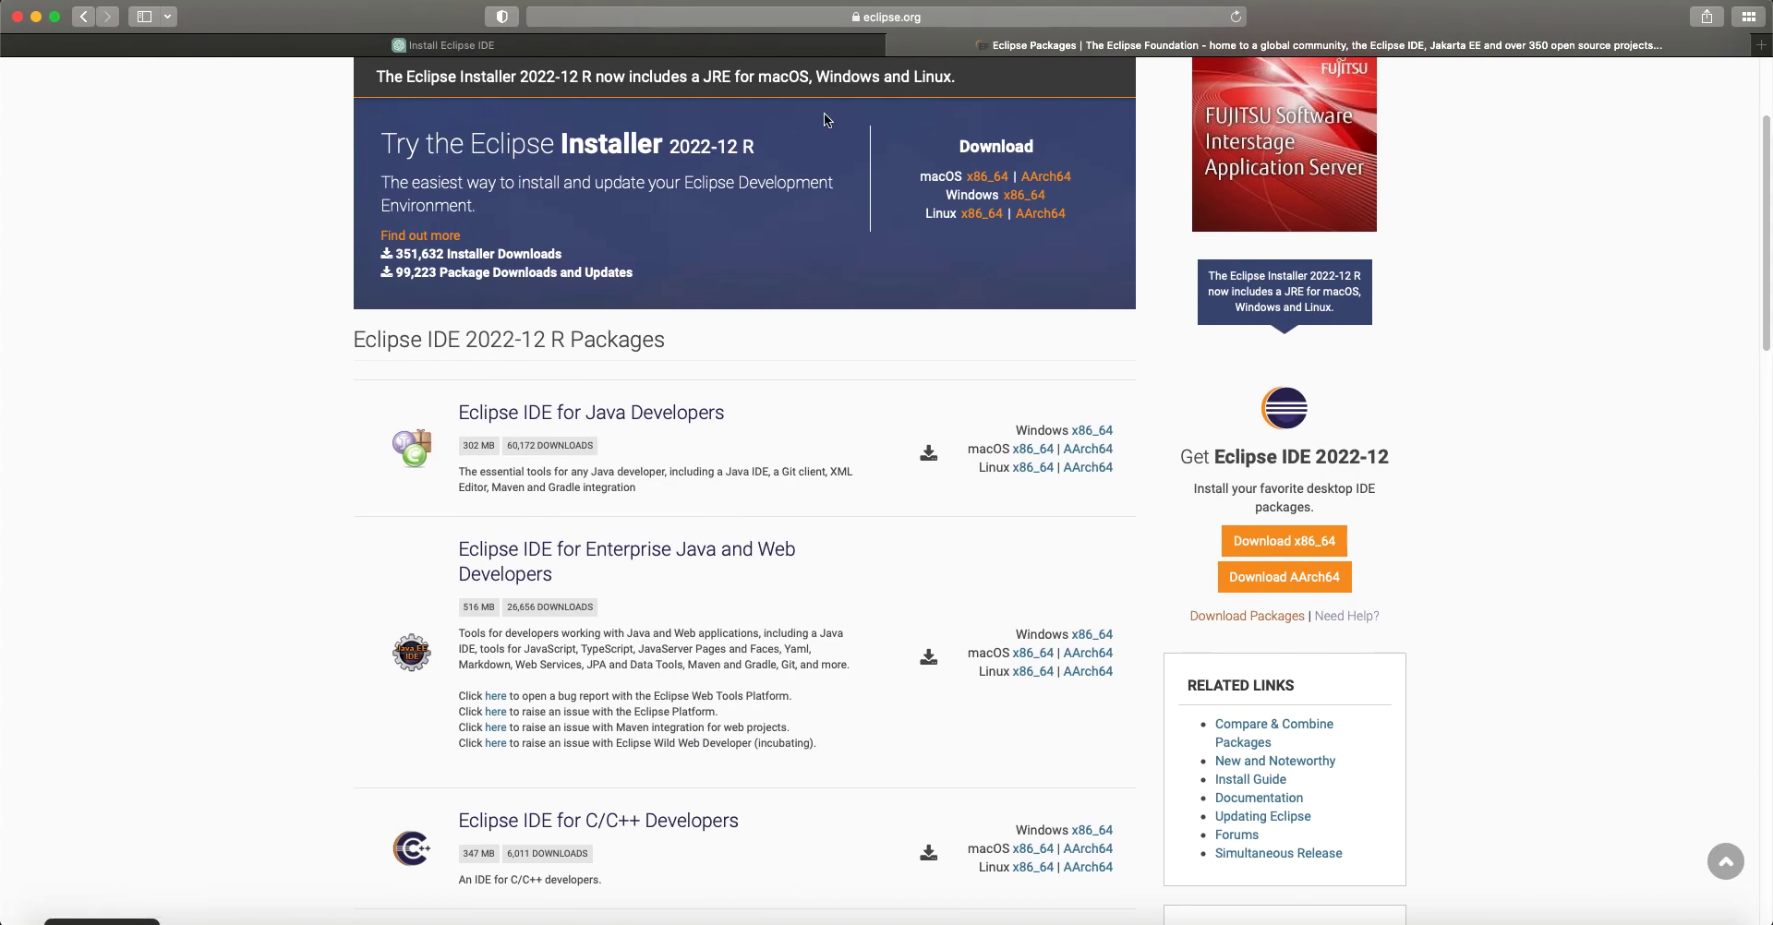
pyautogui.click(700, 37)
pyautogui.moveTo(608, 494); pyautogui.dragTo(637, 425)
pyautogui.click(923, 596)
pyautogui.scroll(-1, 1081, 589)
# Try to ask ChatGPT "how to configure eclipse ide to use one of my installed JDKs" in the existing conversation.
pyautogui.click(1240, 865)
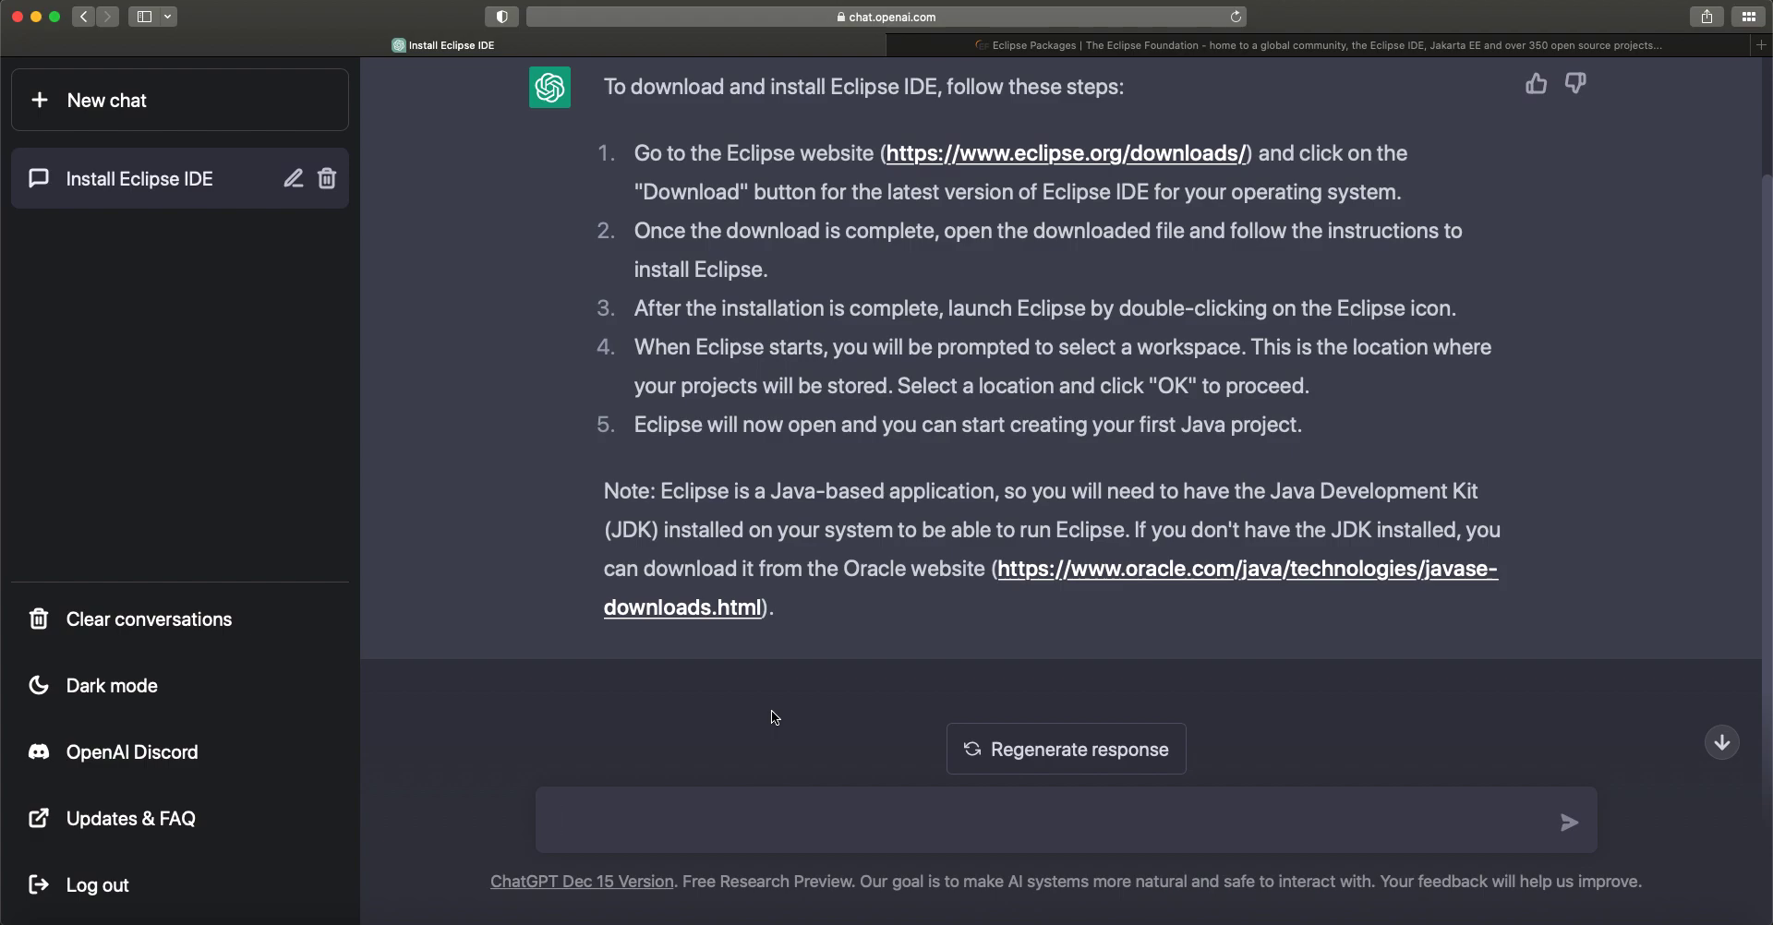
pyautogui.write('how to configure eclipse ice to')
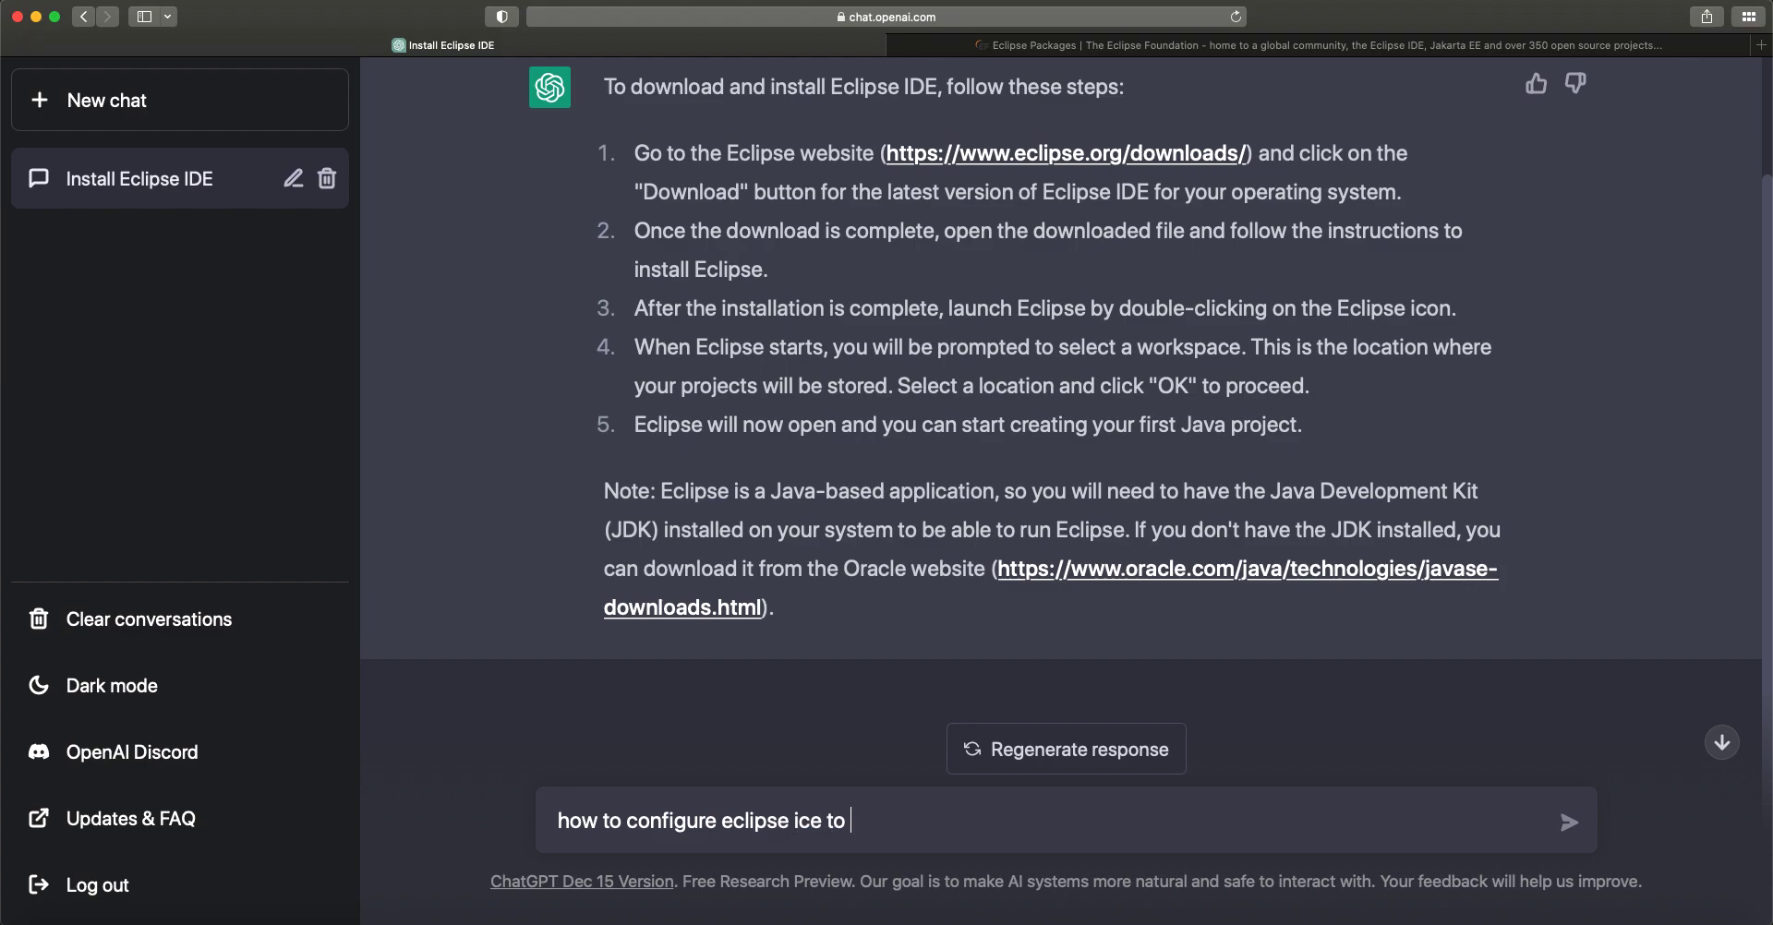
pyautogui.press('BackSpace')
pyautogui.press('BackSpace')
pyautogui.press('BackSpace')
pyautogui.press('BackSpace')
pyautogui.press('BackSpace')
pyautogui.press('BackSpace')
pyautogui.write('de to use one of my in')
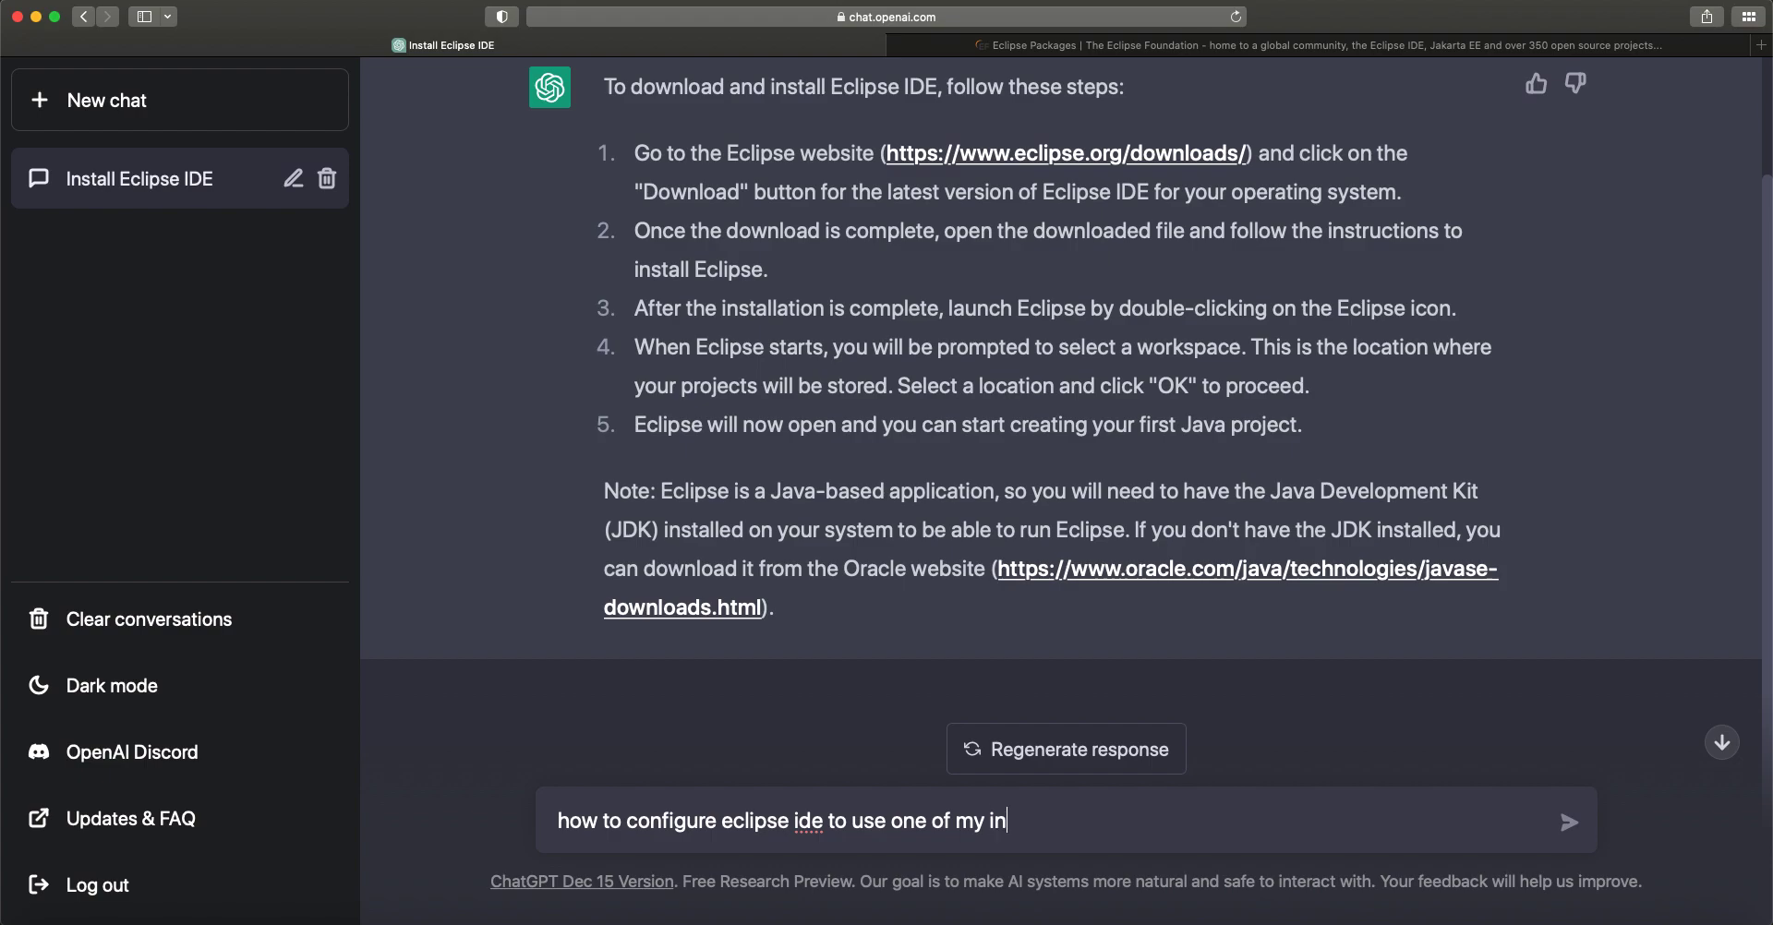
pyautogui.write('stalled jJD')
pyautogui.press('BackSpace')
pyautogui.press('BackSpace')
pyautogui.write('JDKs')
pyautogui.press('Return')
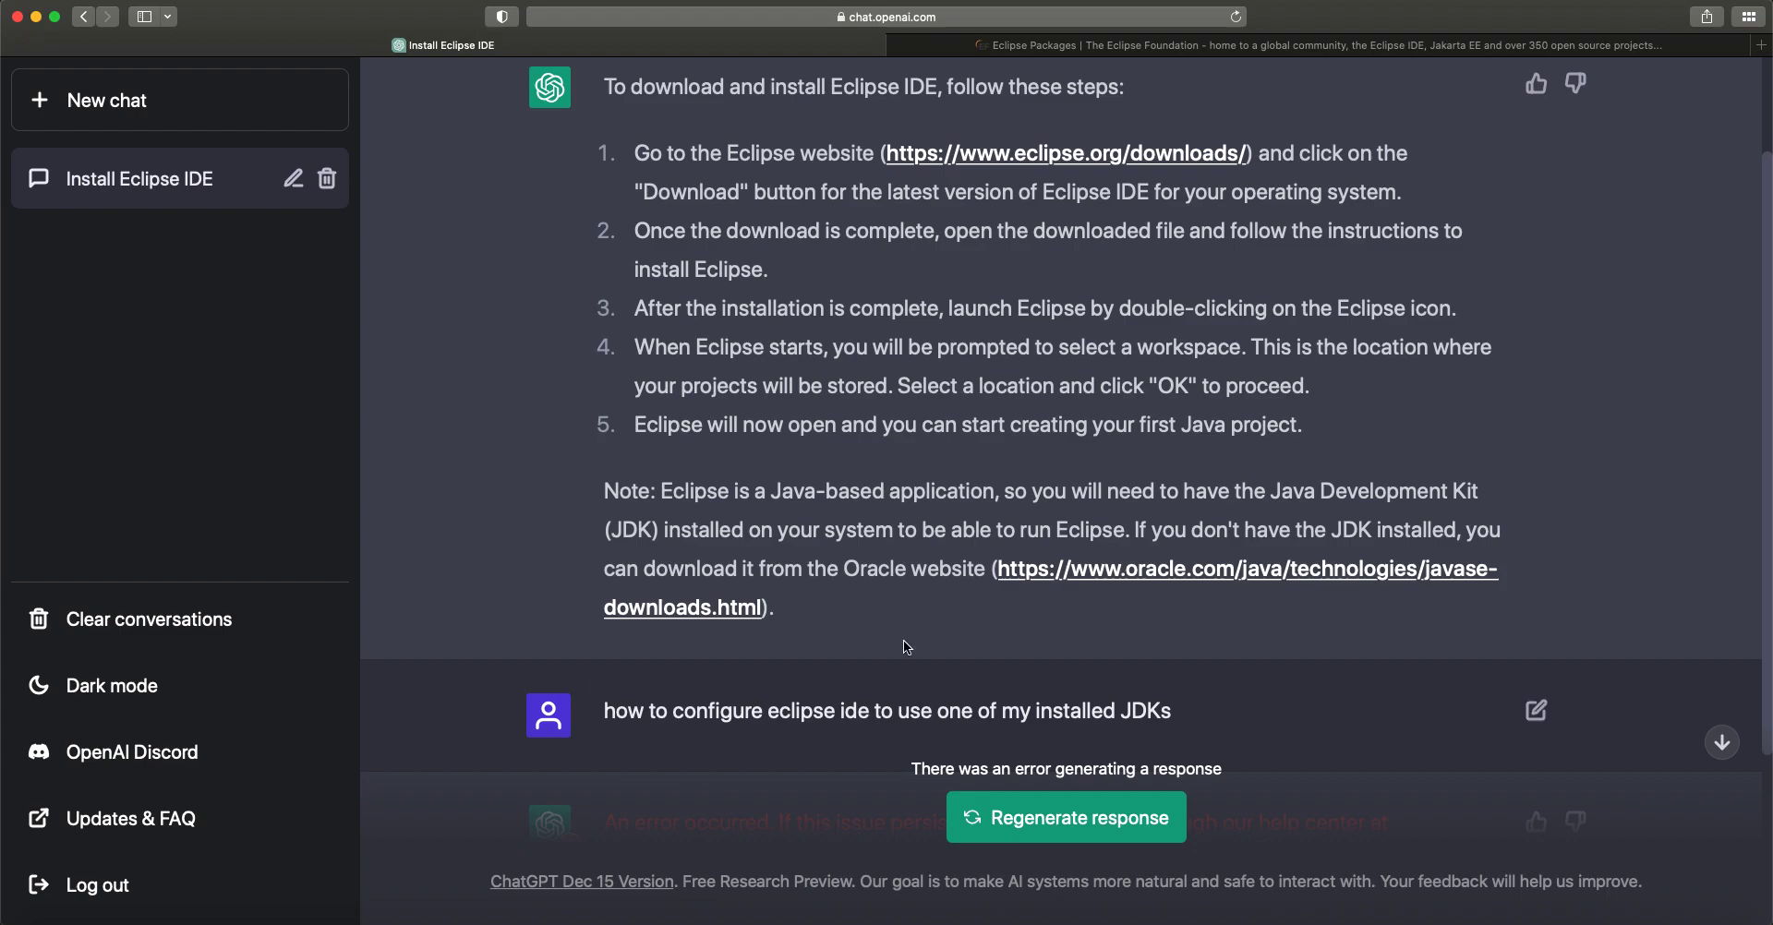
# Reload the ChatGPT page and agree to resend the form.
pyautogui.scroll(-3, 909, 657)
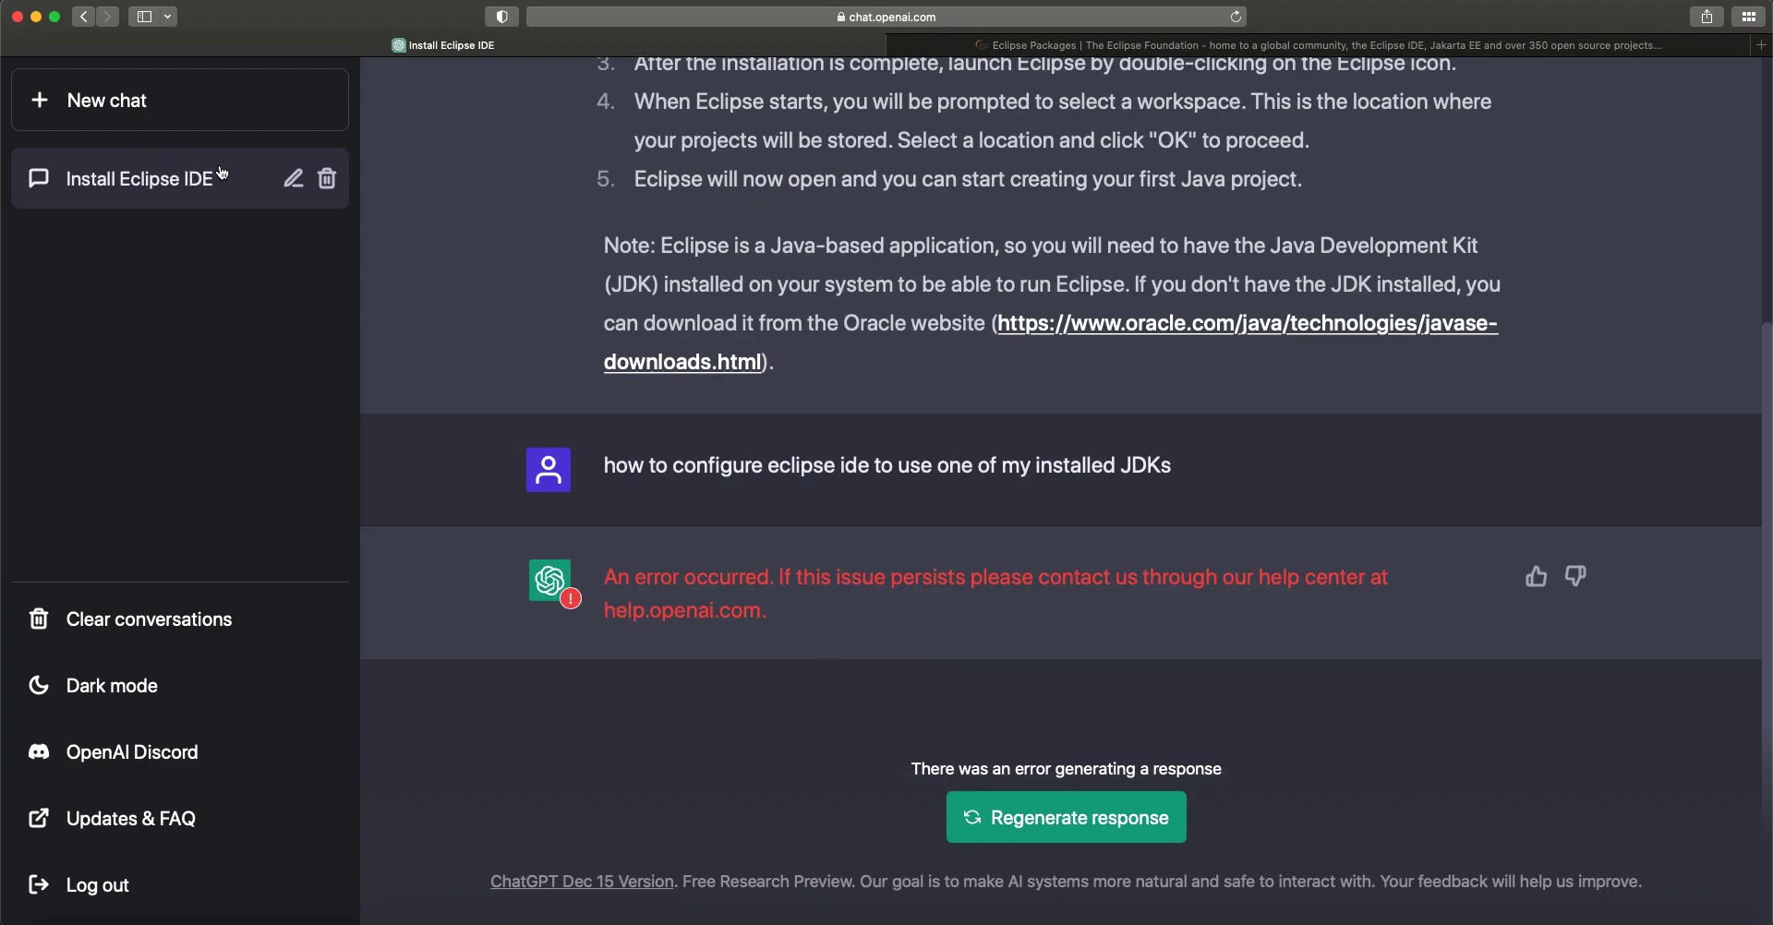
pyautogui.click(1236, 16)
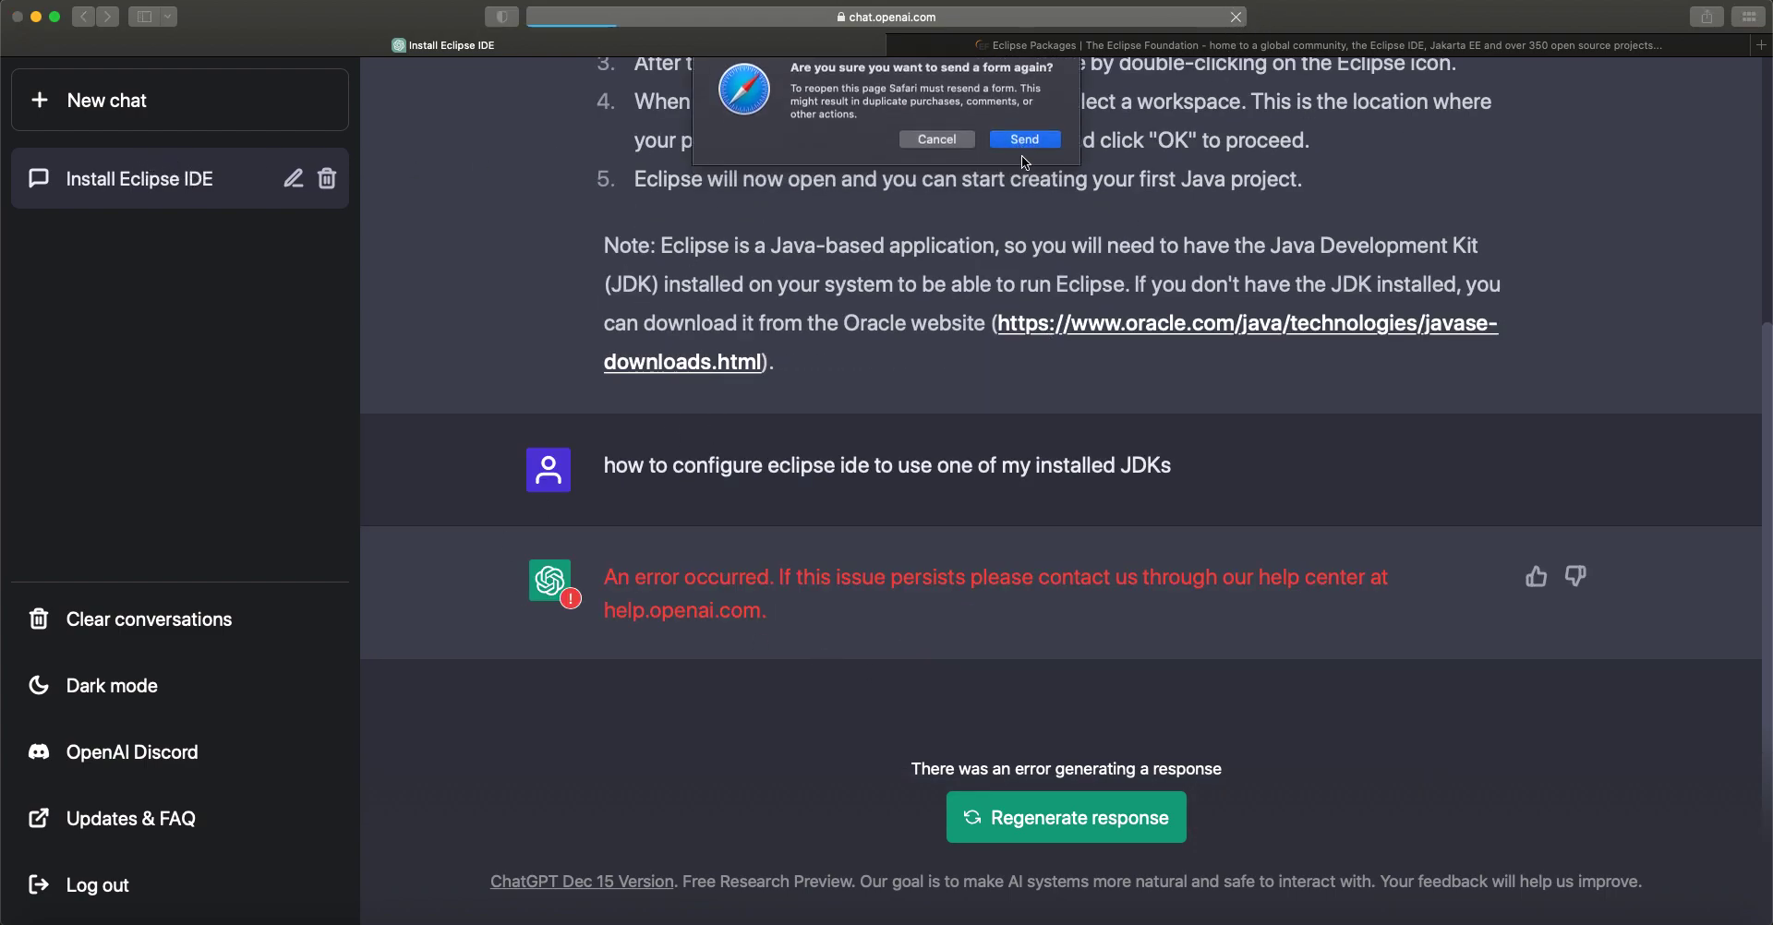
pyautogui.click(1022, 159)
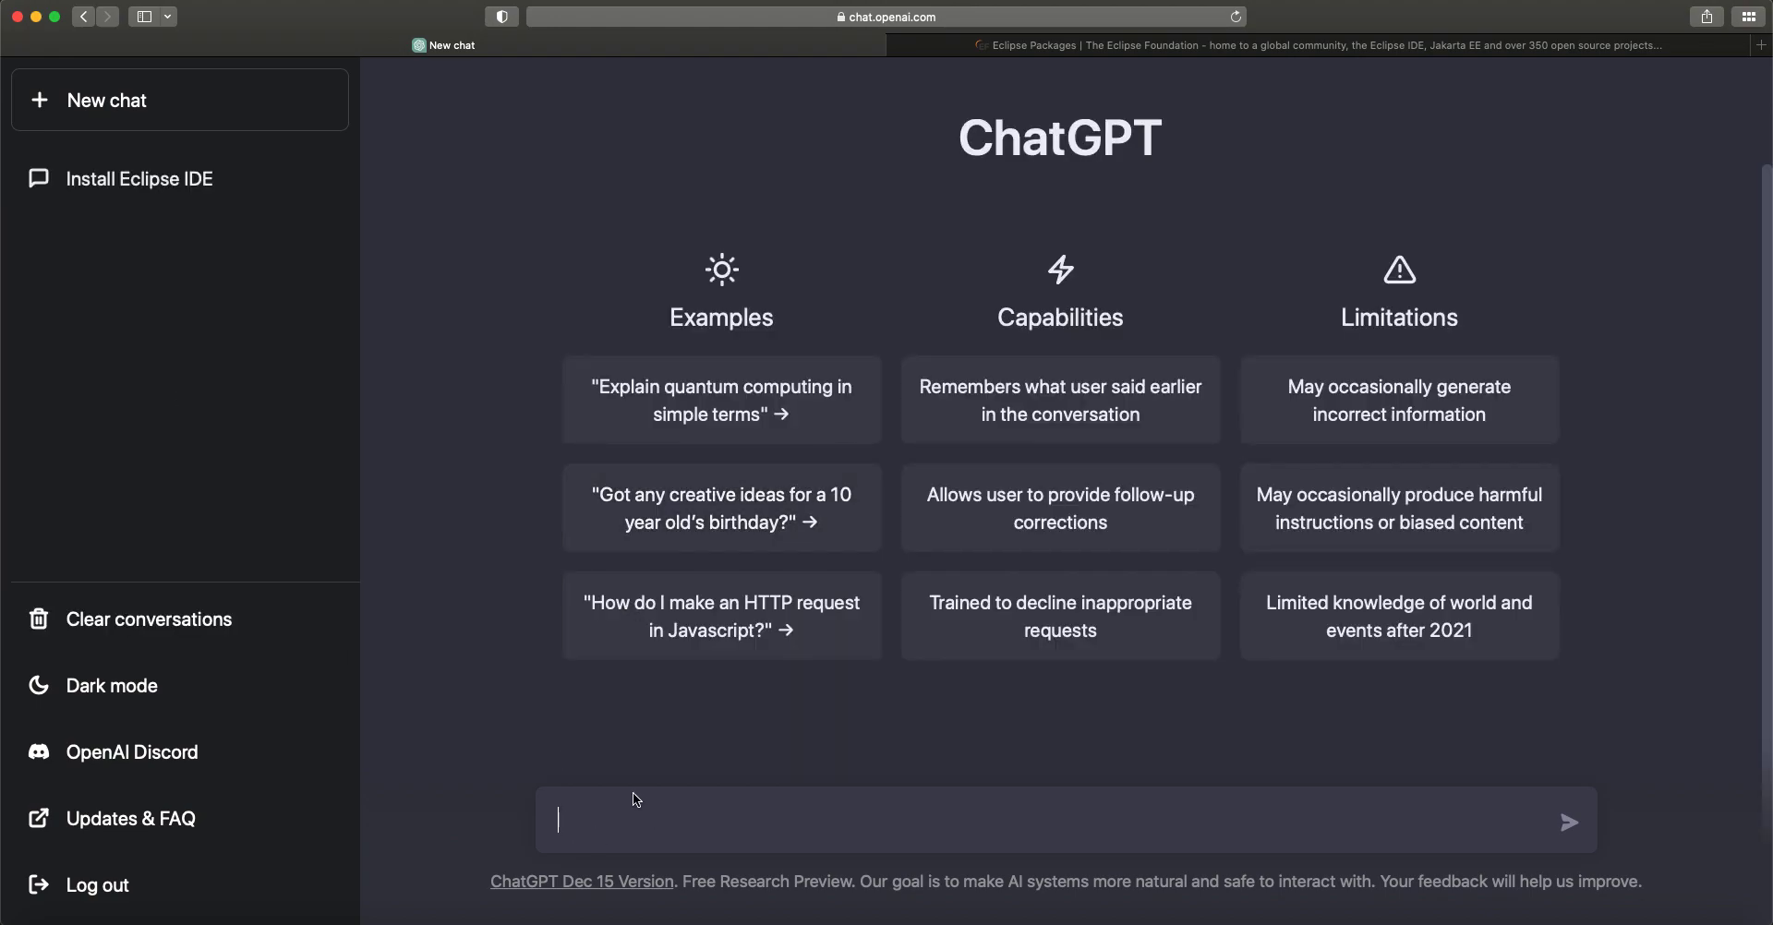
# Ask ChatGPT "how to configure eclipse IDE to use one of my installed JDKs on macOS" in a new chat.
pyautogui.write('how to configure eclipse IDE to use one')
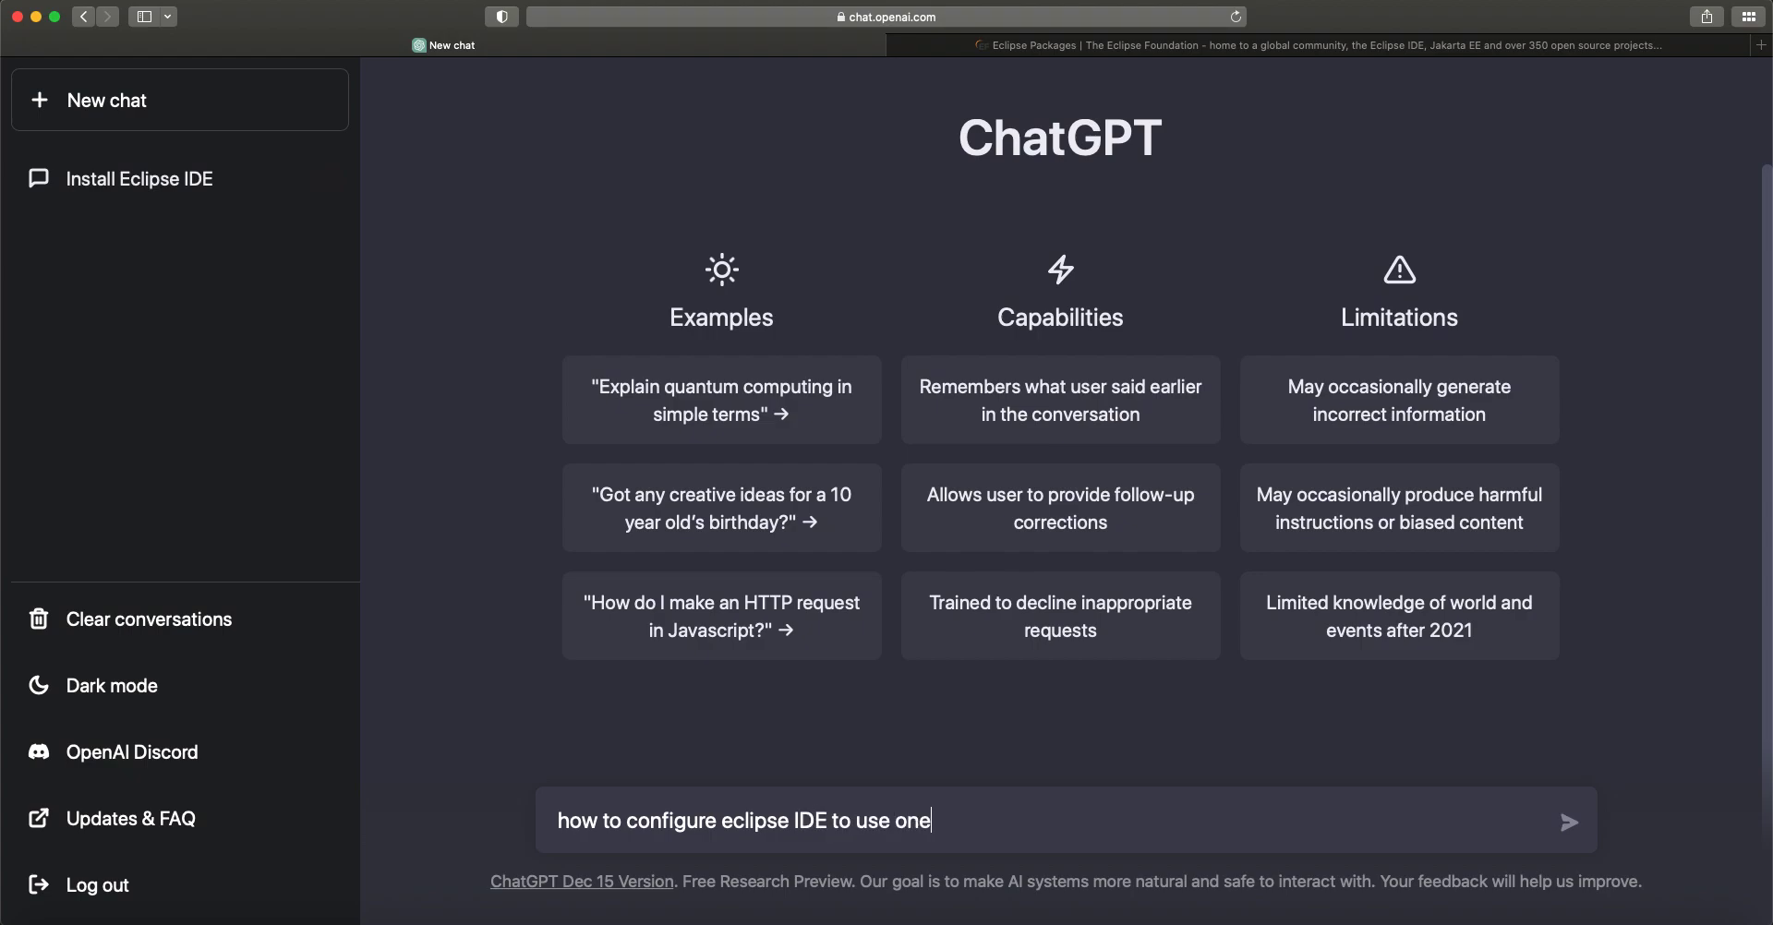
pyautogui.write(' of jmy installed JDKs on m')
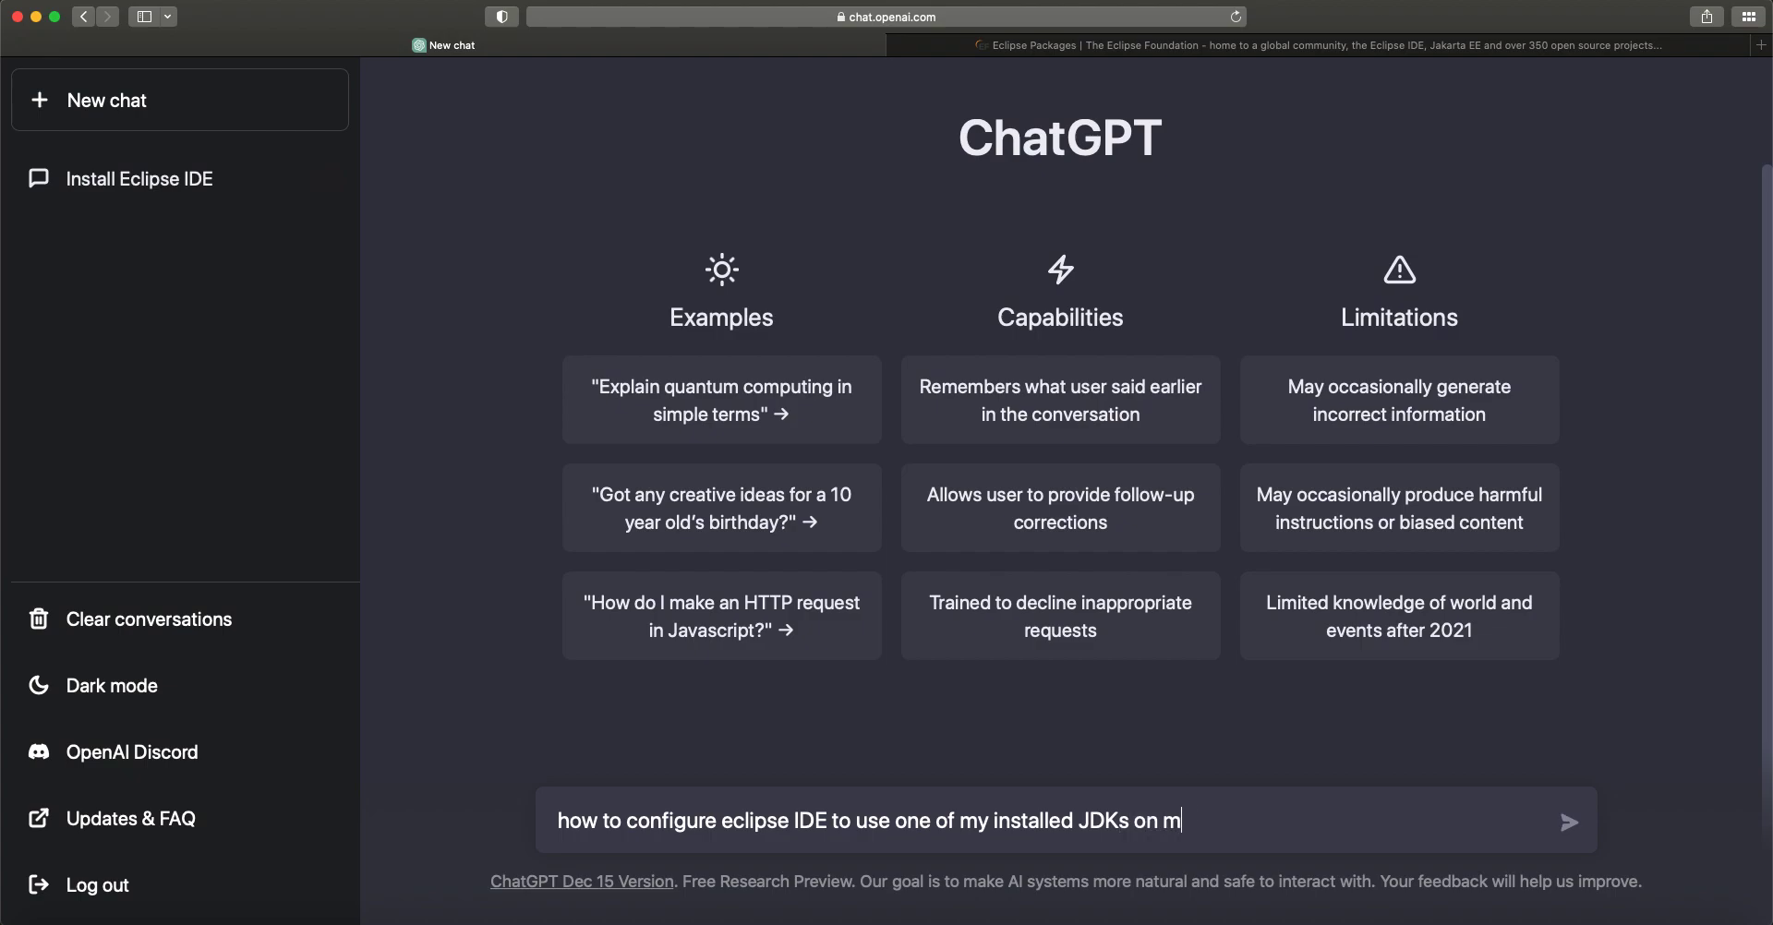
pyautogui.write('acOS')
pyautogui.press('Return')
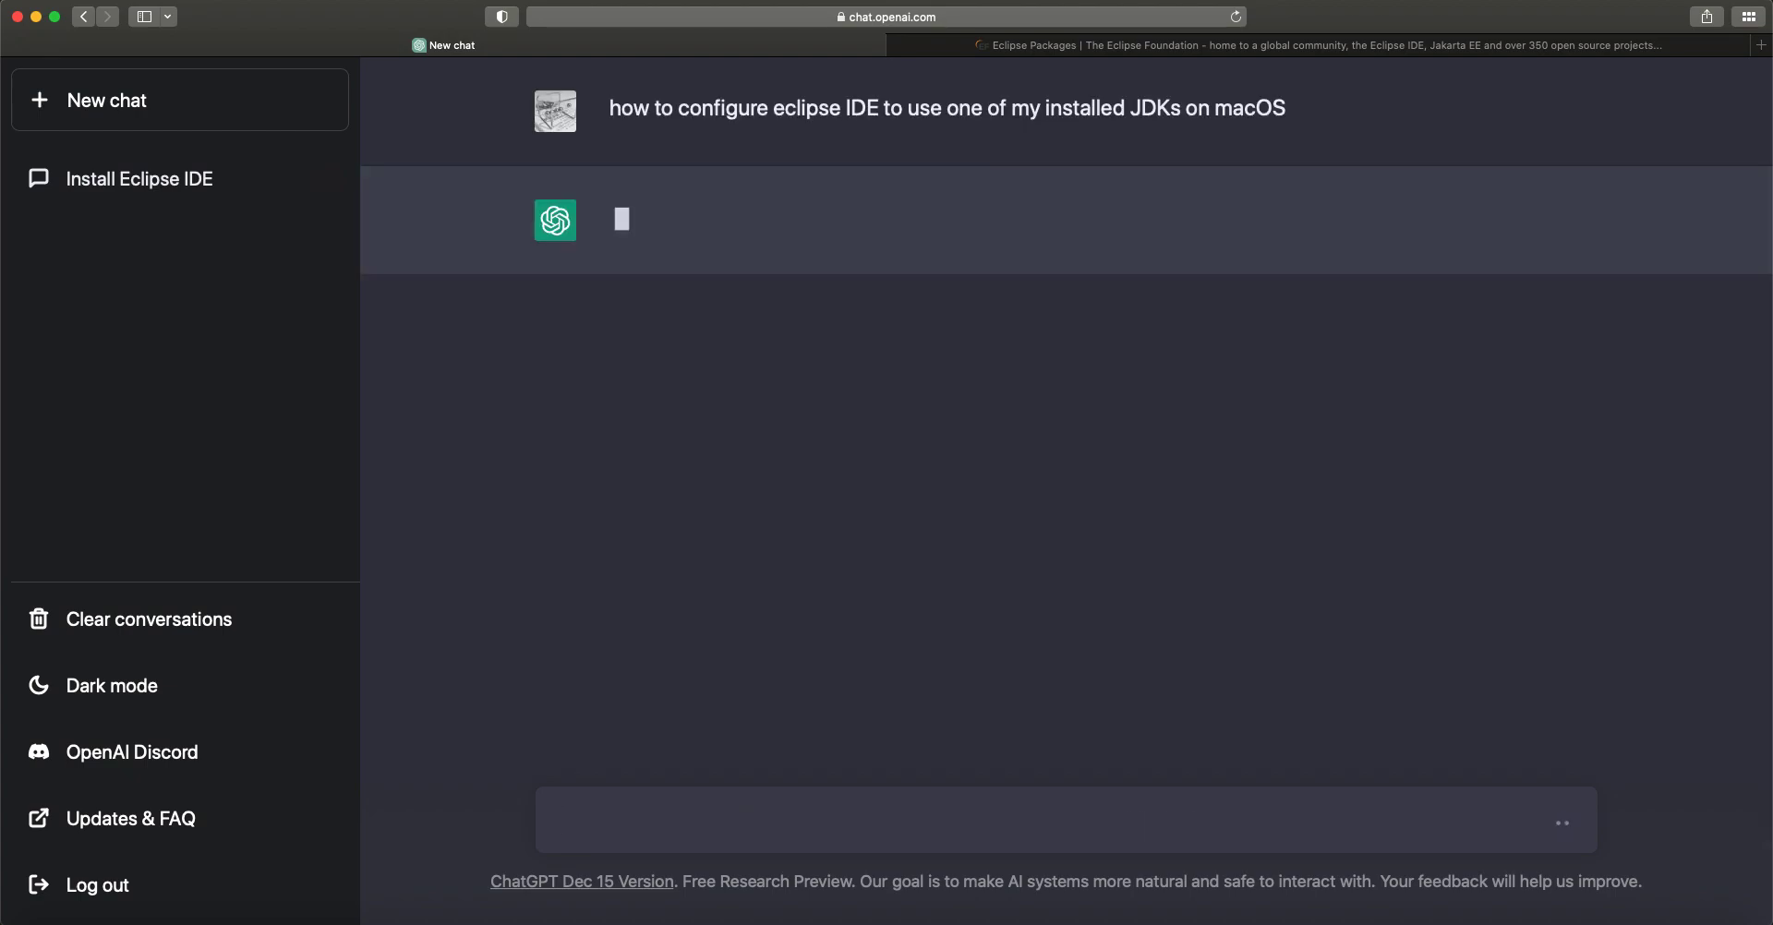
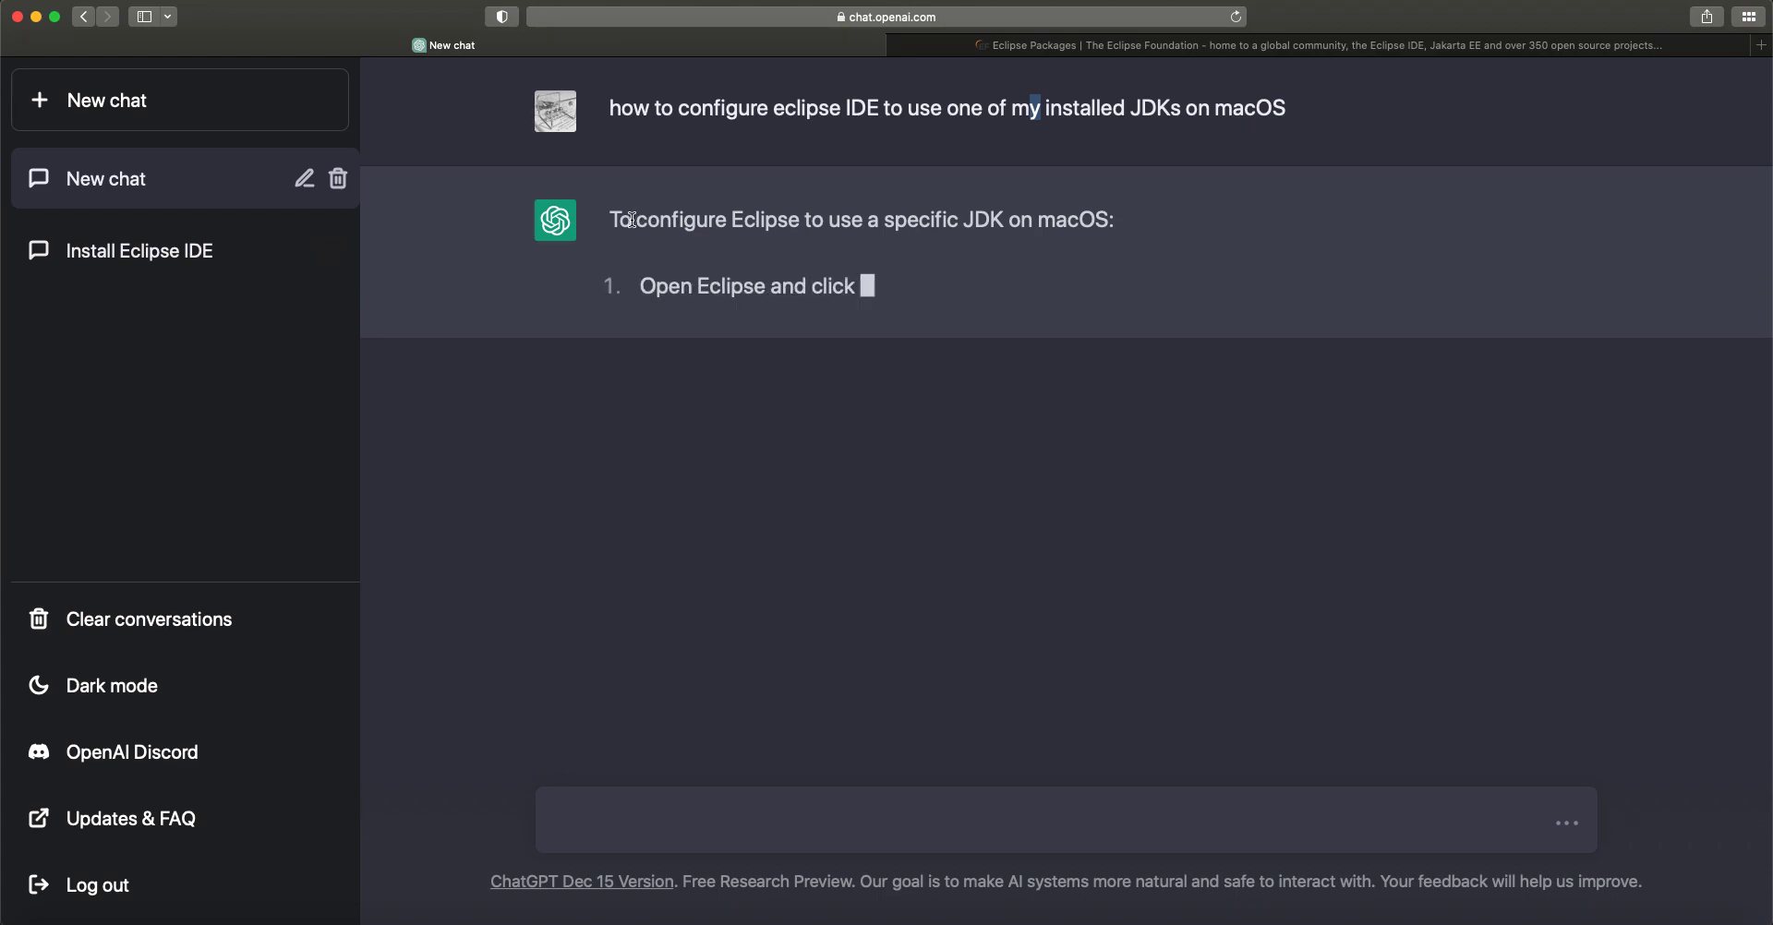
# Read the opening instructions of ChatGPT's answer about opening the Eclipse preferences on macOS.
pyautogui.moveTo(607, 219); pyautogui.dragTo(1162, 229)
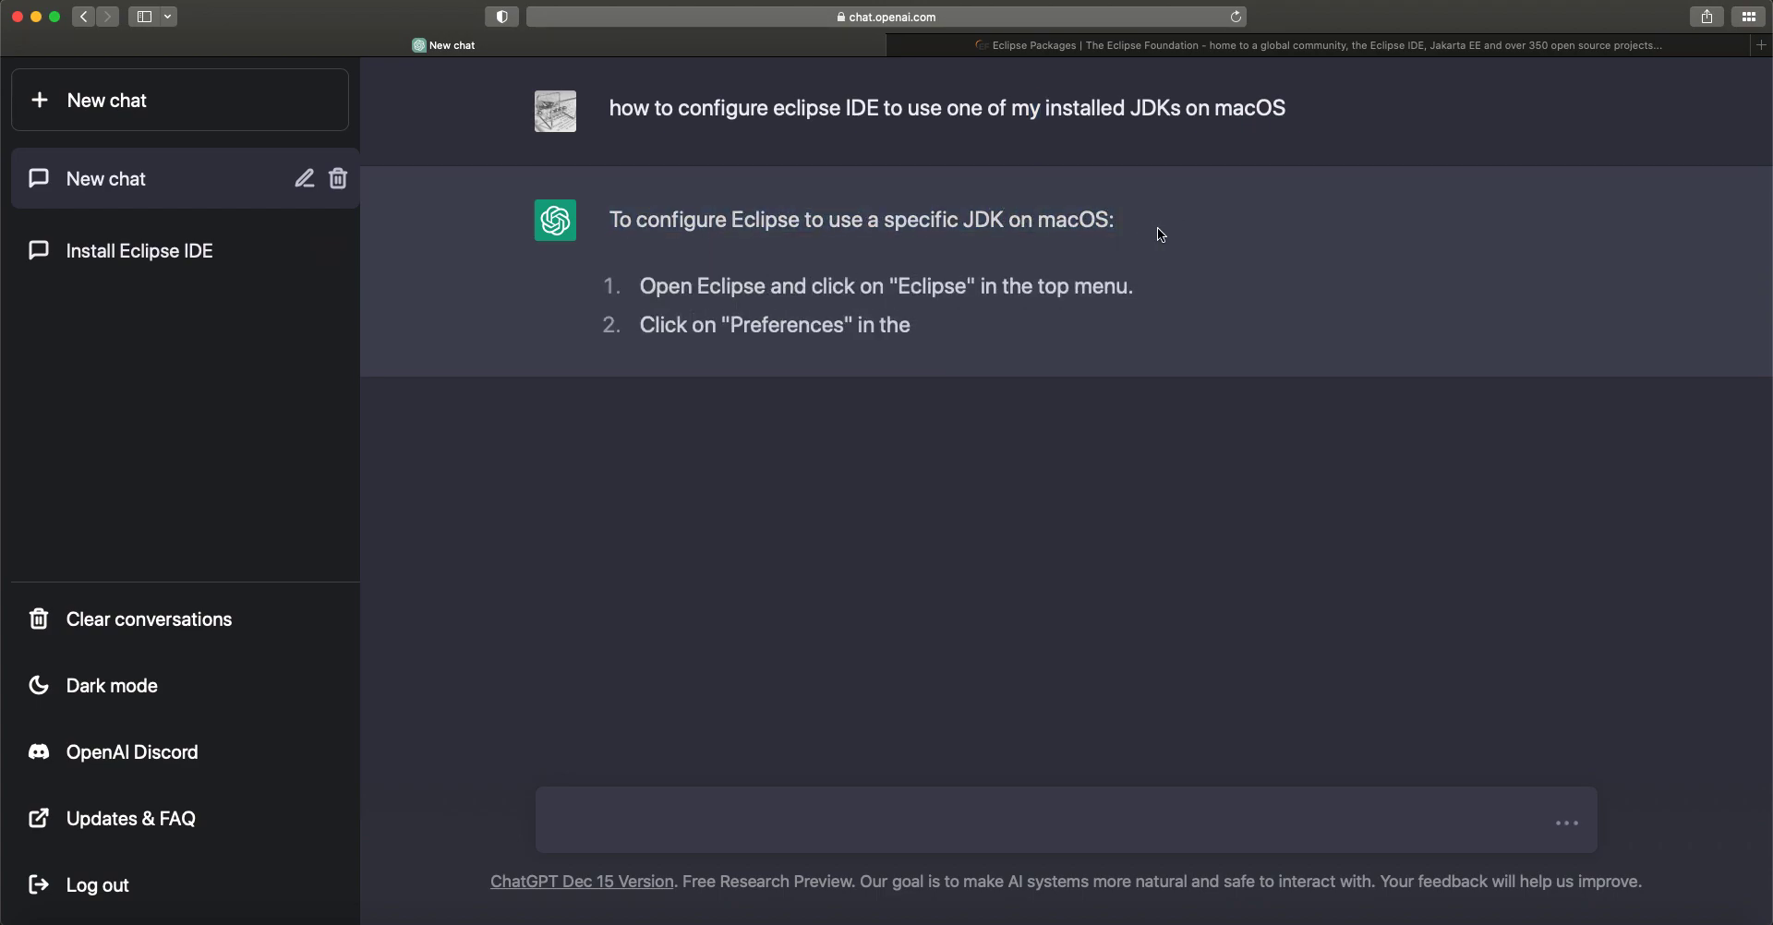
pyautogui.moveTo(696, 287); pyautogui.dragTo(870, 289)
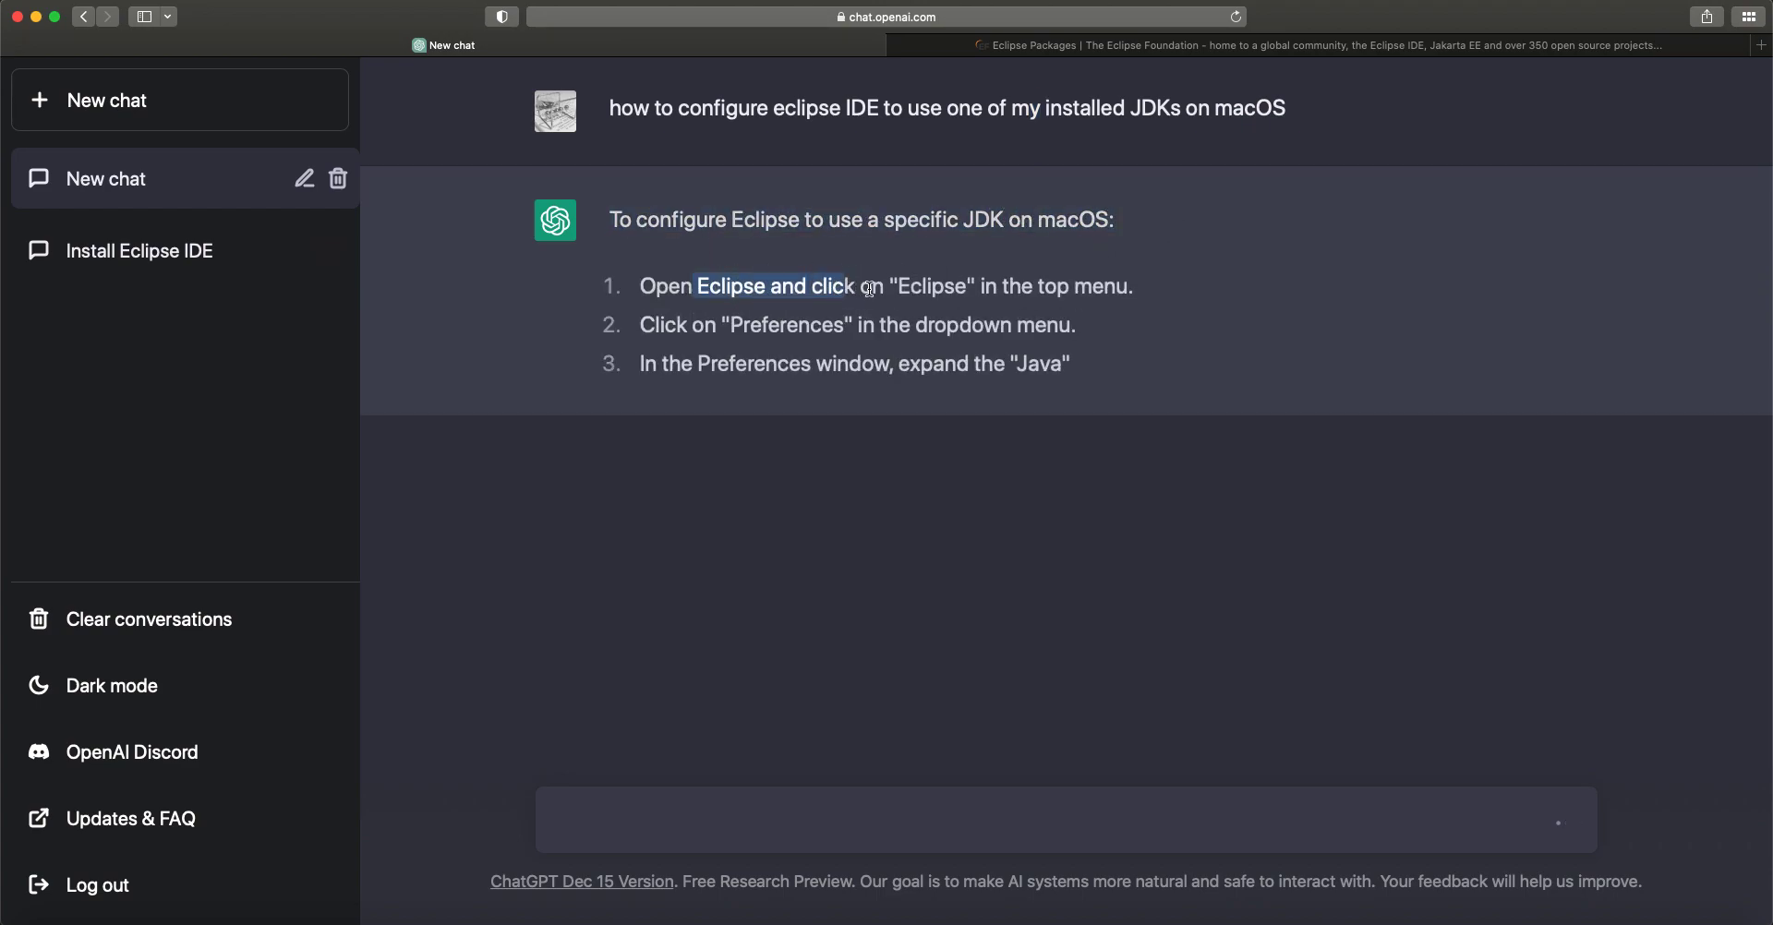
pyautogui.doubleClick(933, 286)
pyautogui.moveTo(650, 333); pyautogui.dragTo(812, 329)
pyautogui.doubleClick(785, 325)
pyautogui.moveTo(1099, 325); pyautogui.dragTo(920, 329)
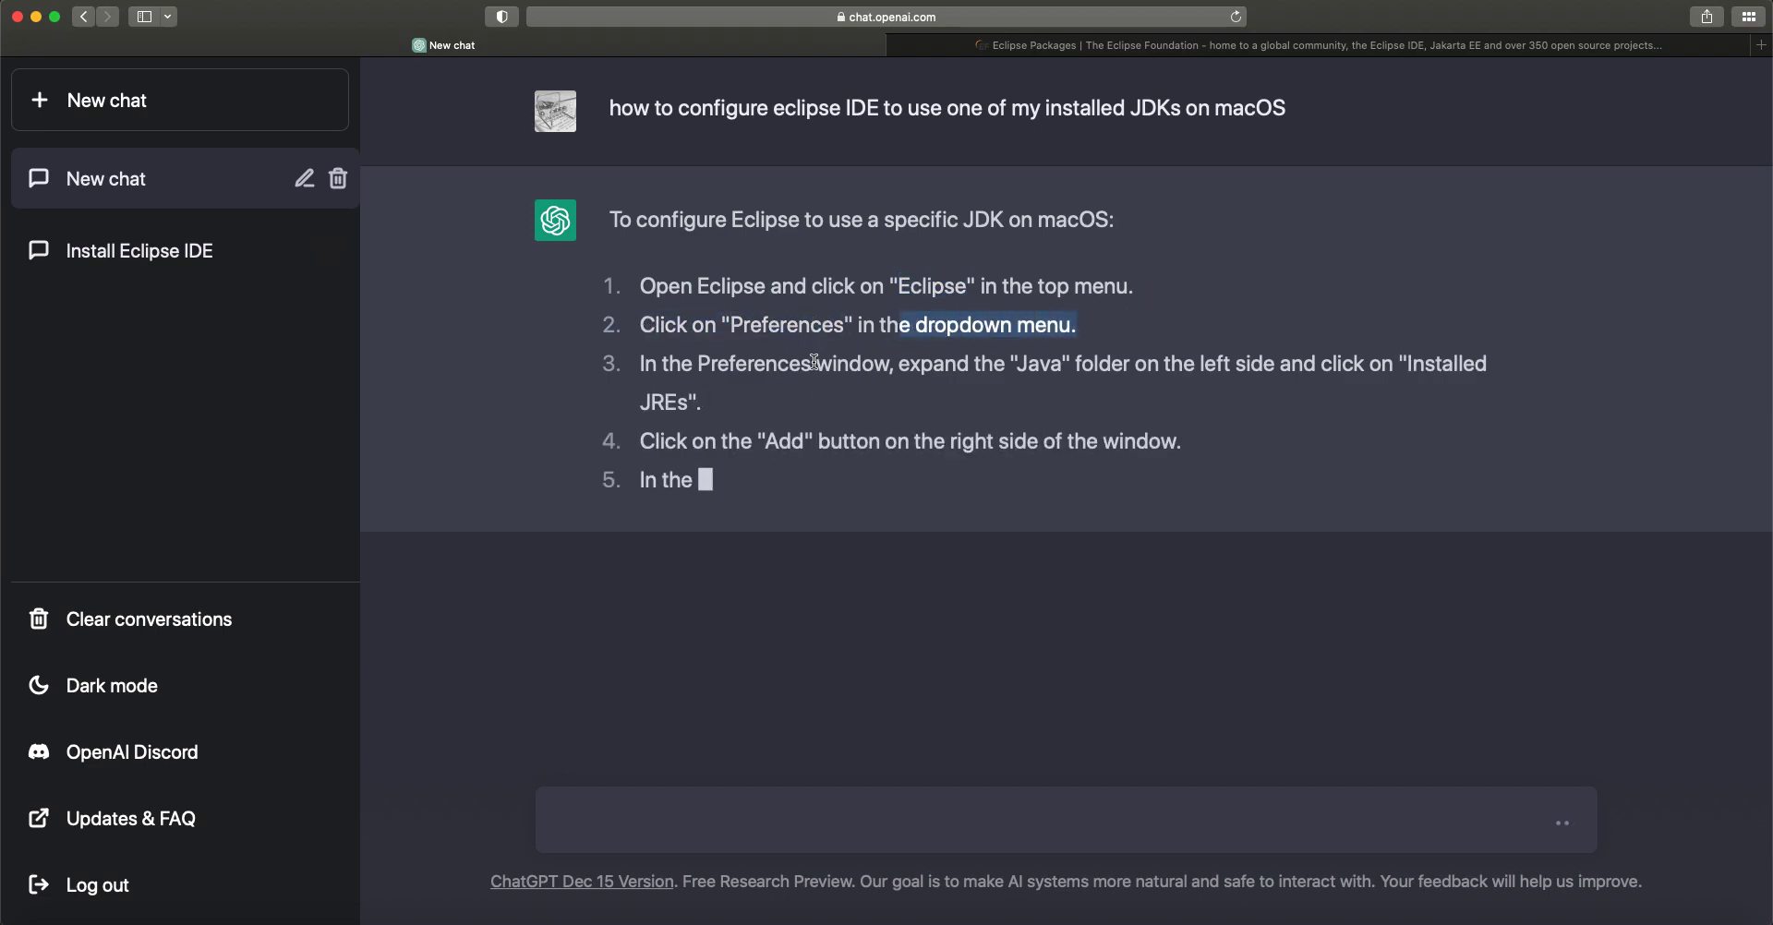
pyautogui.click(920, 329)
pyautogui.moveTo(1293, 109); pyautogui.dragTo(1205, 118)
pyautogui.click(1201, 125)
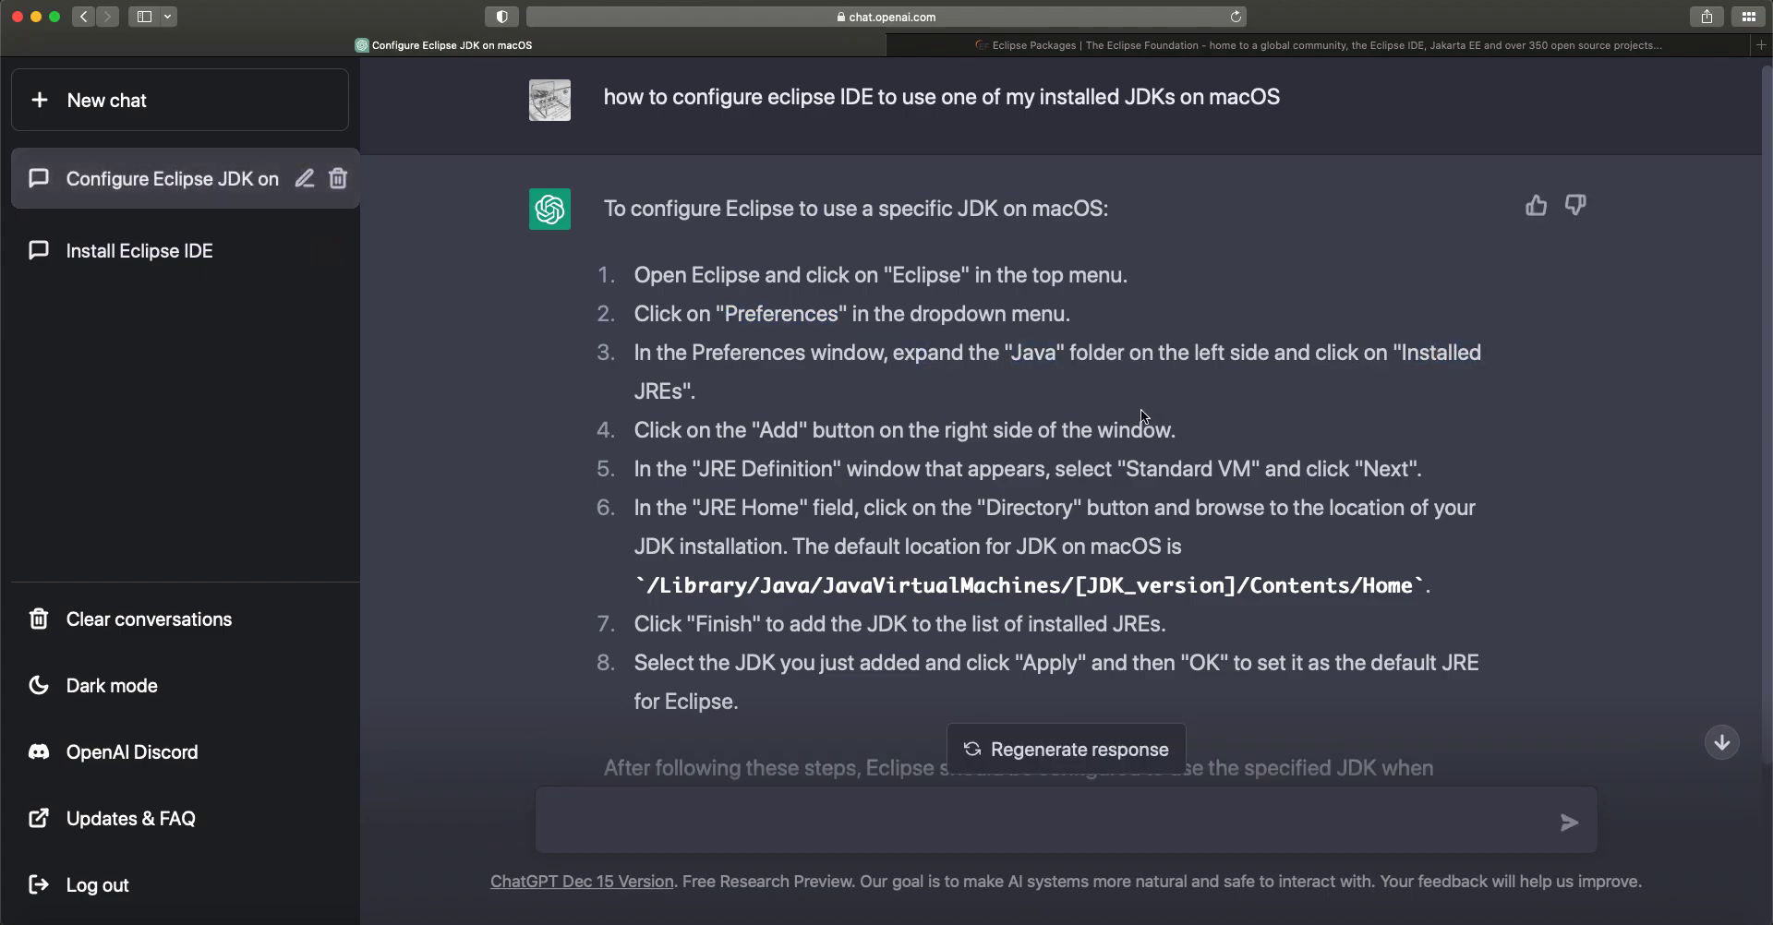
# Read the instructions on the JRE Definition window and the default JDK location on macOS.
pyautogui.moveTo(628, 475); pyautogui.dragTo(1444, 473)
pyautogui.click(1443, 474)
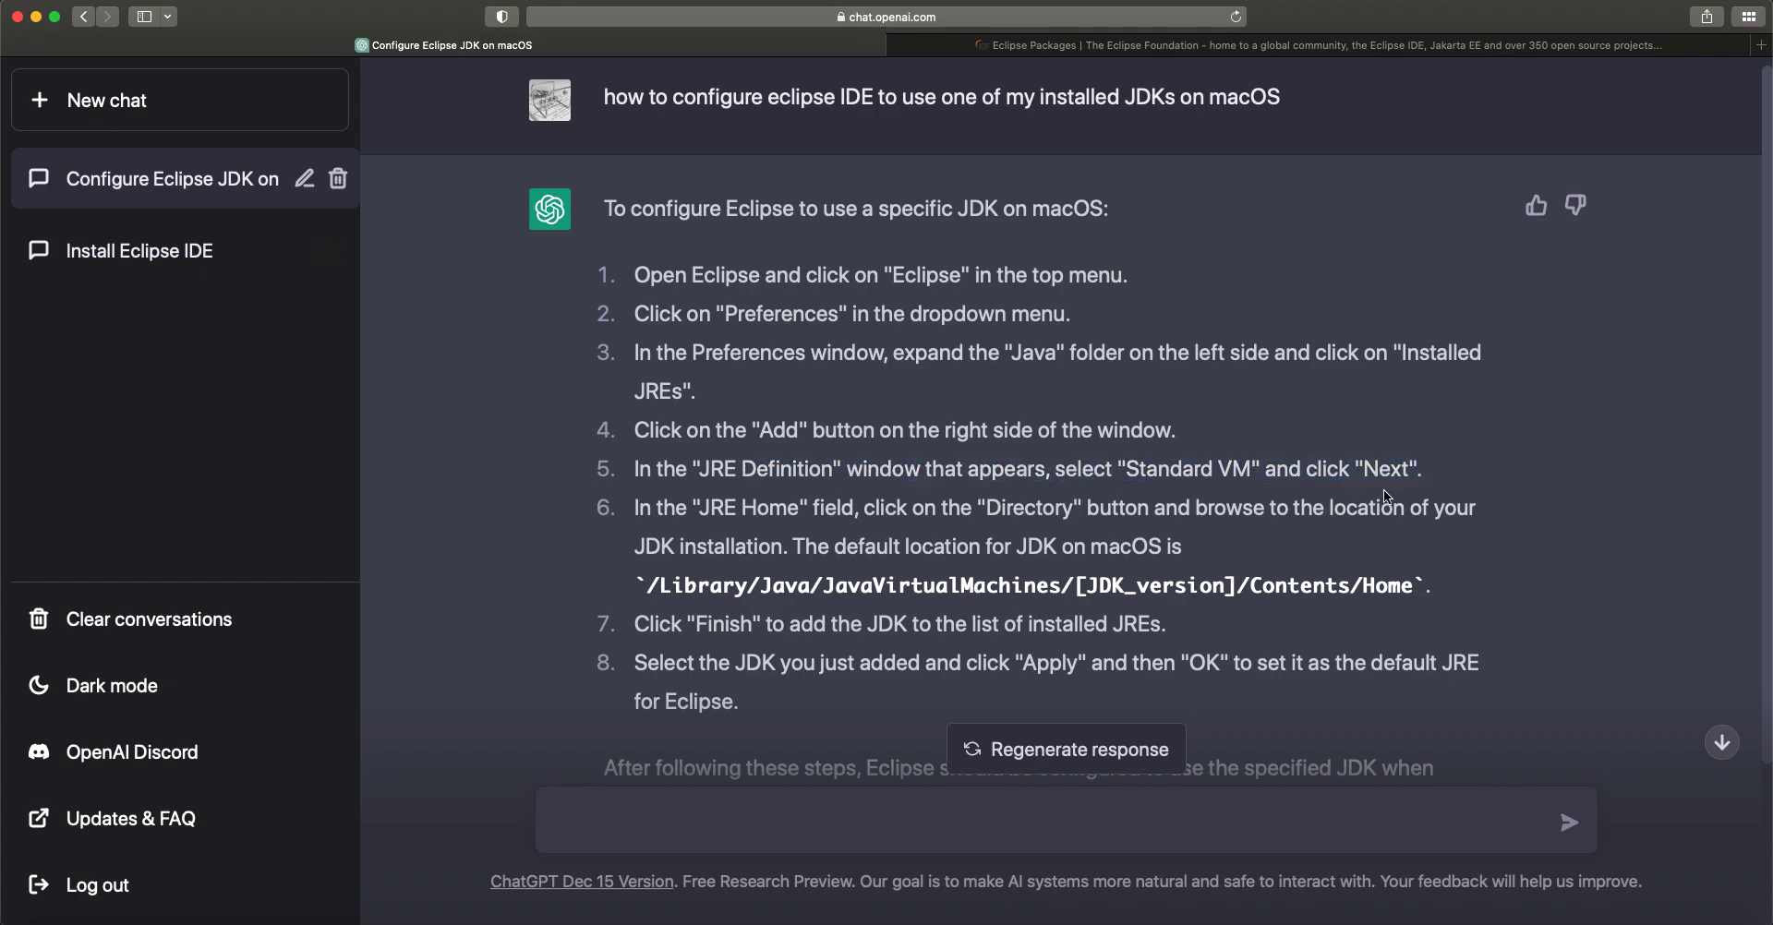
pyautogui.scroll(-1, 1214, 500)
pyautogui.moveTo(698, 489); pyautogui.dragTo(841, 489)
pyautogui.moveTo(974, 489); pyautogui.dragTo(1522, 491)
pyautogui.click(1477, 513)
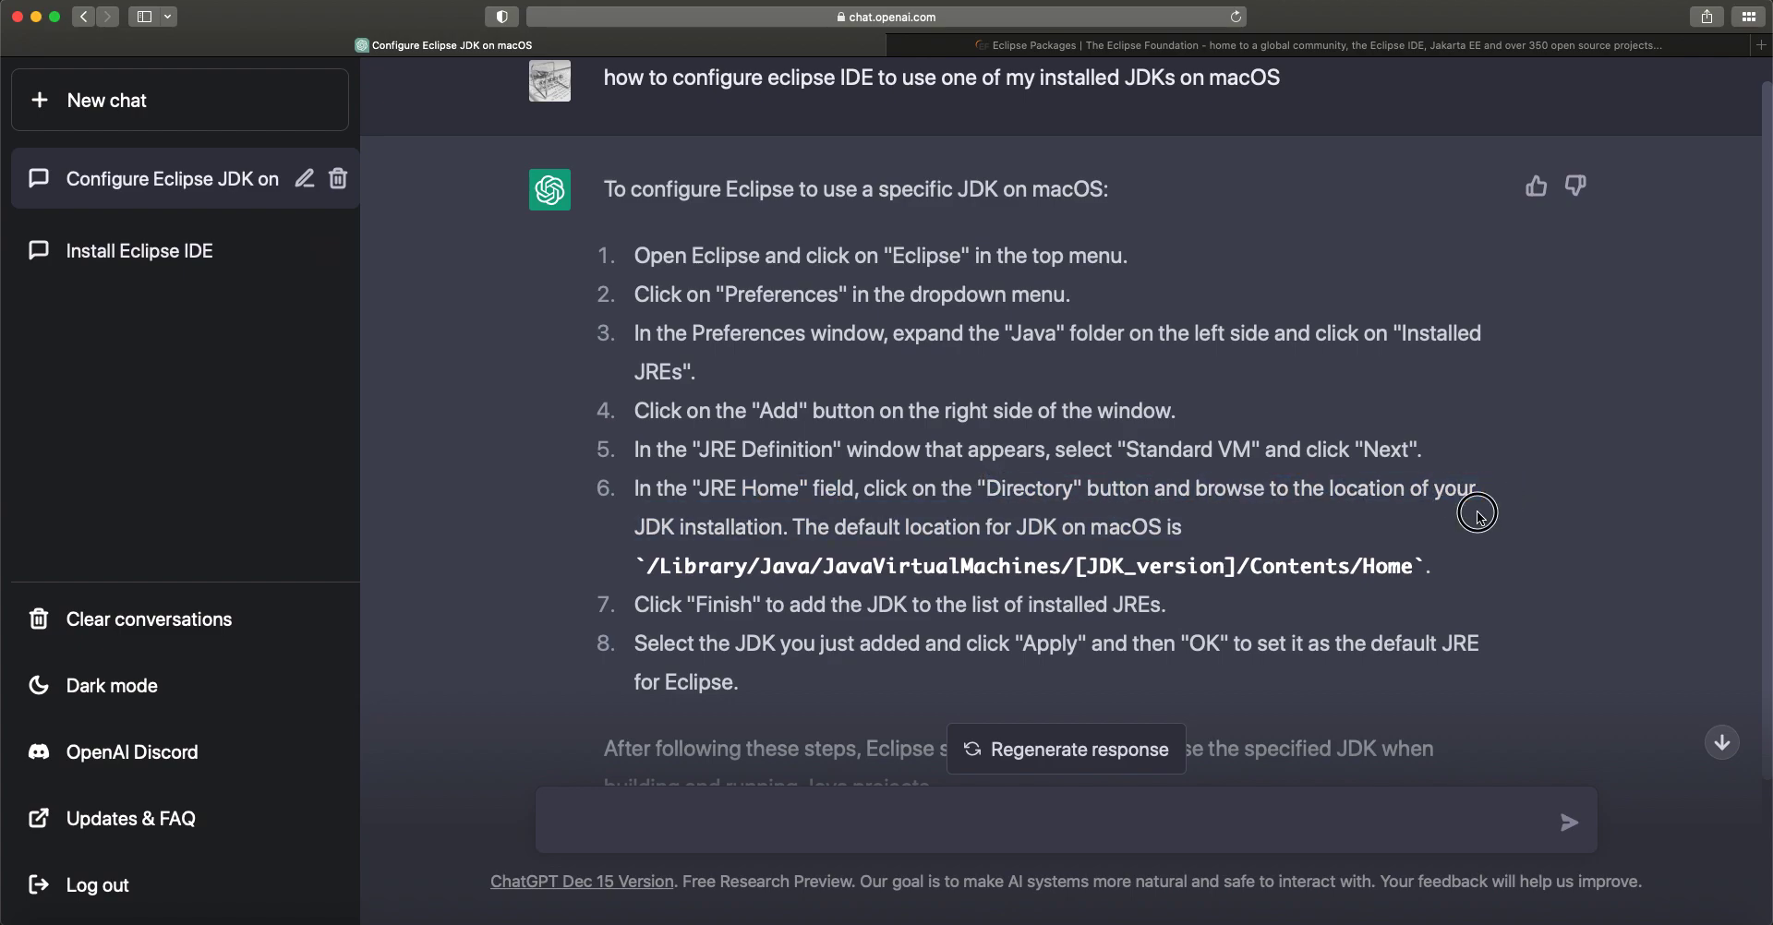
pyautogui.scroll(-4, 1381, 540)
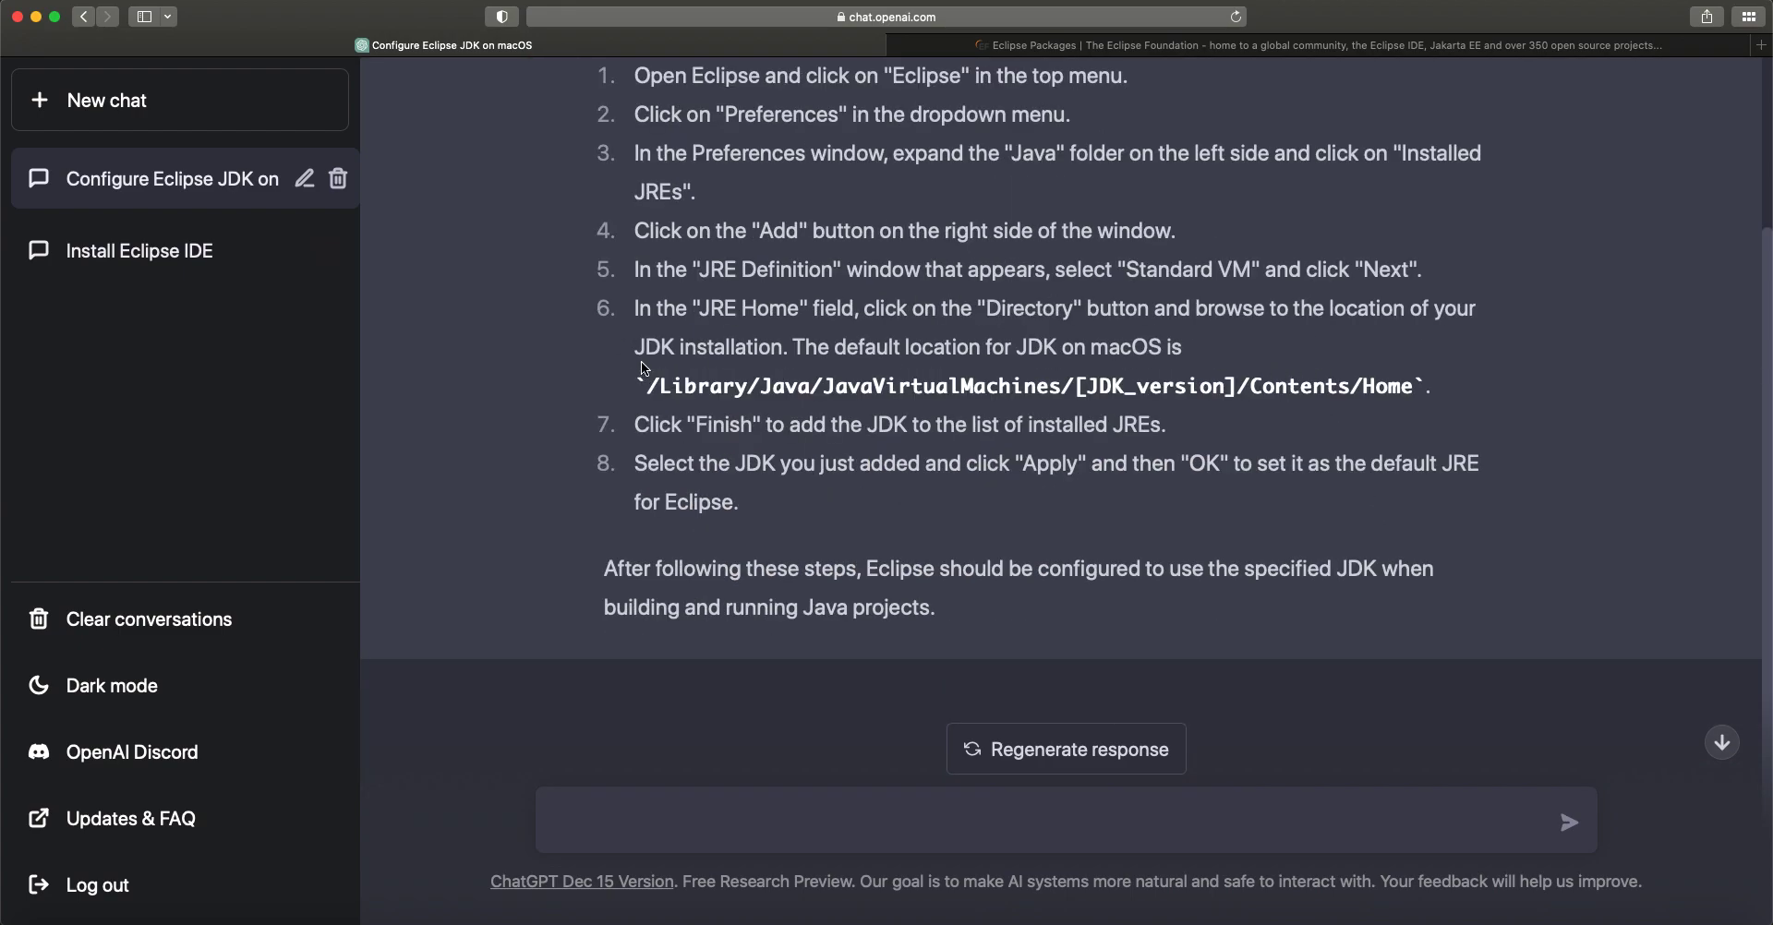
pyautogui.moveTo(643, 370); pyautogui.dragTo(795, 341)
pyautogui.click(798, 351)
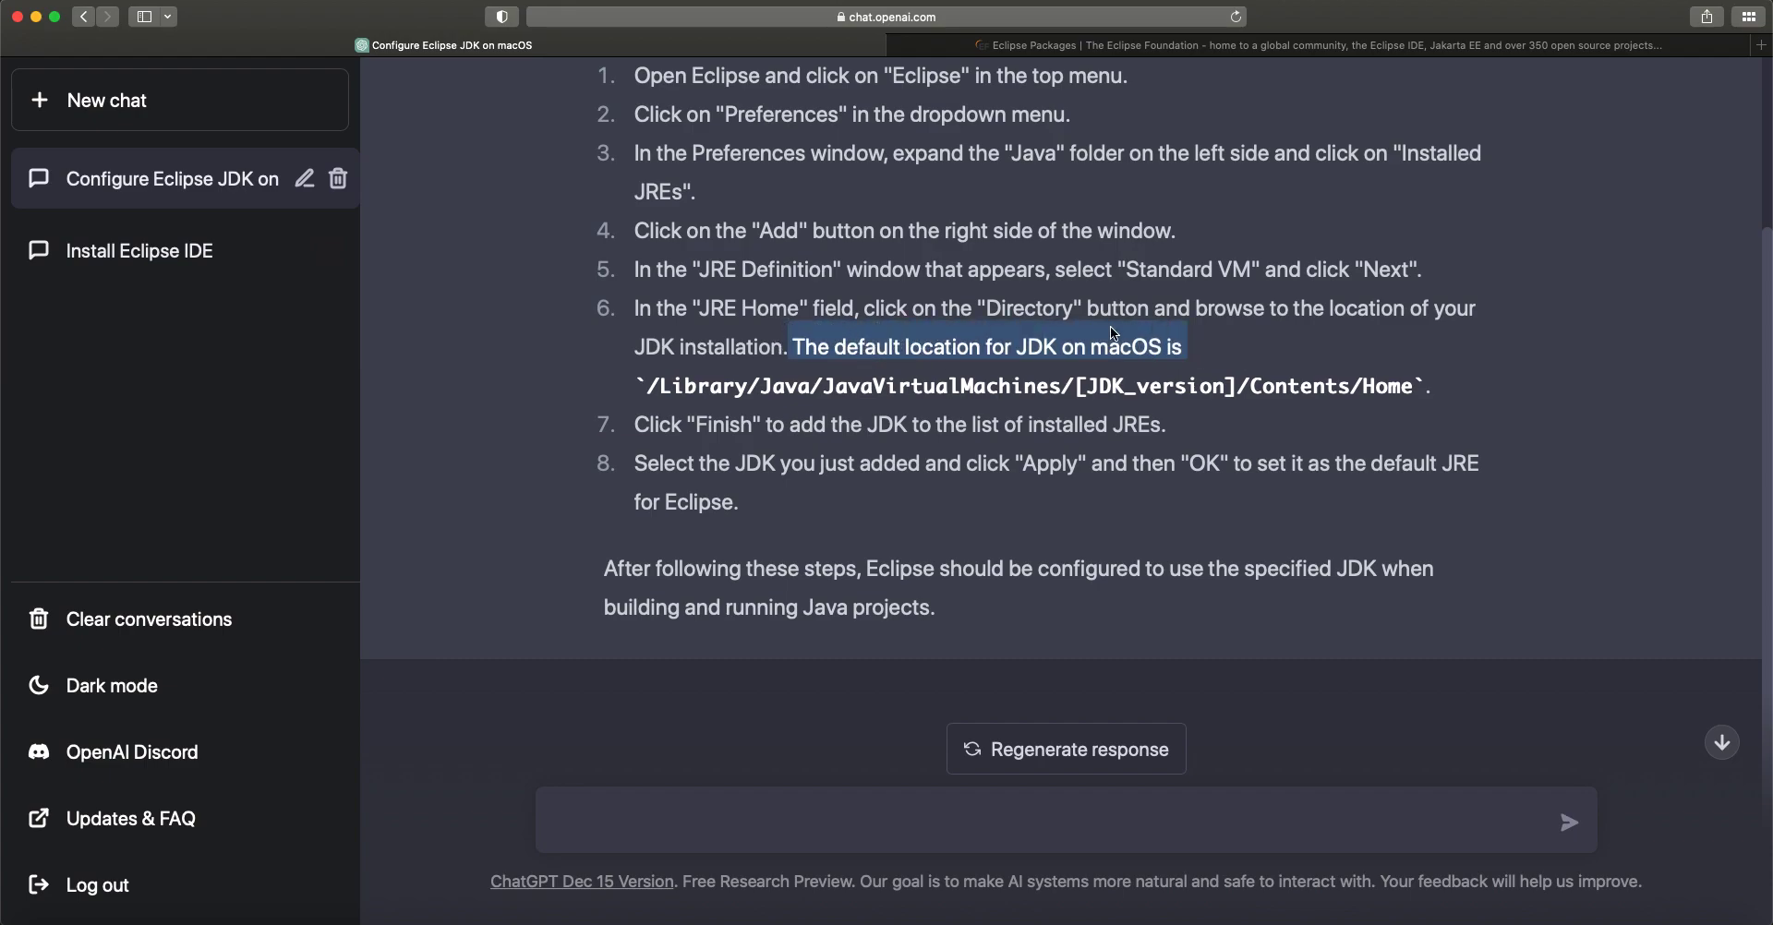
pyautogui.click(1294, 346)
pyautogui.moveTo(648, 390); pyautogui.dragTo(1238, 389)
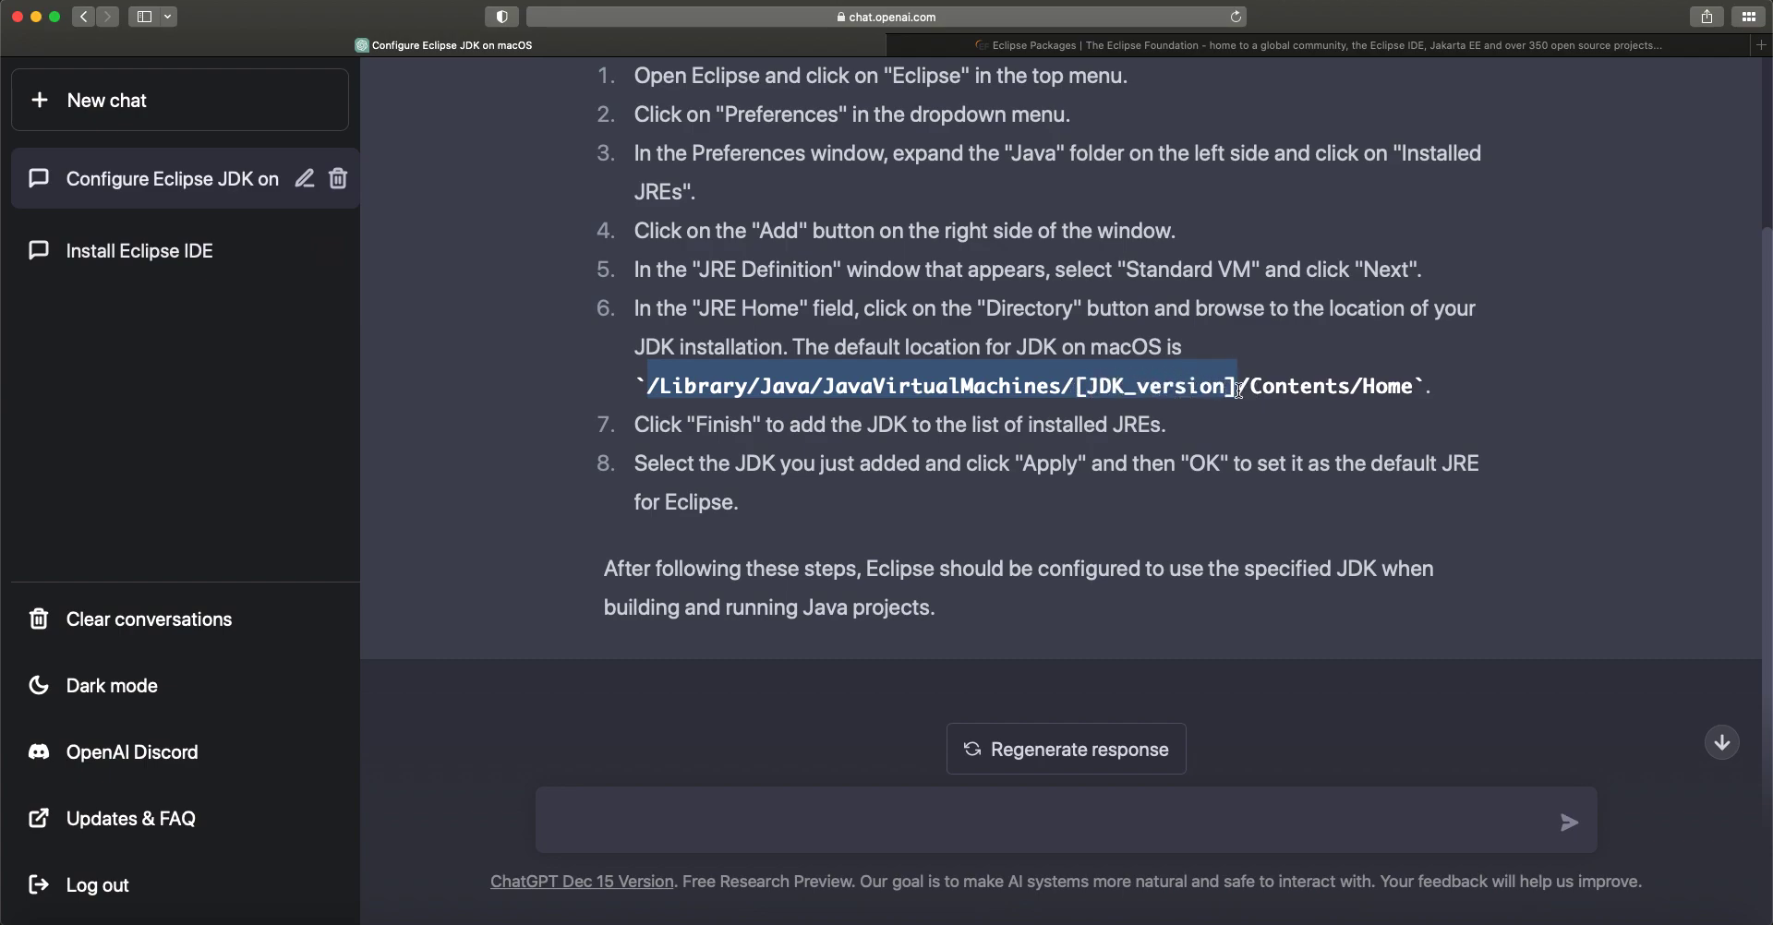
pyautogui.doubleClick(1110, 391)
pyautogui.doubleClick(1385, 386)
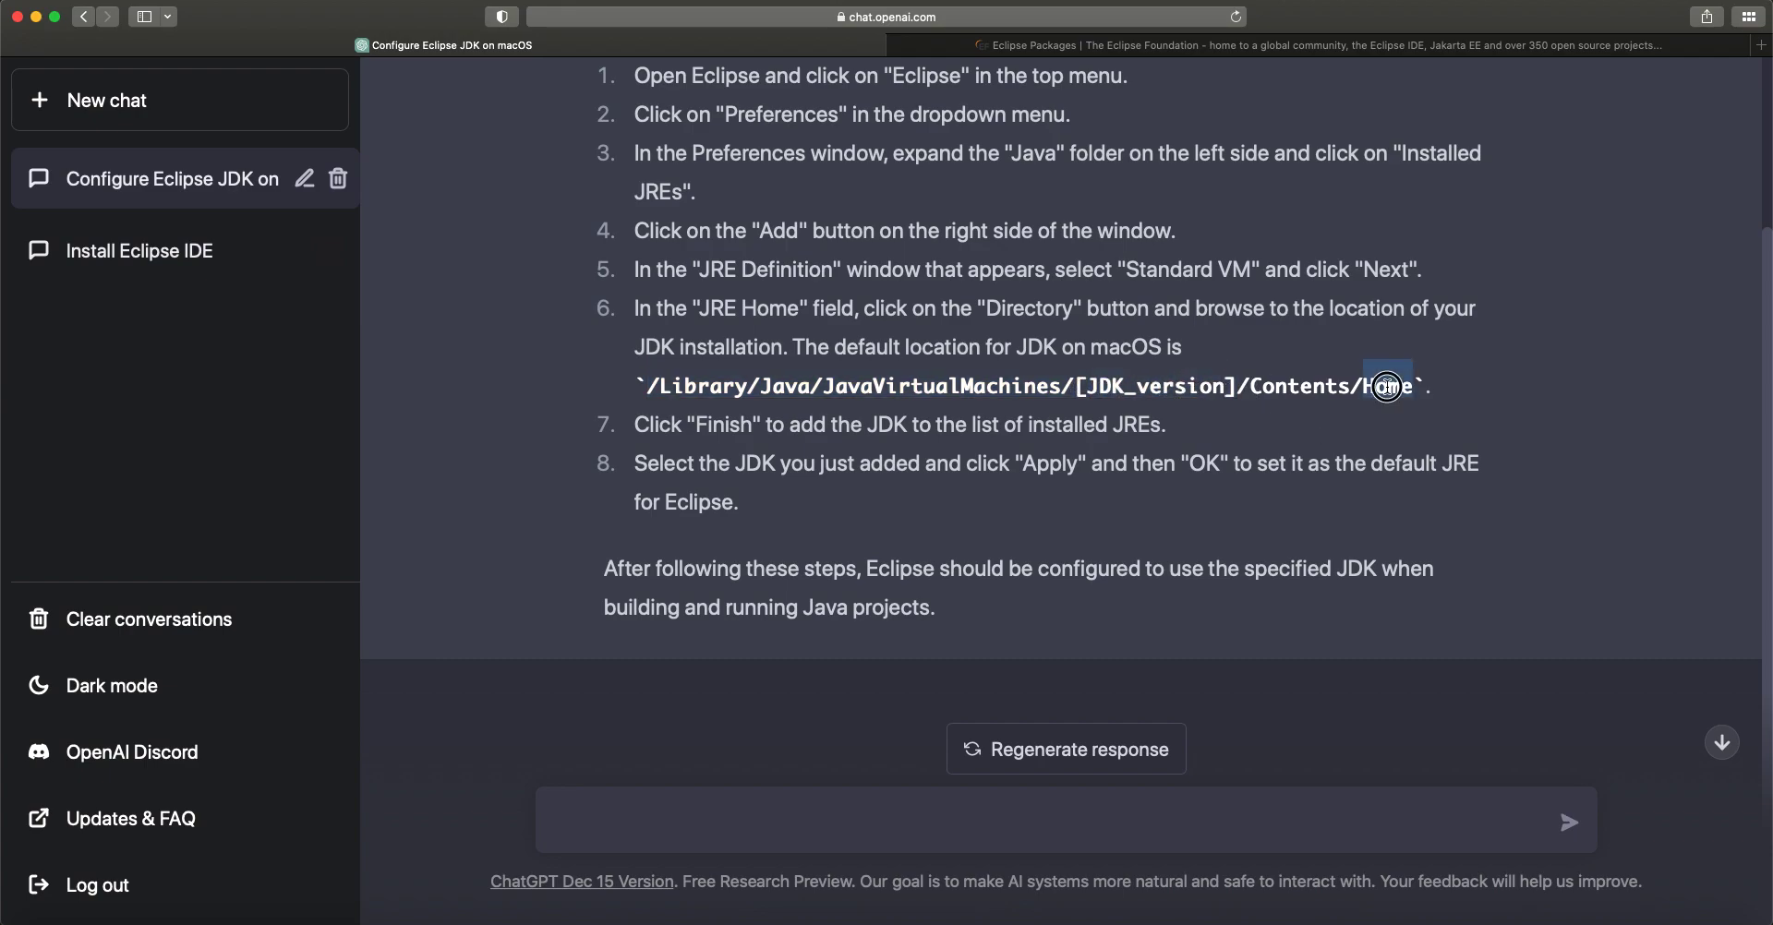
# Read the final instructions on adding the JDK, setting it as the default JRE, and the closing remark.
pyautogui.moveTo(717, 430); pyautogui.dragTo(1222, 411)
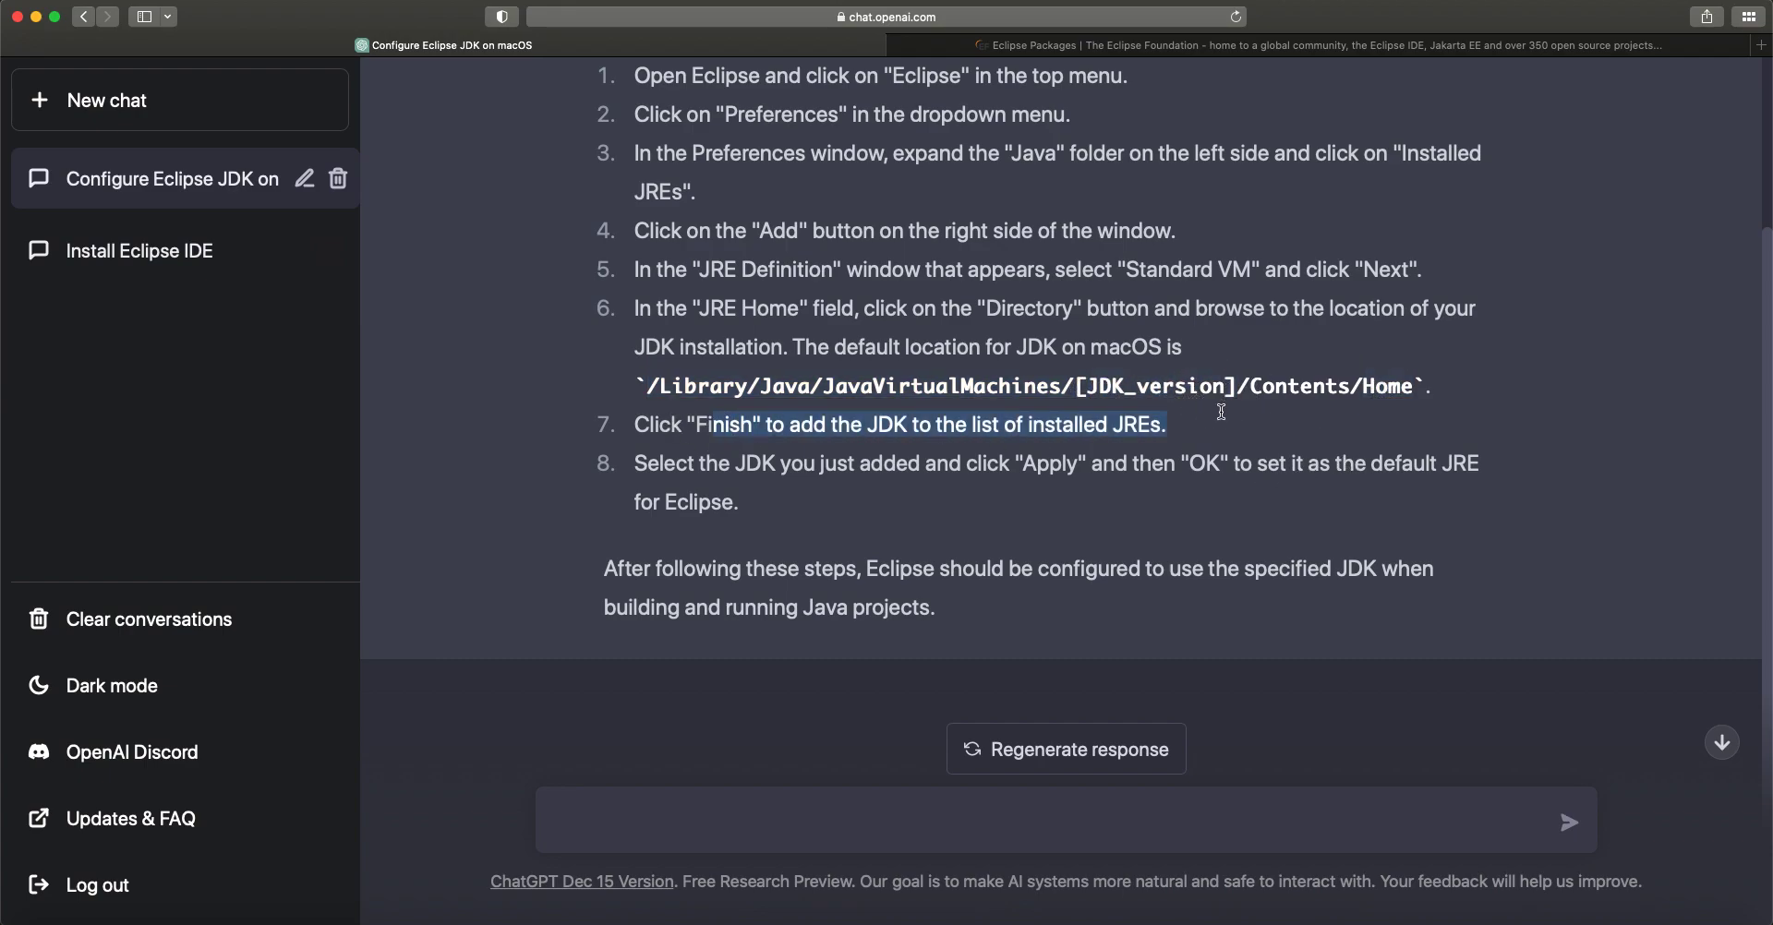
pyautogui.click(1210, 445)
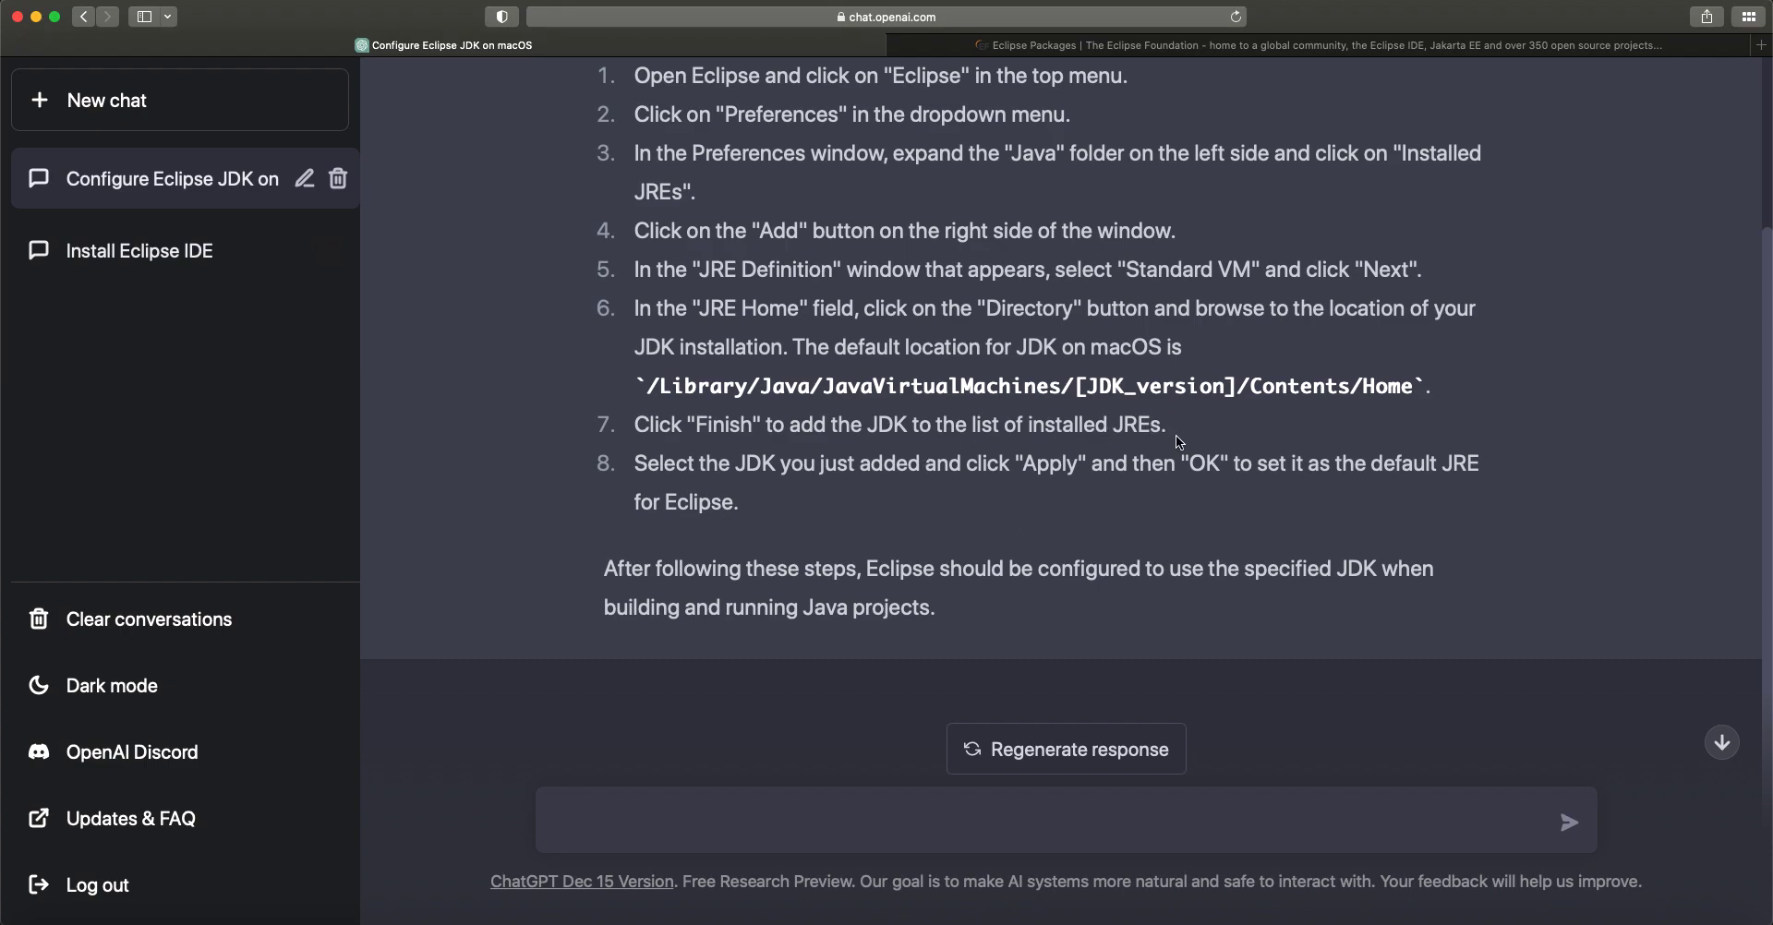
pyautogui.moveTo(634, 475); pyautogui.dragTo(1415, 507)
pyautogui.click(1415, 506)
pyautogui.moveTo(793, 463); pyautogui.dragTo(600, 120)
pyautogui.click(1176, 515)
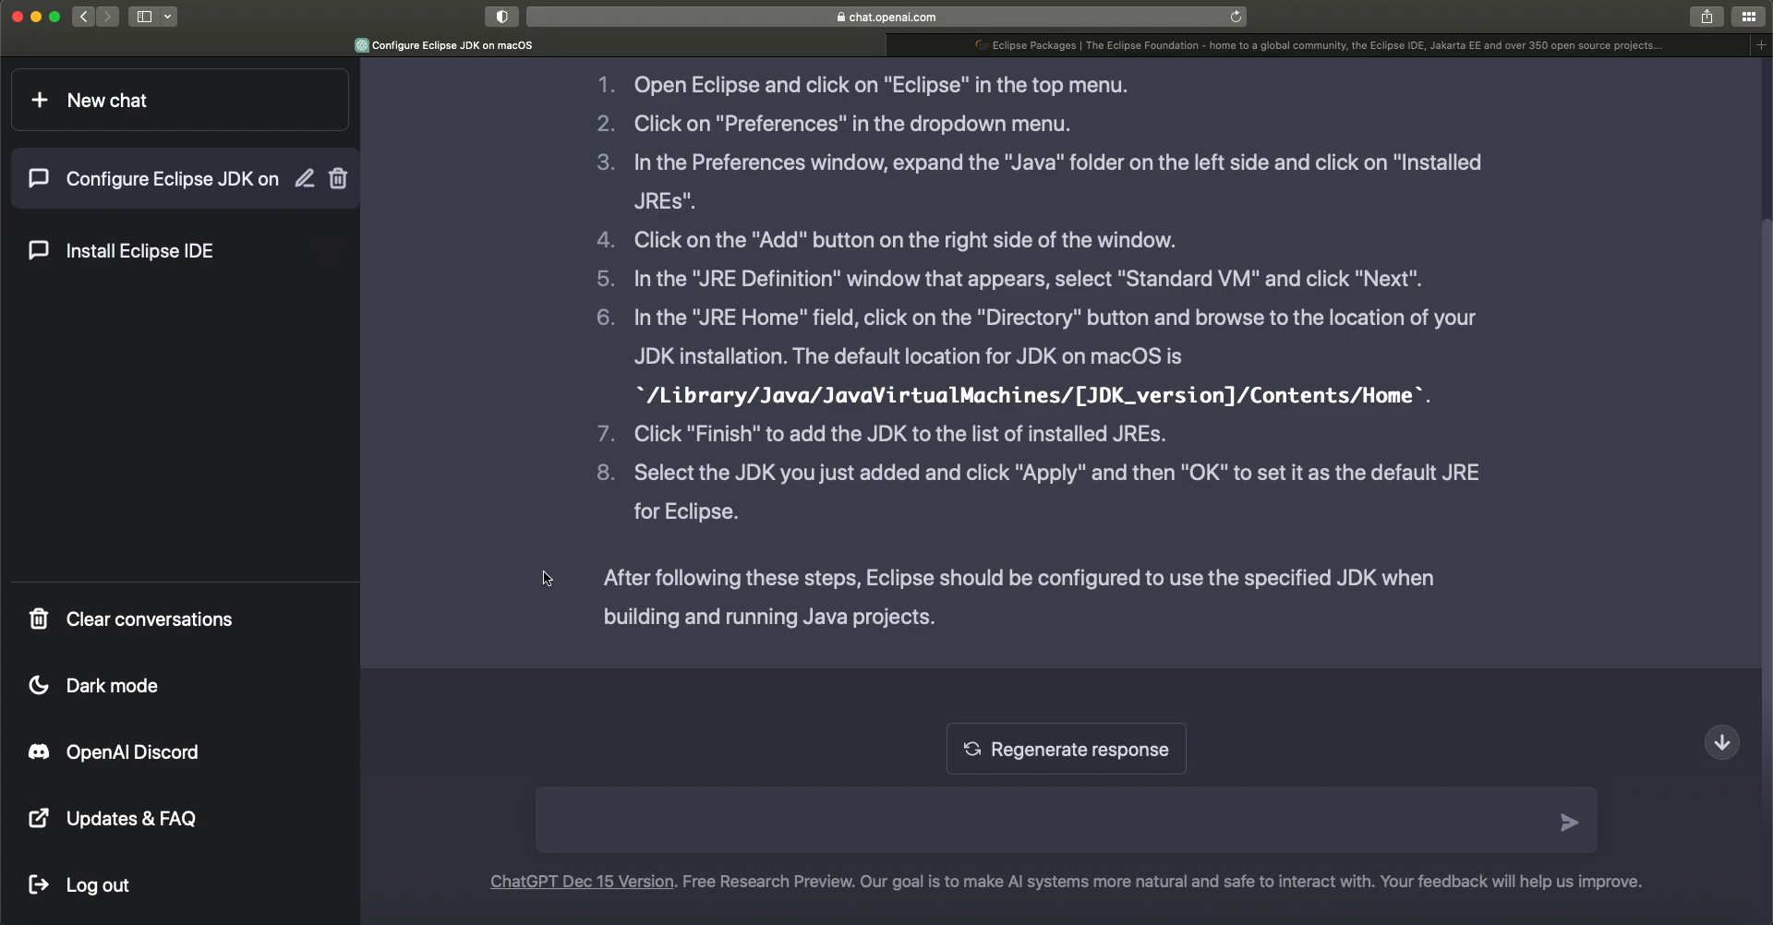
pyautogui.moveTo(545, 574); pyautogui.dragTo(1013, 625)
pyautogui.click(873, 586)
pyautogui.click(1013, 625)
pyautogui.scroll(-1, 992, 626)
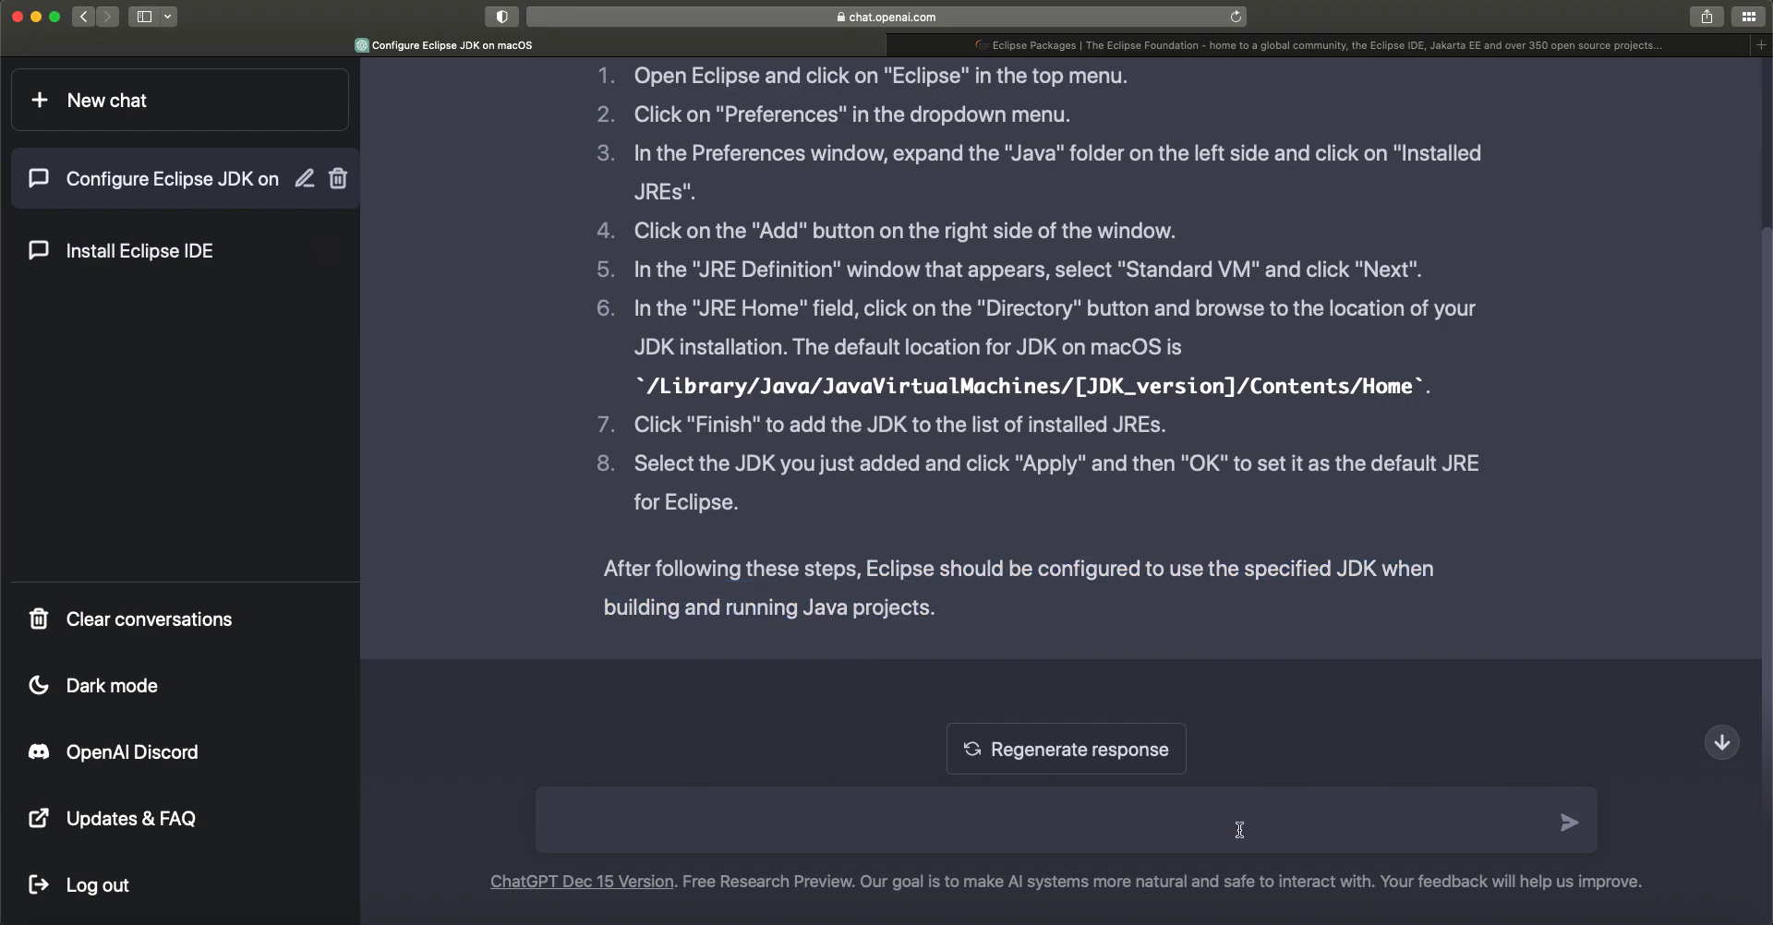
# Switch to Eclipse IDE and show the Installed JREs page of the Java preferences, moving the dialog toward the screen centre.
pyautogui.click(621, 916)
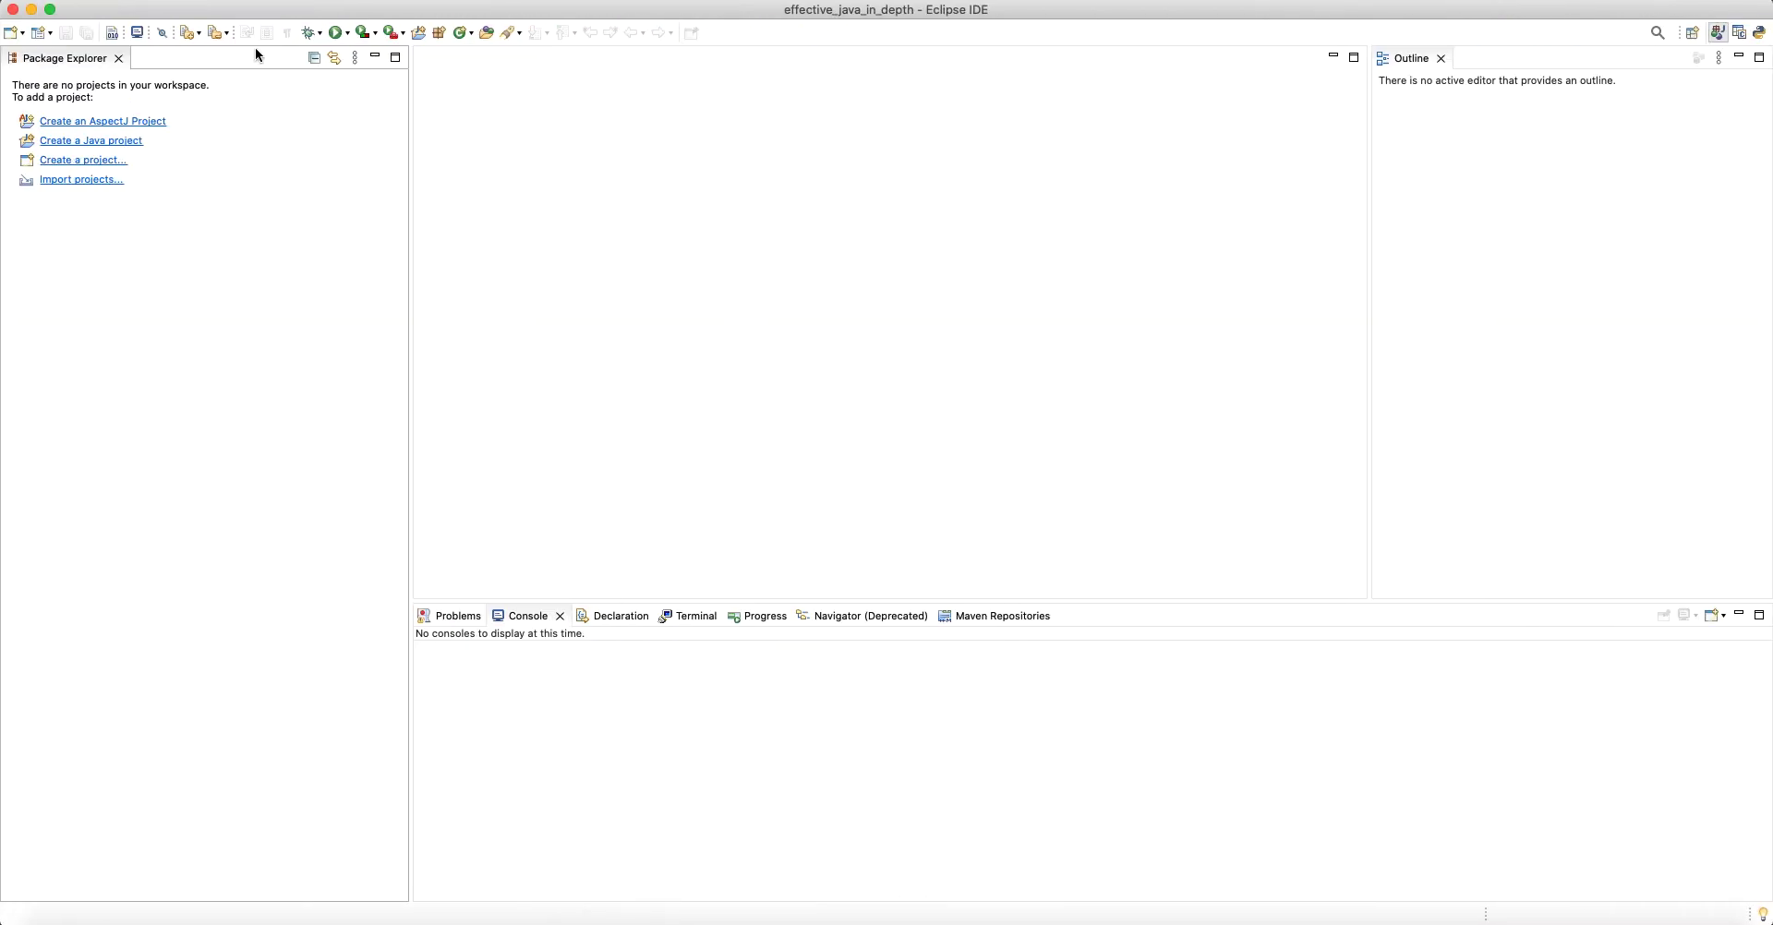
pyautogui.click(81, 2)
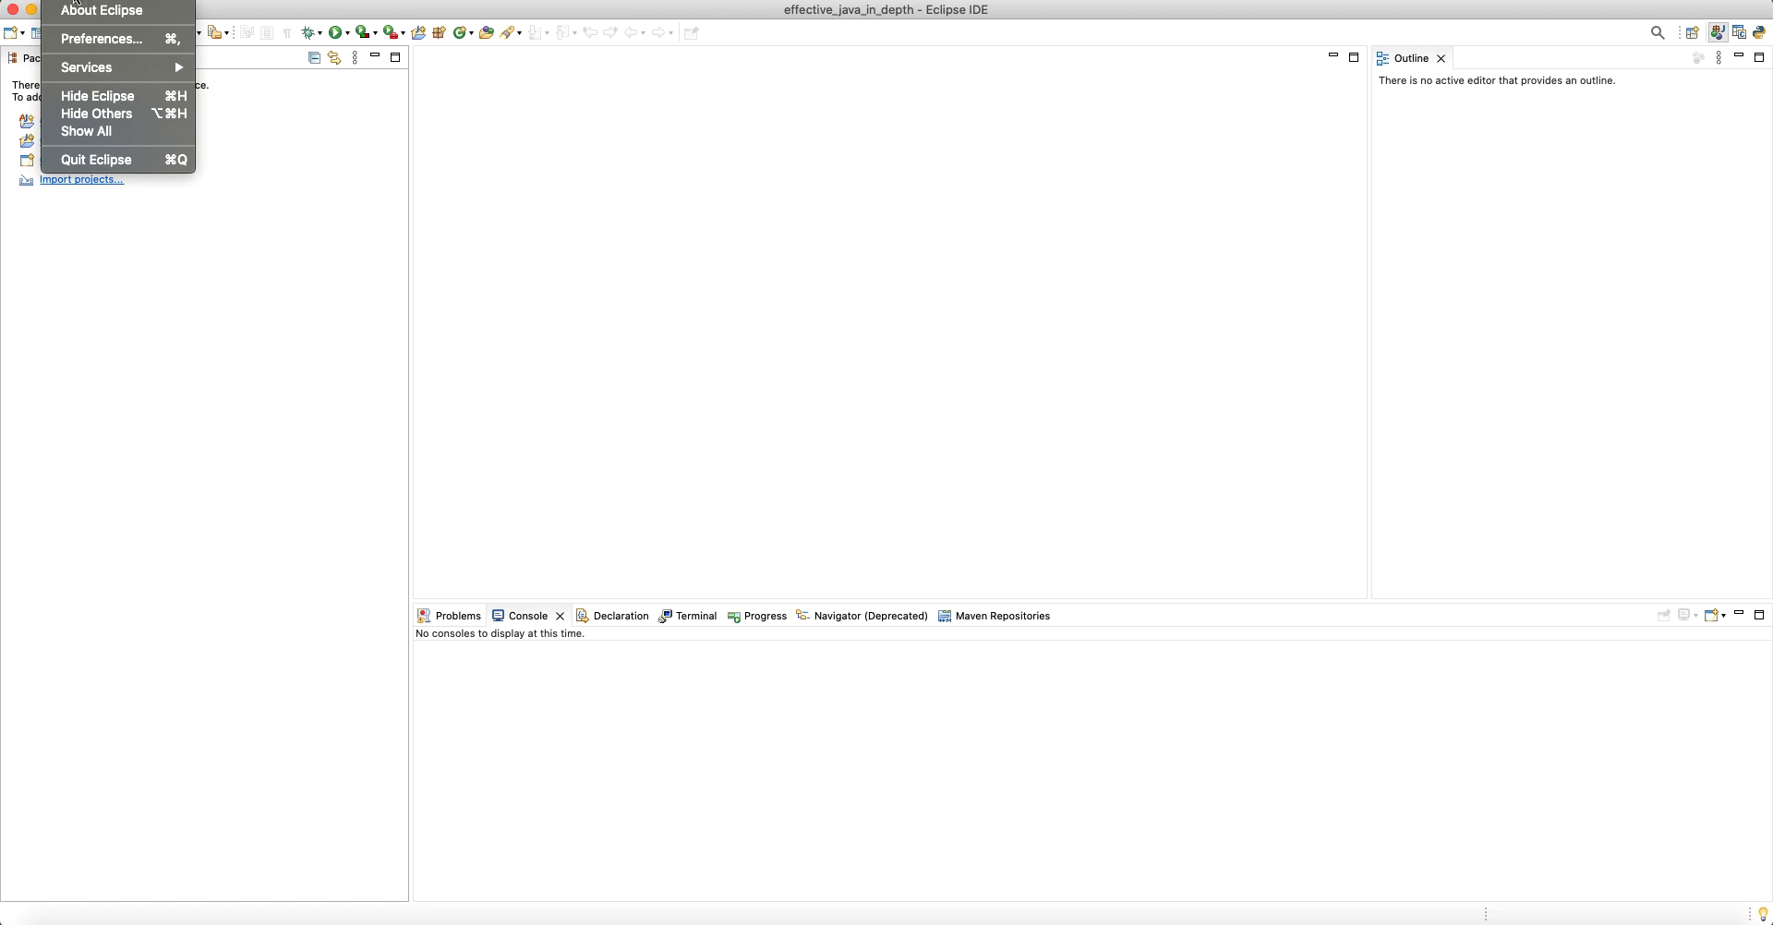
pyautogui.click(88, 38)
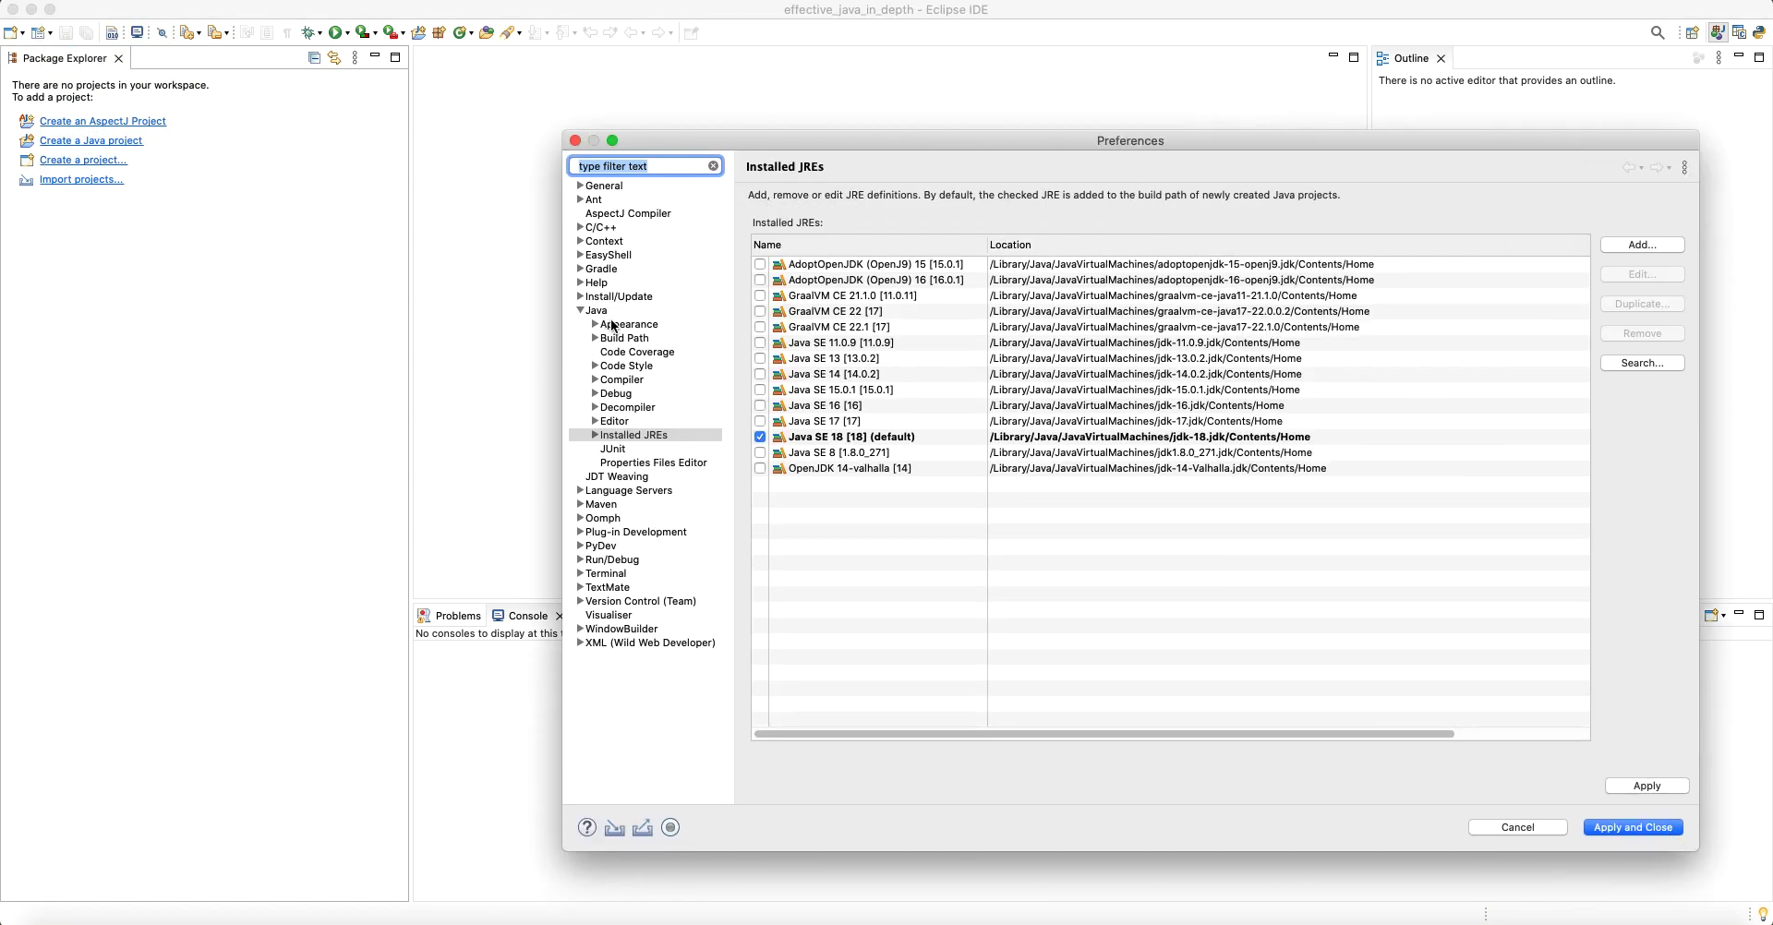
pyautogui.click(595, 313)
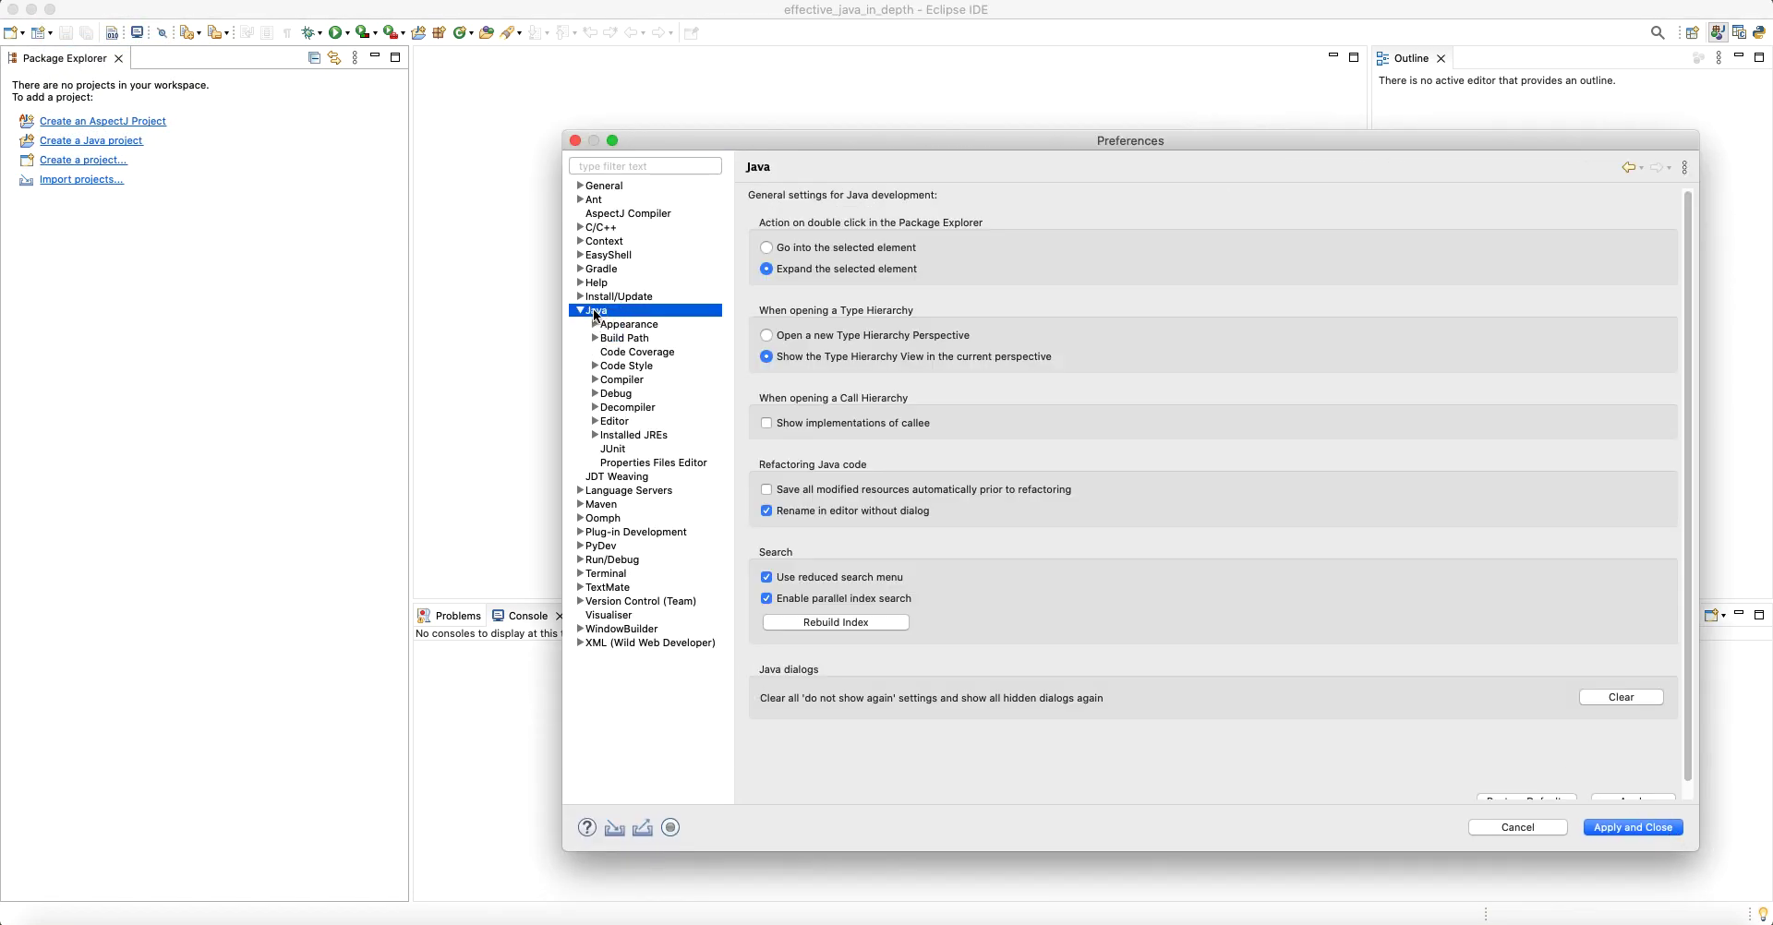
pyautogui.click(633, 435)
pyautogui.moveTo(718, 144); pyautogui.dragTo(473, 85)
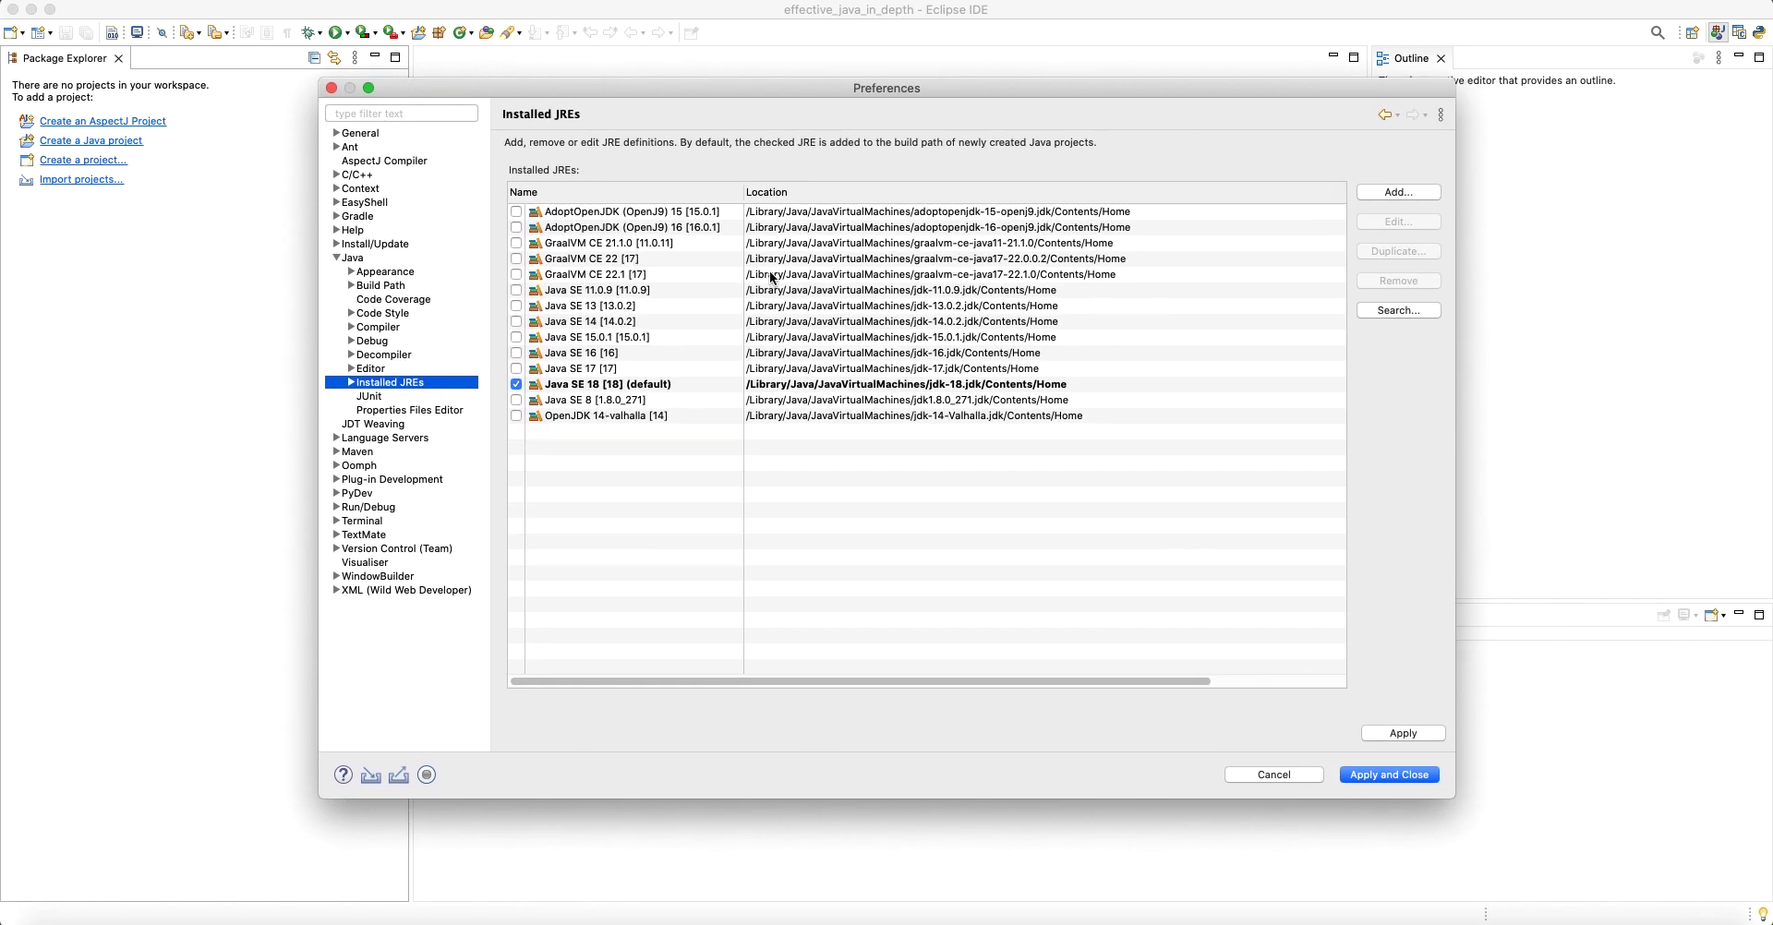
# Search the JavaVirtualMachines directory for installed JREs to add to the list.
pyautogui.click(1399, 310)
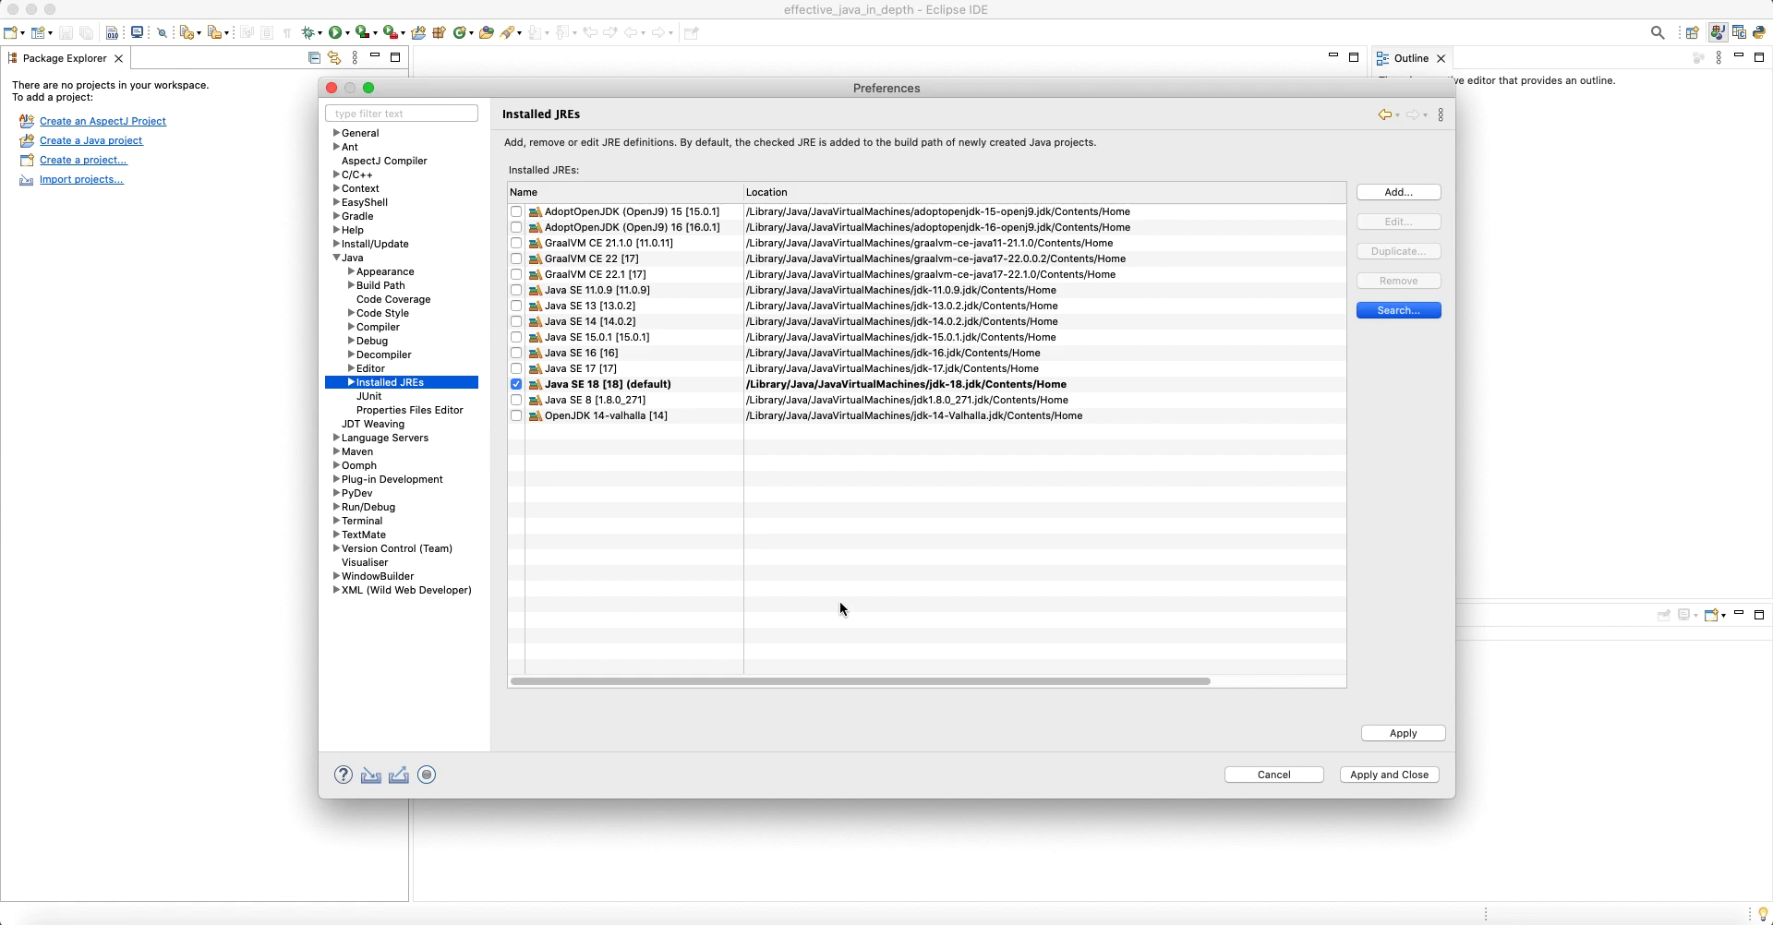
pyautogui.click(882, 146)
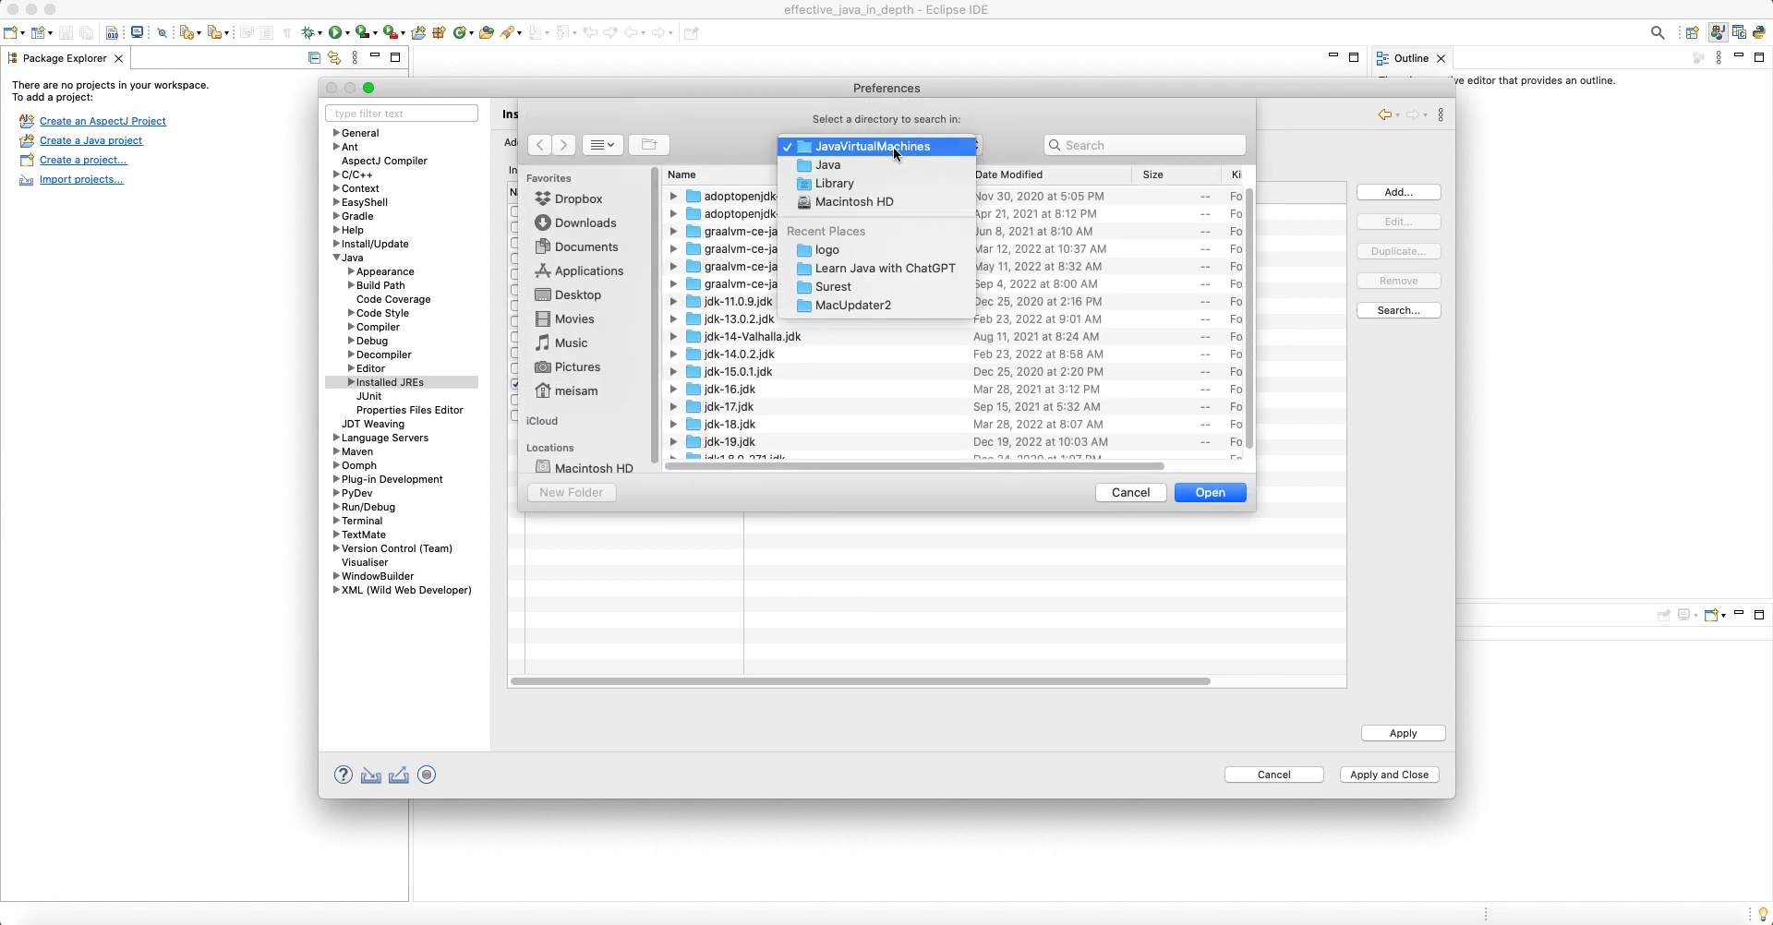
pyautogui.click(832, 146)
pyautogui.click(1233, 491)
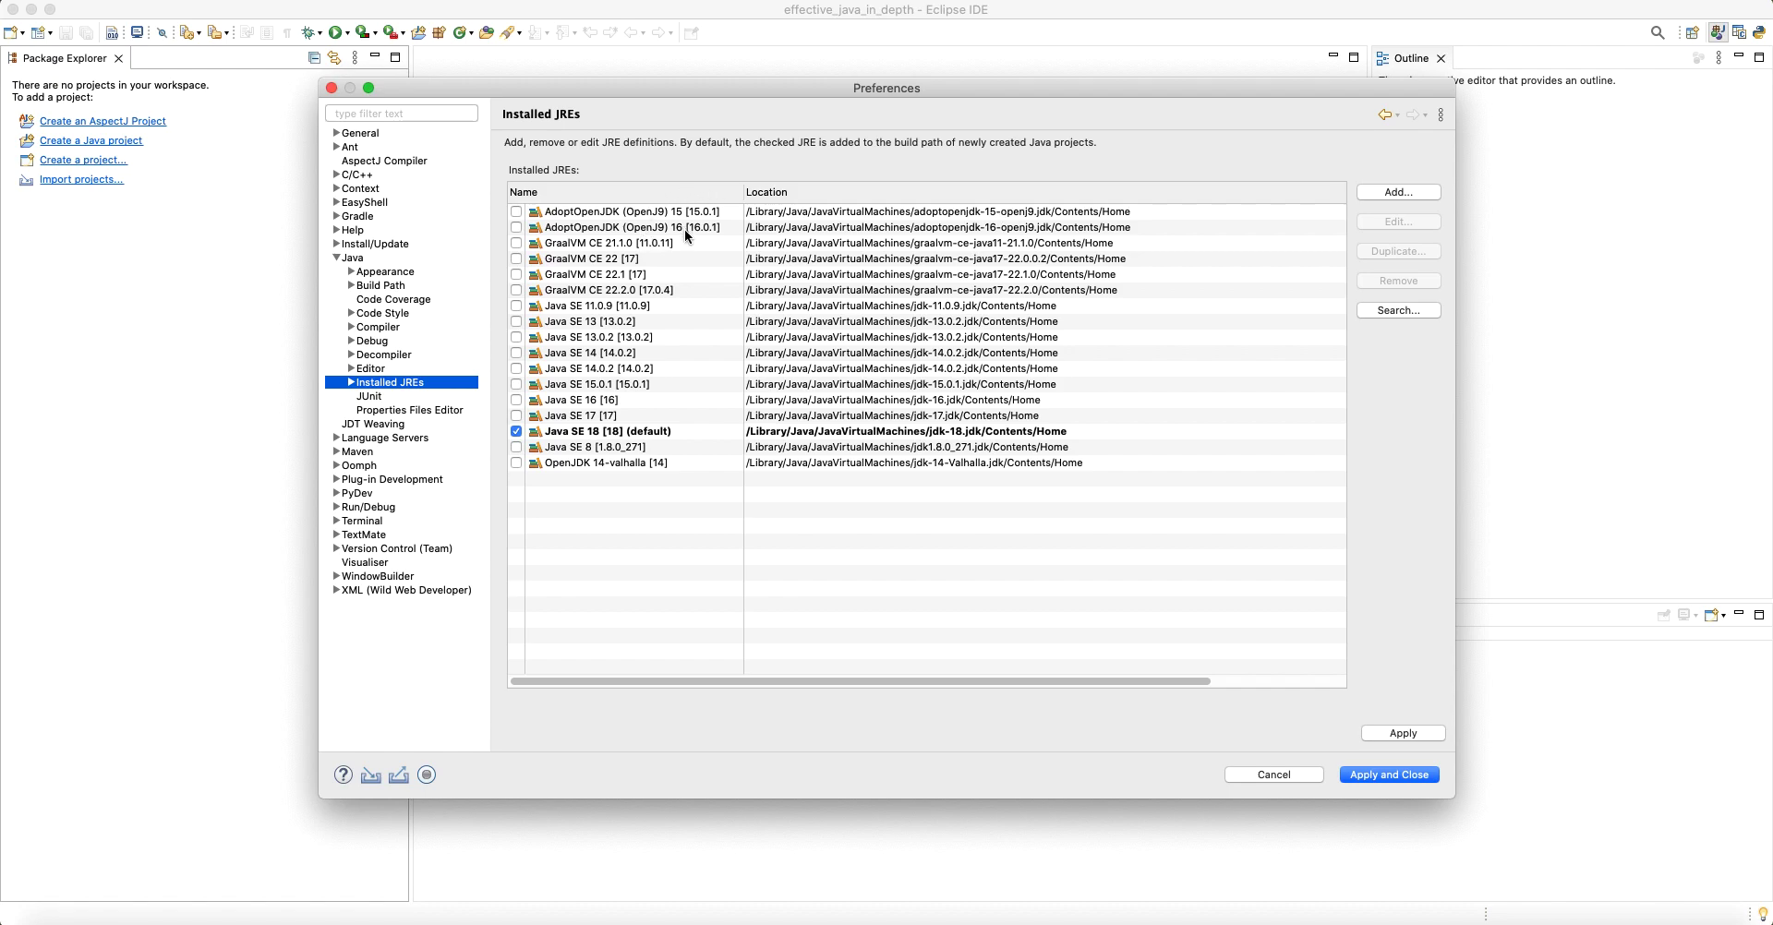
# Go through the installed JREs one by one, from AdoptOpenJDK 15 to Java SE 13.0.2, checking for duplicates.
pyautogui.click(656, 211)
pyautogui.click(637, 227)
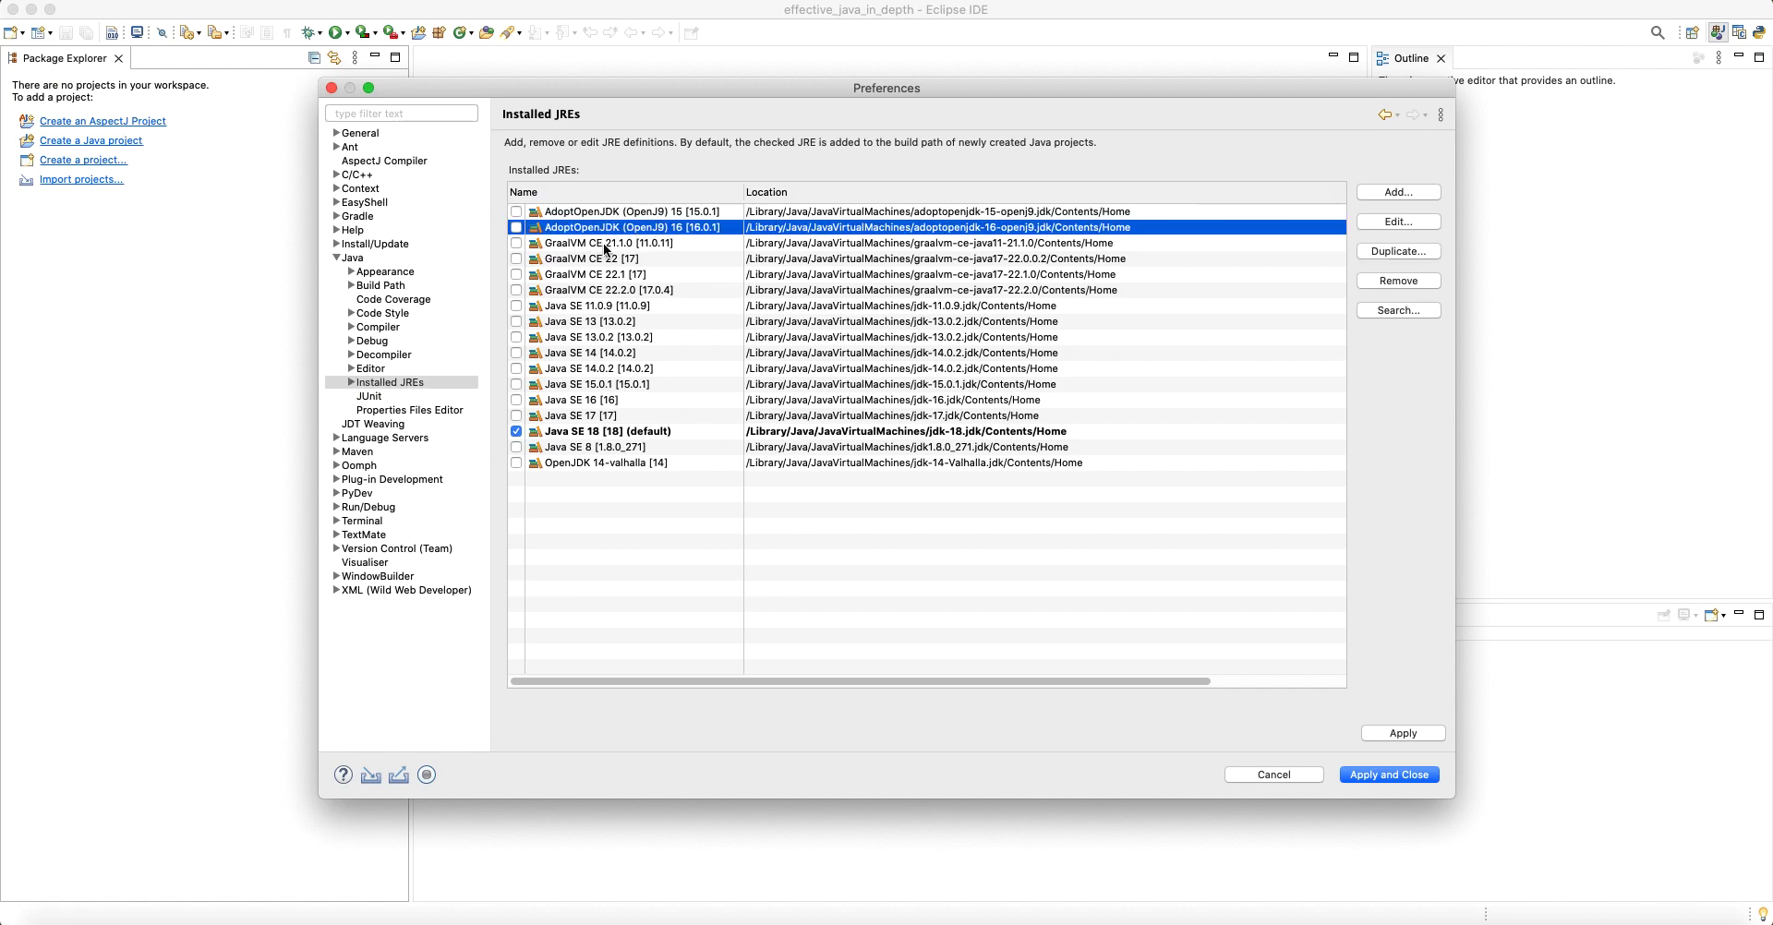
pyautogui.click(605, 246)
pyautogui.click(599, 260)
pyautogui.click(578, 276)
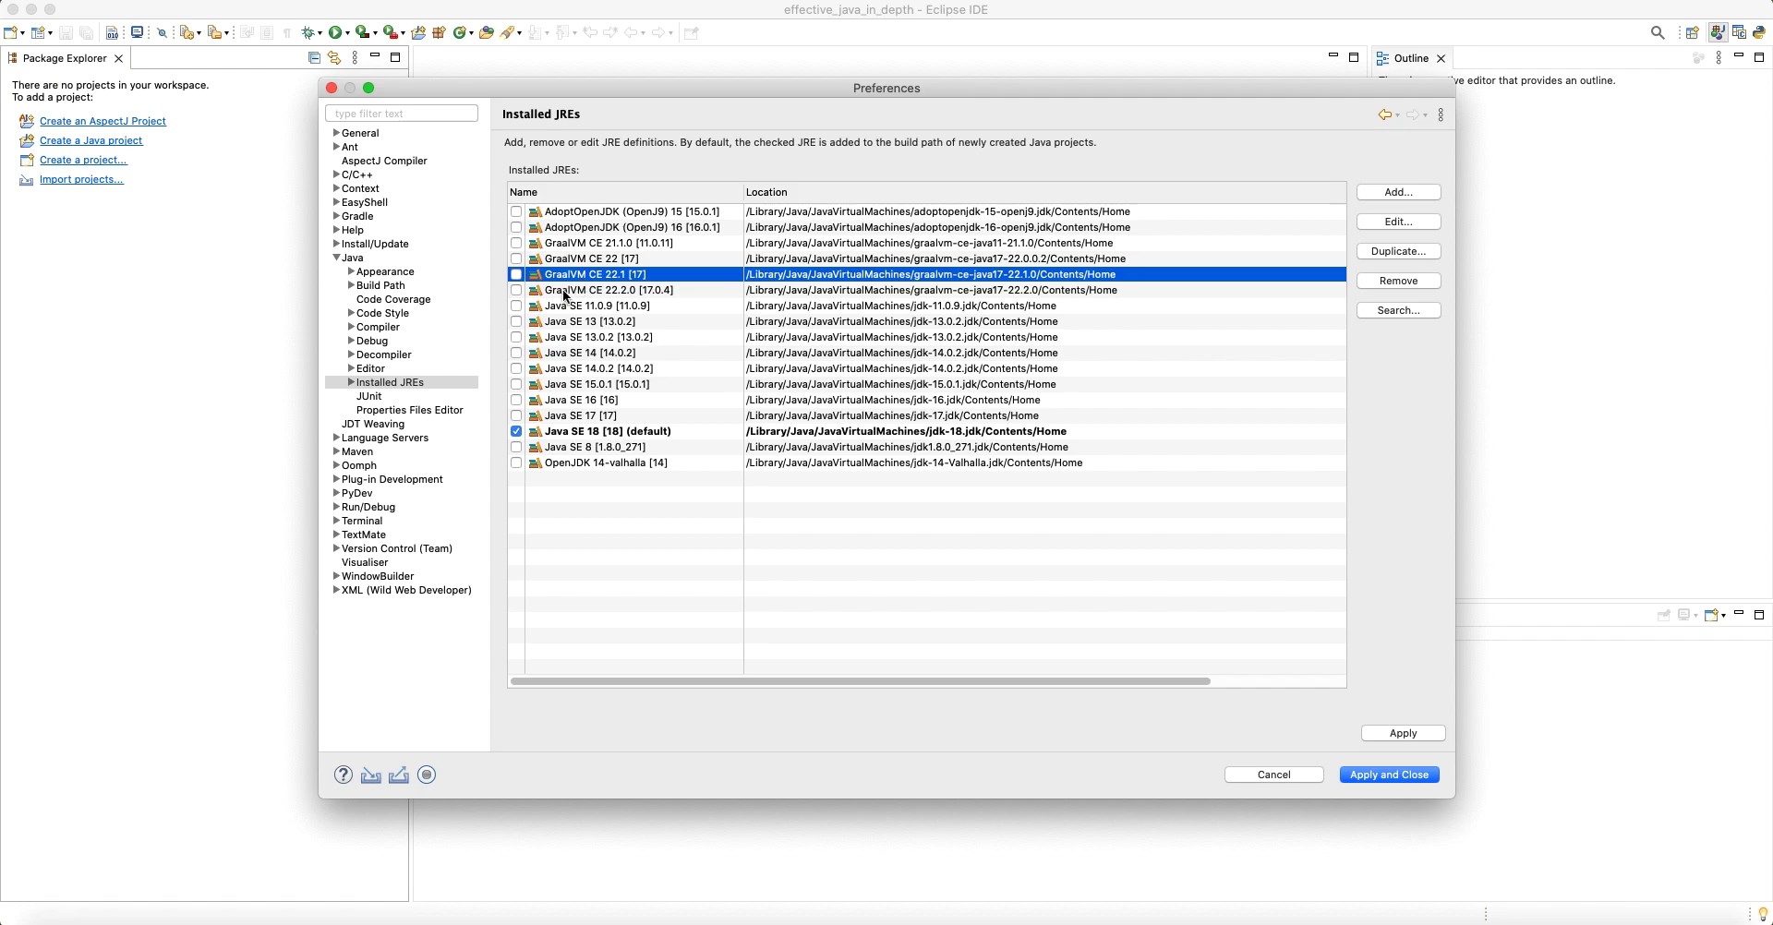
pyautogui.click(591, 292)
pyautogui.click(618, 306)
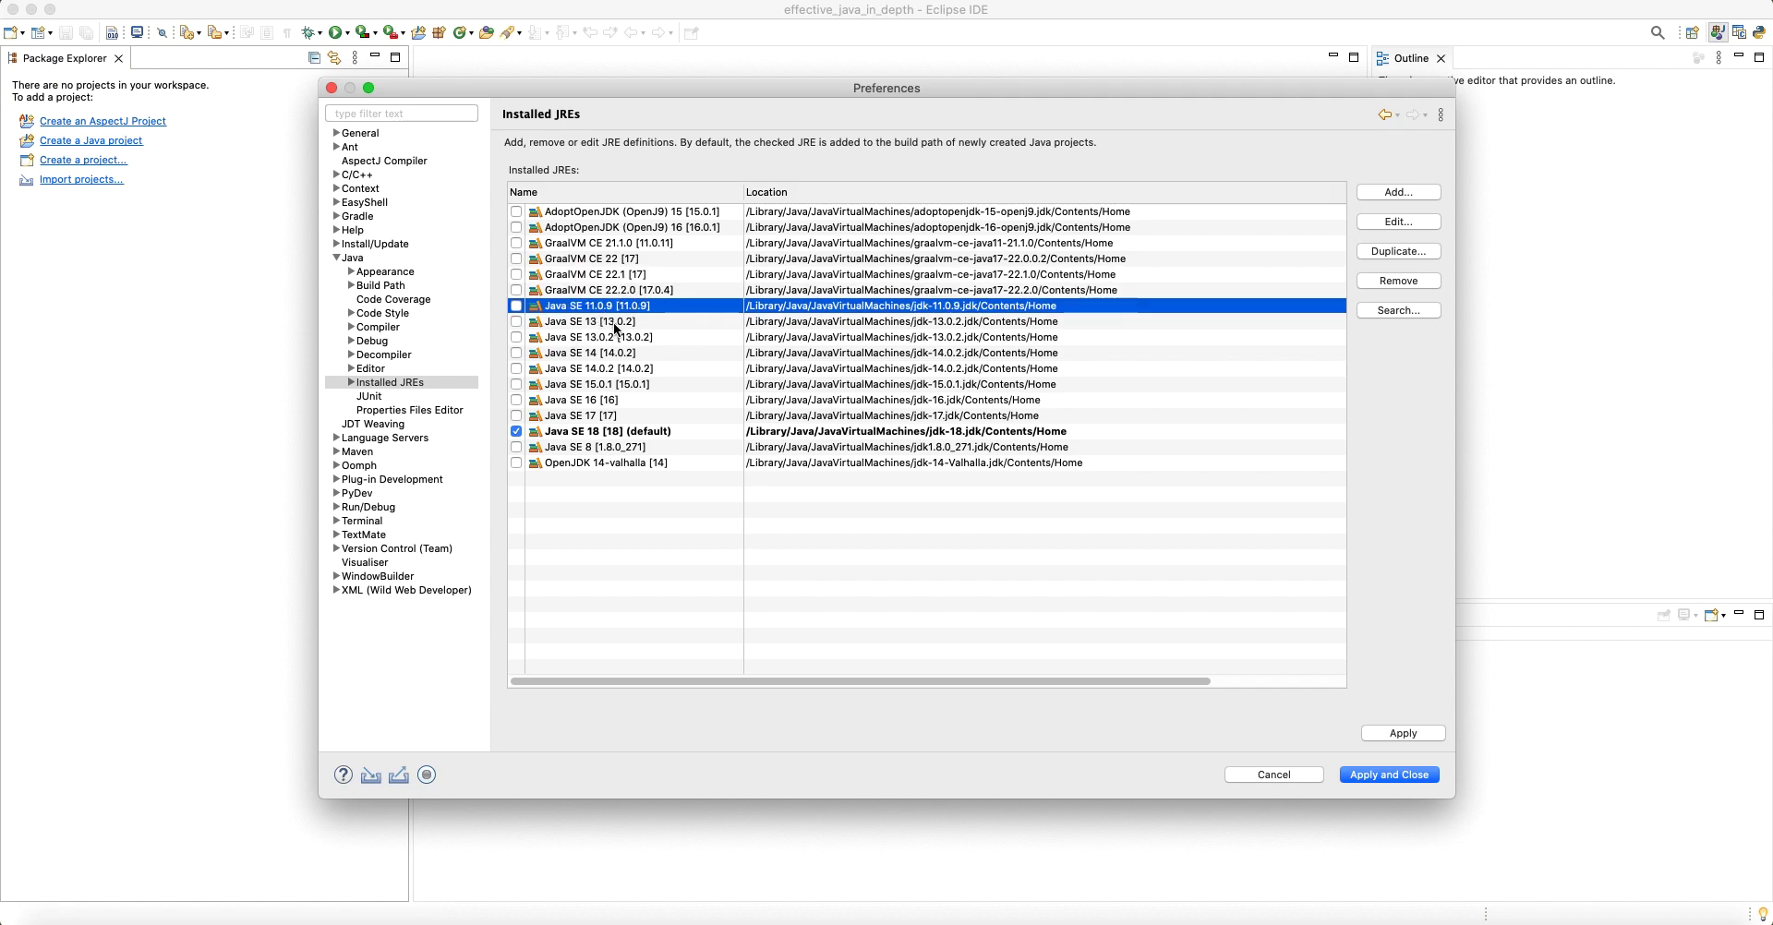
pyautogui.click(621, 323)
pyautogui.click(634, 338)
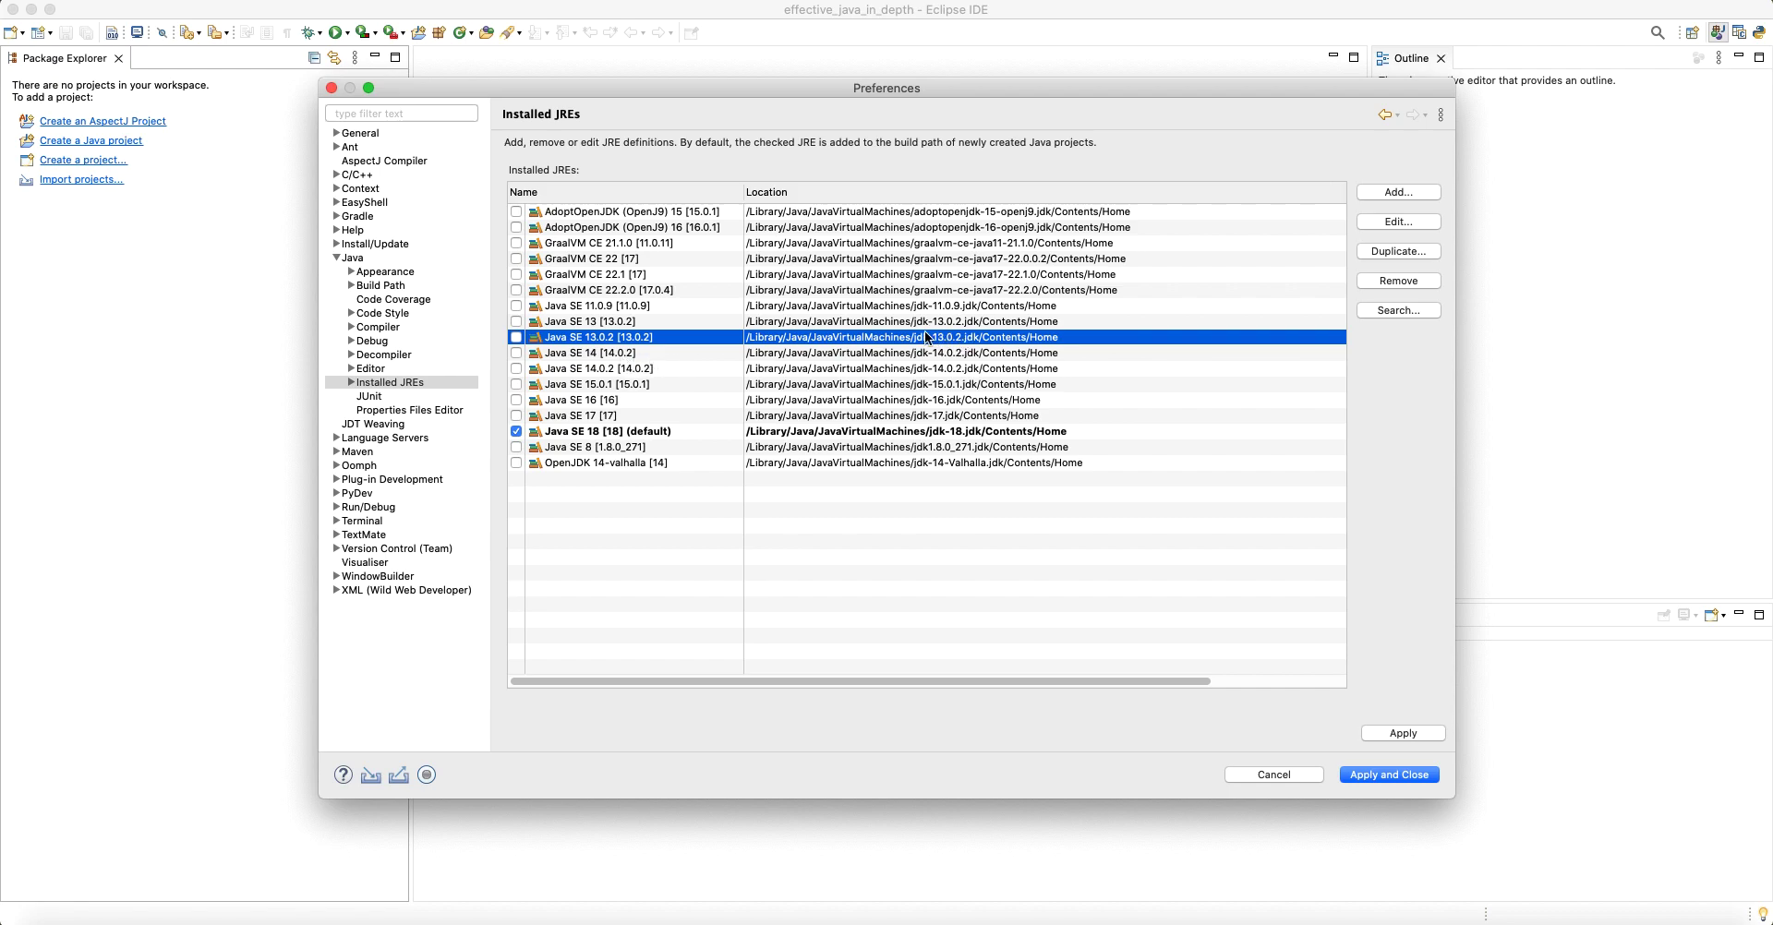
# Compare the two JRE entries pointing to jdk-13.0.2 and remove the one named Java SE 13.0.2.
pyautogui.click(873, 324)
pyautogui.click(843, 336)
pyautogui.click(842, 323)
pyautogui.click(825, 337)
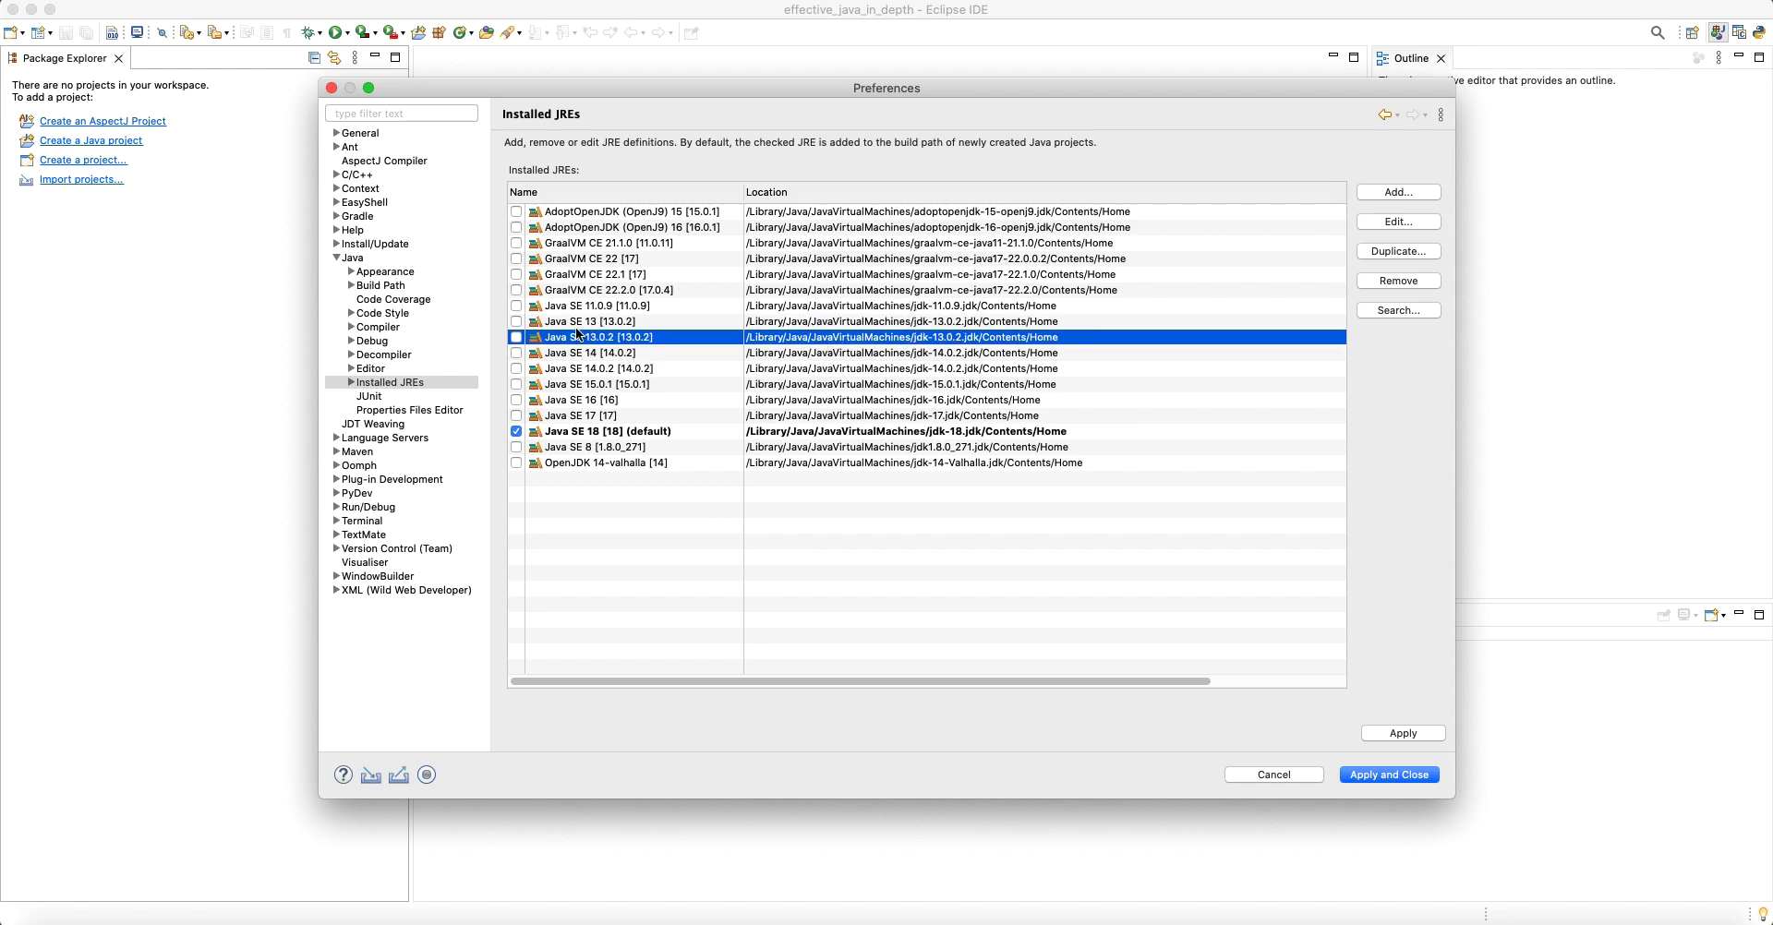
pyautogui.click(518, 337)
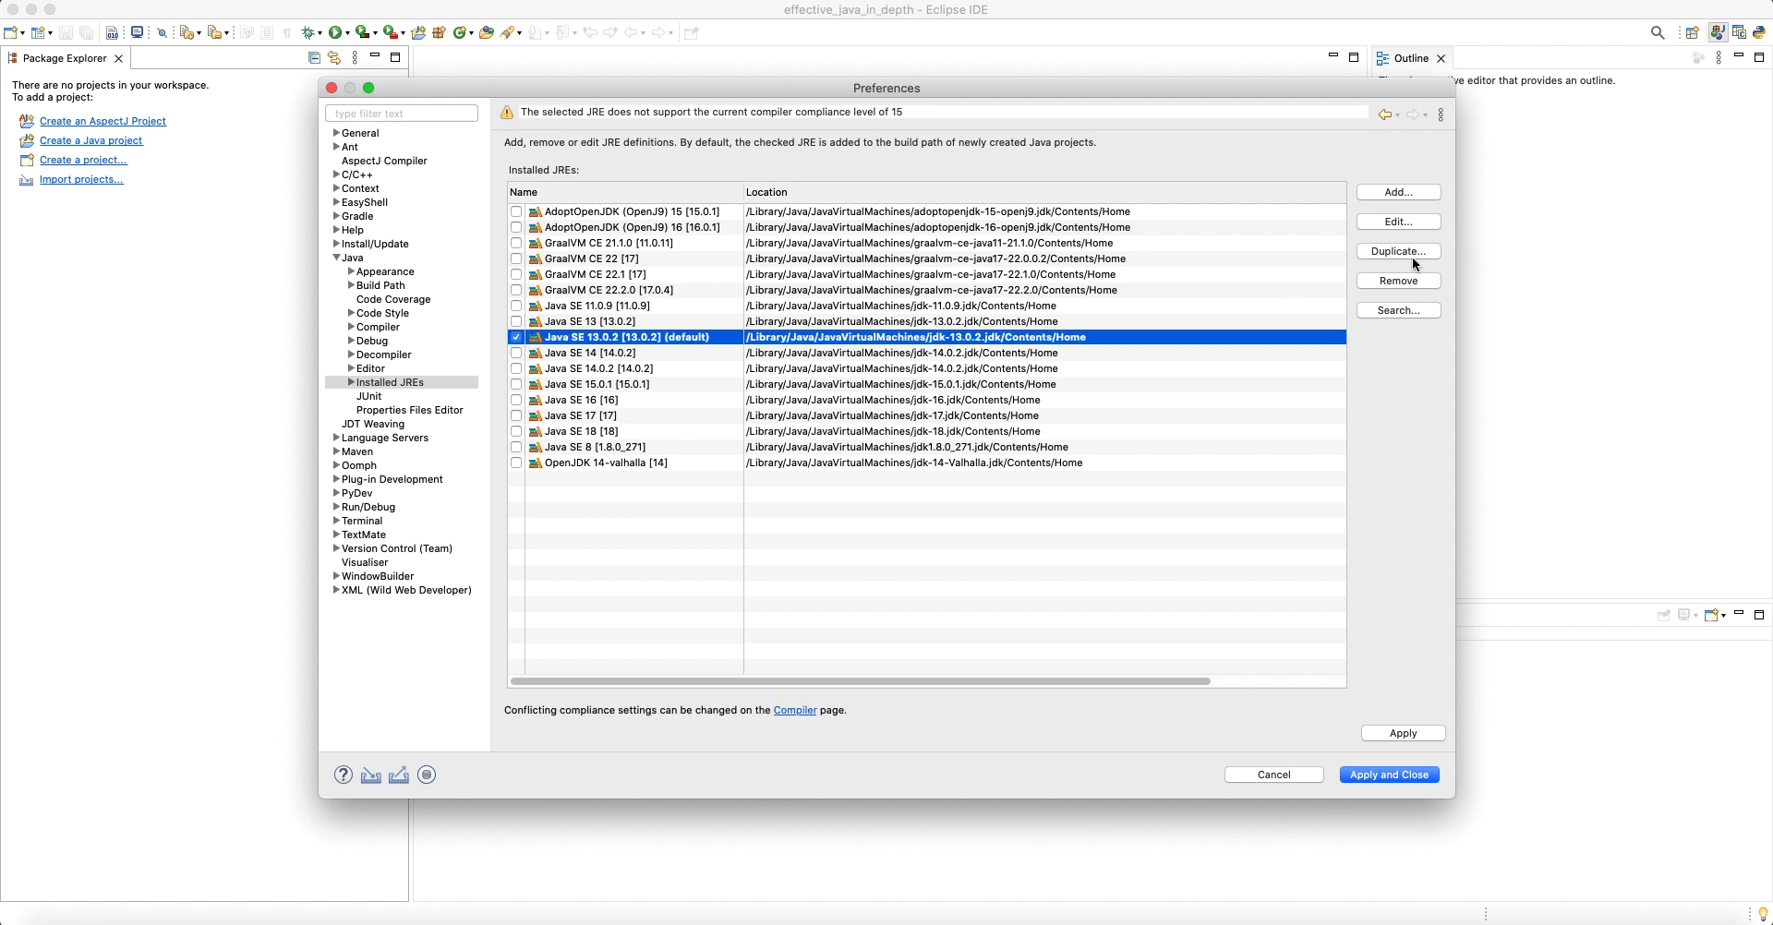
pyautogui.click(1399, 280)
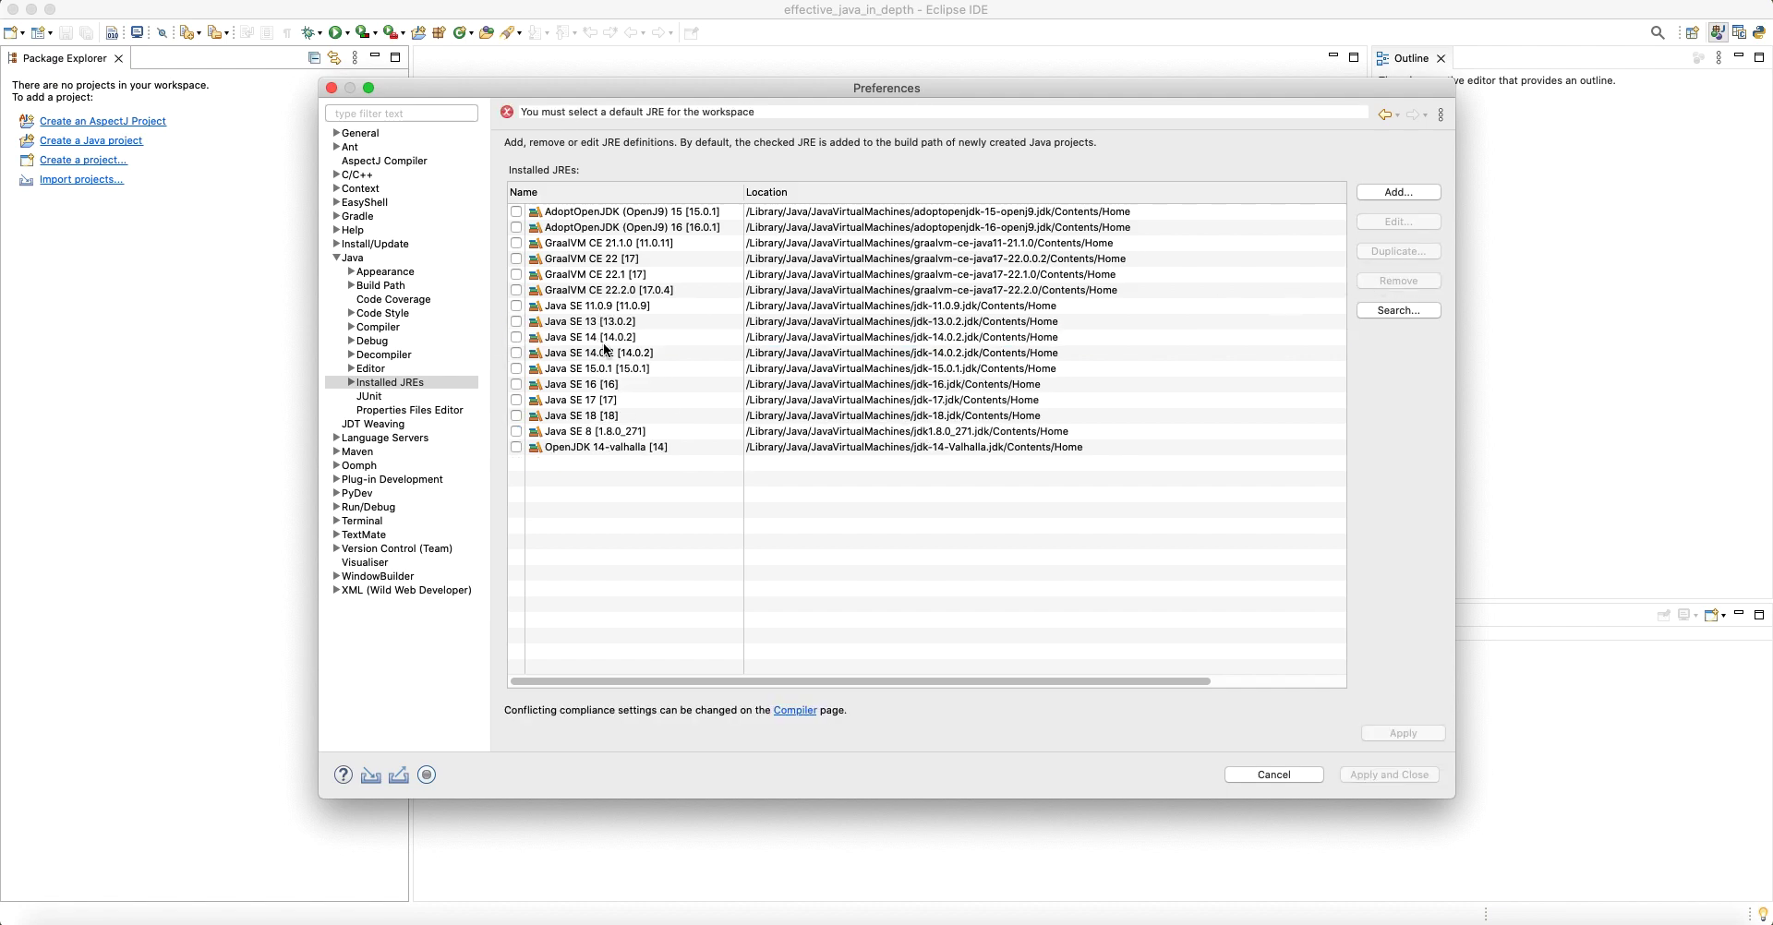
# Remove the duplicate Java SE 14.0.2 entry from the installed JREs.
pyautogui.click(652, 352)
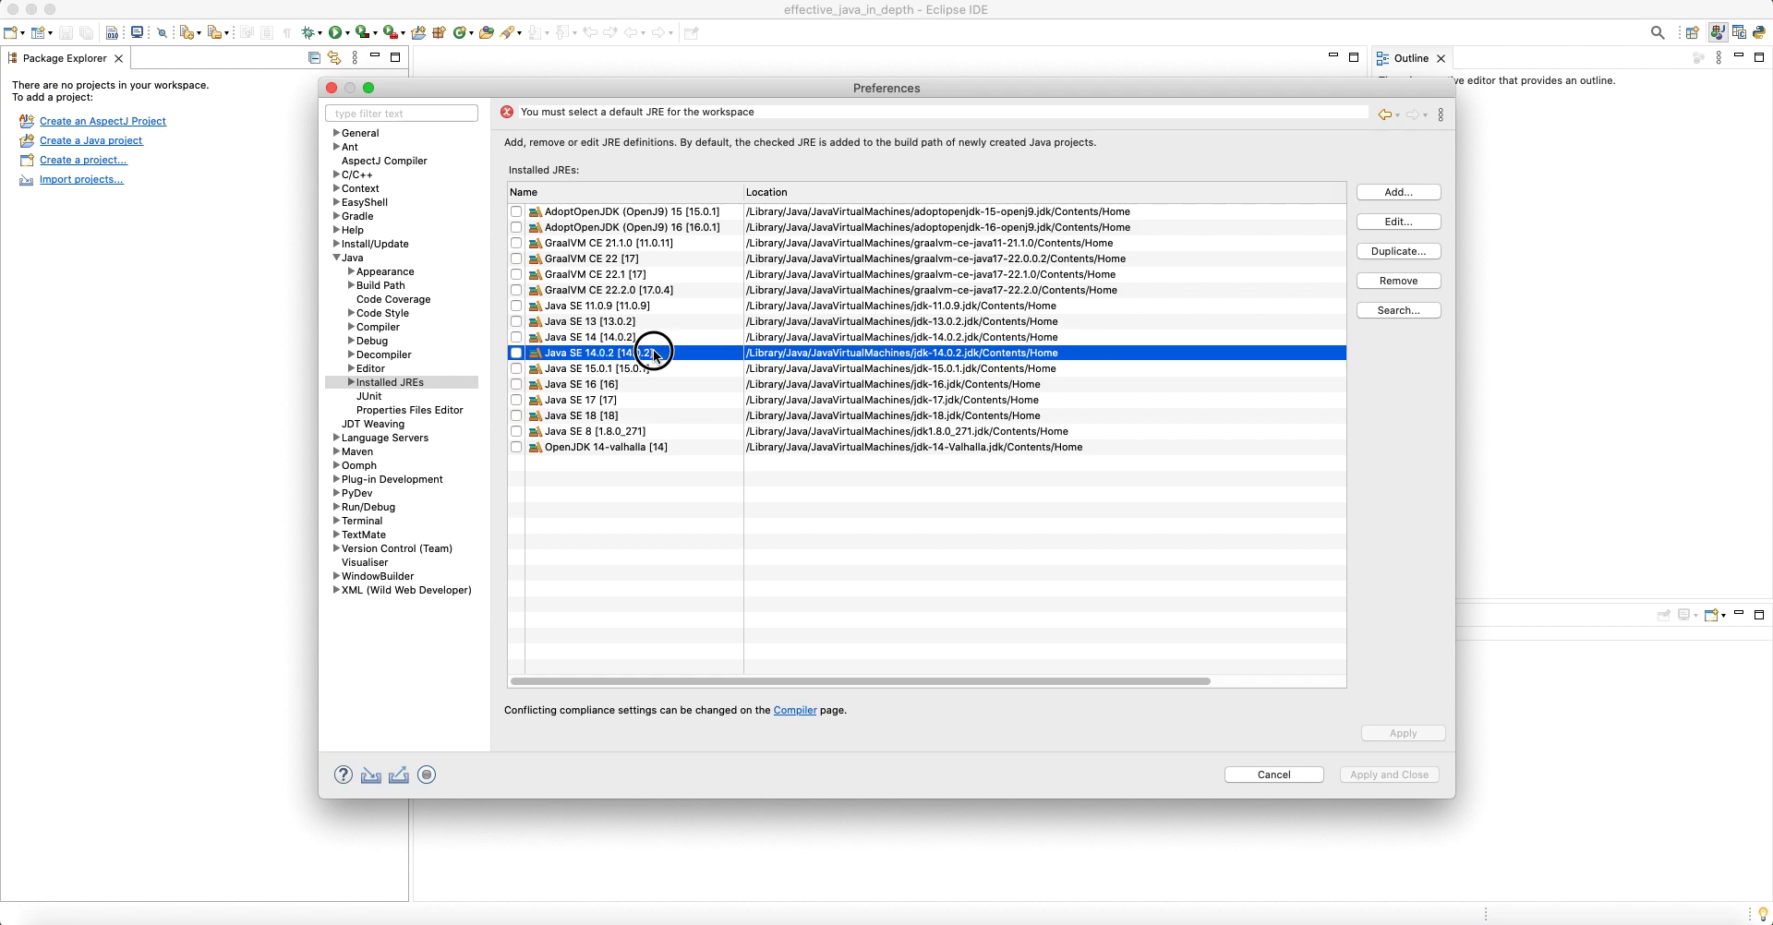
pyautogui.click(517, 352)
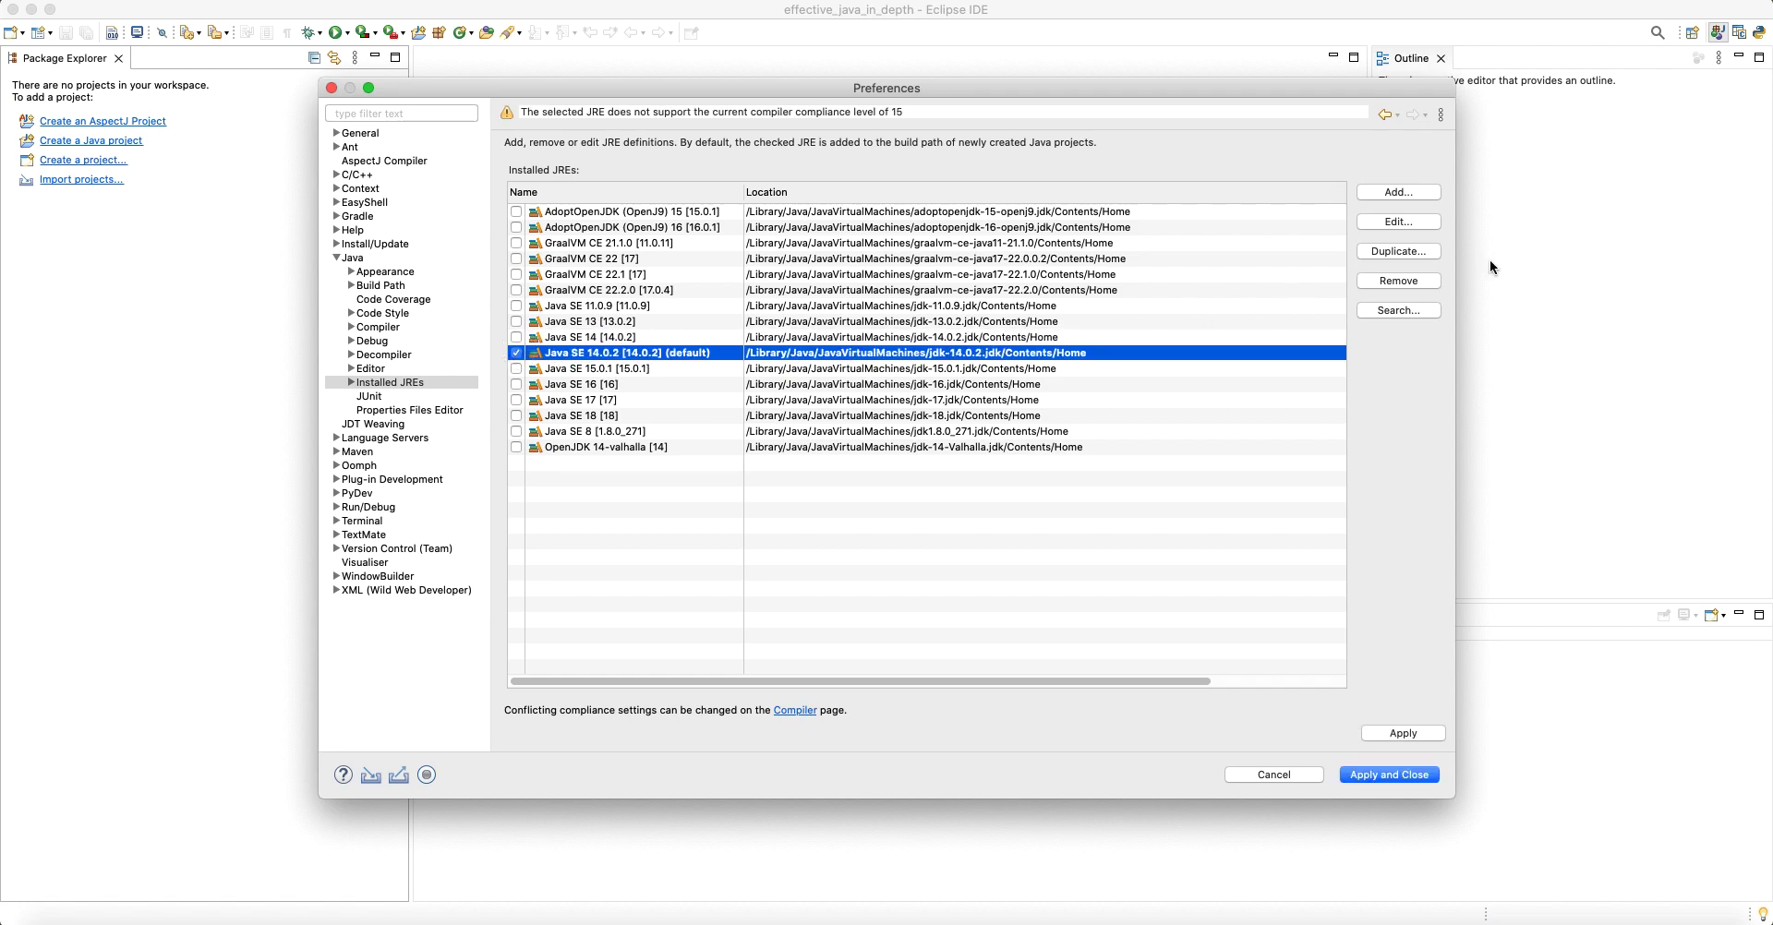
pyautogui.click(1397, 282)
# Go through the remaining installed JREs one by one, from Java SE 14 to OpenJDK 14-valhalla, checking for duplicates.
pyautogui.click(625, 336)
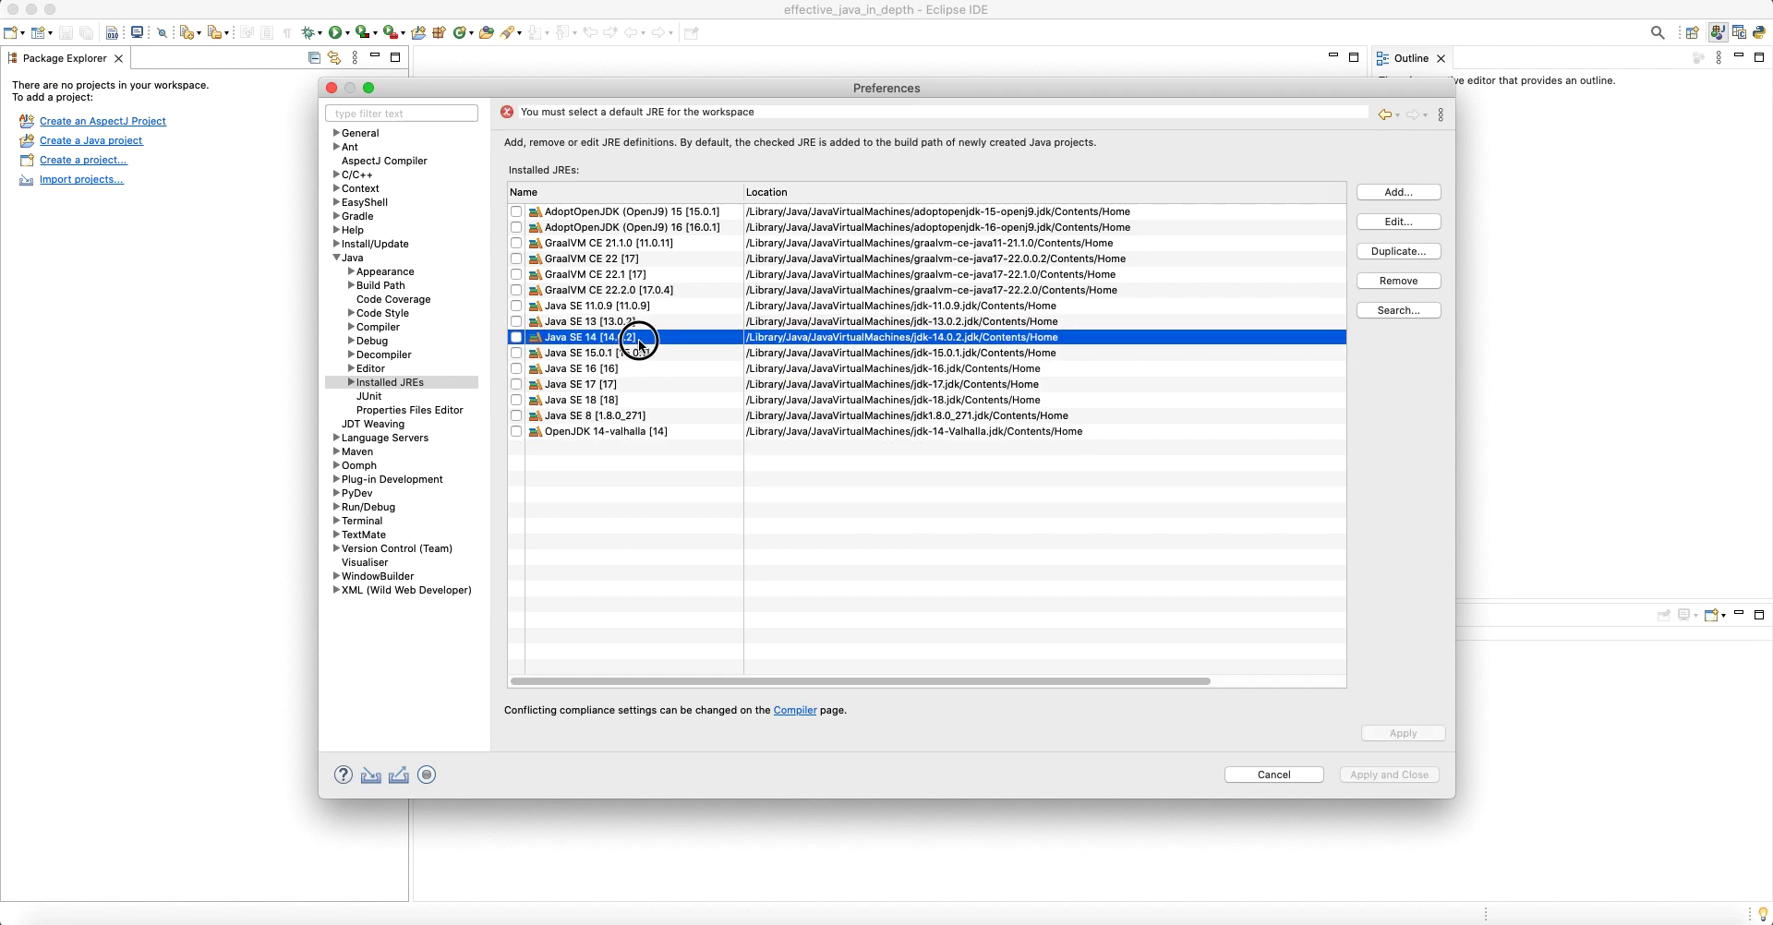
pyautogui.click(628, 352)
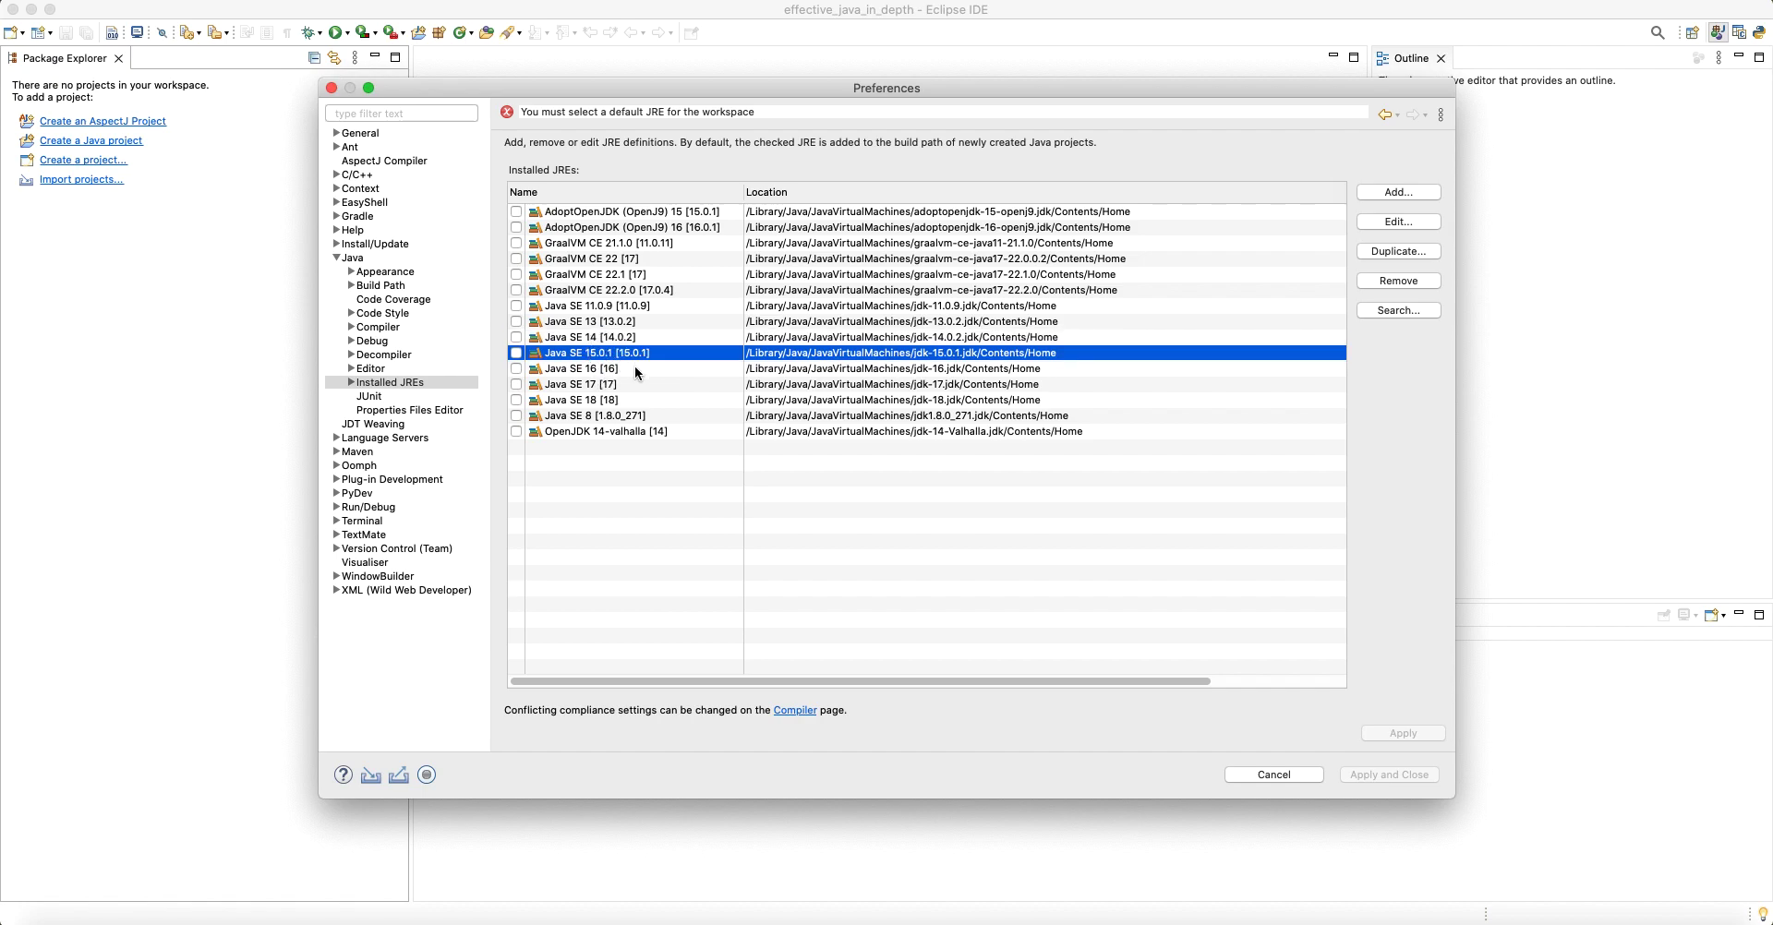
pyautogui.click(635, 367)
pyautogui.click(640, 382)
pyautogui.click(639, 401)
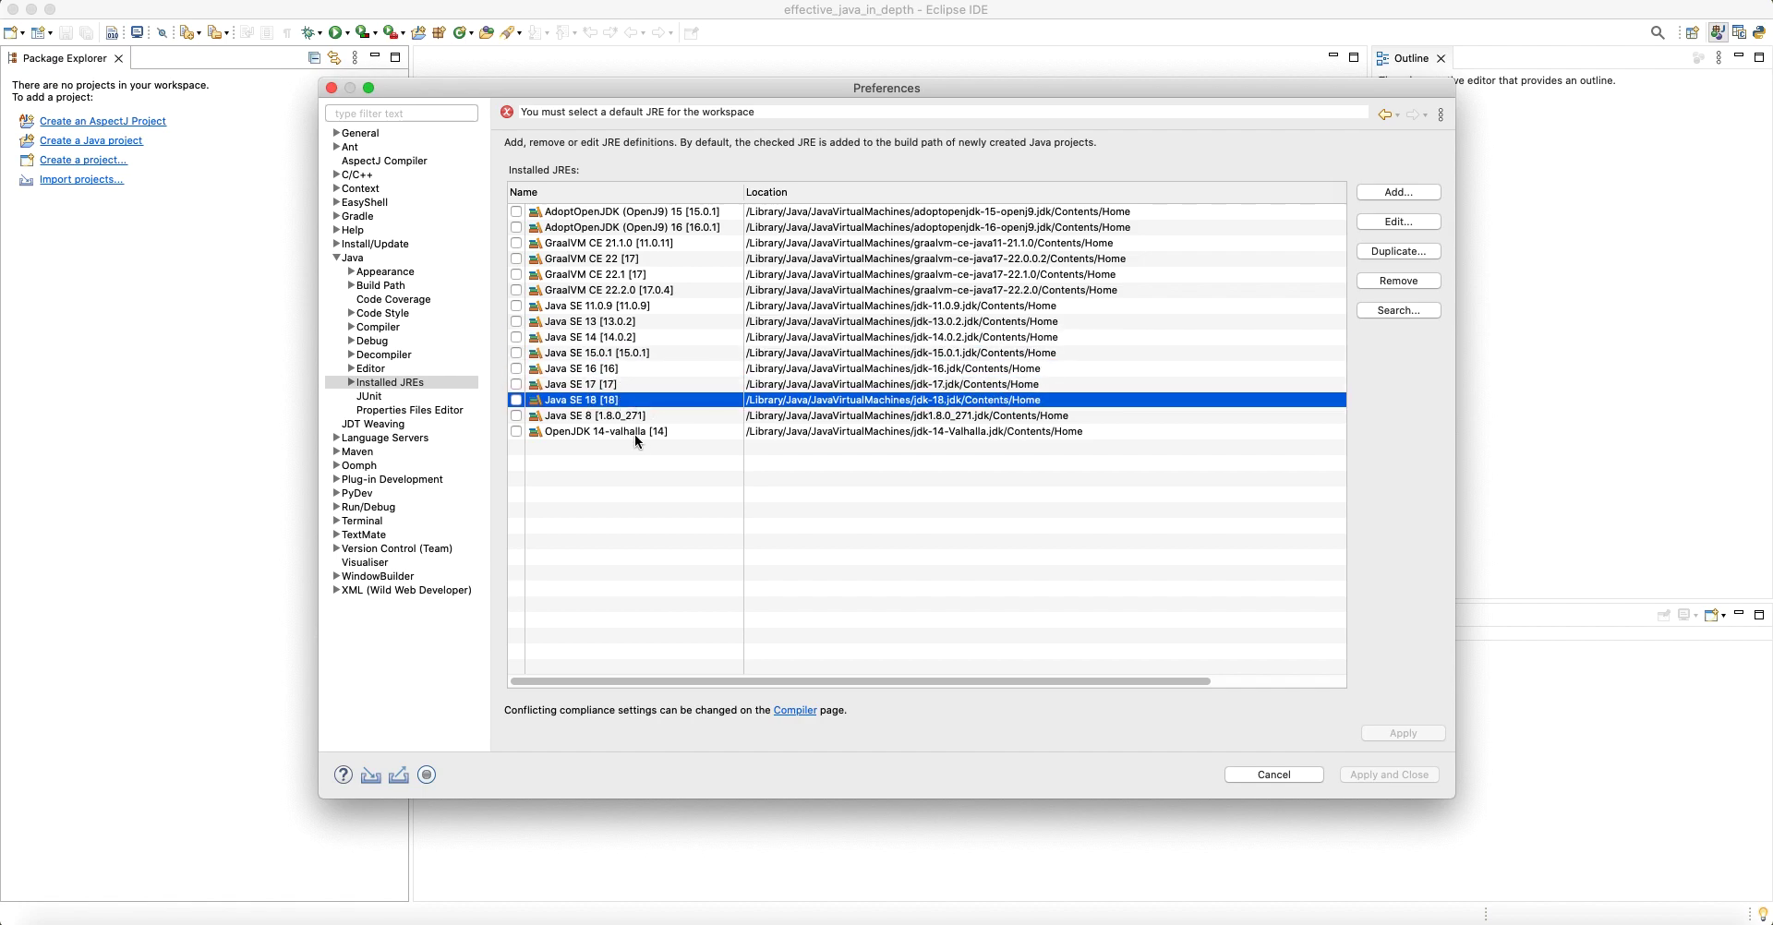
pyautogui.click(634, 434)
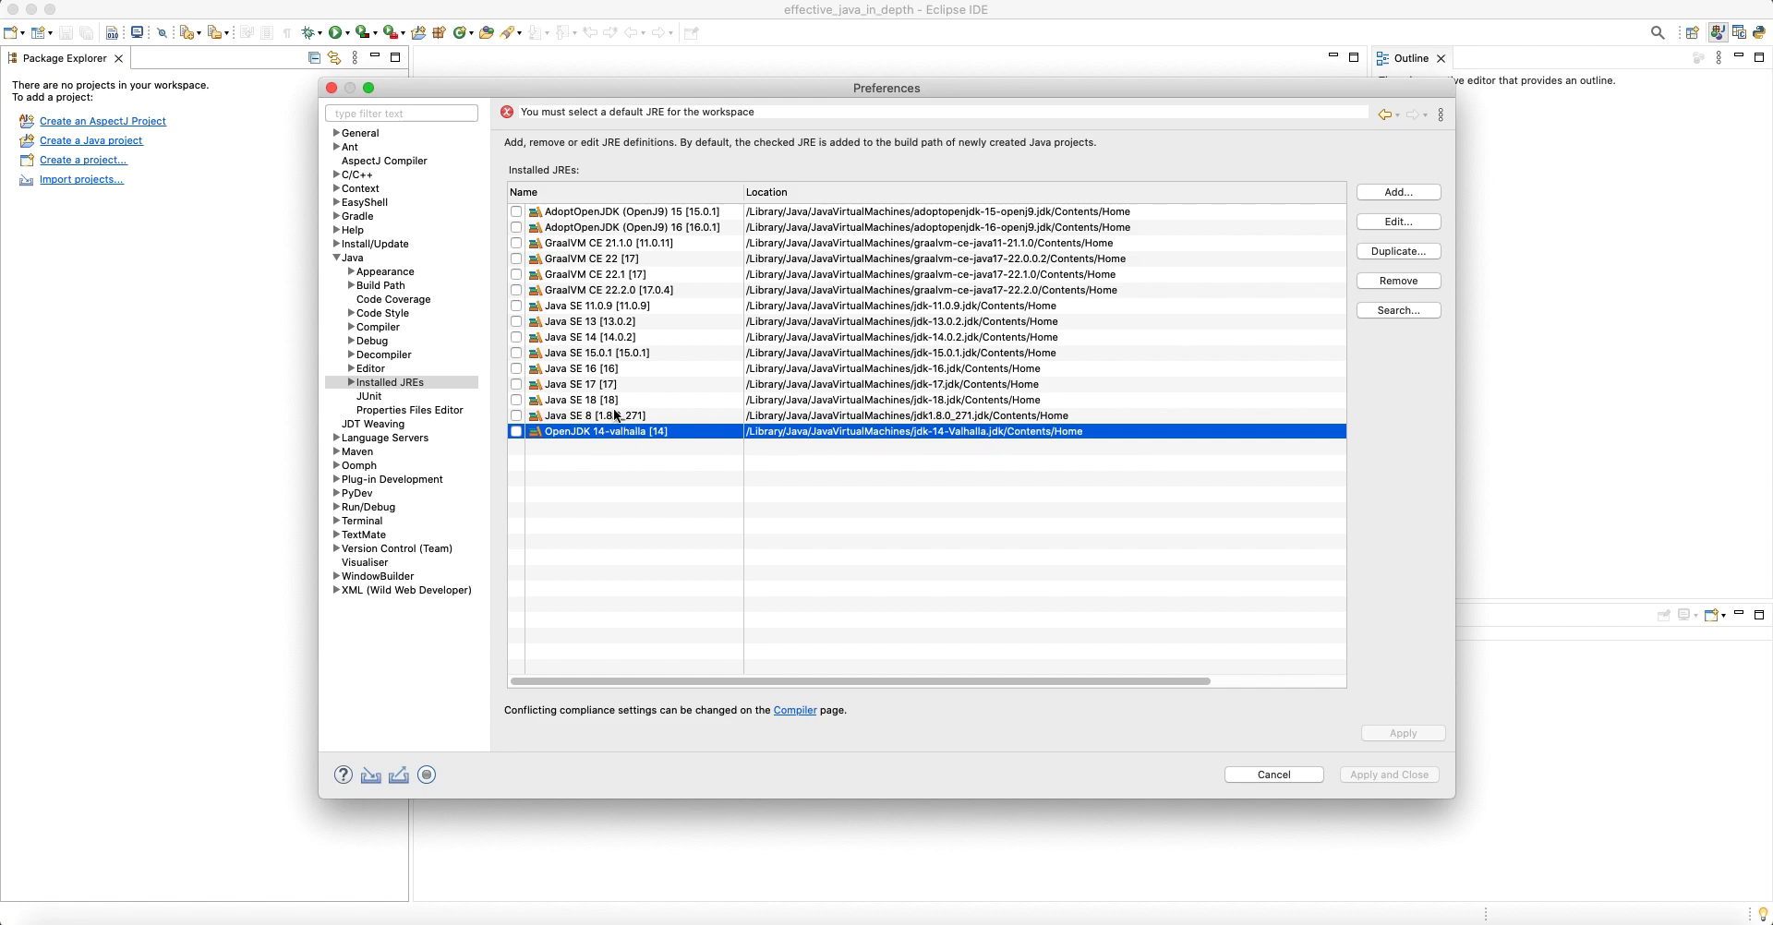
# Start adding a Standard VM JRE and choose the Contents/Home folder of jdk-19.jdk as its JRE home.
pyautogui.click(1420, 194)
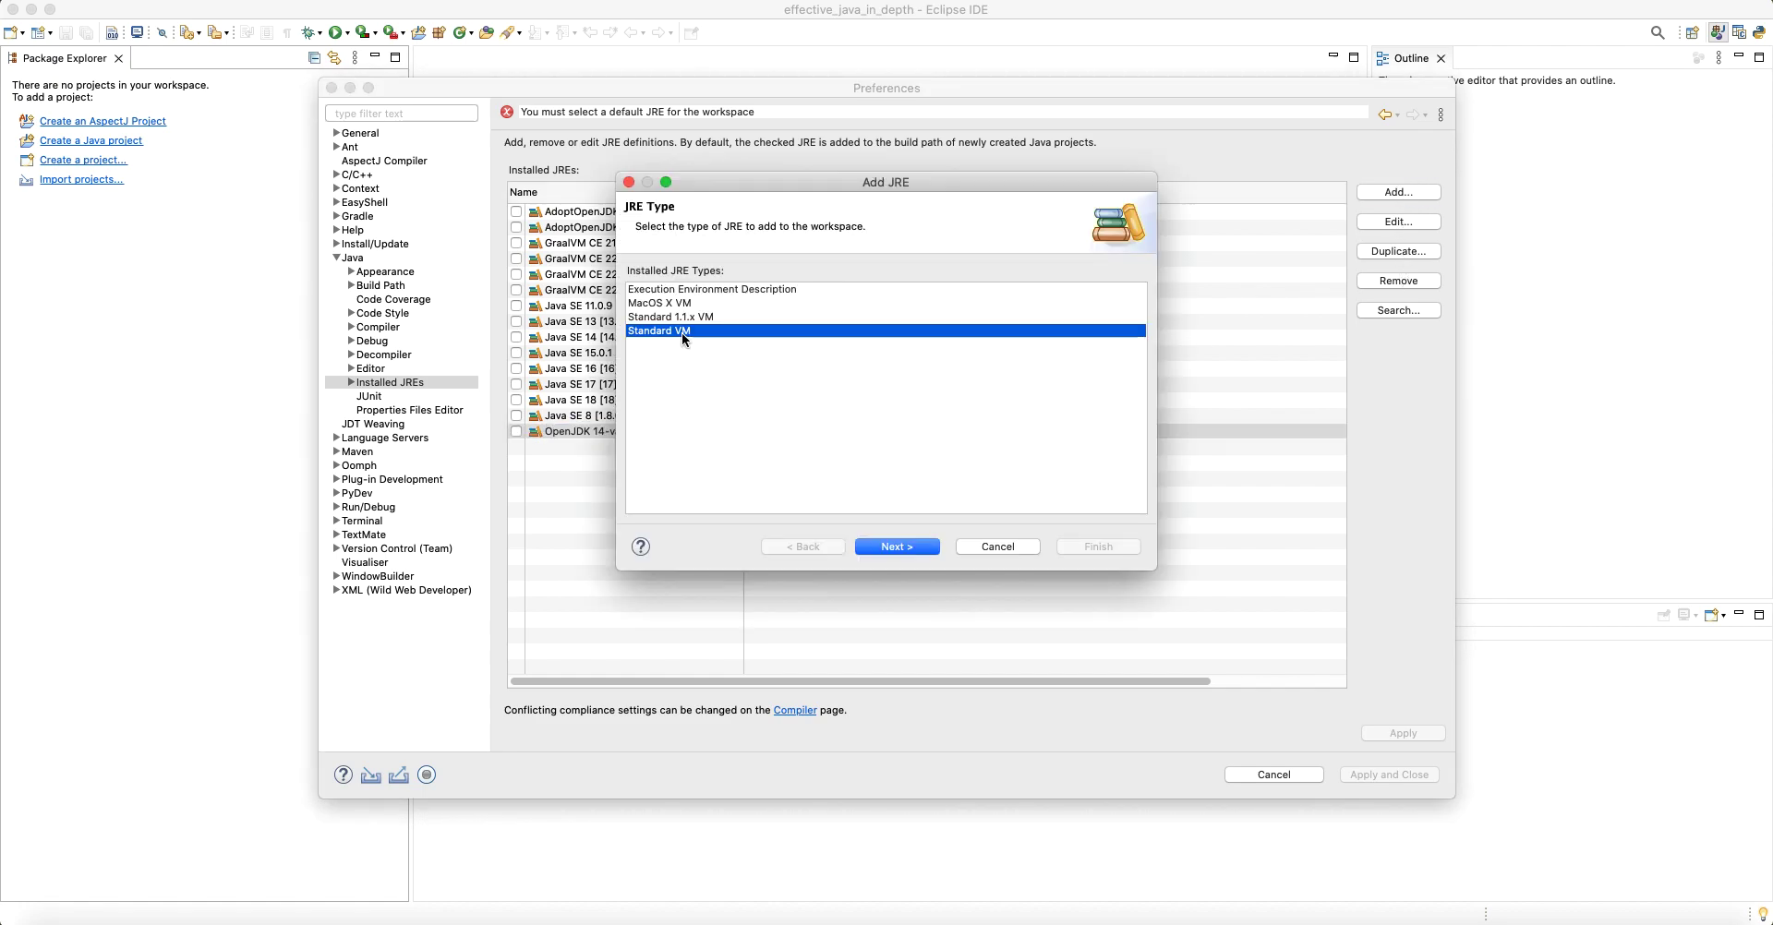
pyautogui.click(912, 549)
pyautogui.click(1123, 274)
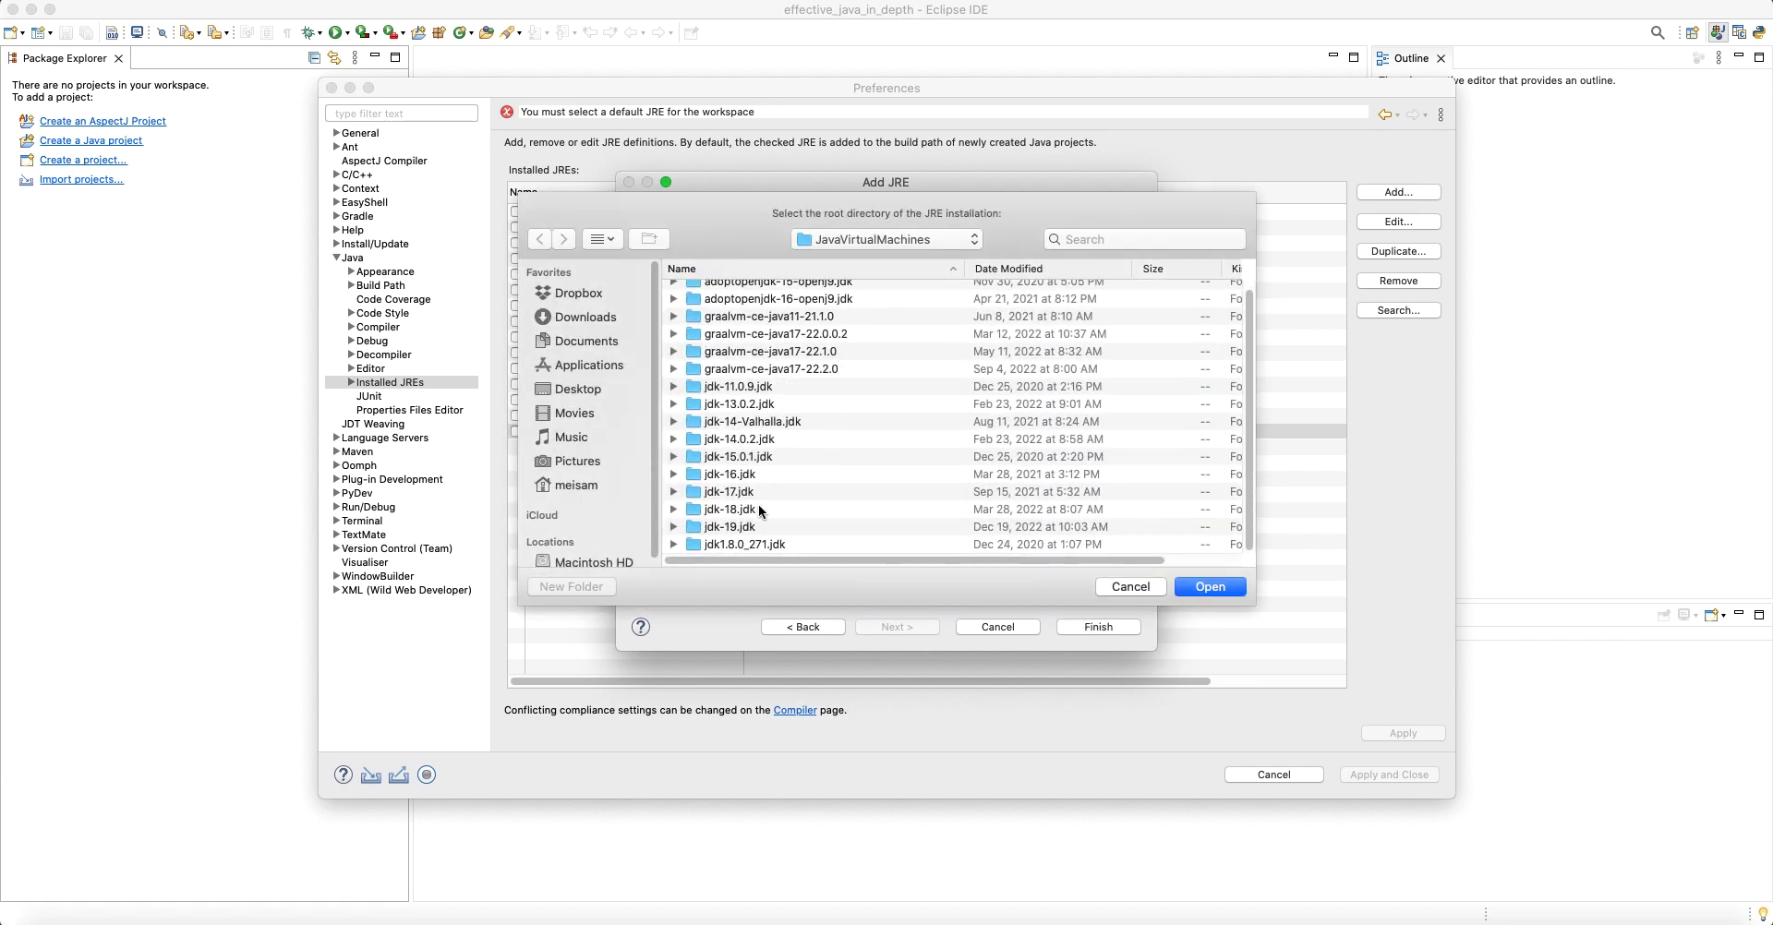
pyautogui.doubleClick(751, 528)
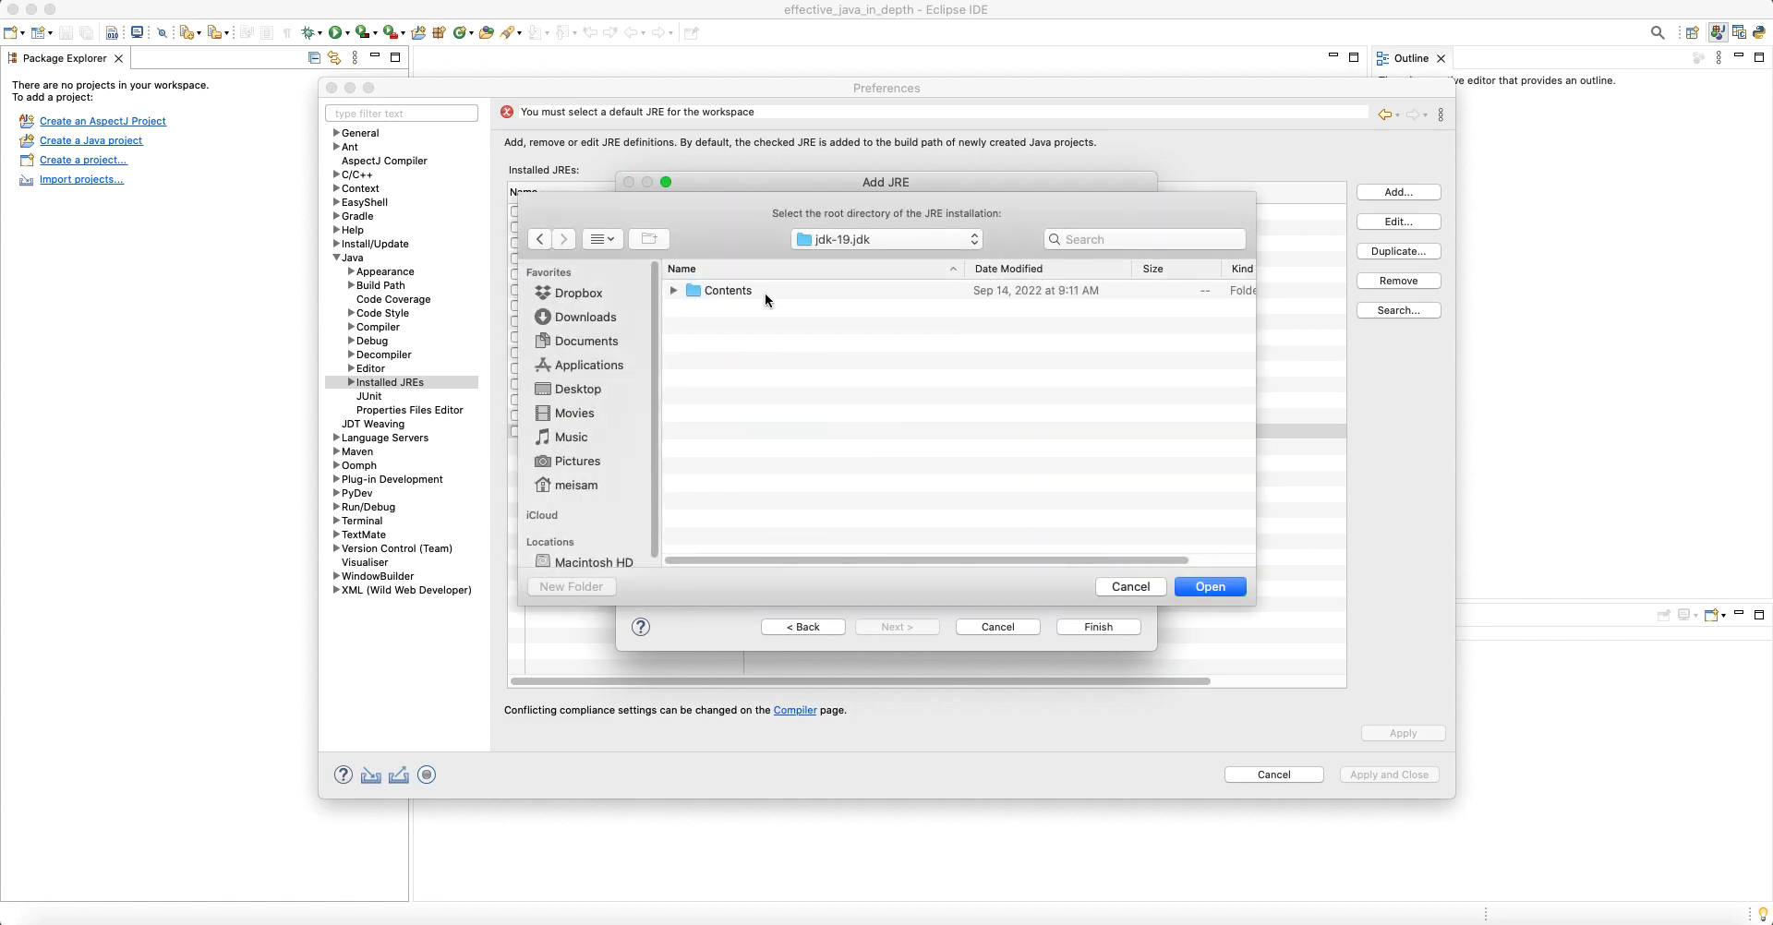
pyautogui.doubleClick(764, 292)
pyautogui.click(722, 309)
pyautogui.click(1205, 588)
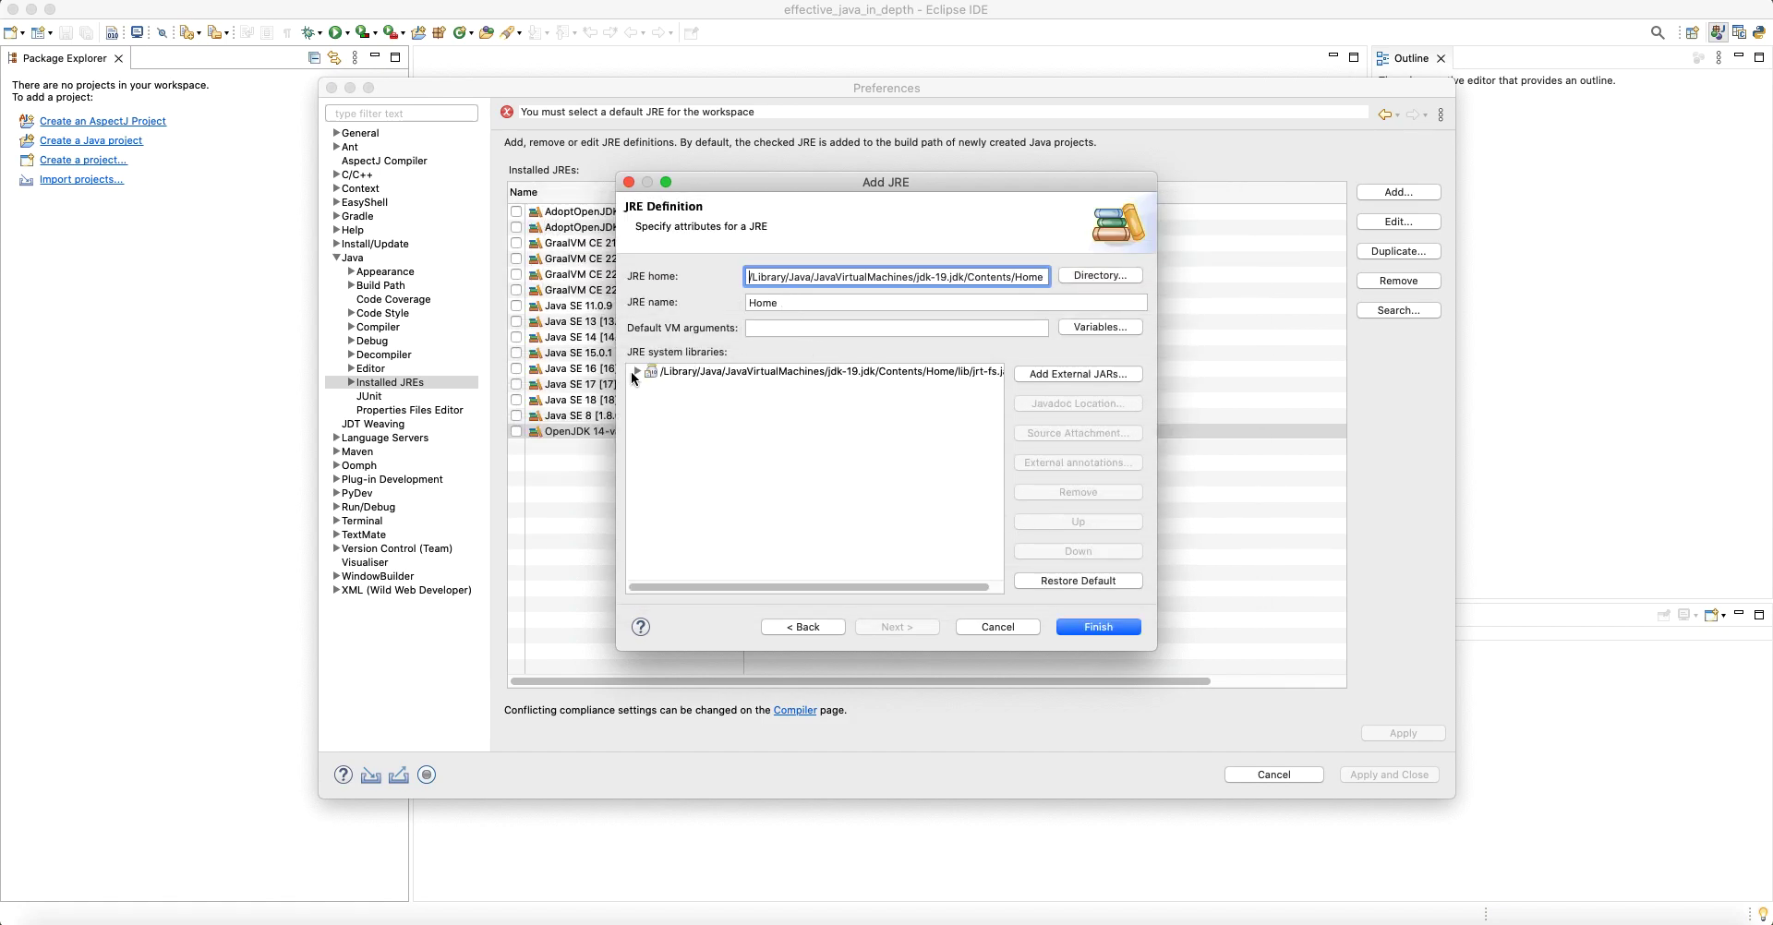
# Check the new JRE's system library entry and set the JRE name to Java SE 19.
pyautogui.click(637, 370)
pyautogui.click(639, 369)
pyautogui.doubleClick(762, 305)
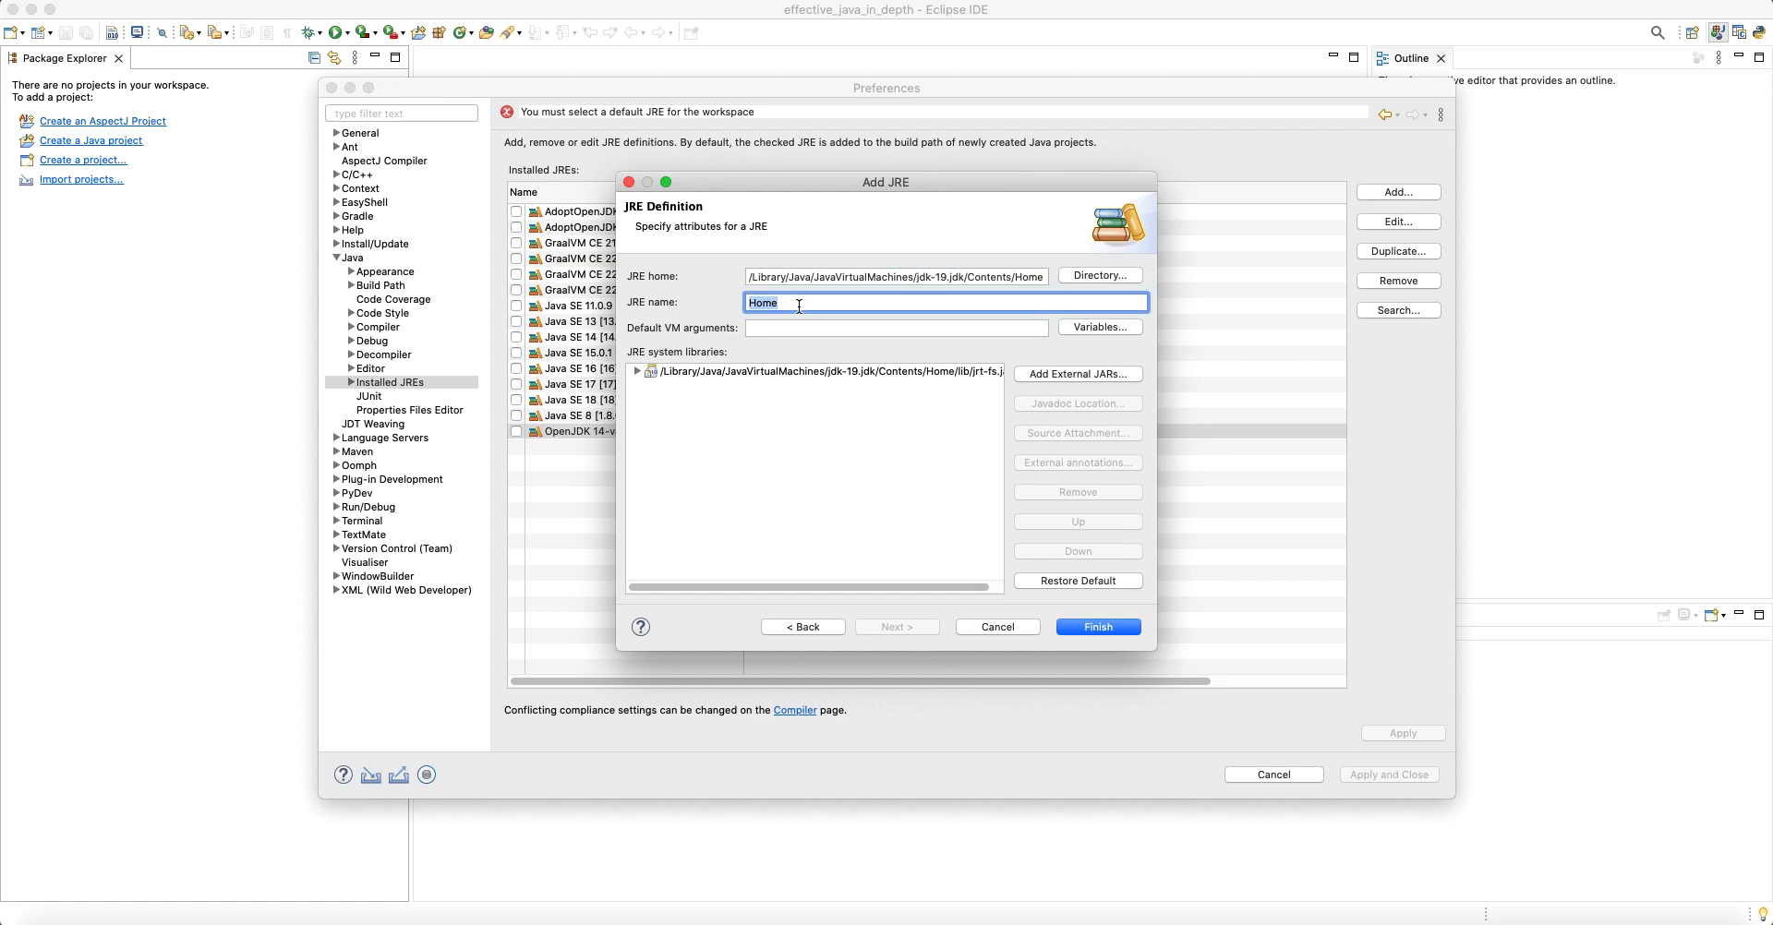
pyautogui.write('Java SE 19')
# Examine the new JRE's definition, including the full system library path, the name and the default VM arguments.
pyautogui.moveTo(732, 173); pyautogui.dragTo(962, 211)
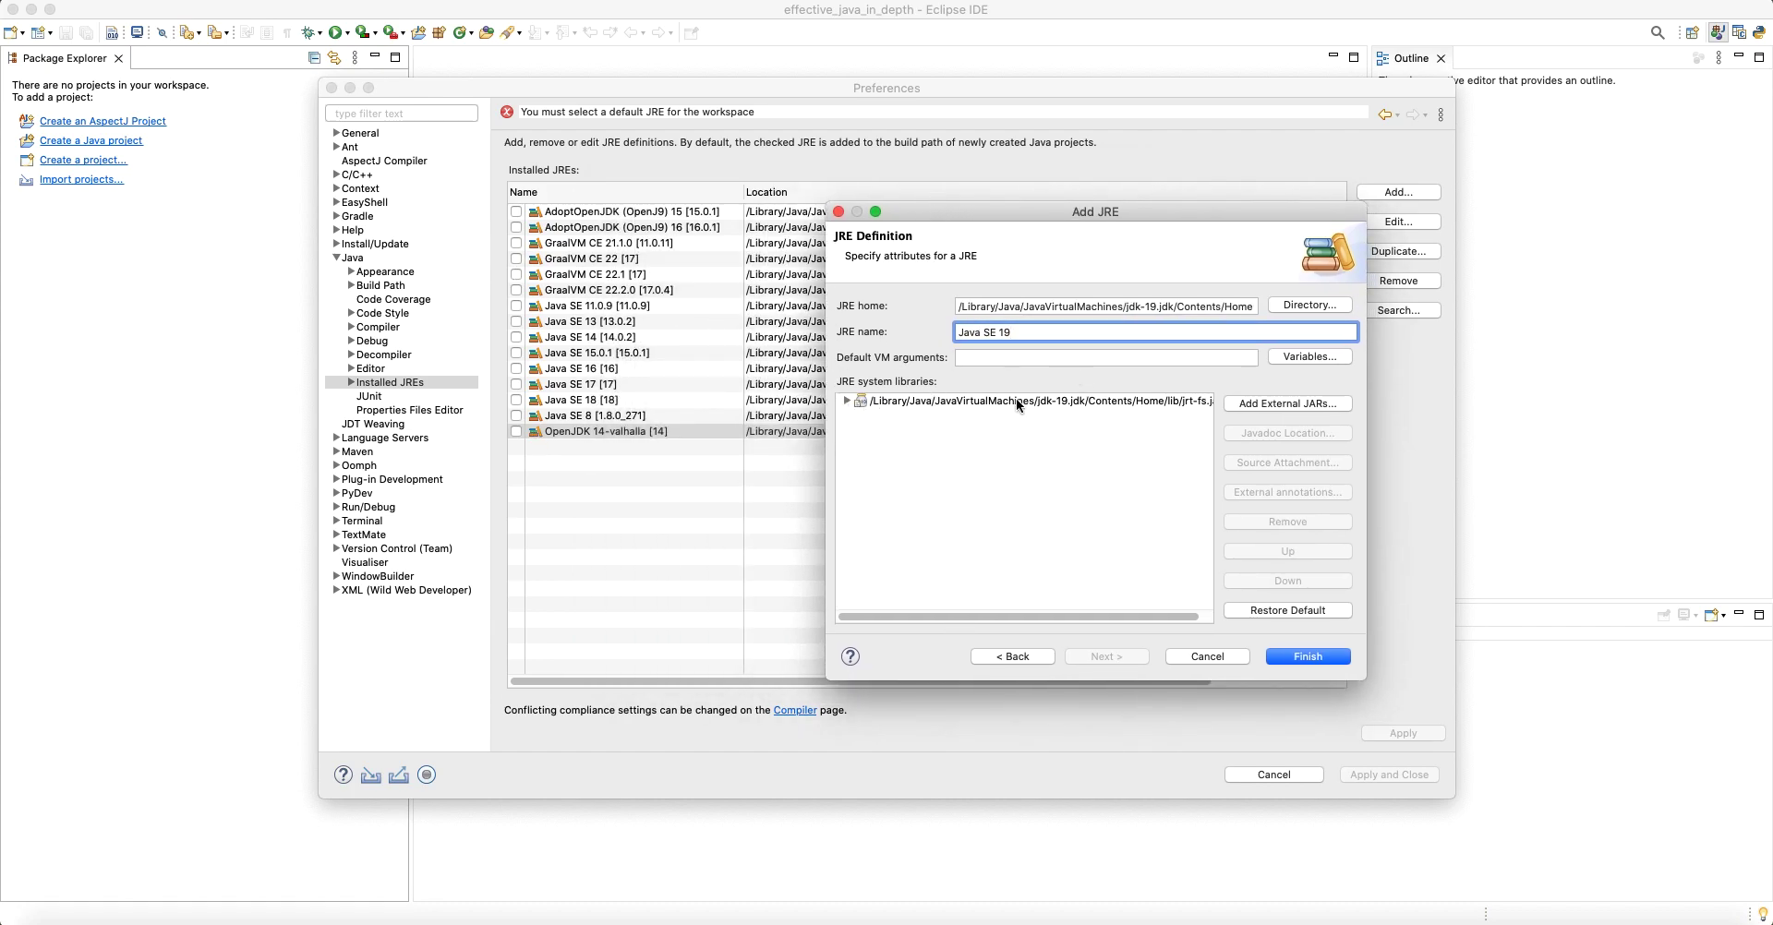
pyautogui.moveTo(977, 617); pyautogui.dragTo(1167, 591)
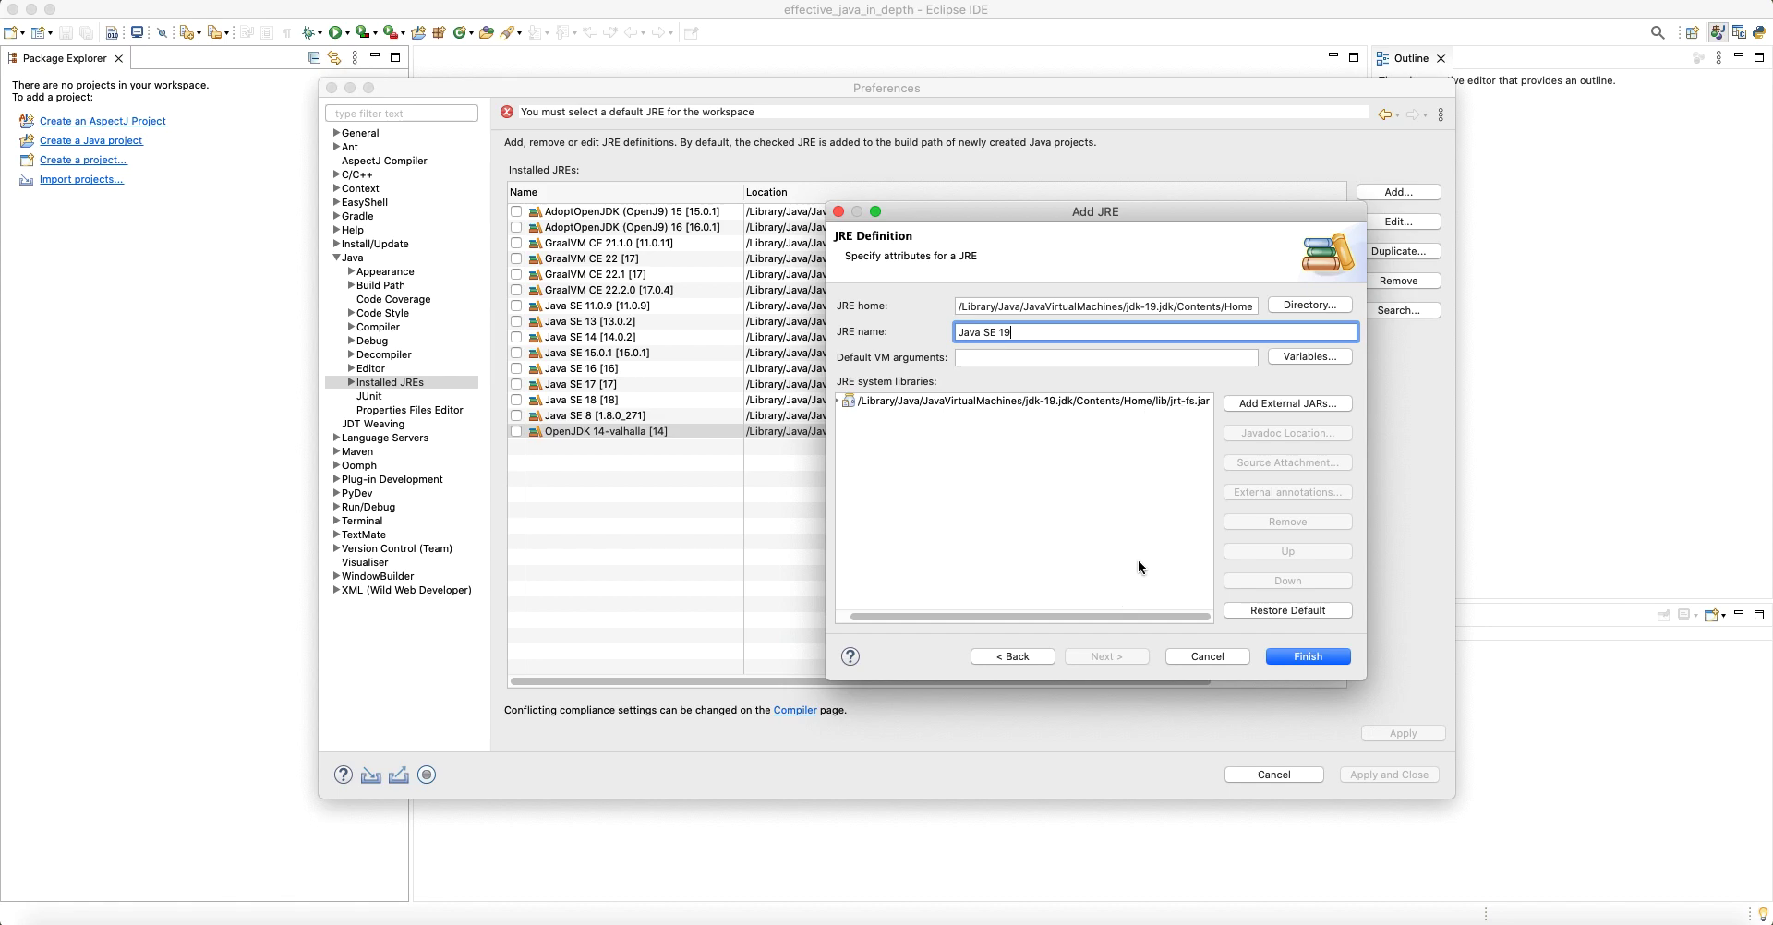
pyautogui.moveTo(1053, 616); pyautogui.dragTo(1037, 616)
pyautogui.moveTo(1005, 212); pyautogui.dragTo(911, 190)
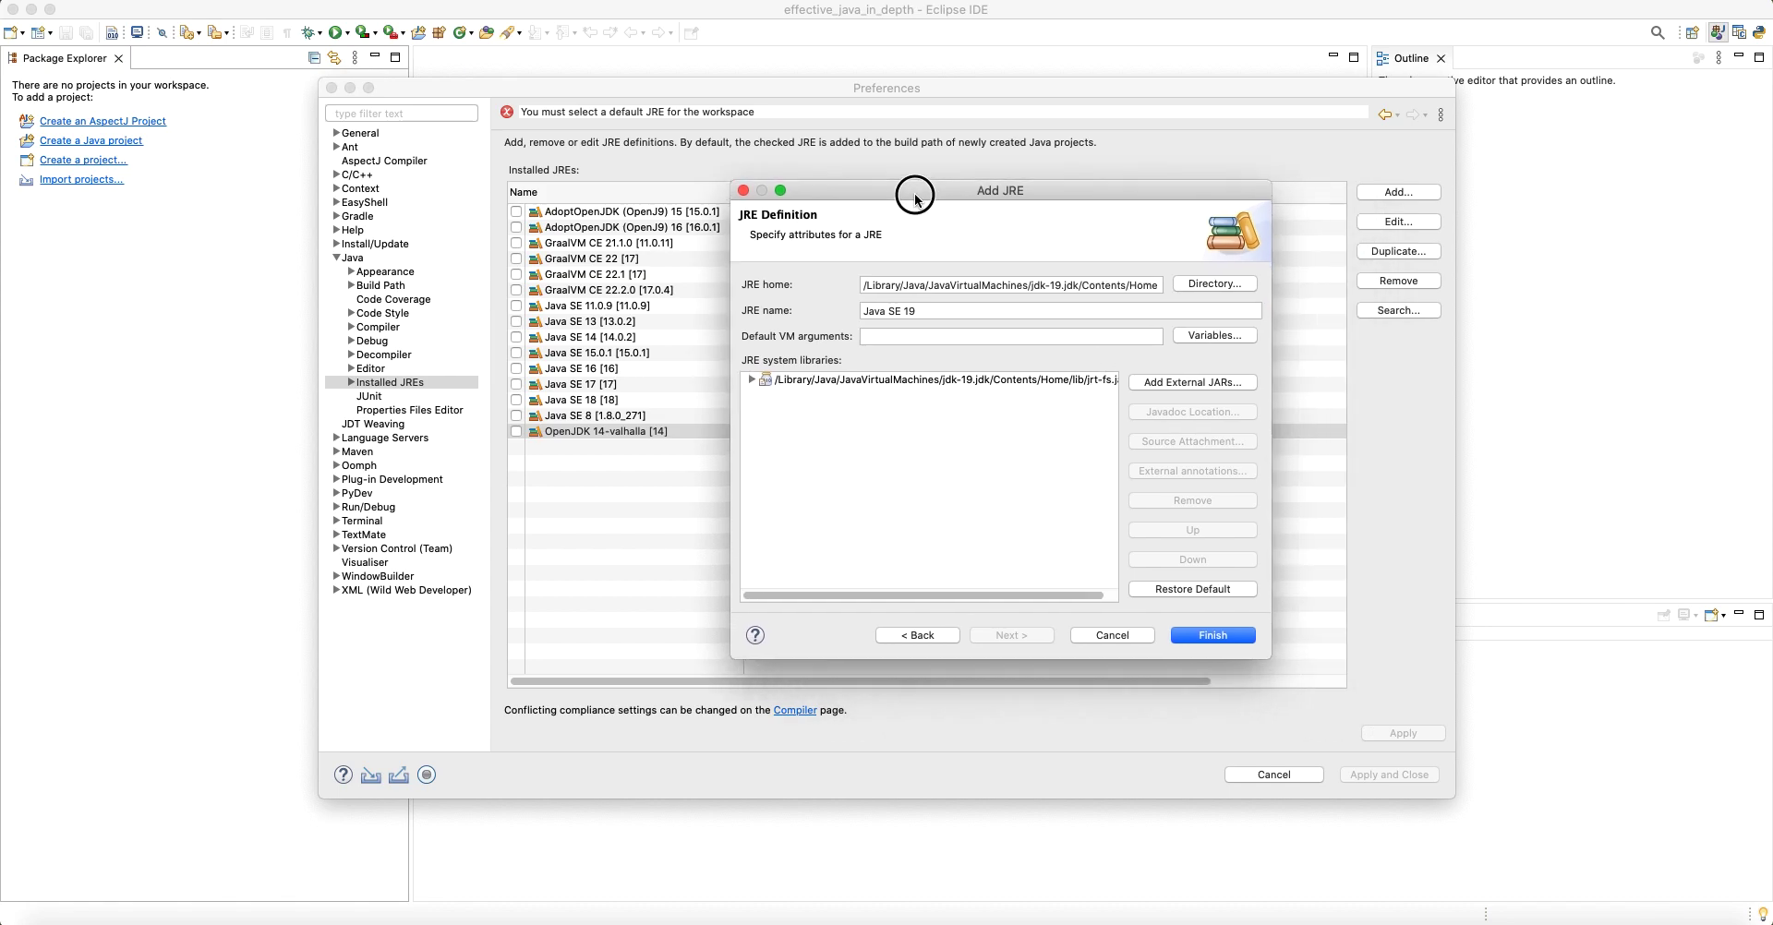
pyautogui.click(878, 335)
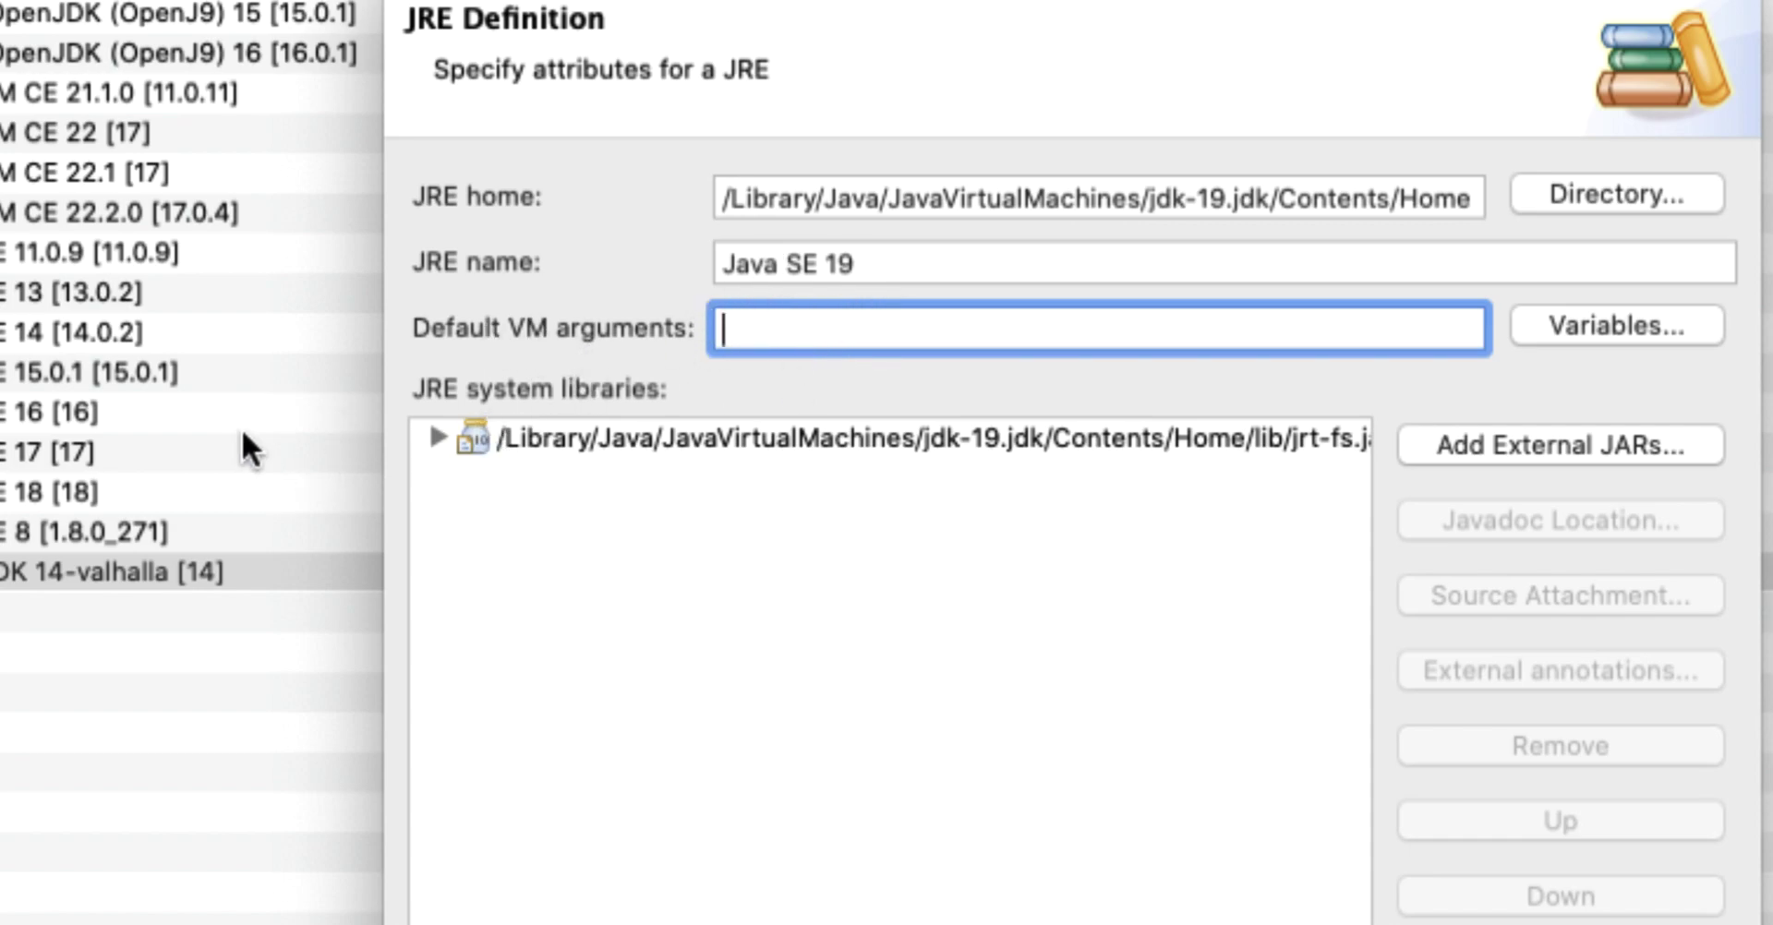
pyautogui.hotkey('shift', 'Tab')
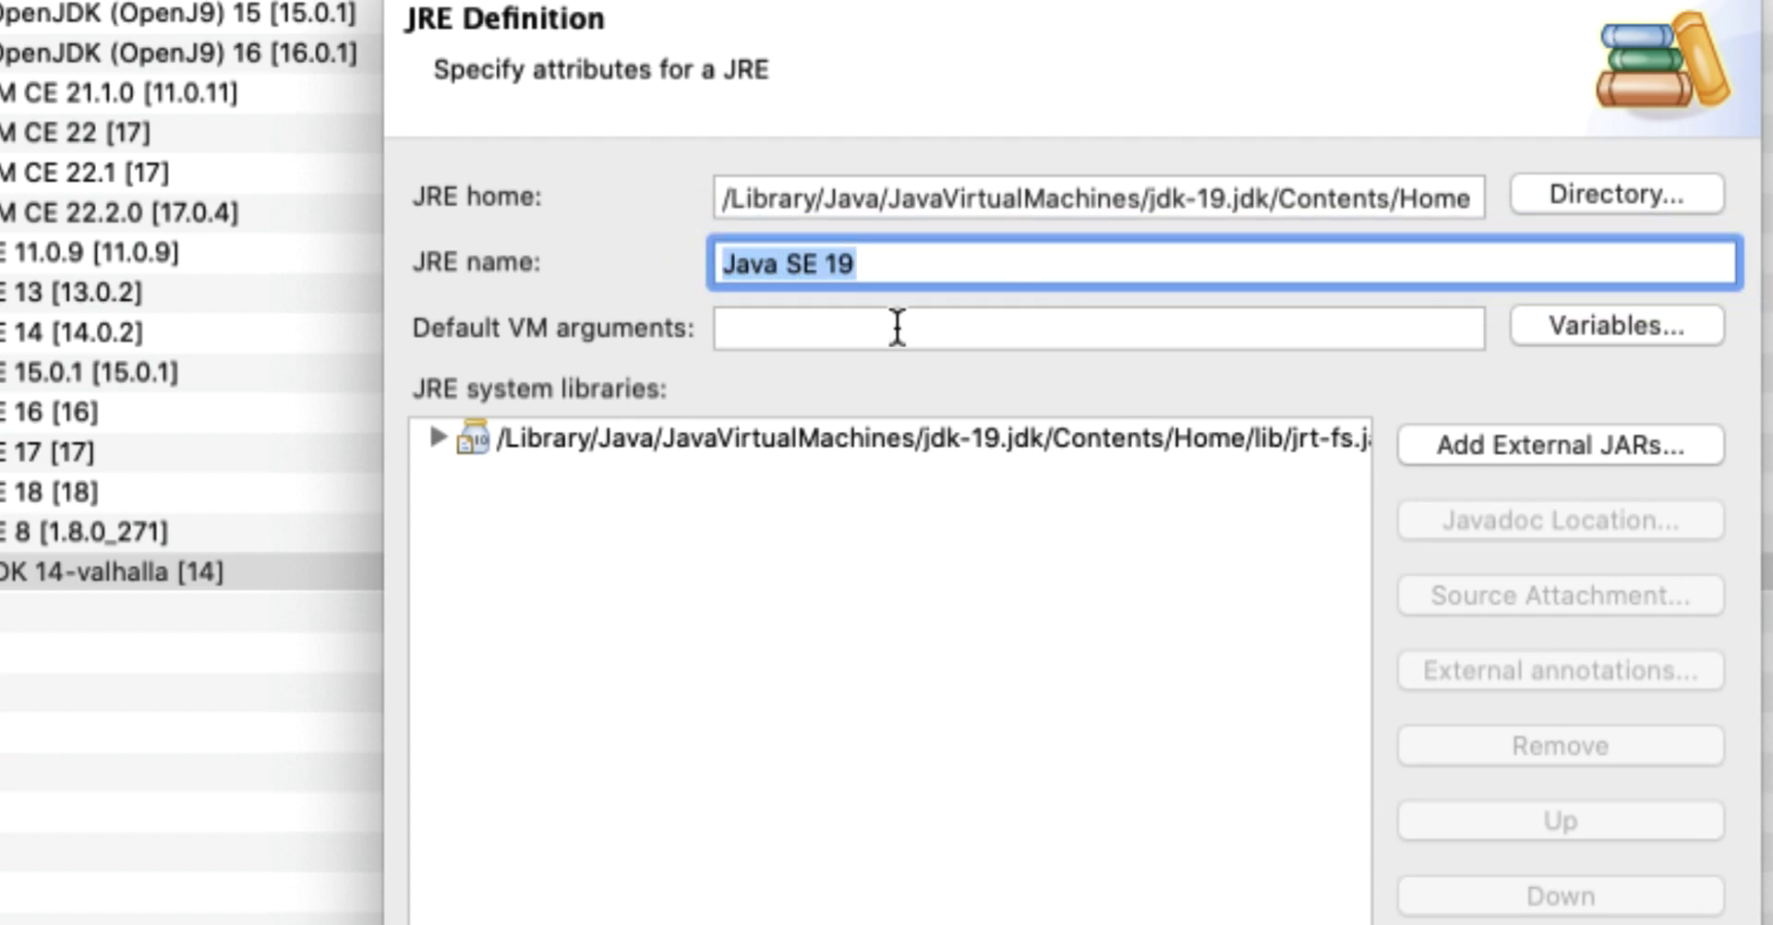
pyautogui.click(937, 326)
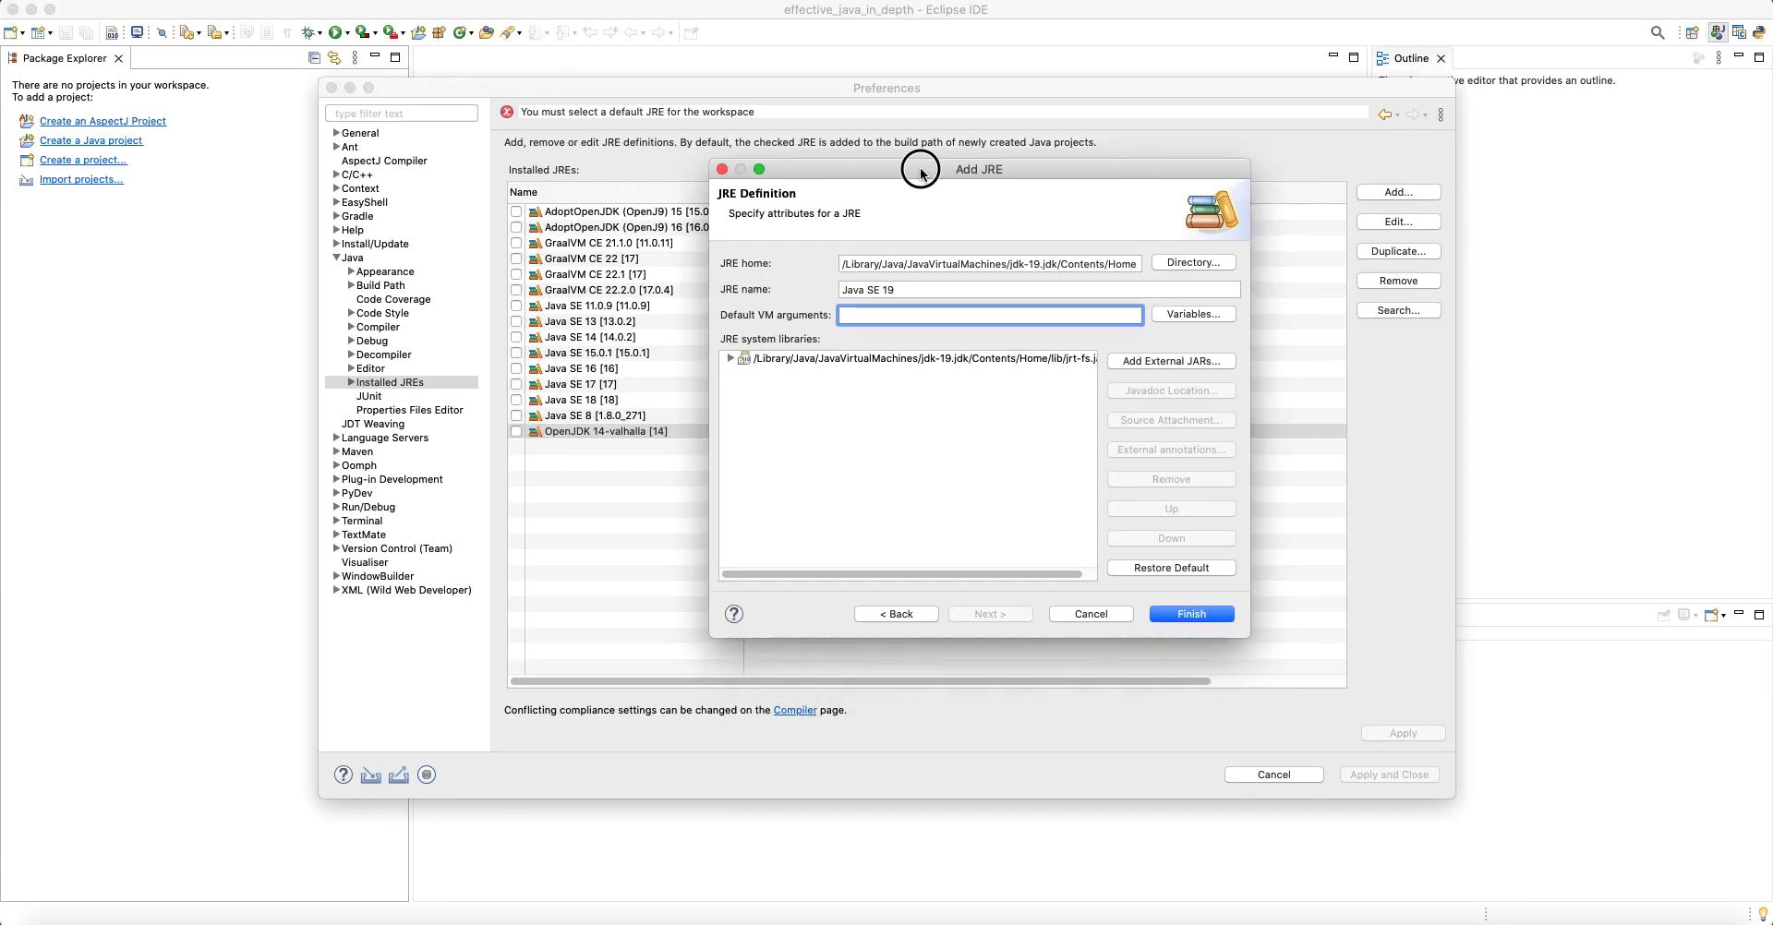
# Finish adding the JRE, make Java SE 19 the workspace default and apply the preferences.
pyautogui.click(1226, 613)
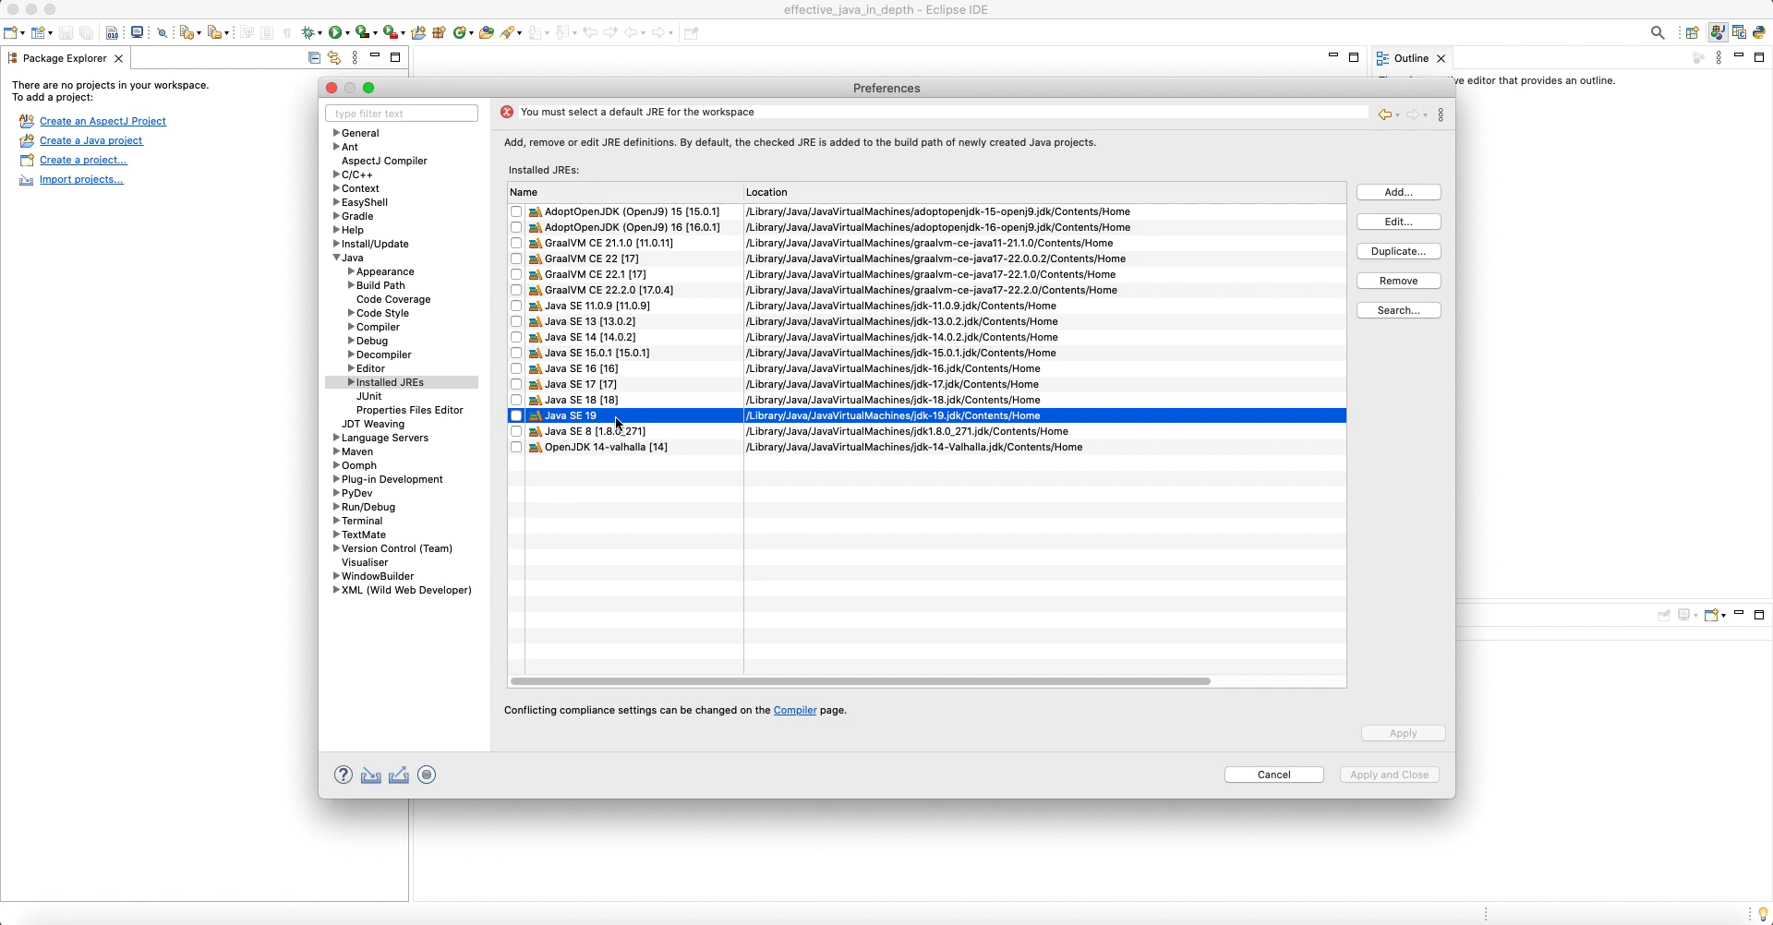
pyautogui.click(517, 416)
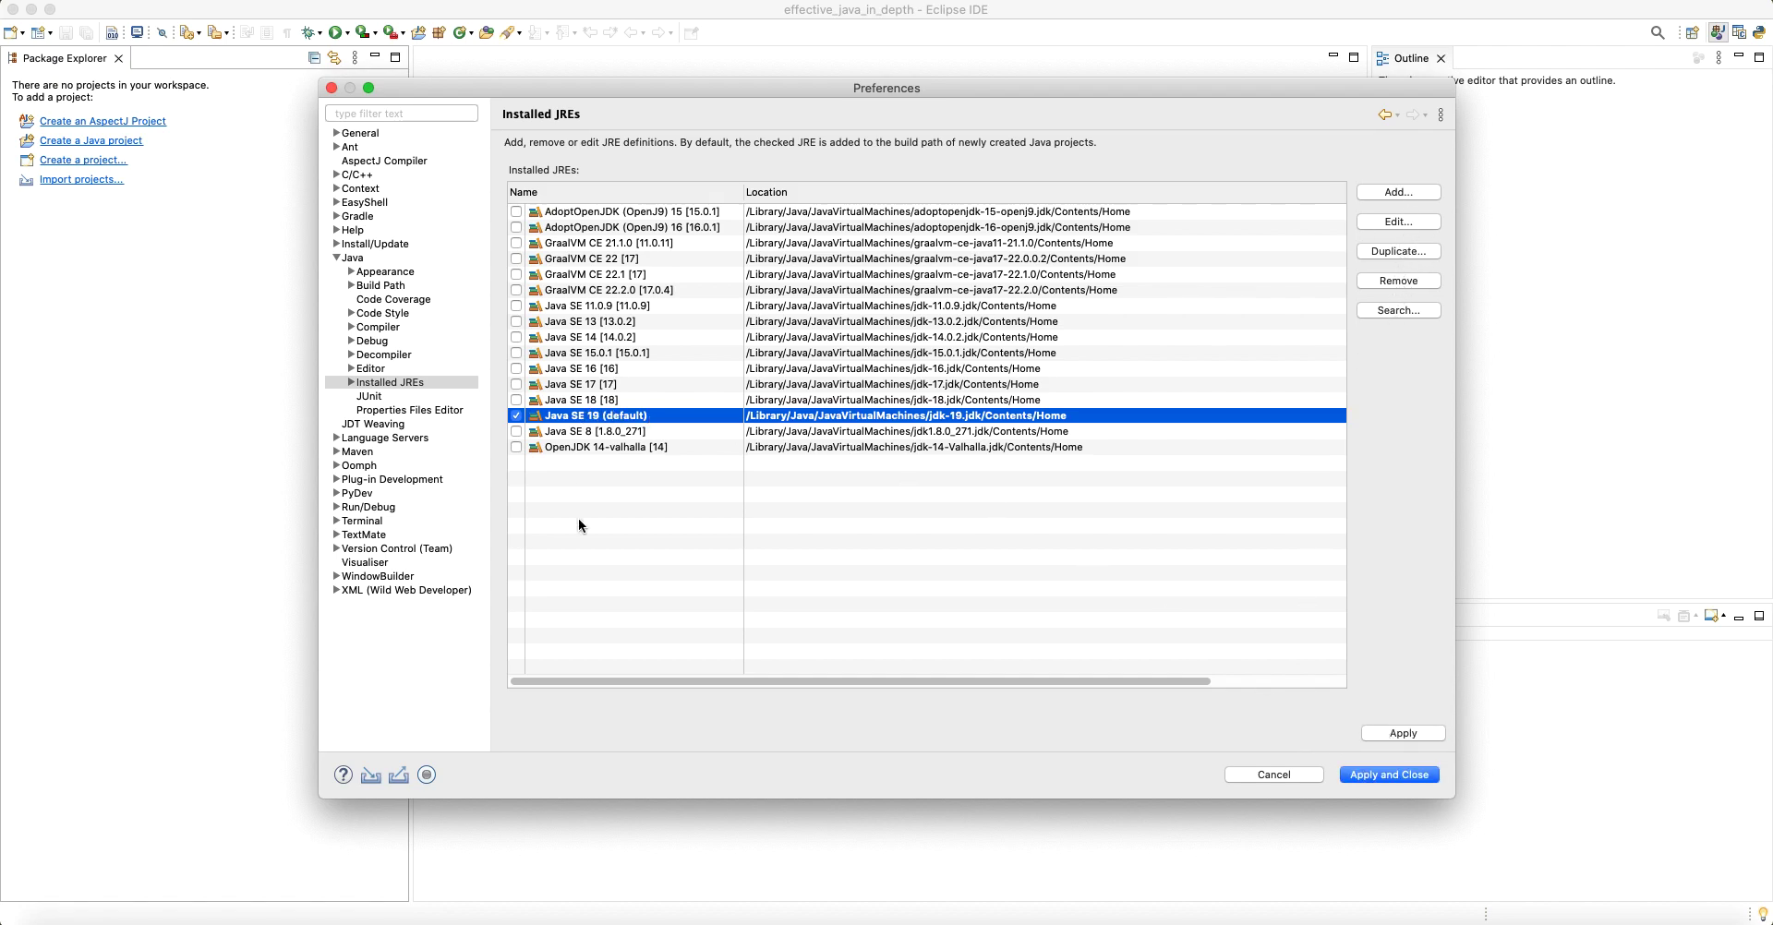
pyautogui.click(666, 464)
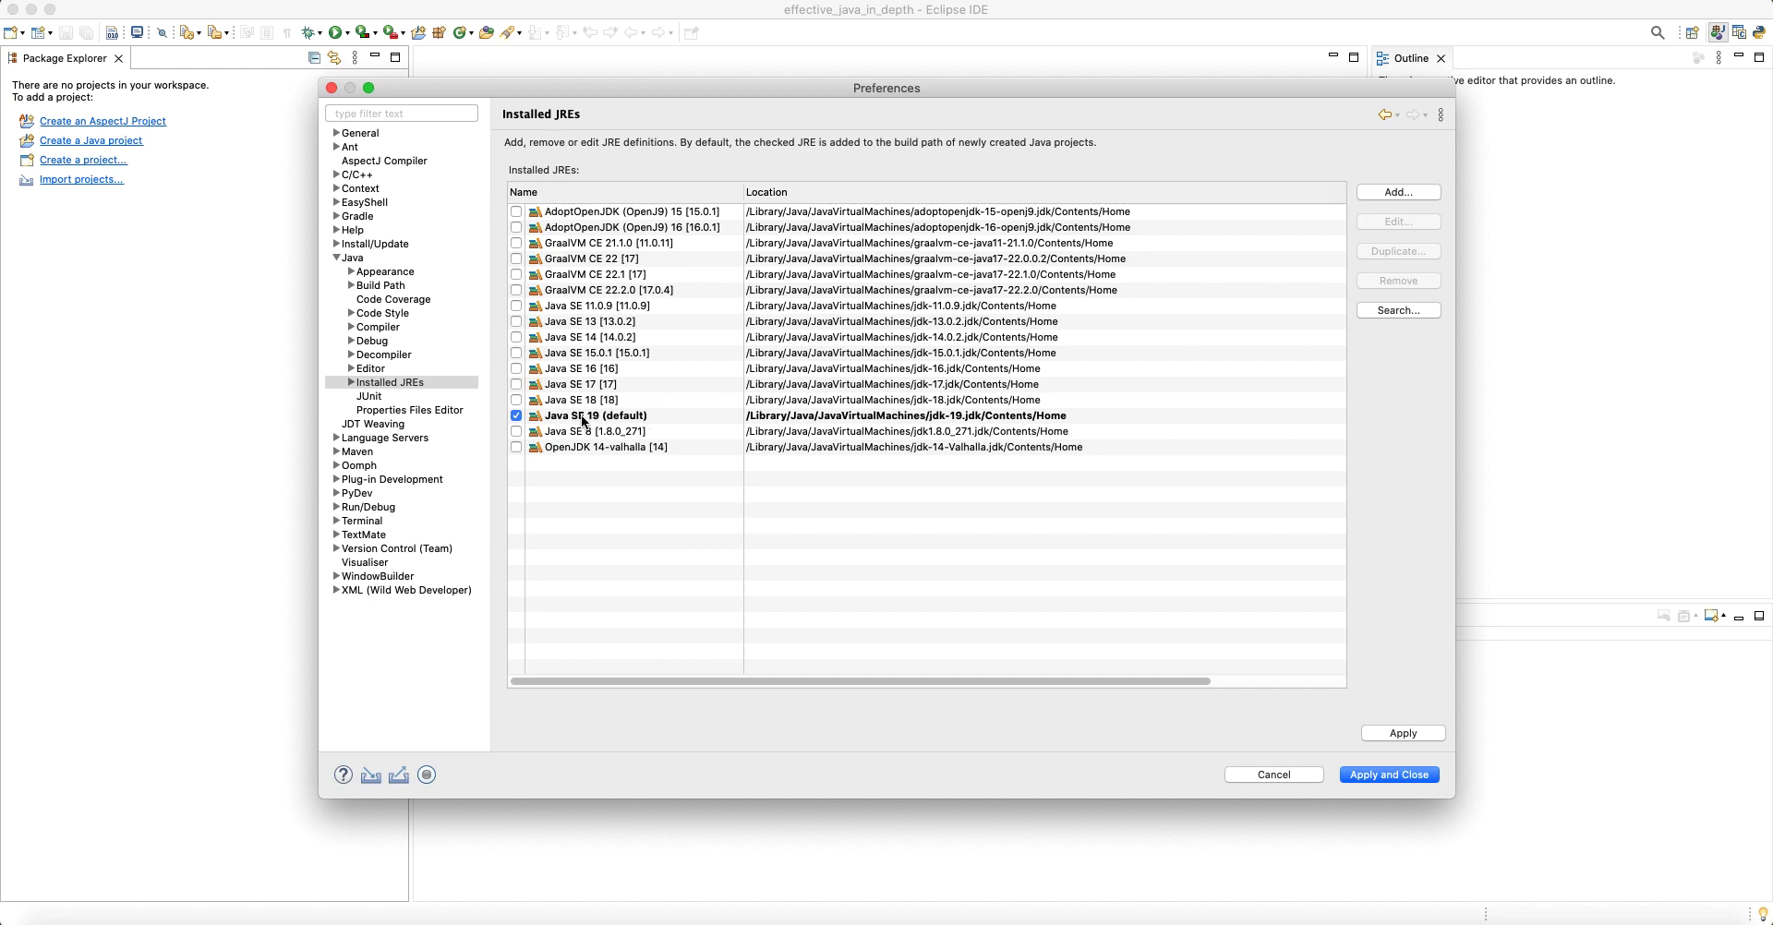
pyautogui.click(1398, 775)
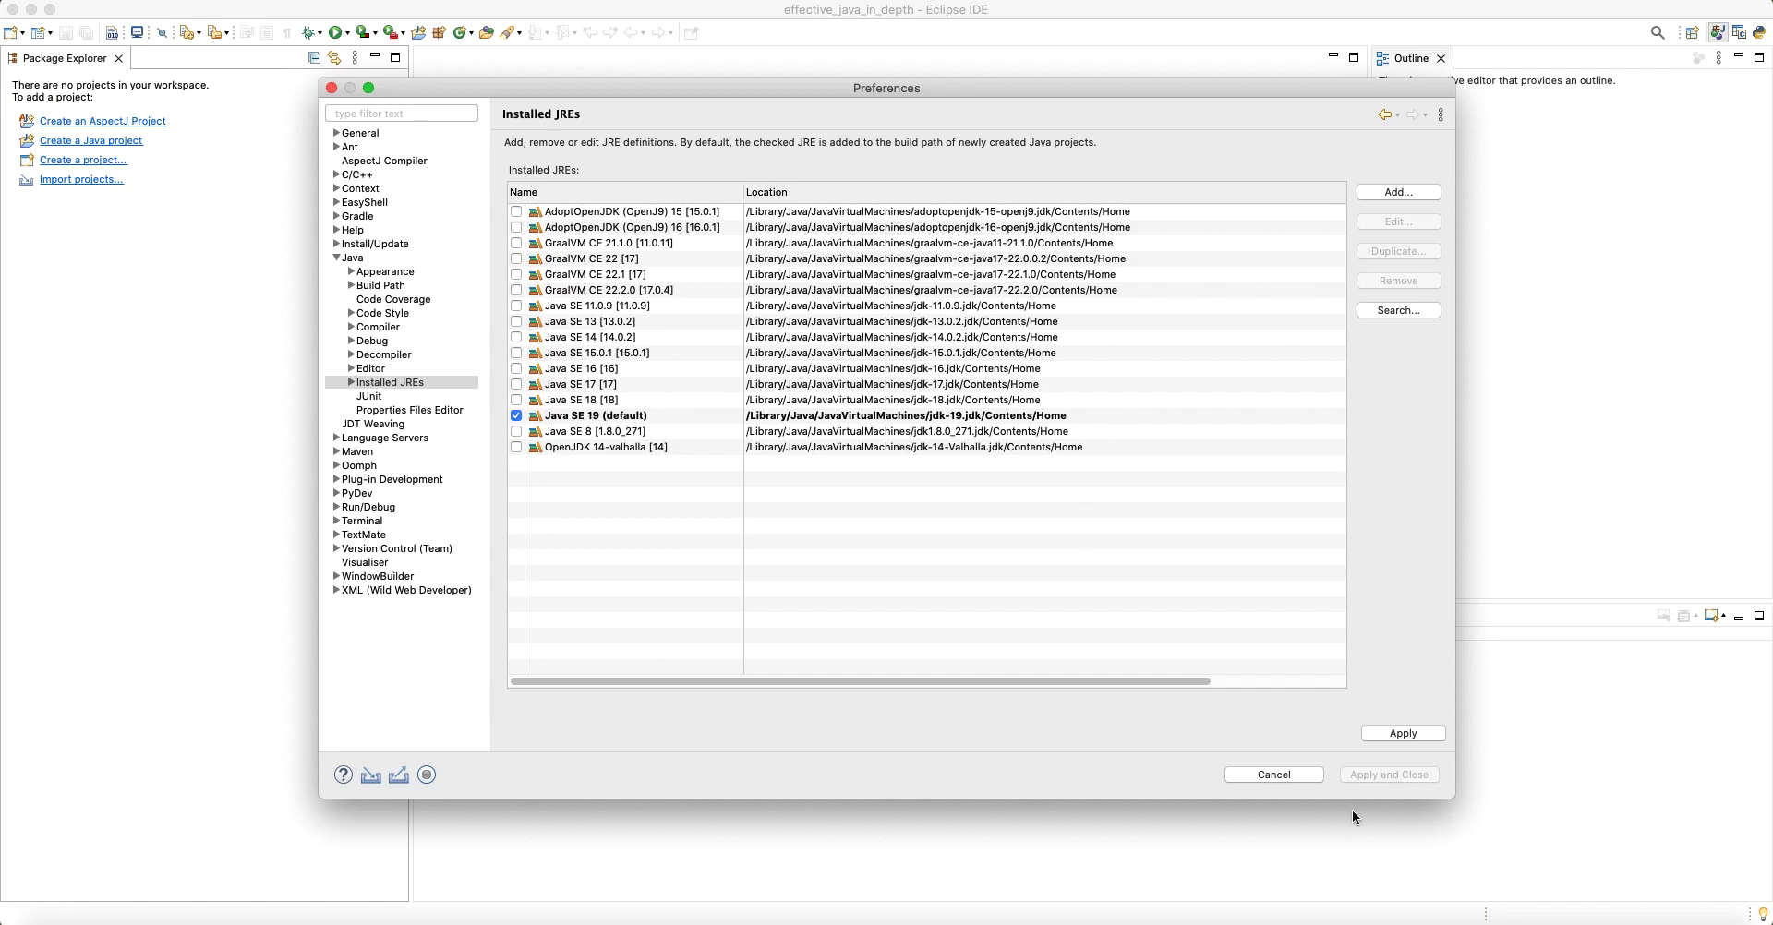
# Start a new Java project named test and look through the available execution environments.
pyautogui.click(132, 141)
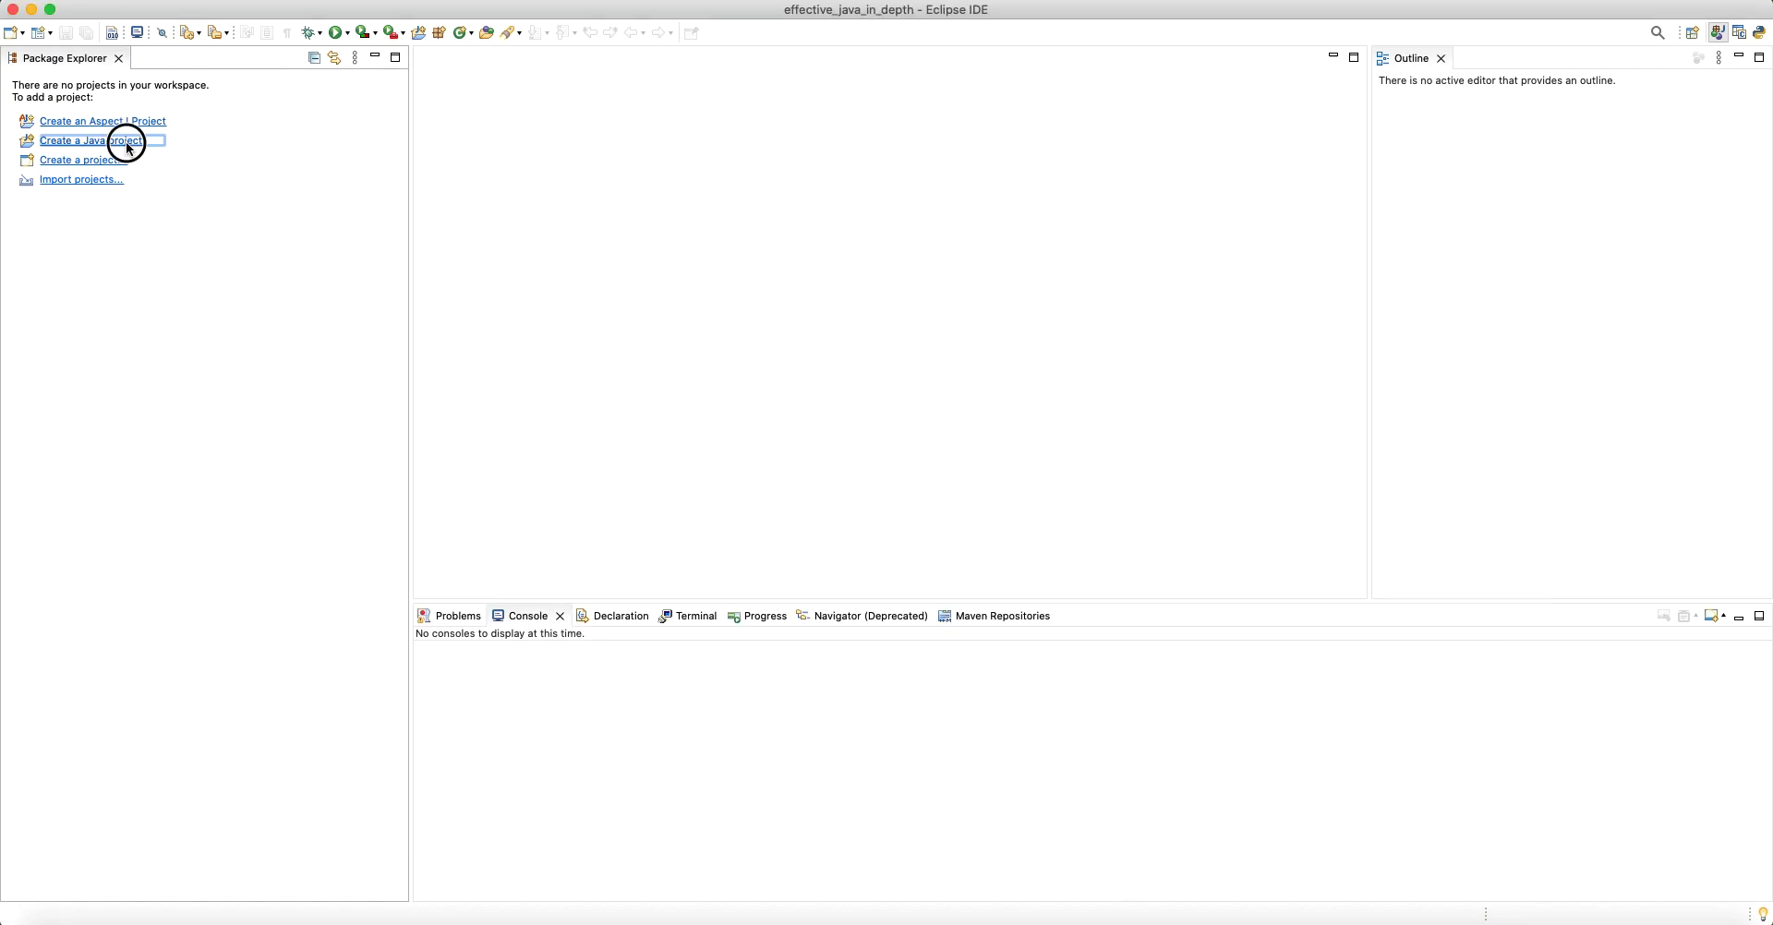
pyautogui.write('test')
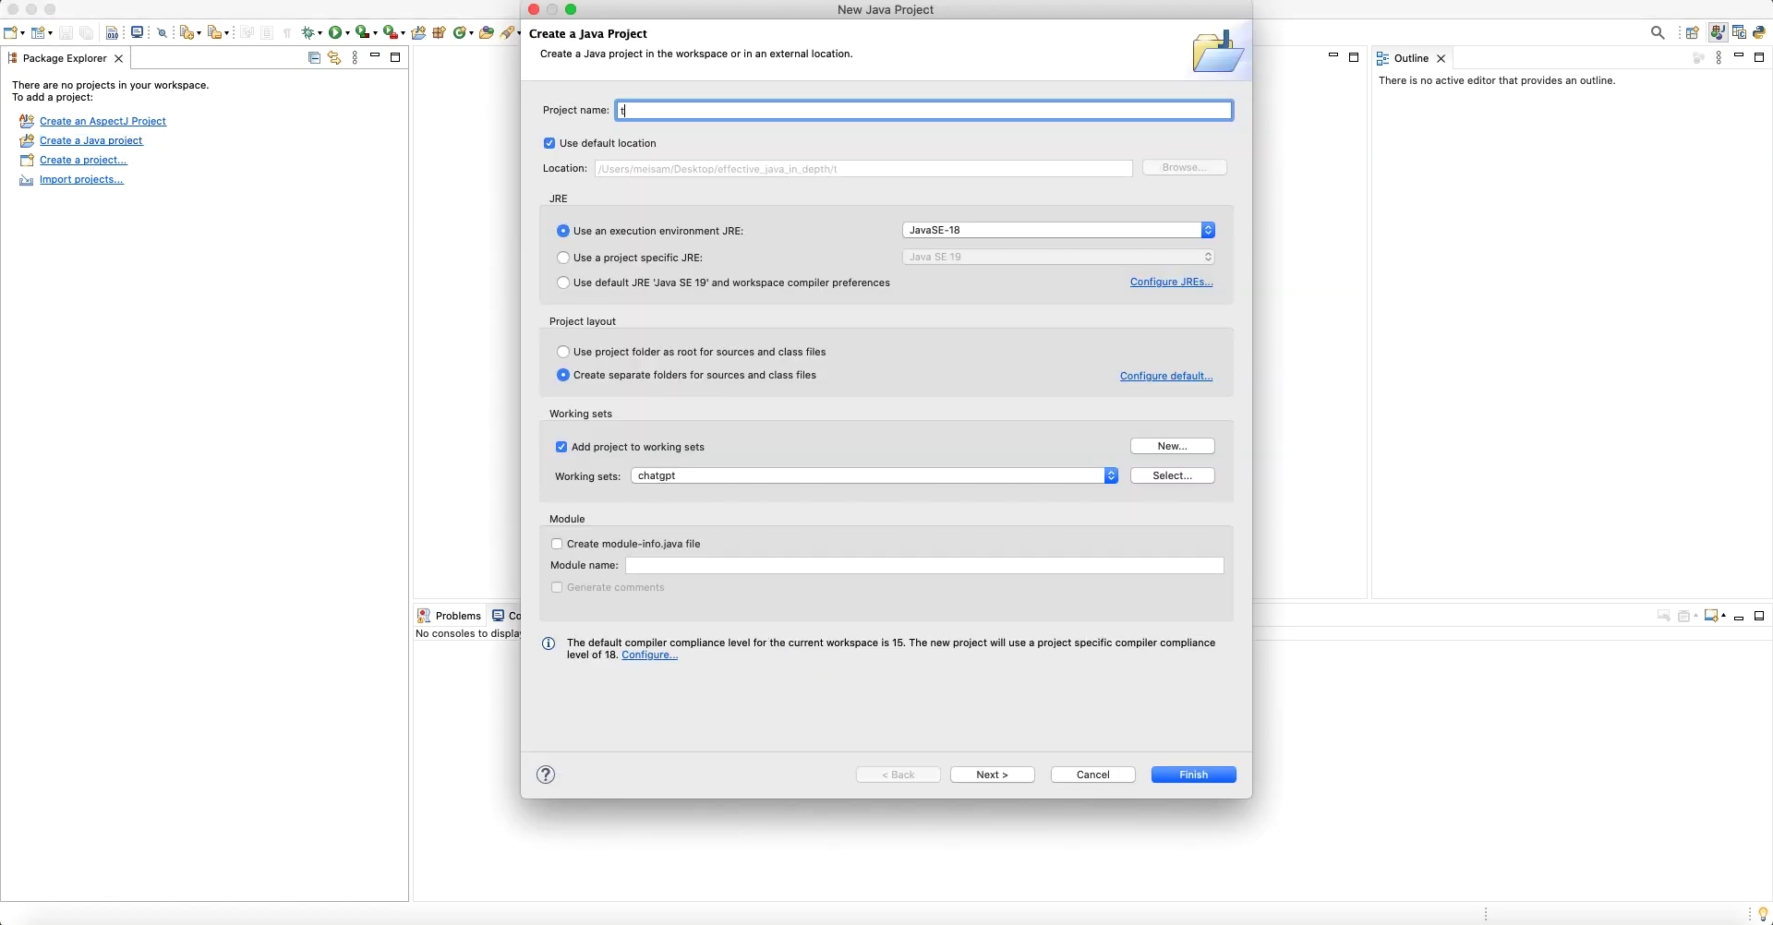
pyautogui.click(919, 230)
pyautogui.scroll(3, 939, 132)
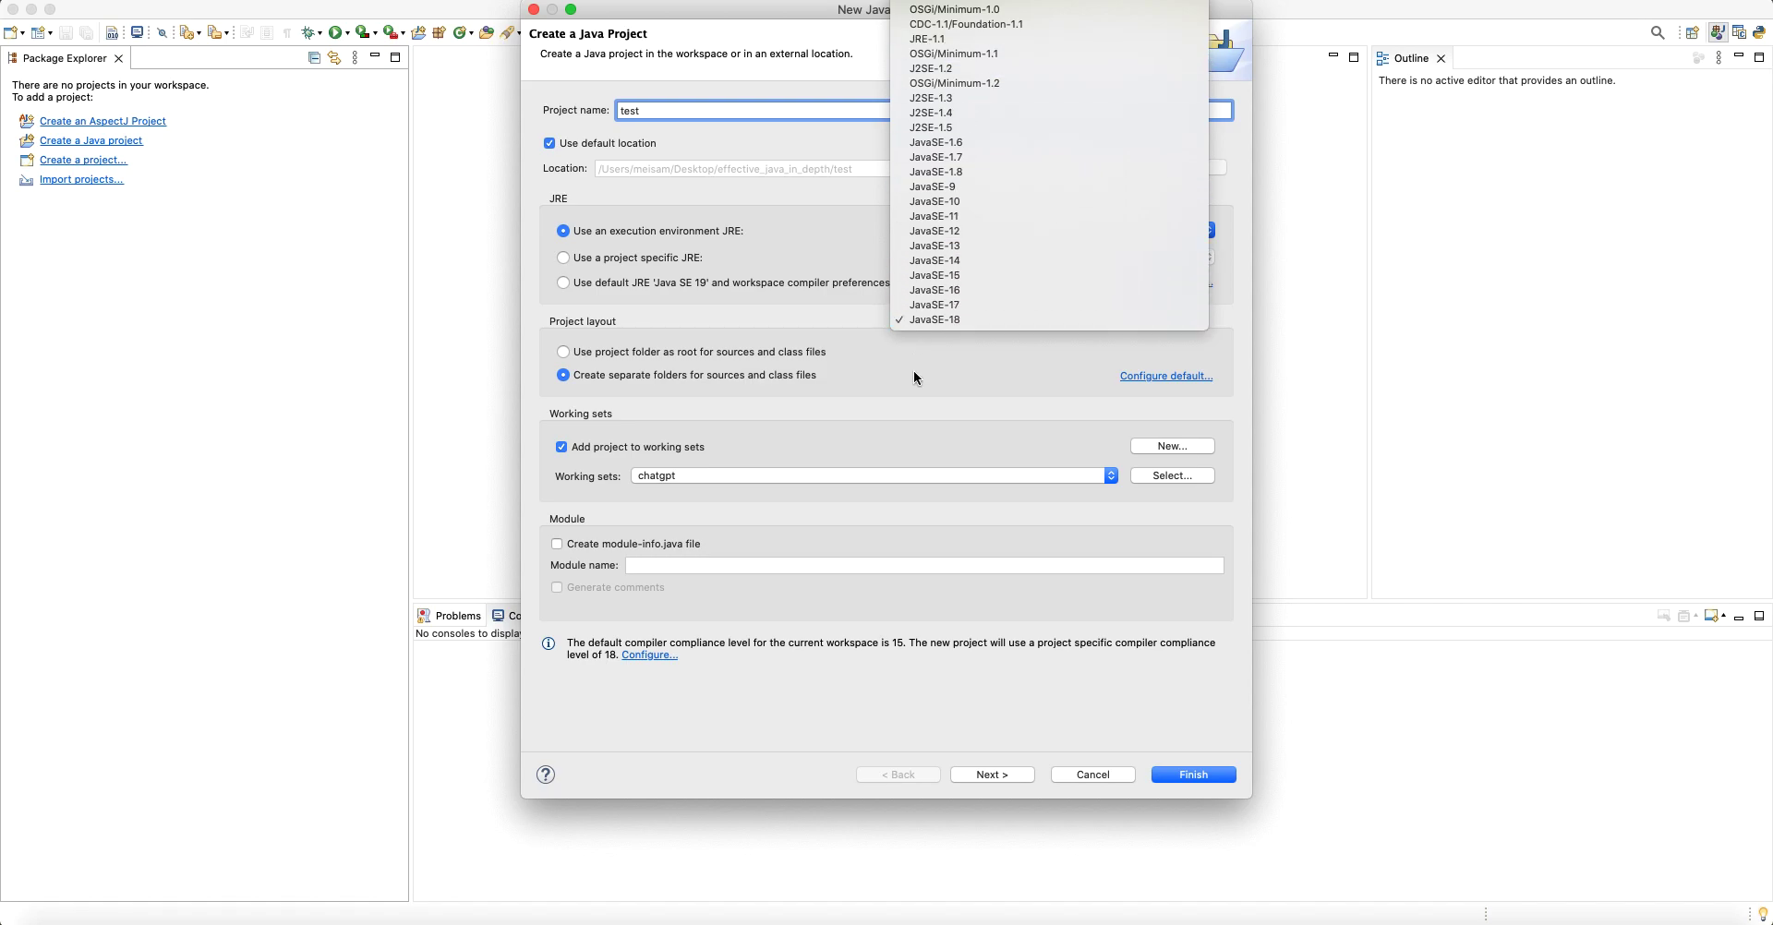
pyautogui.click(705, 187)
# Set the project to use the project-specific JRE Java SE 19 and create it with the default build settings.
pyautogui.click(624, 262)
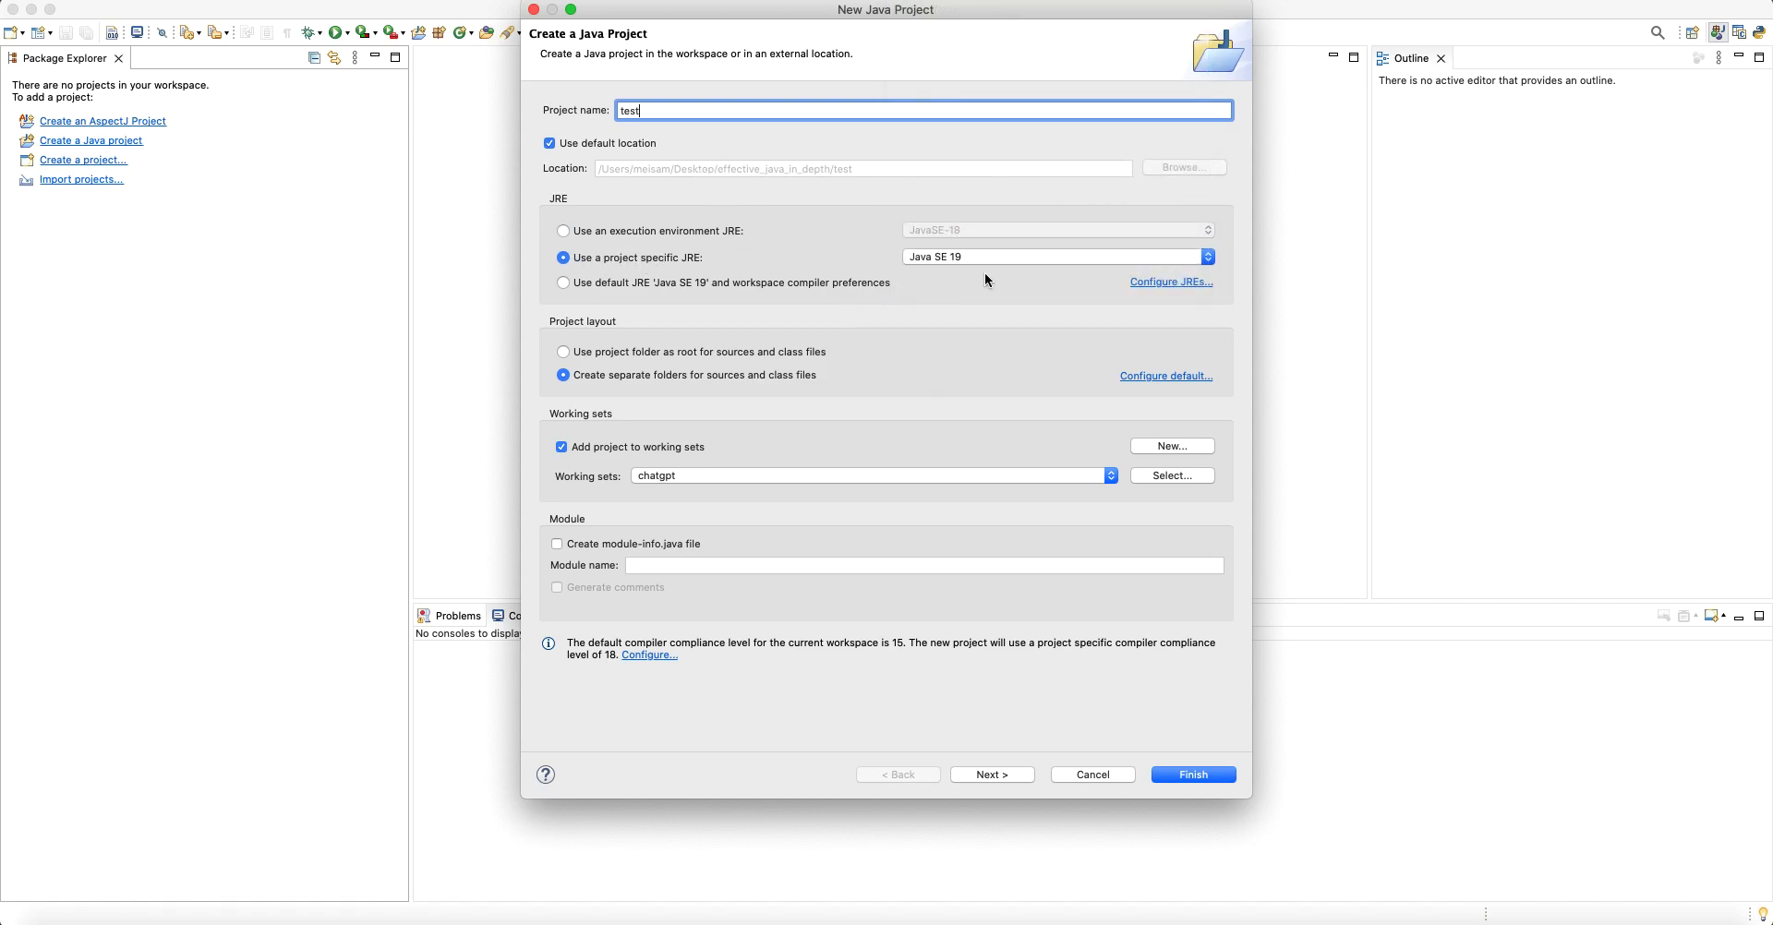
pyautogui.click(961, 259)
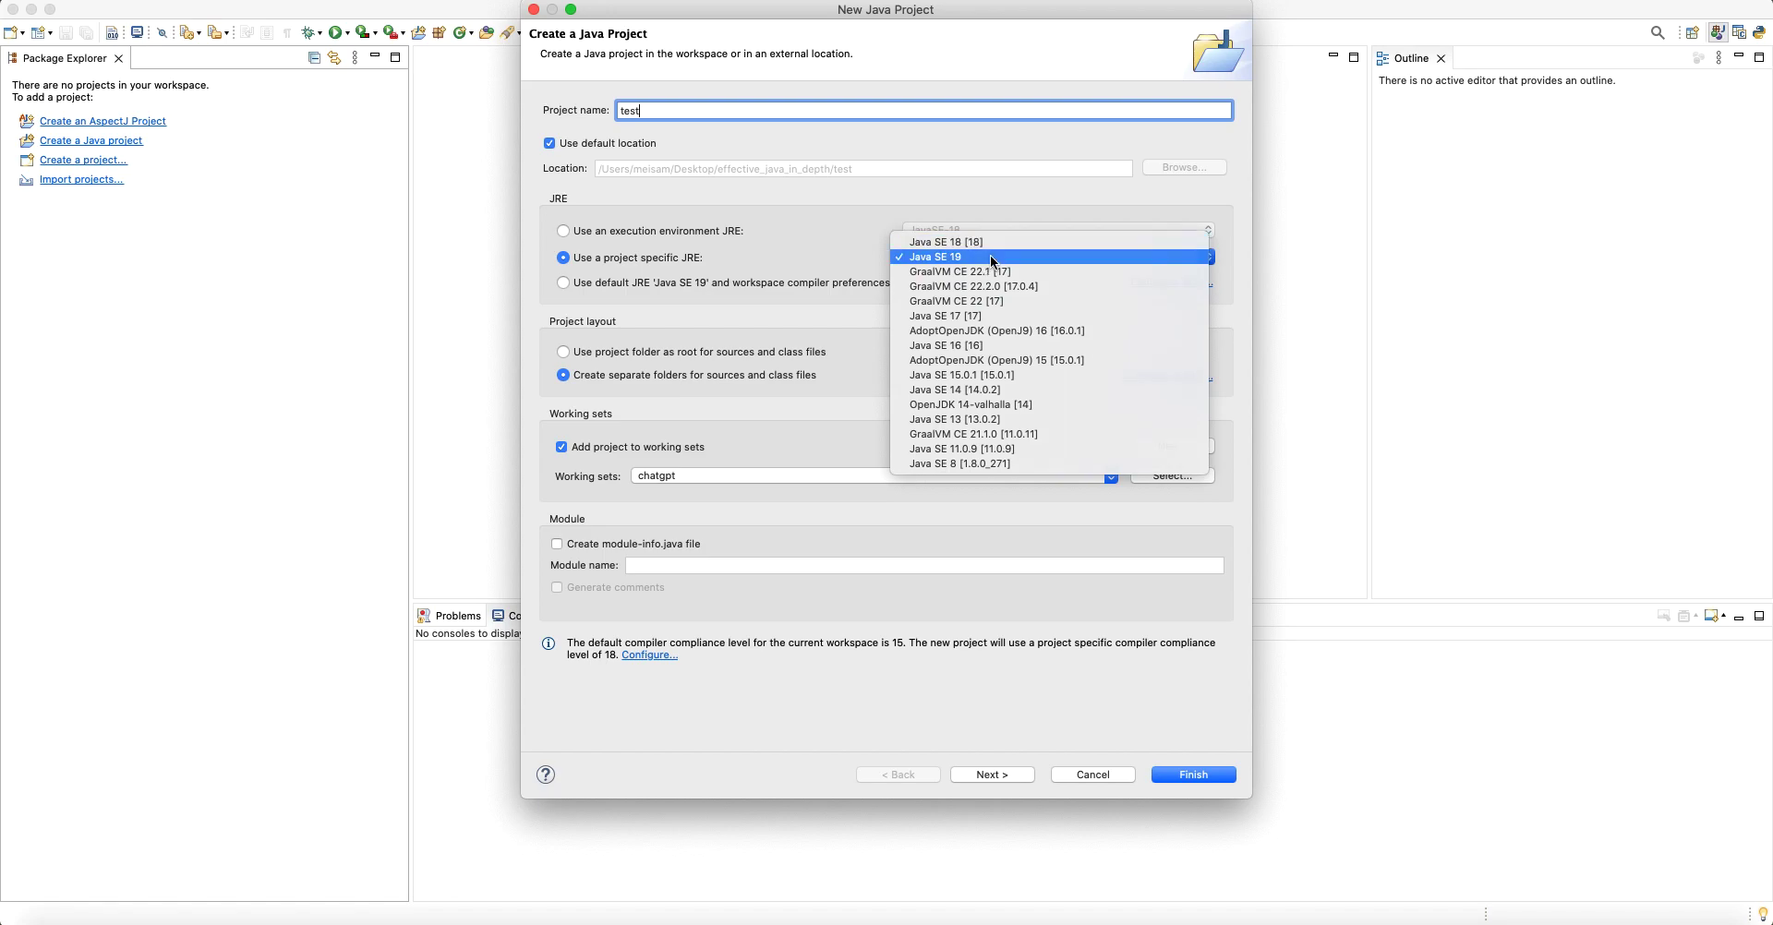
pyautogui.click(925, 260)
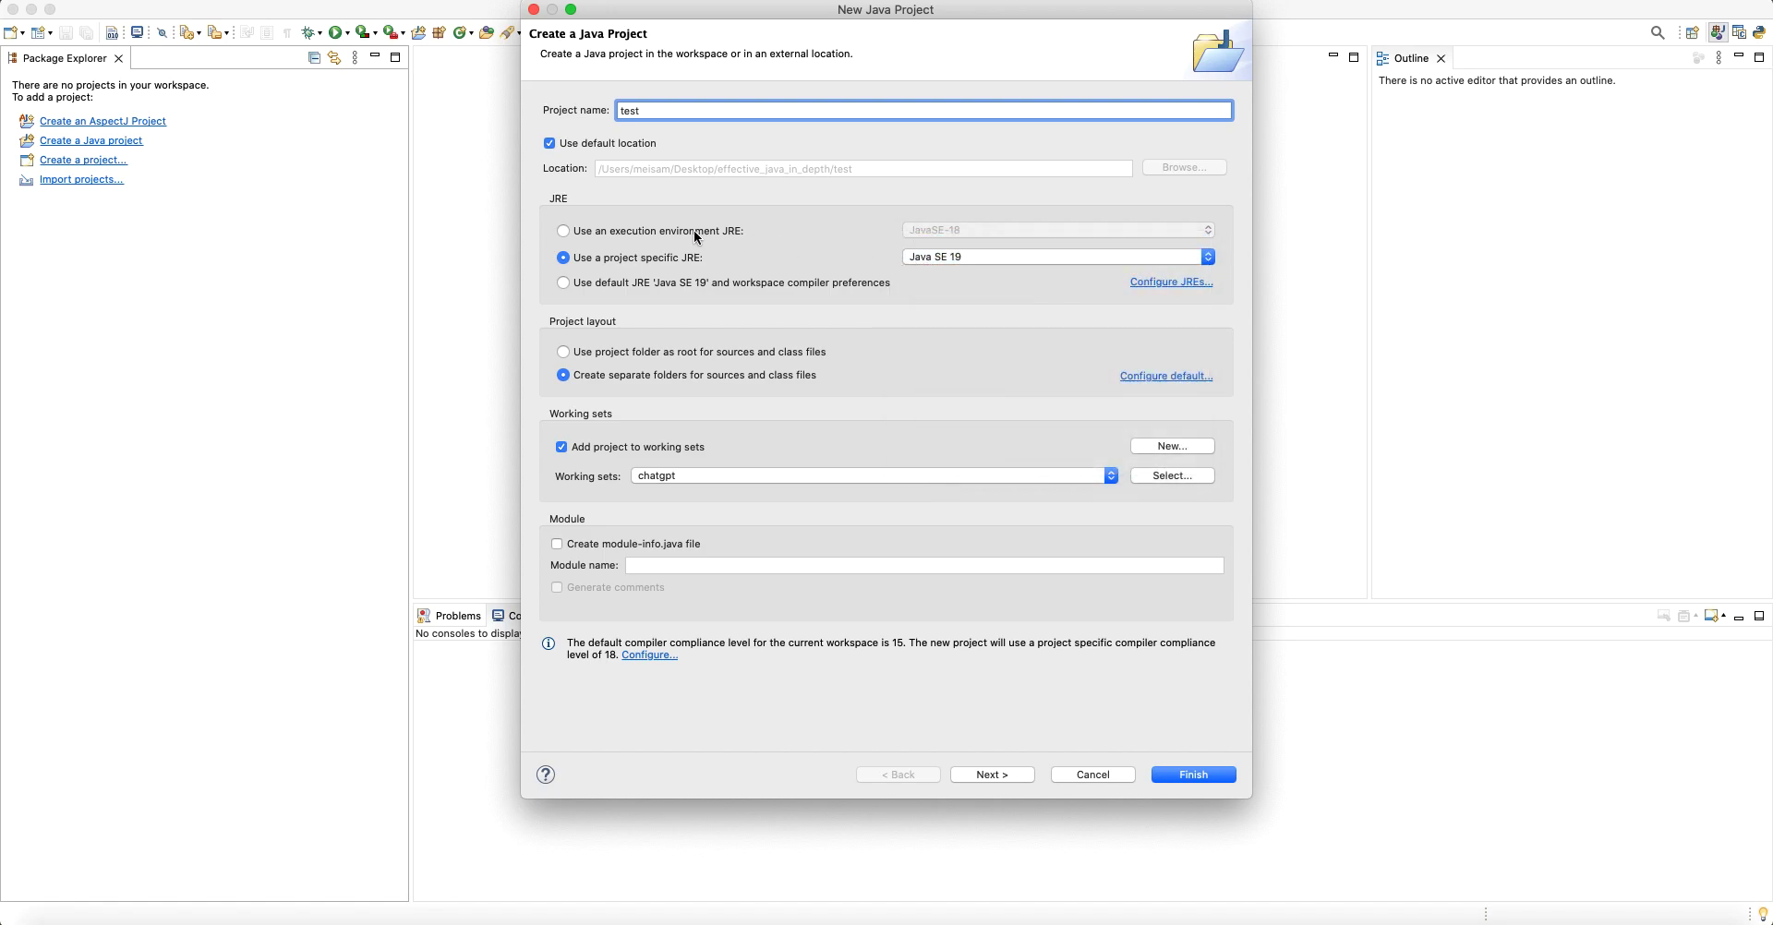
pyautogui.click(1007, 781)
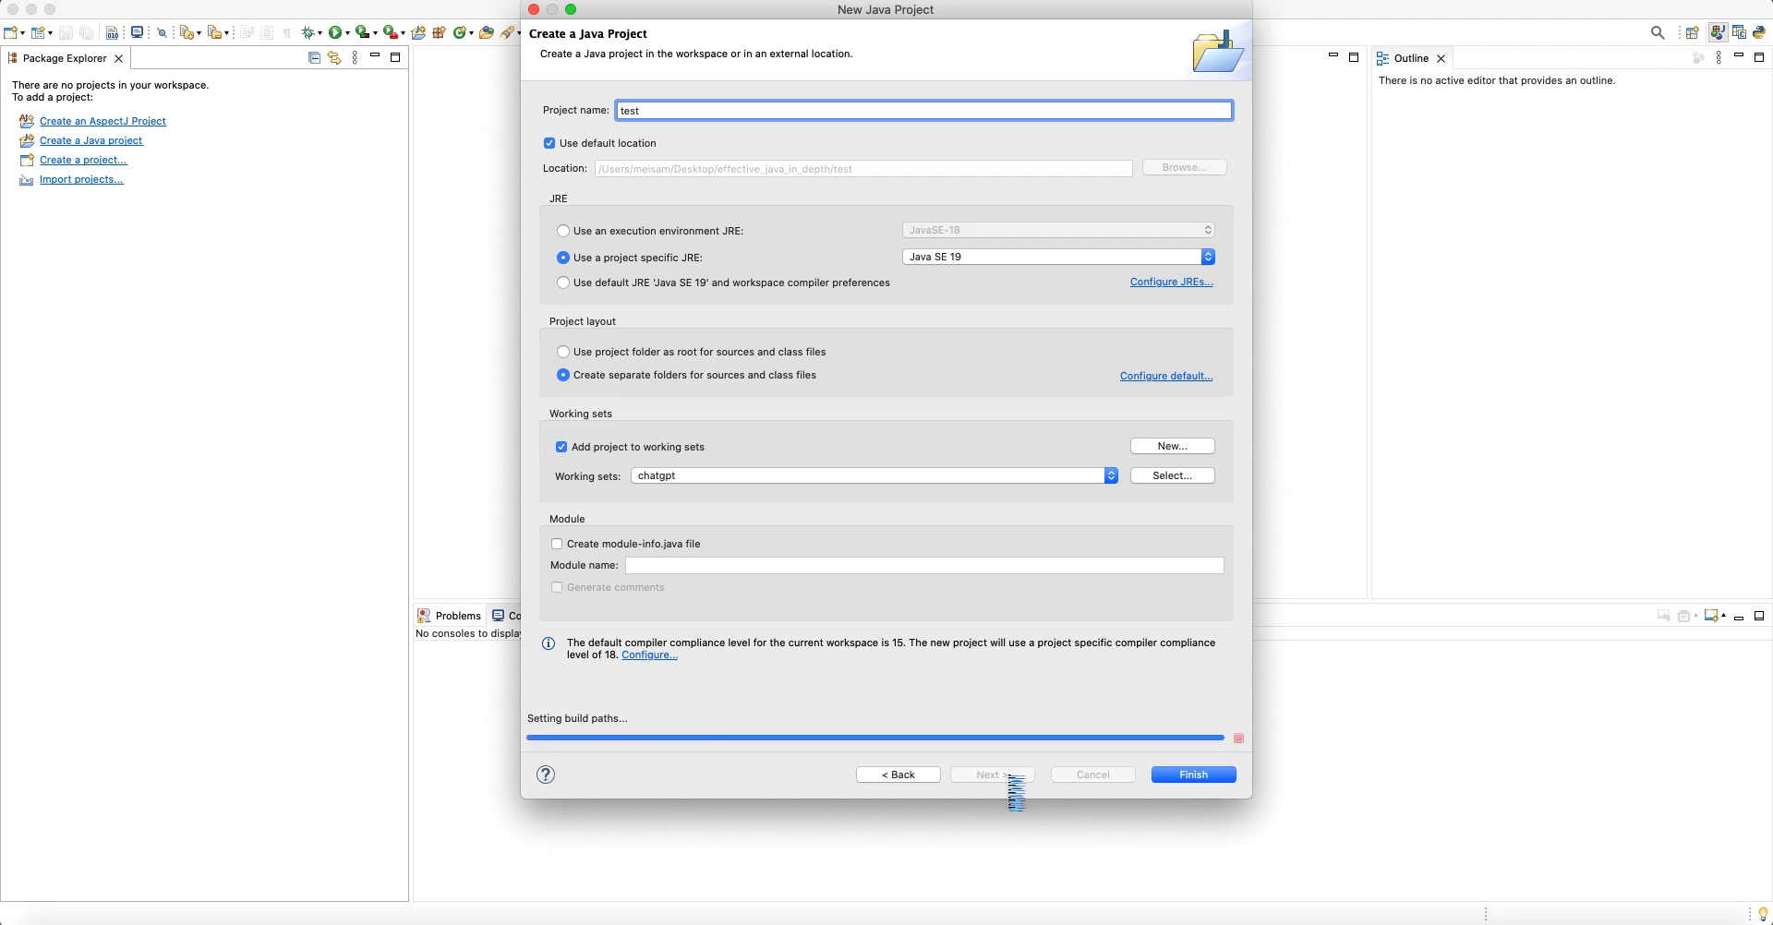
pyautogui.click(1178, 774)
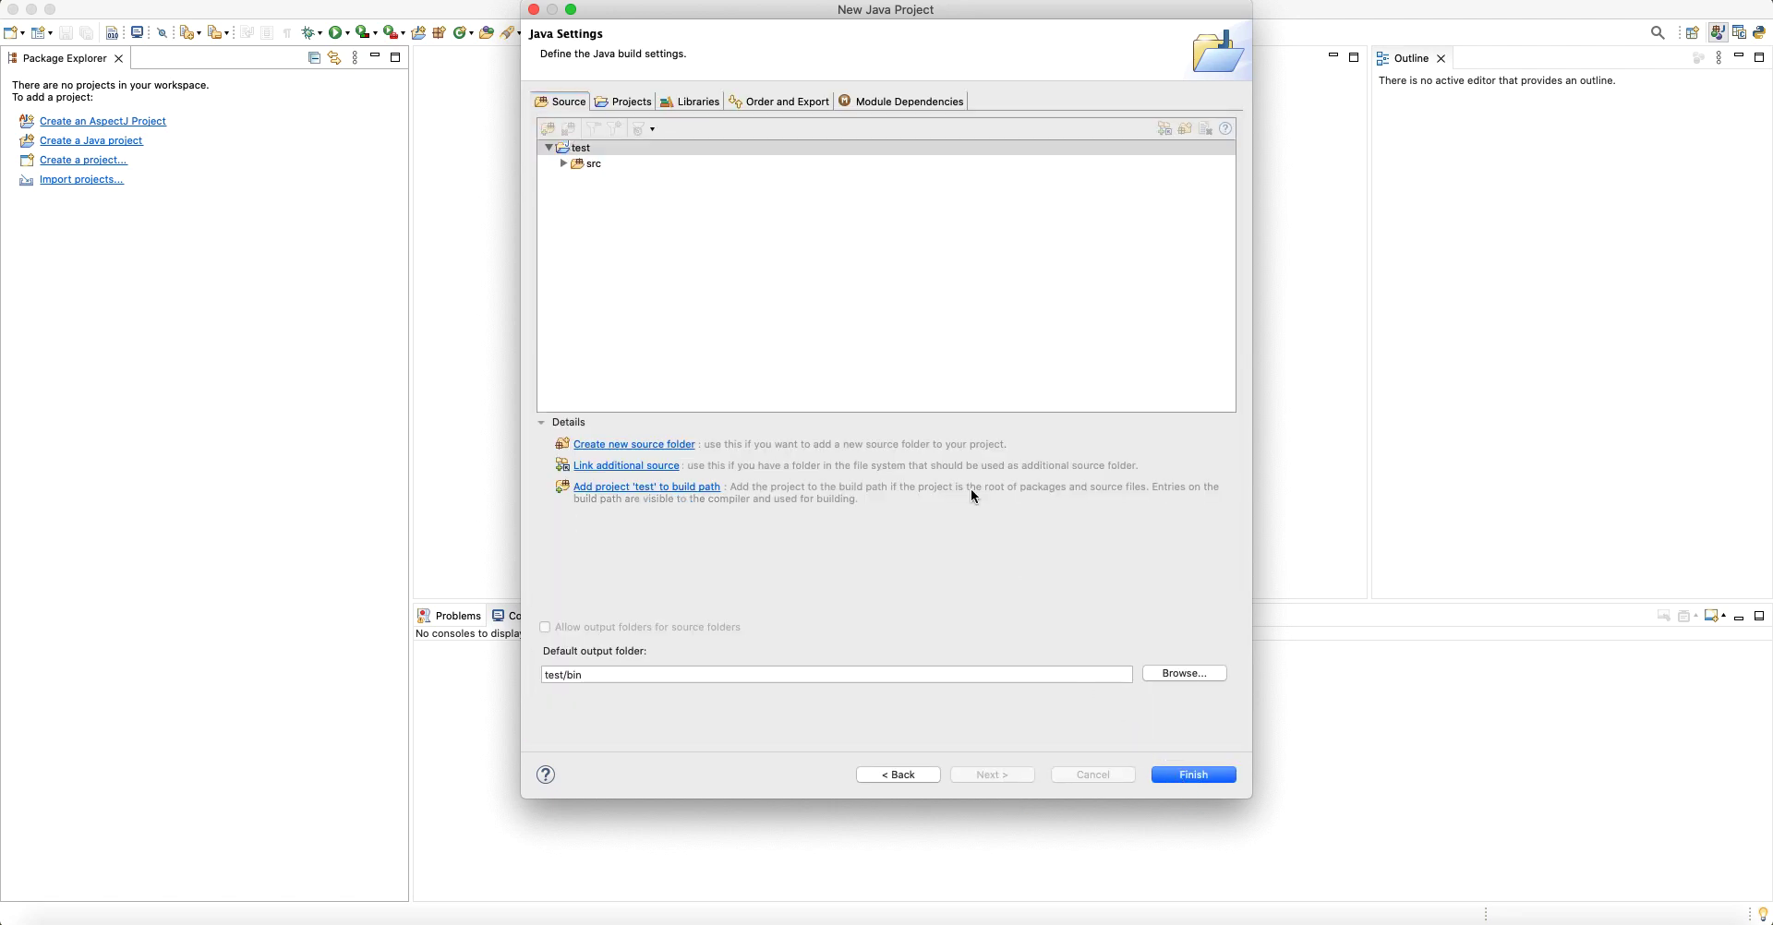
# Expand the test project and inspect the modules in its JRE System Library.
pyautogui.click(11, 77)
pyautogui.click(37, 82)
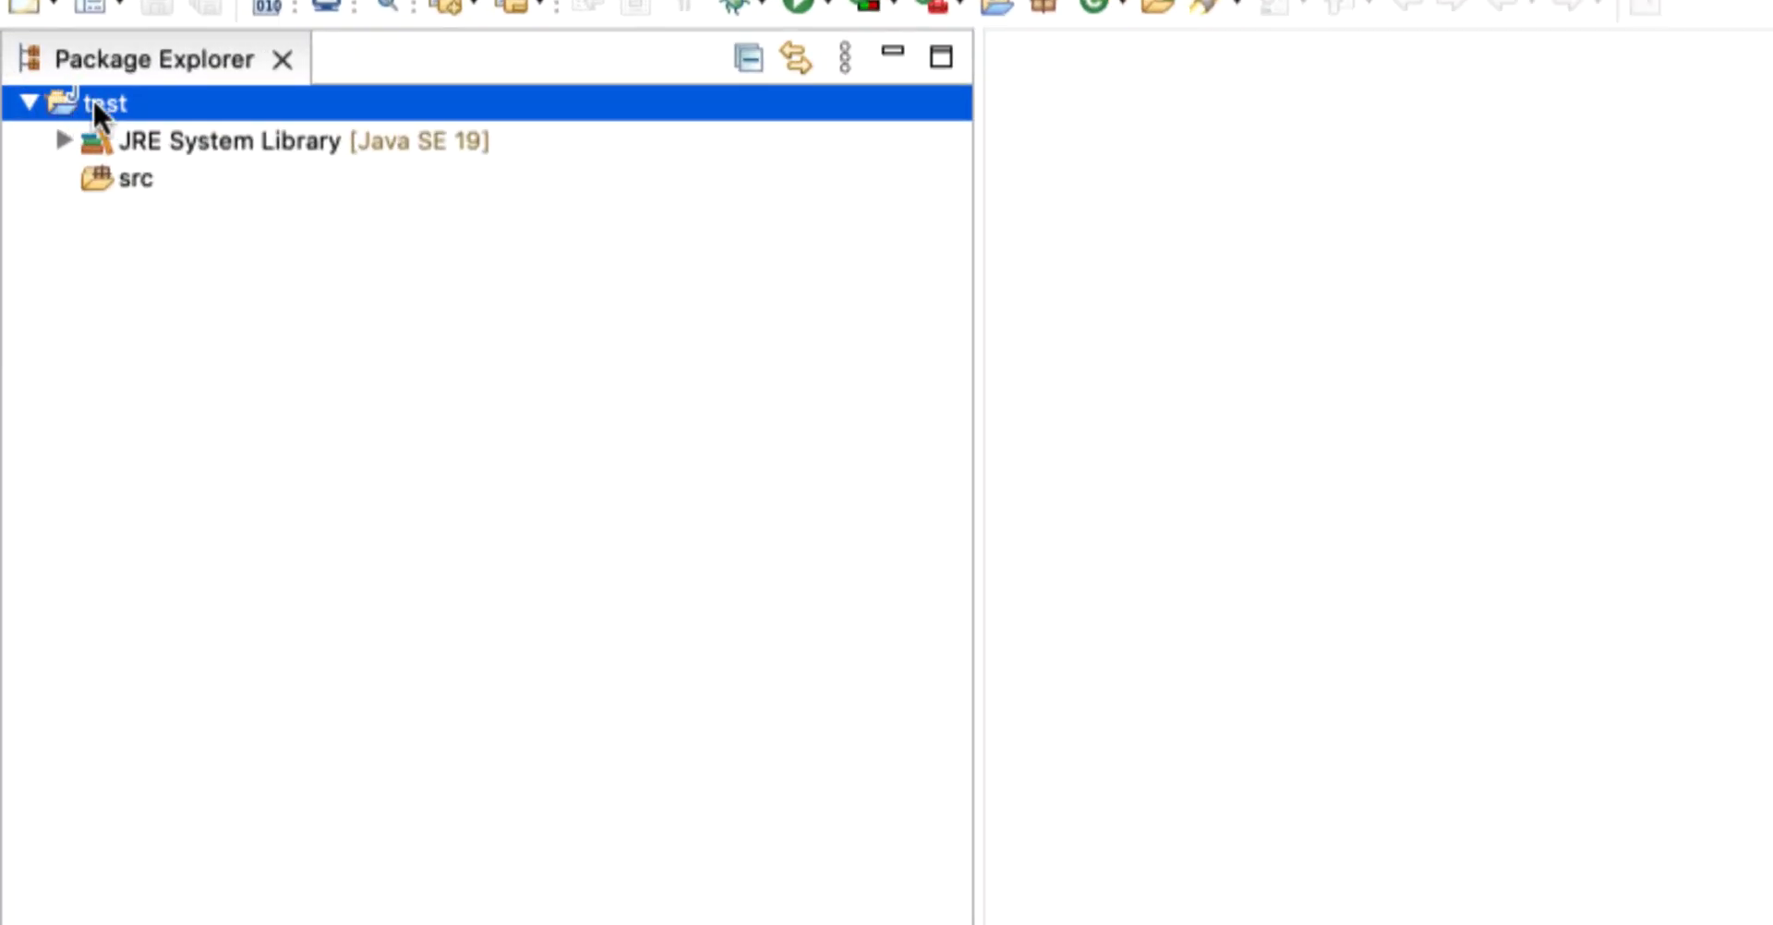
pyautogui.click(198, 145)
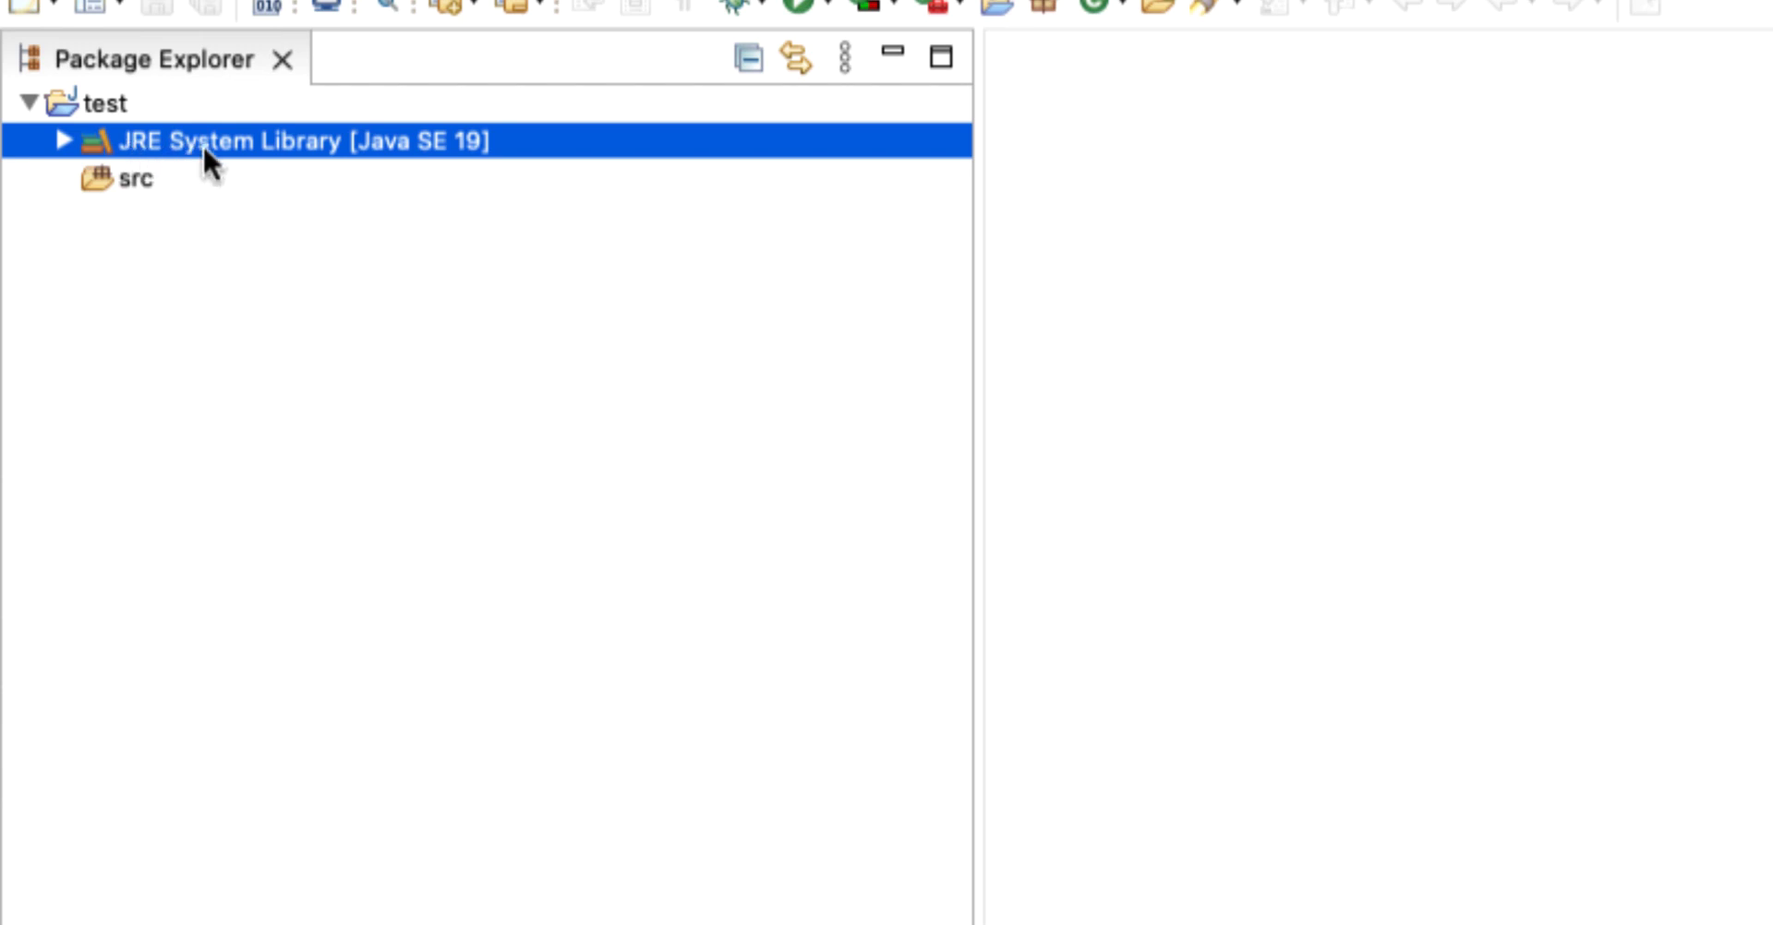
pyautogui.click(60, 138)
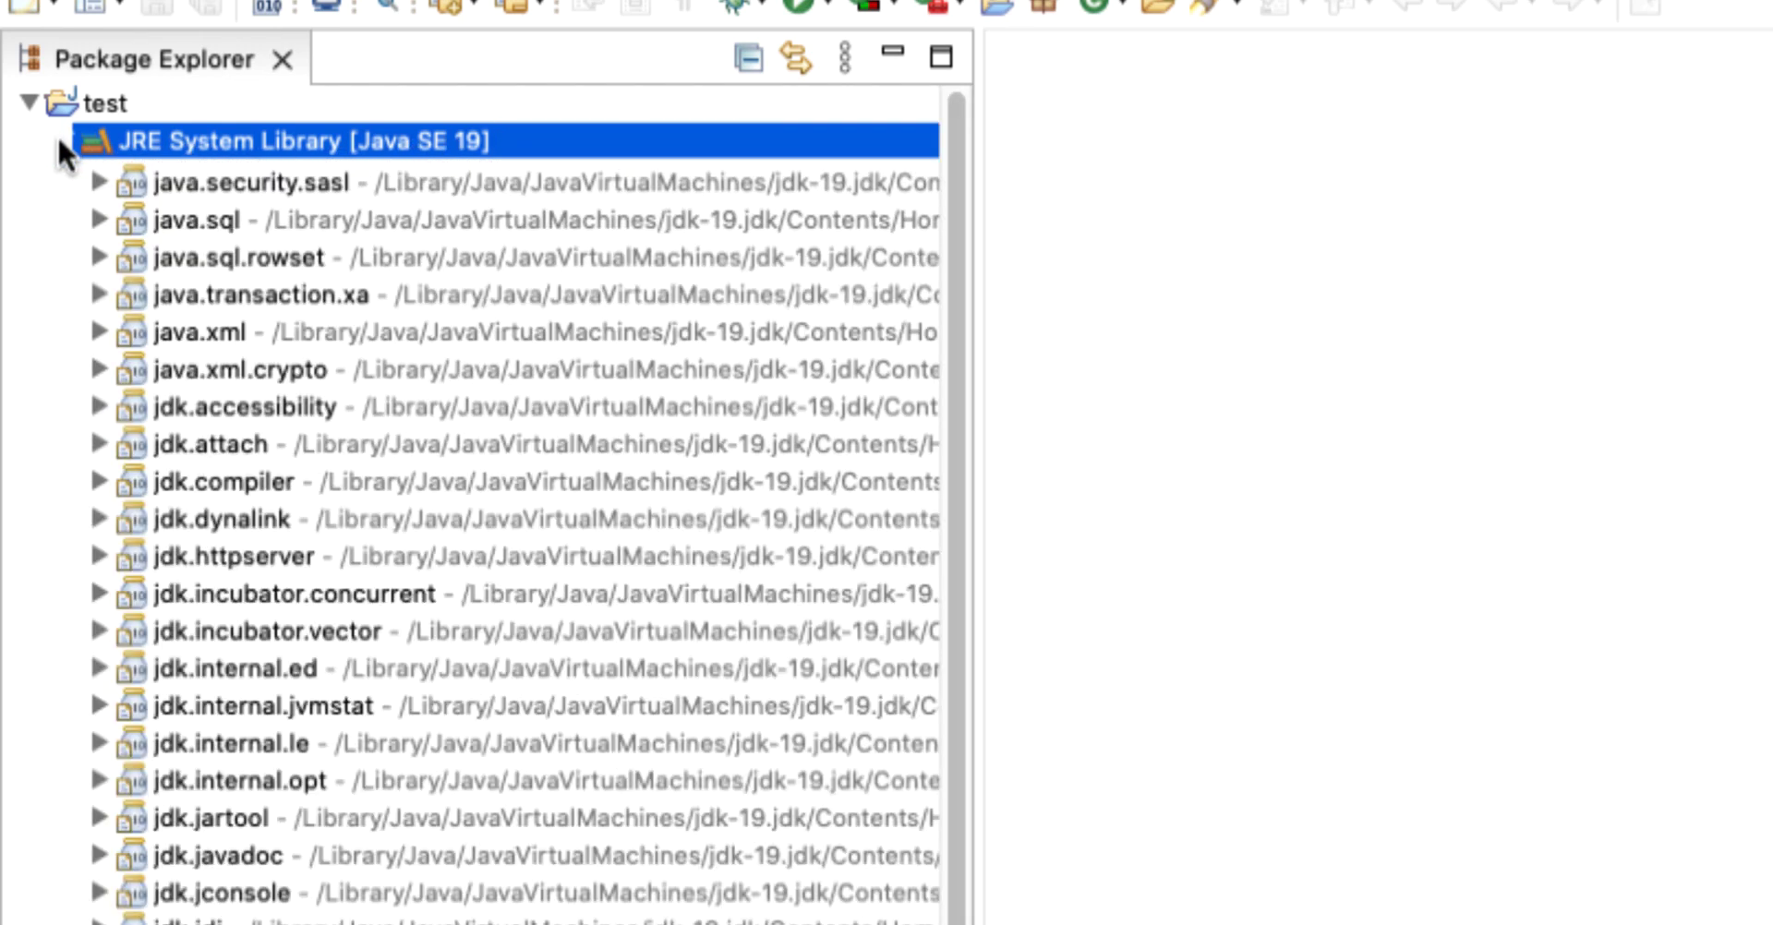
pyautogui.click(449, 177)
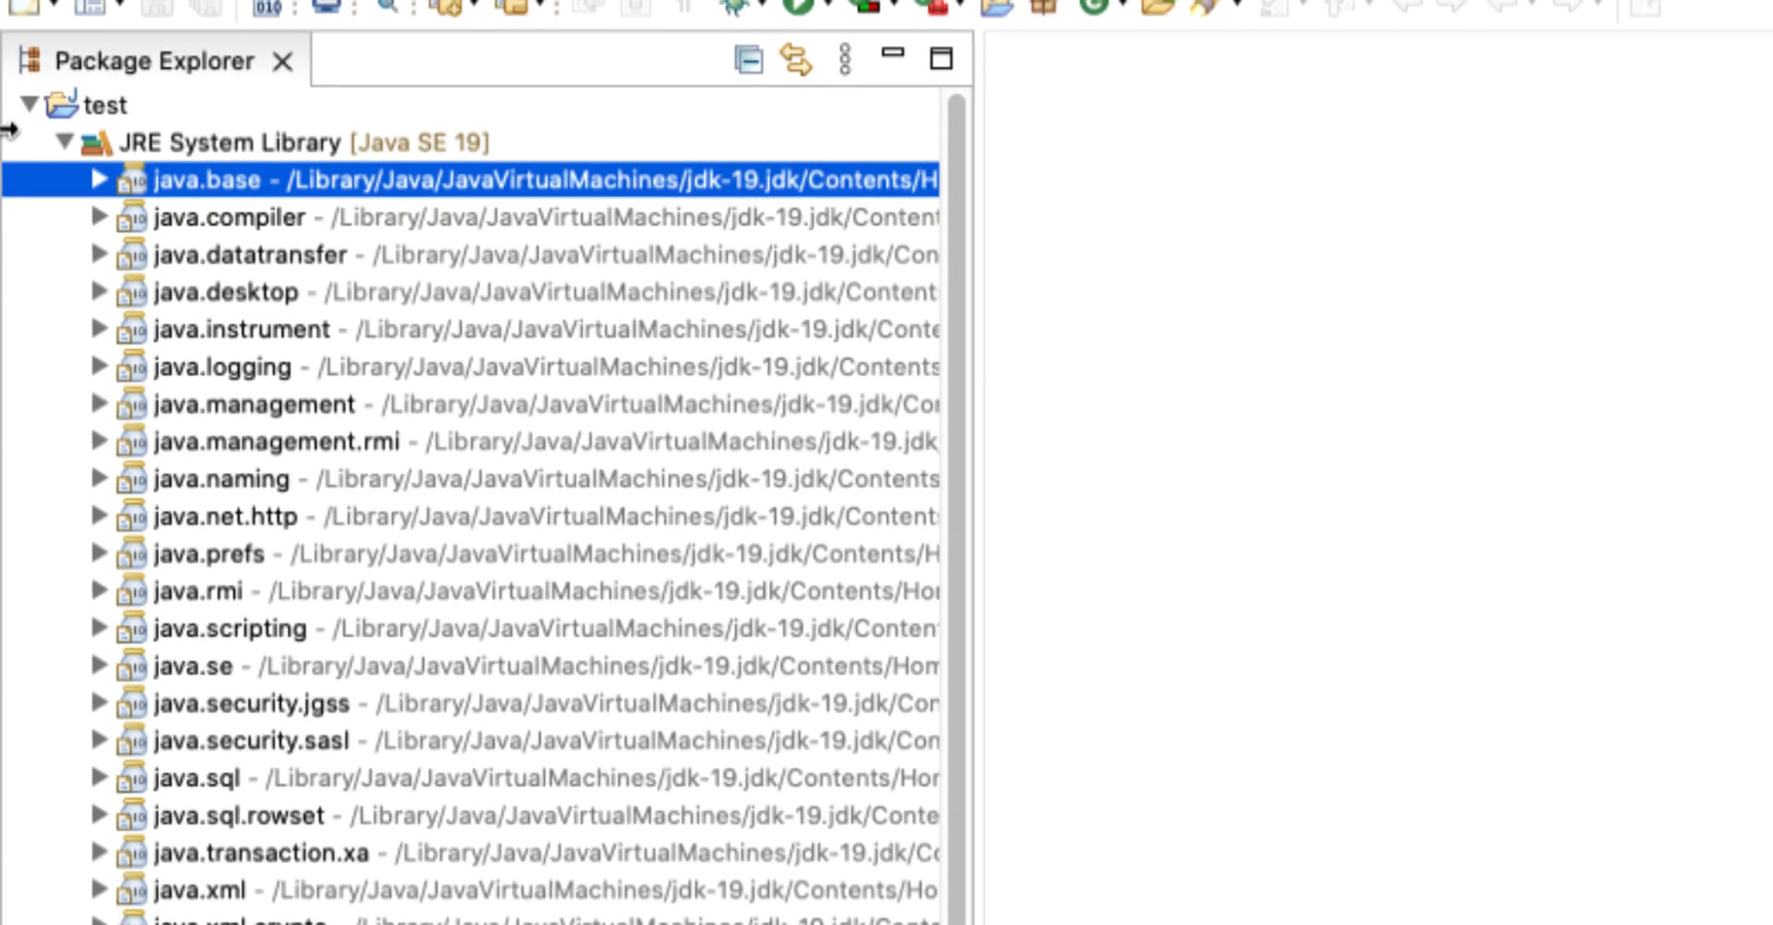
pyautogui.click(62, 141)
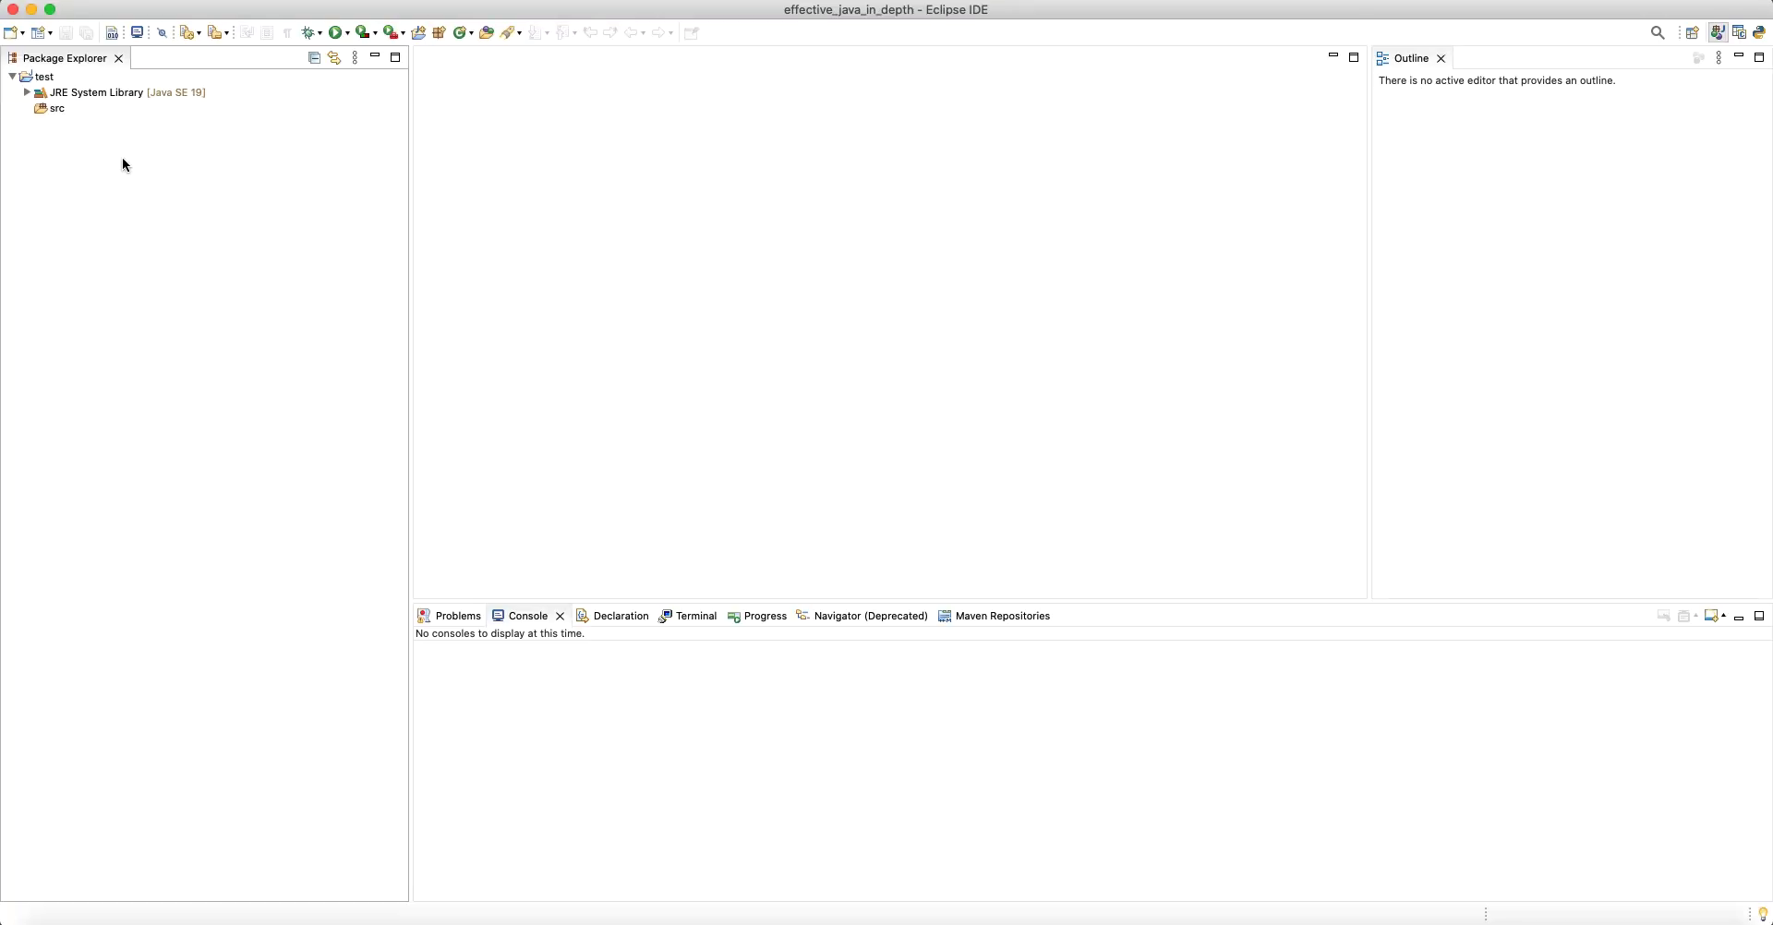
# Create a public class Test1 in package test of the src folder, including a public static void main method stub.
pyautogui.click(47, 107)
pyautogui.rightClick(105, 109)
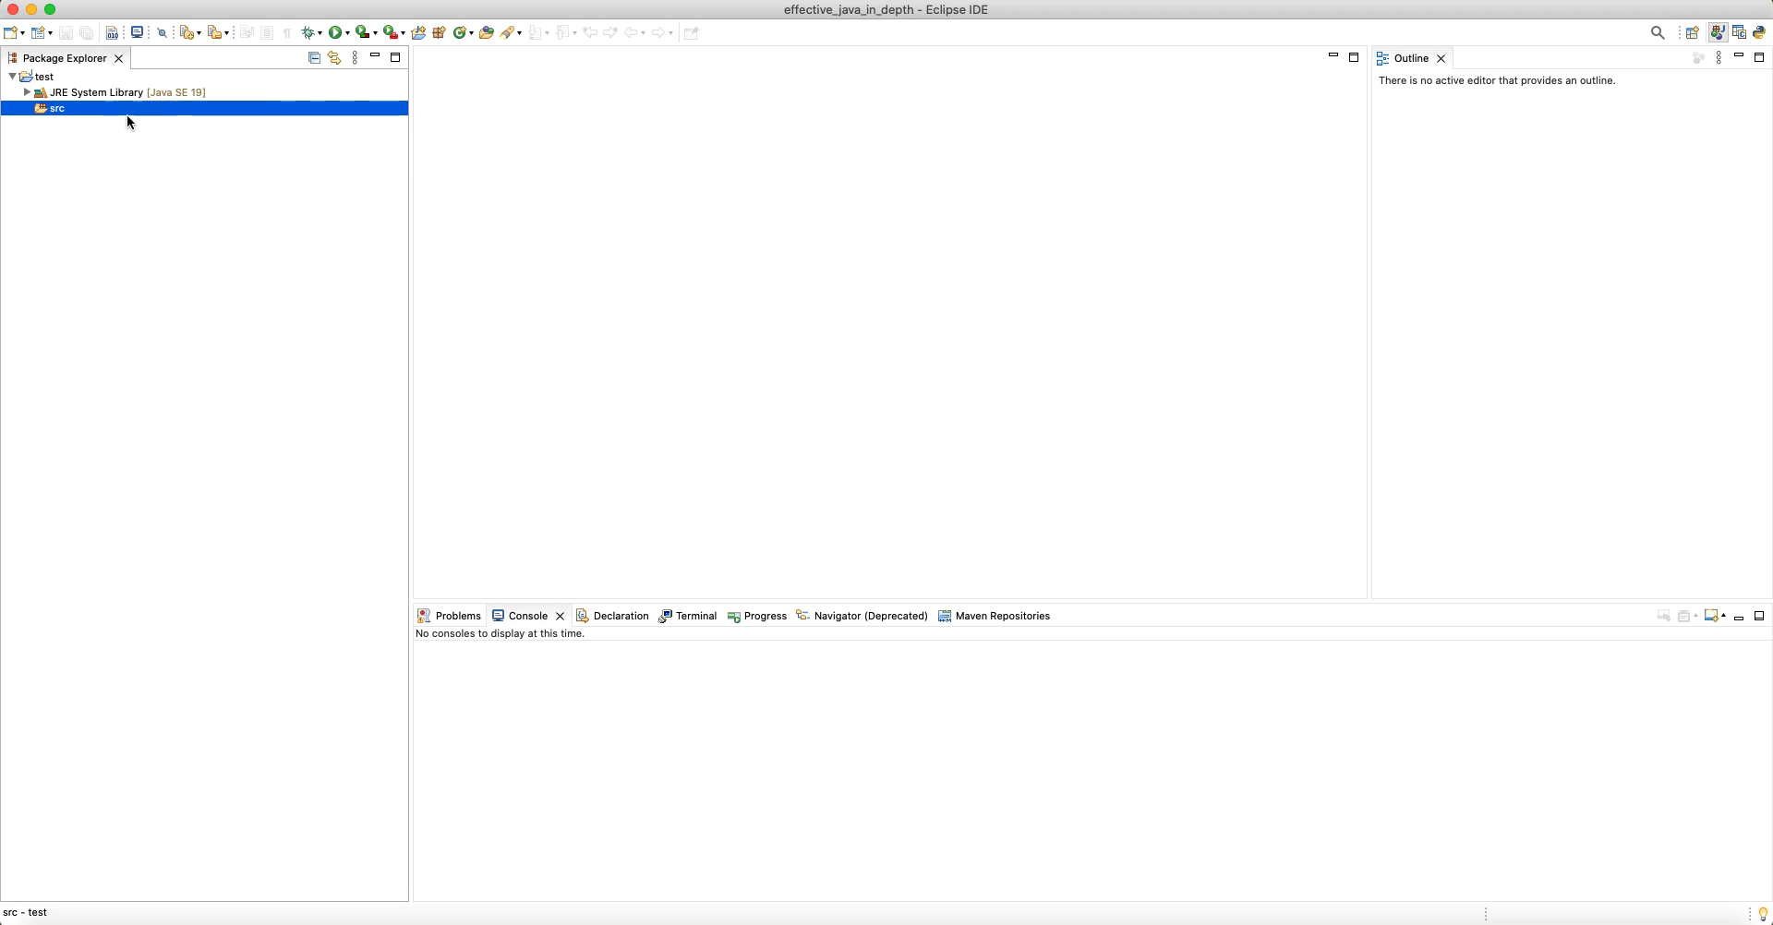
pyautogui.moveTo(243, 128)
pyautogui.click(436, 227)
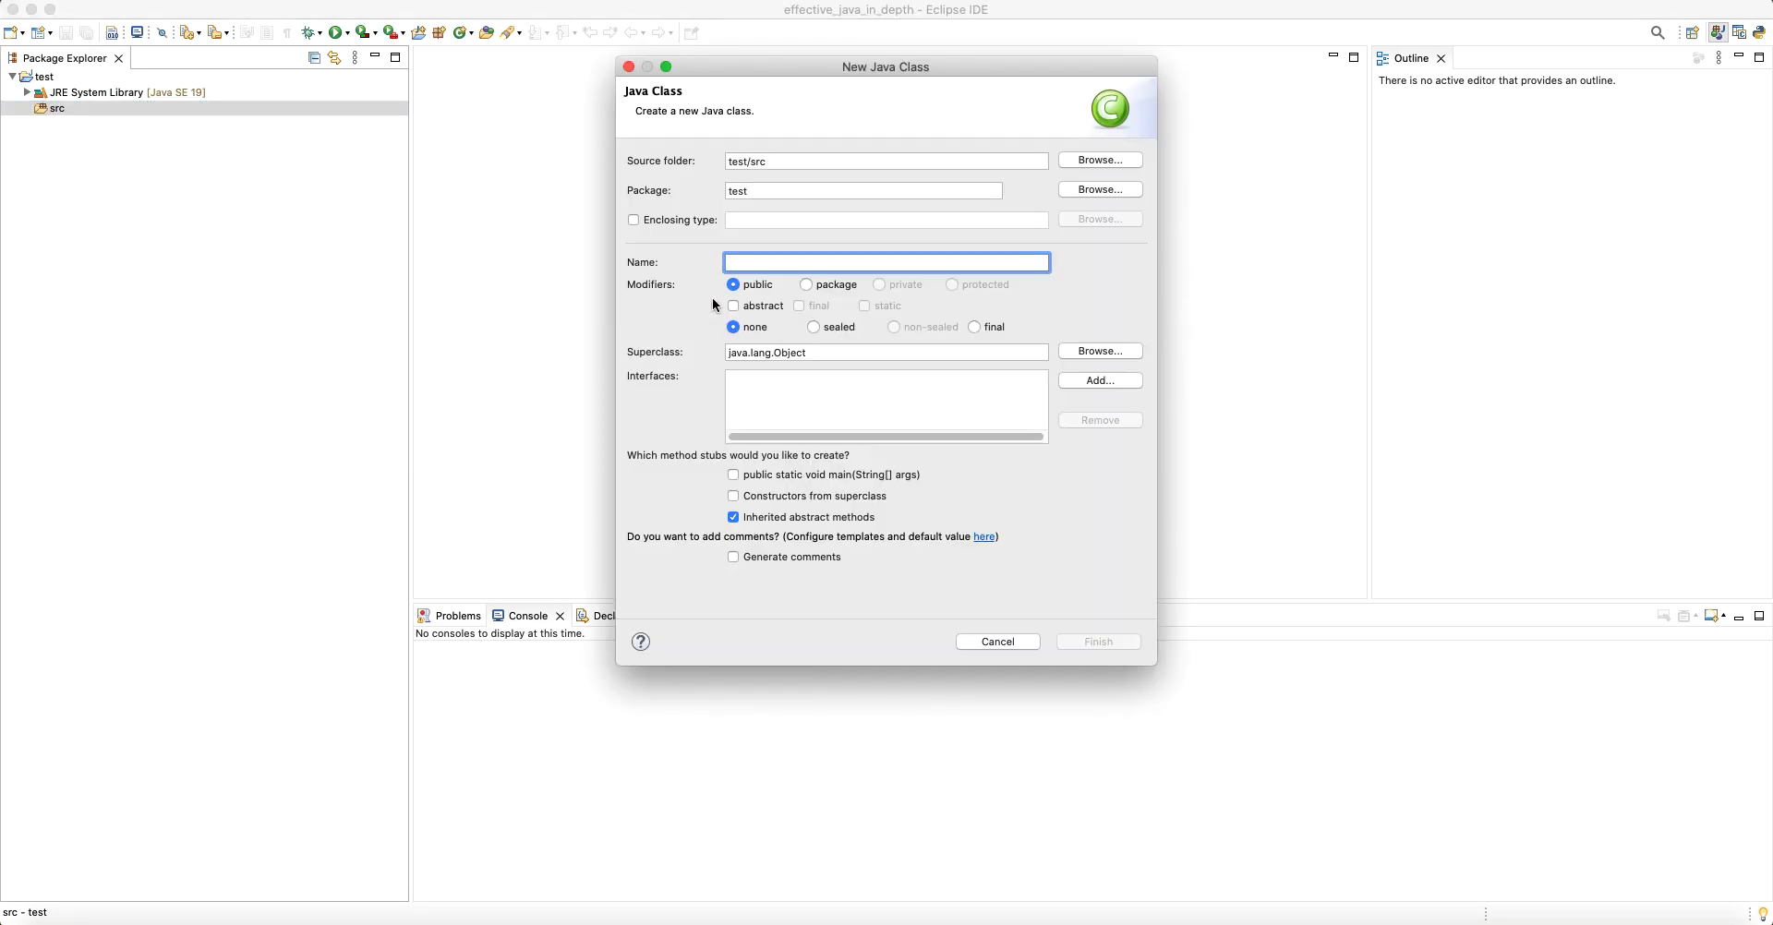
pyautogui.write('Test1')
pyautogui.click(767, 190)
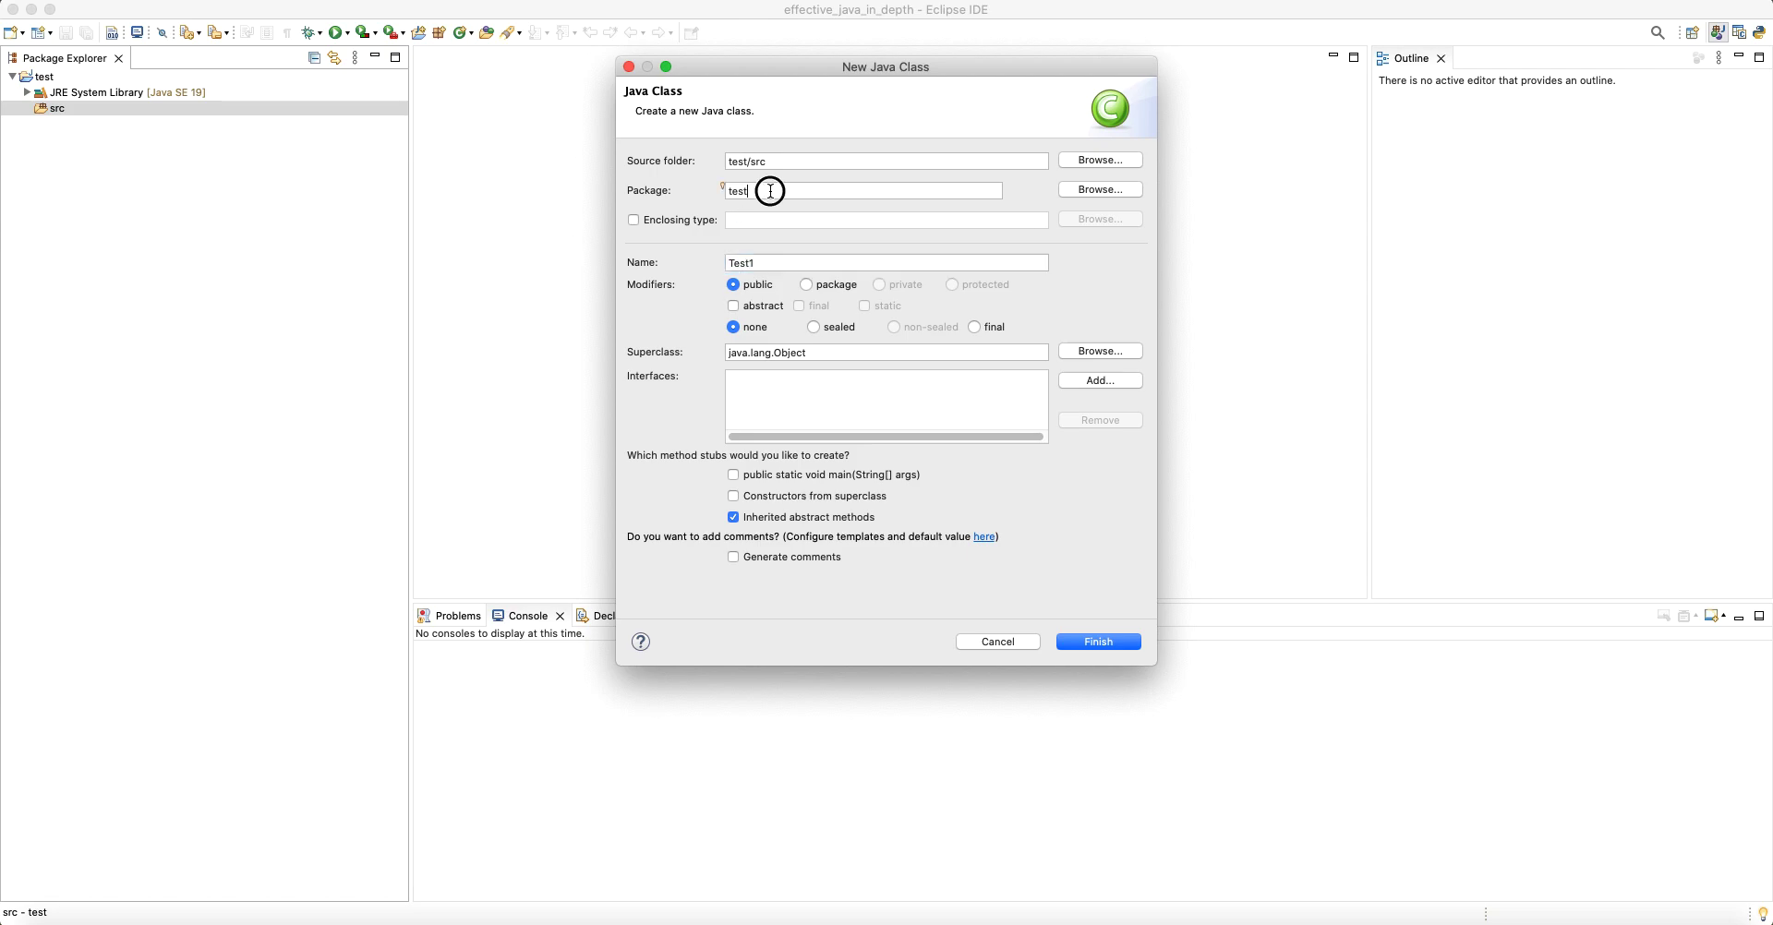
pyautogui.click(832, 477)
pyautogui.click(1083, 639)
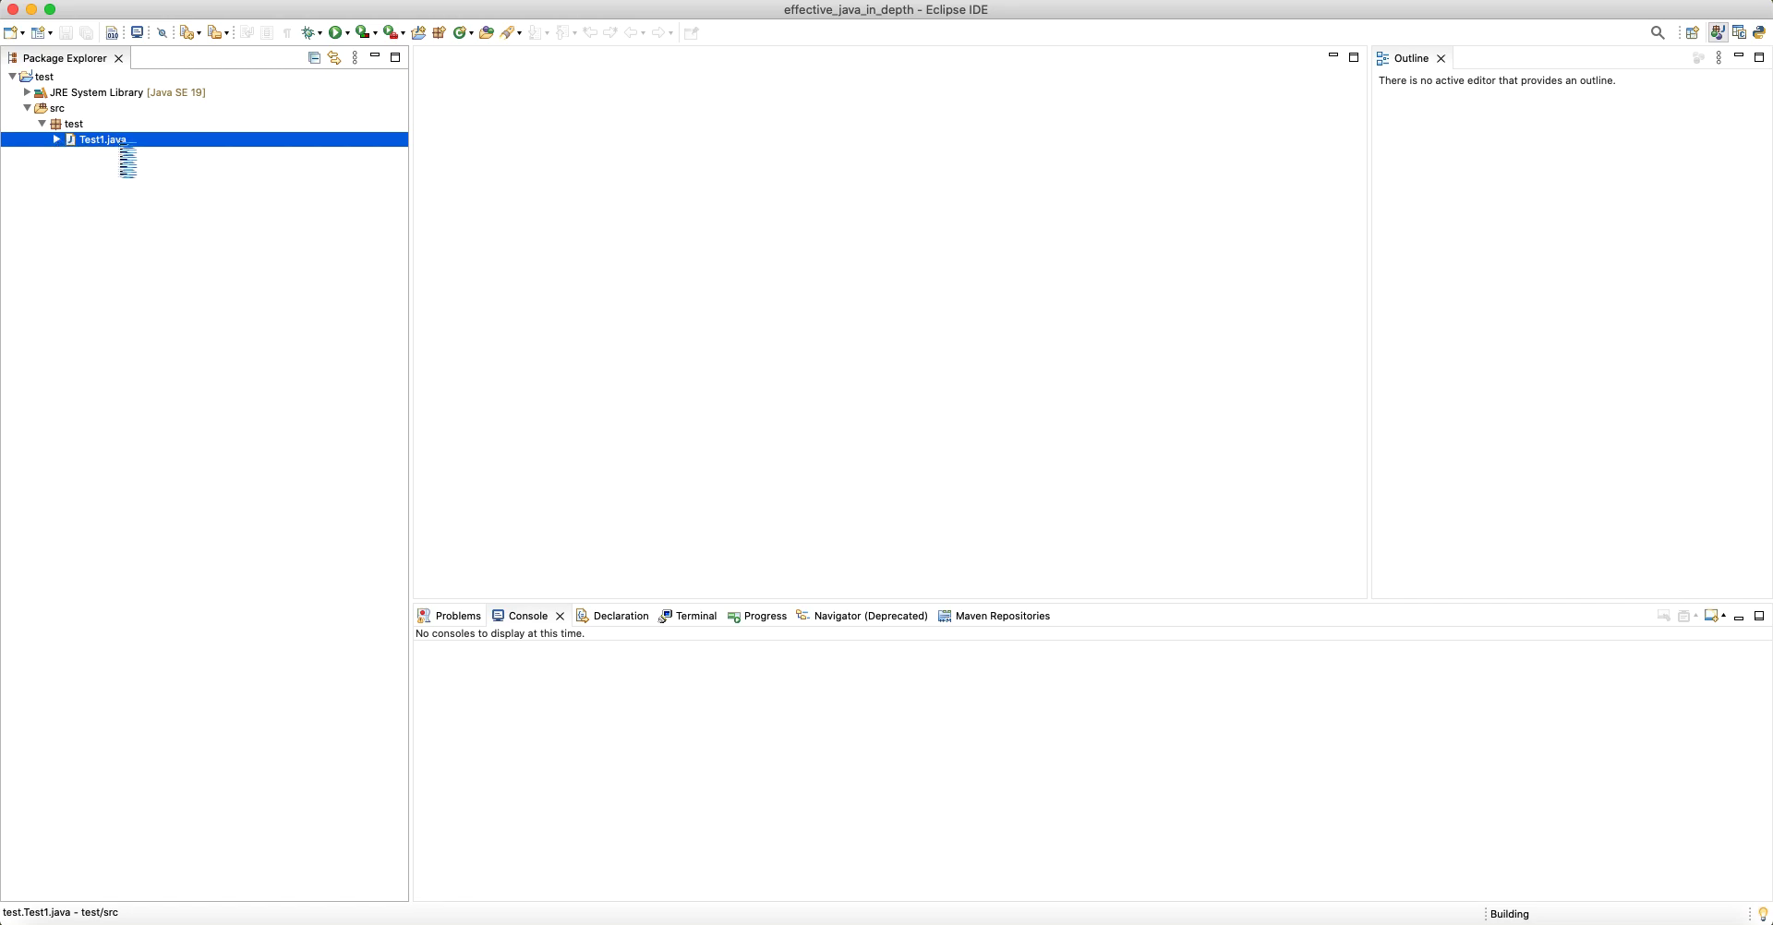
# Replace the comment in the main method with System.out.println("Hello World!!"); and save Test1.java.
pyautogui.moveTo(882, 202); pyautogui.dragTo(534, 196)
pyautogui.write('sysout')
pyautogui.hotkey('ctrl', 'space')
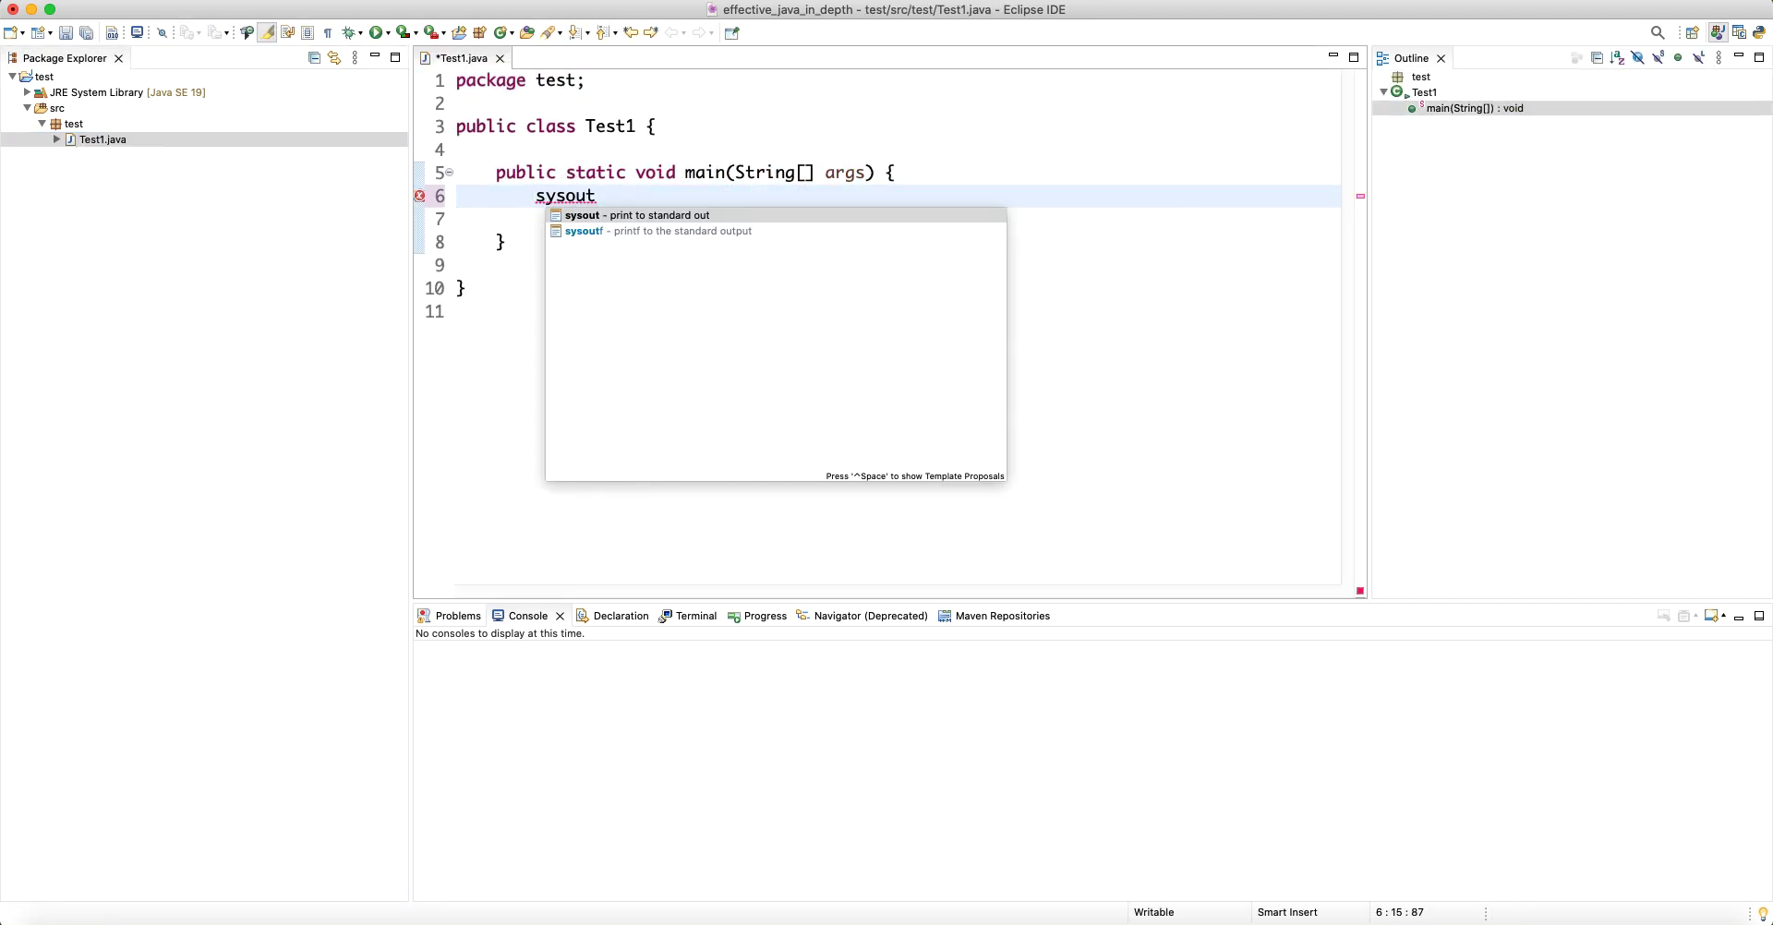
pyautogui.press('Return')
pyautogui.write('"Hello World!!1");')
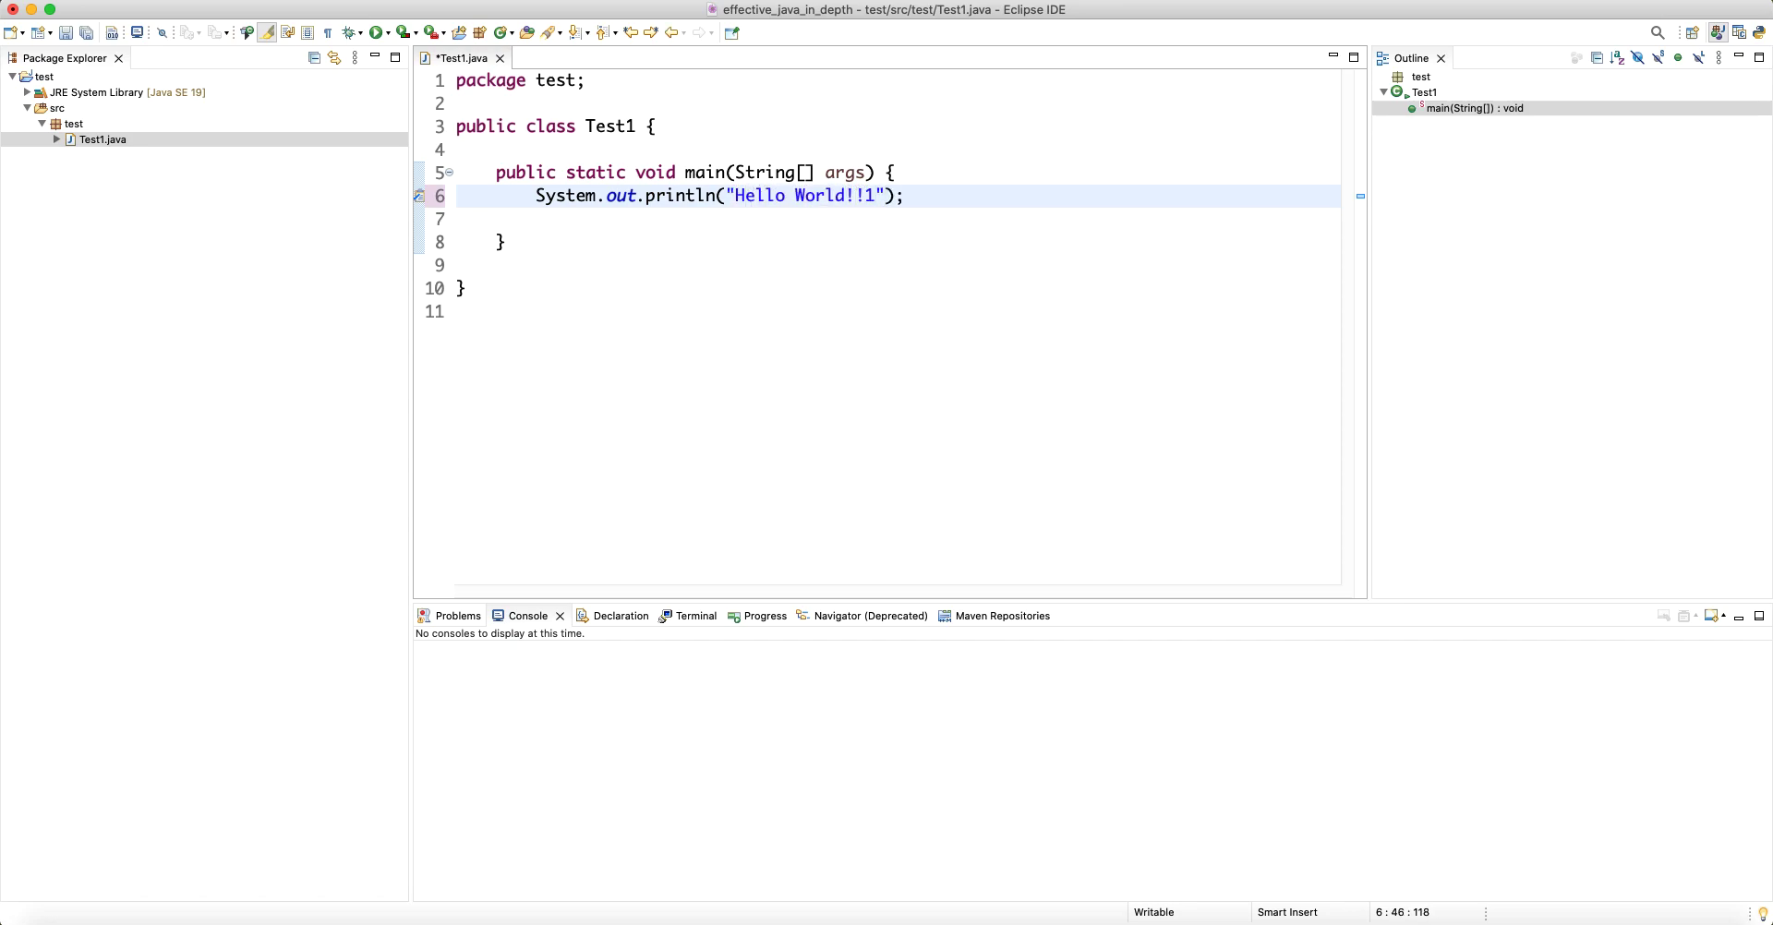
pyautogui.press('Left')
pyautogui.press('Left')
pyautogui.press('Left')
pyautogui.press('BackSpace')
pyautogui.press('super+s')
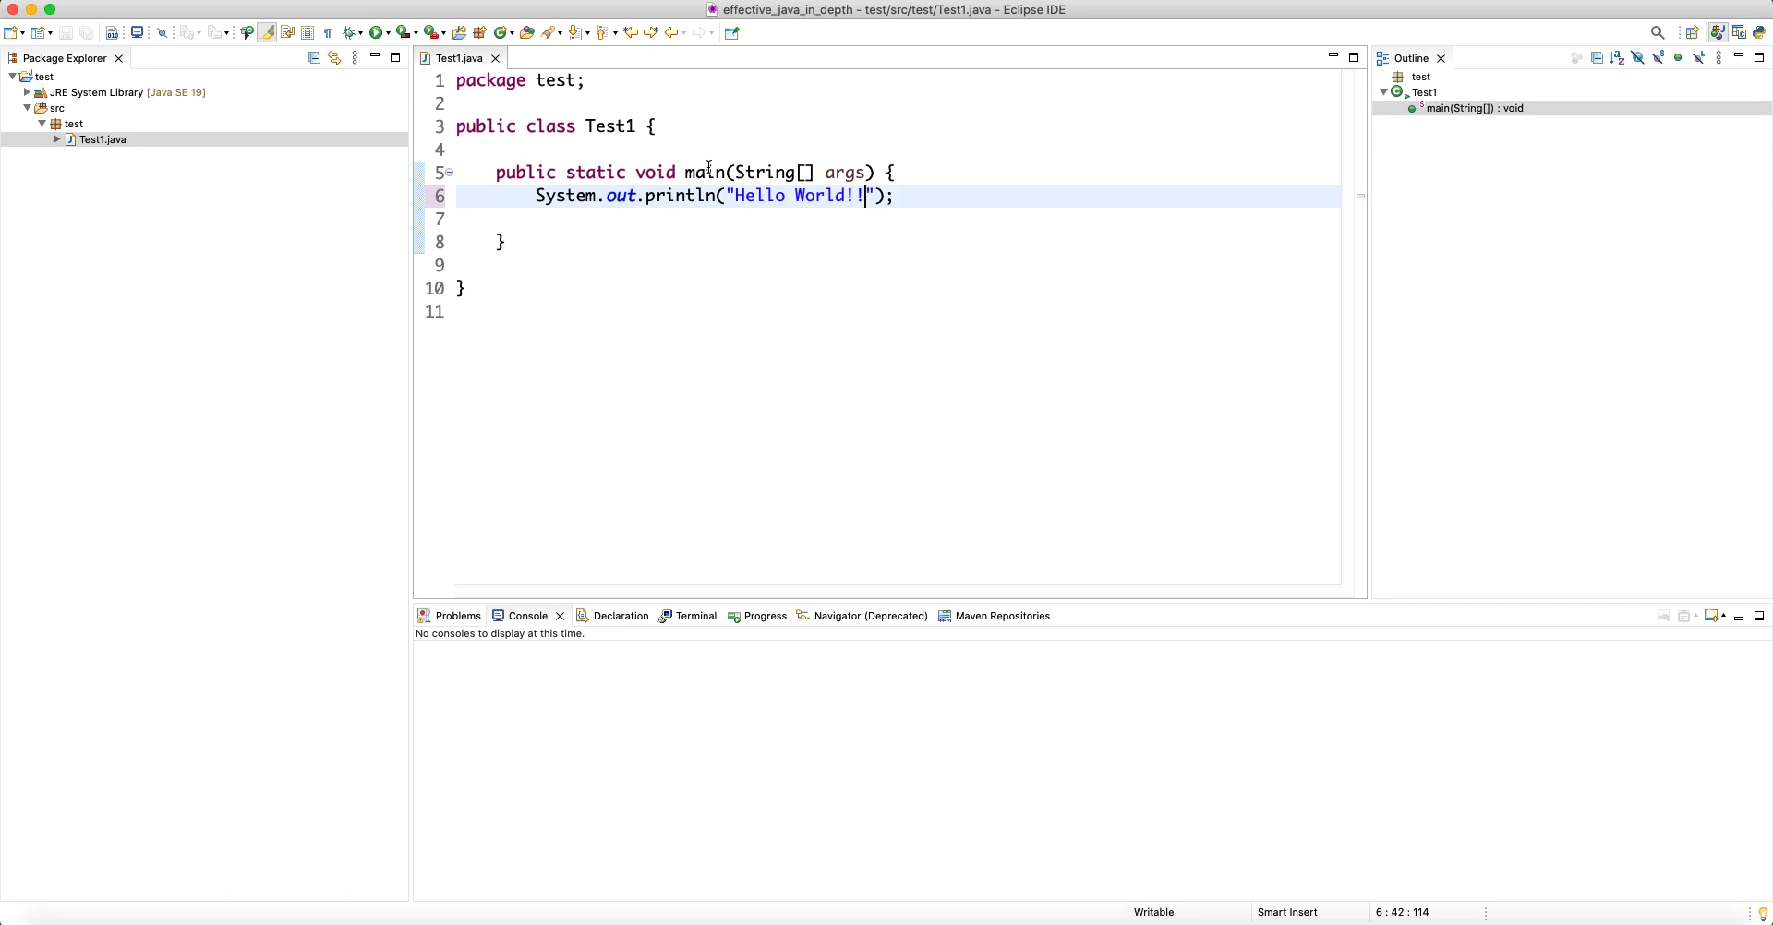
# Run Test1 as a Java application and check its console output.
pyautogui.rightClick(707, 173)
pyautogui.click(970, 684)
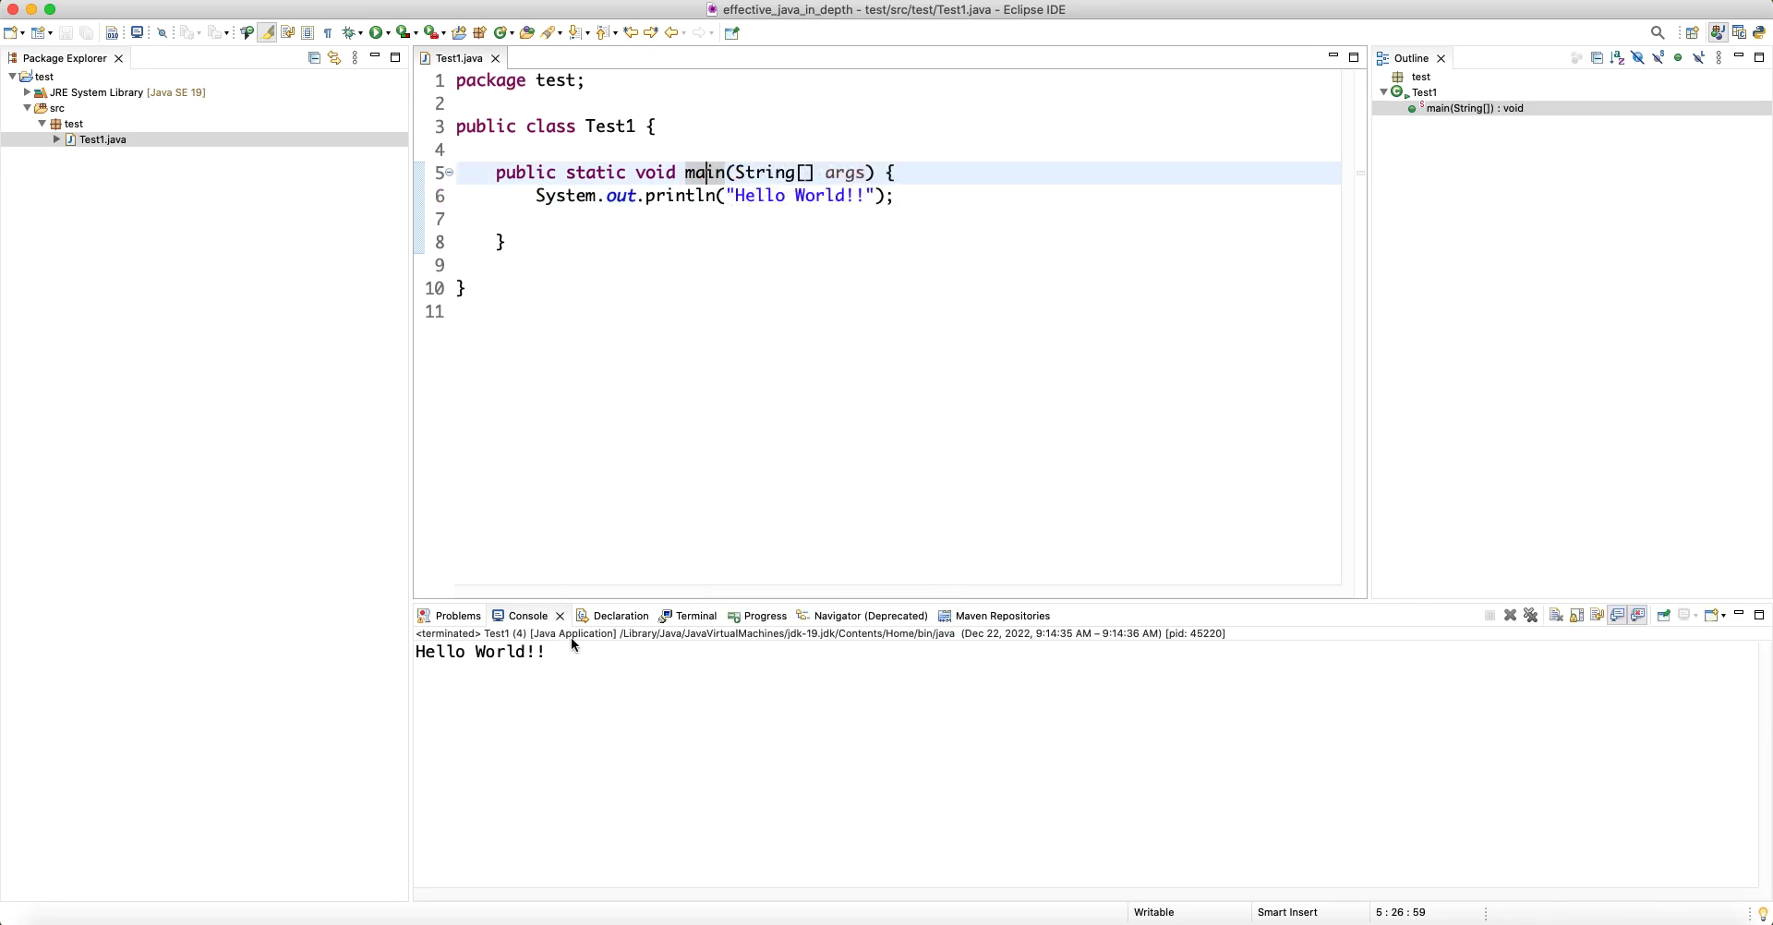
pyautogui.moveTo(571, 645); pyautogui.dragTo(356, 605)
pyautogui.click(471, 103)
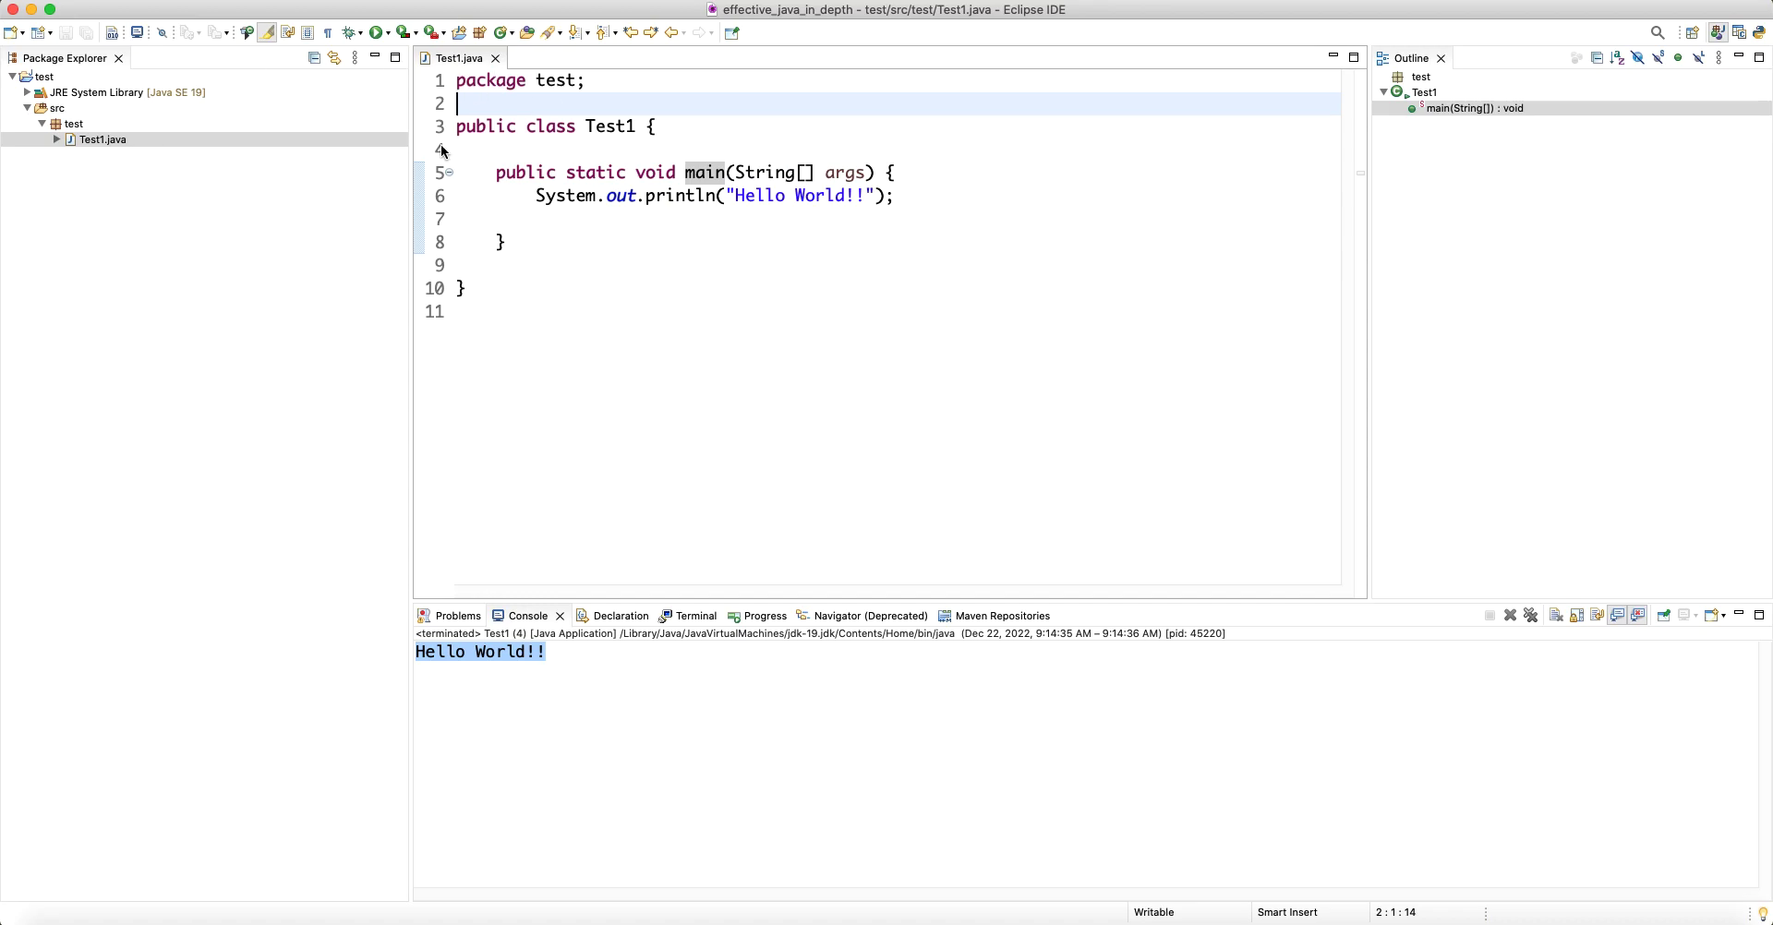
pyautogui.click(57, 139)
pyautogui.click(57, 141)
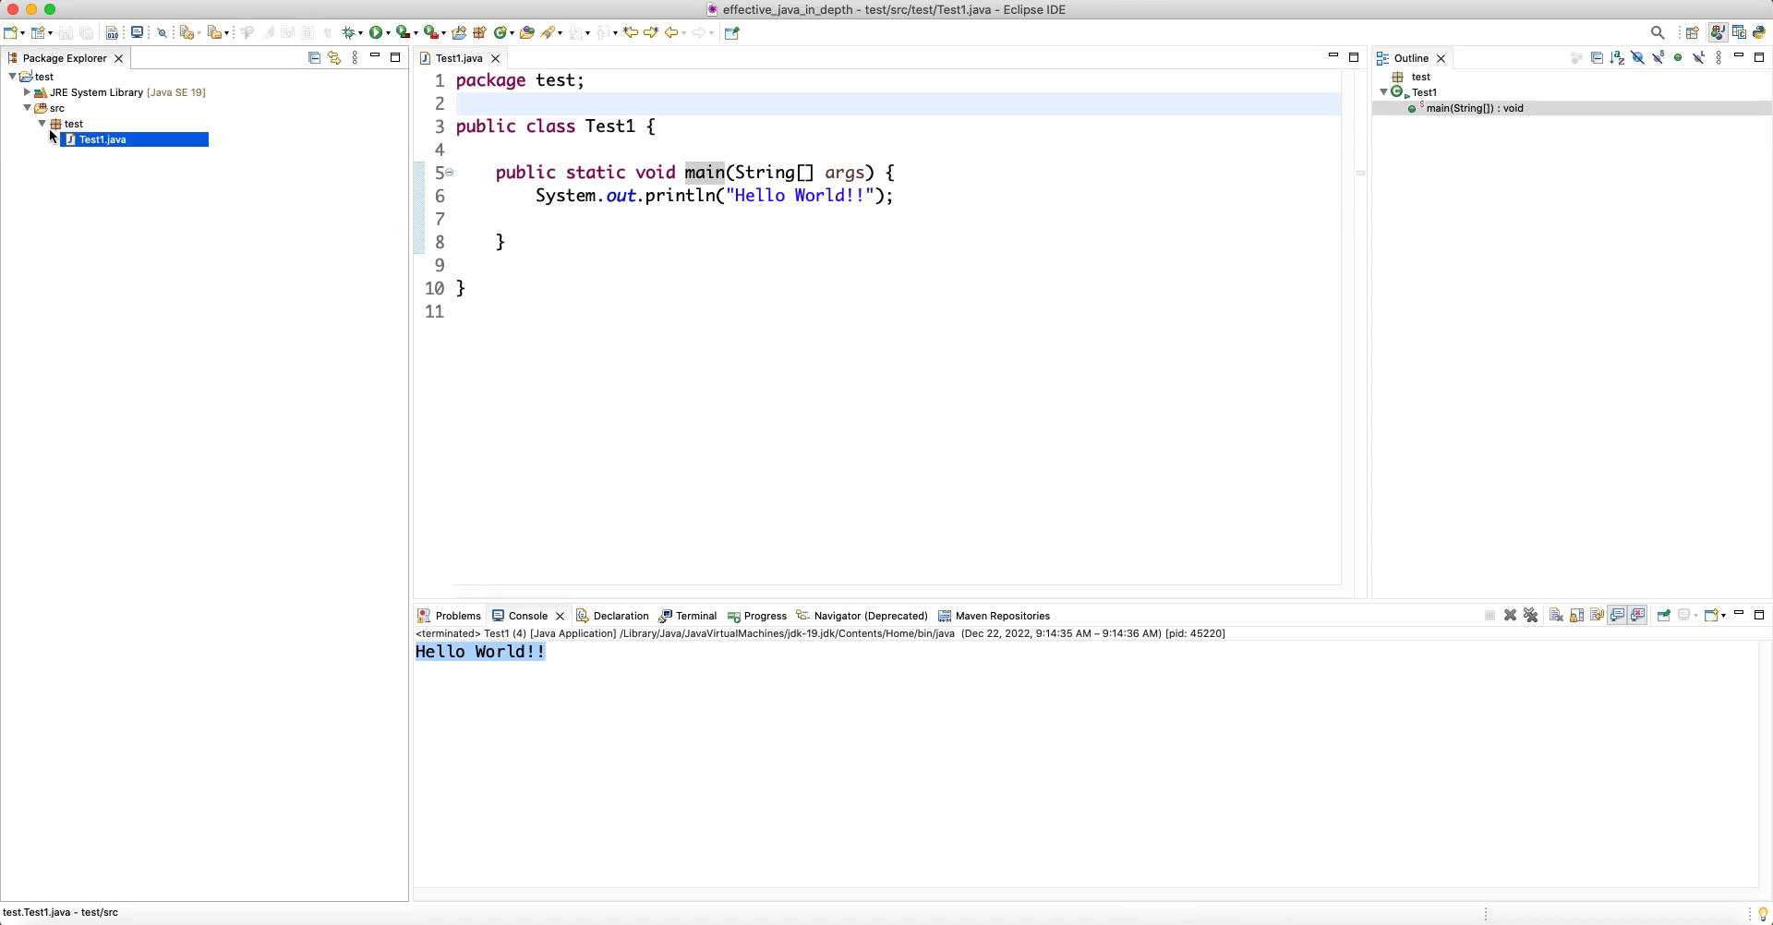
pyautogui.click(566, 222)
pyautogui.click(61, 183)
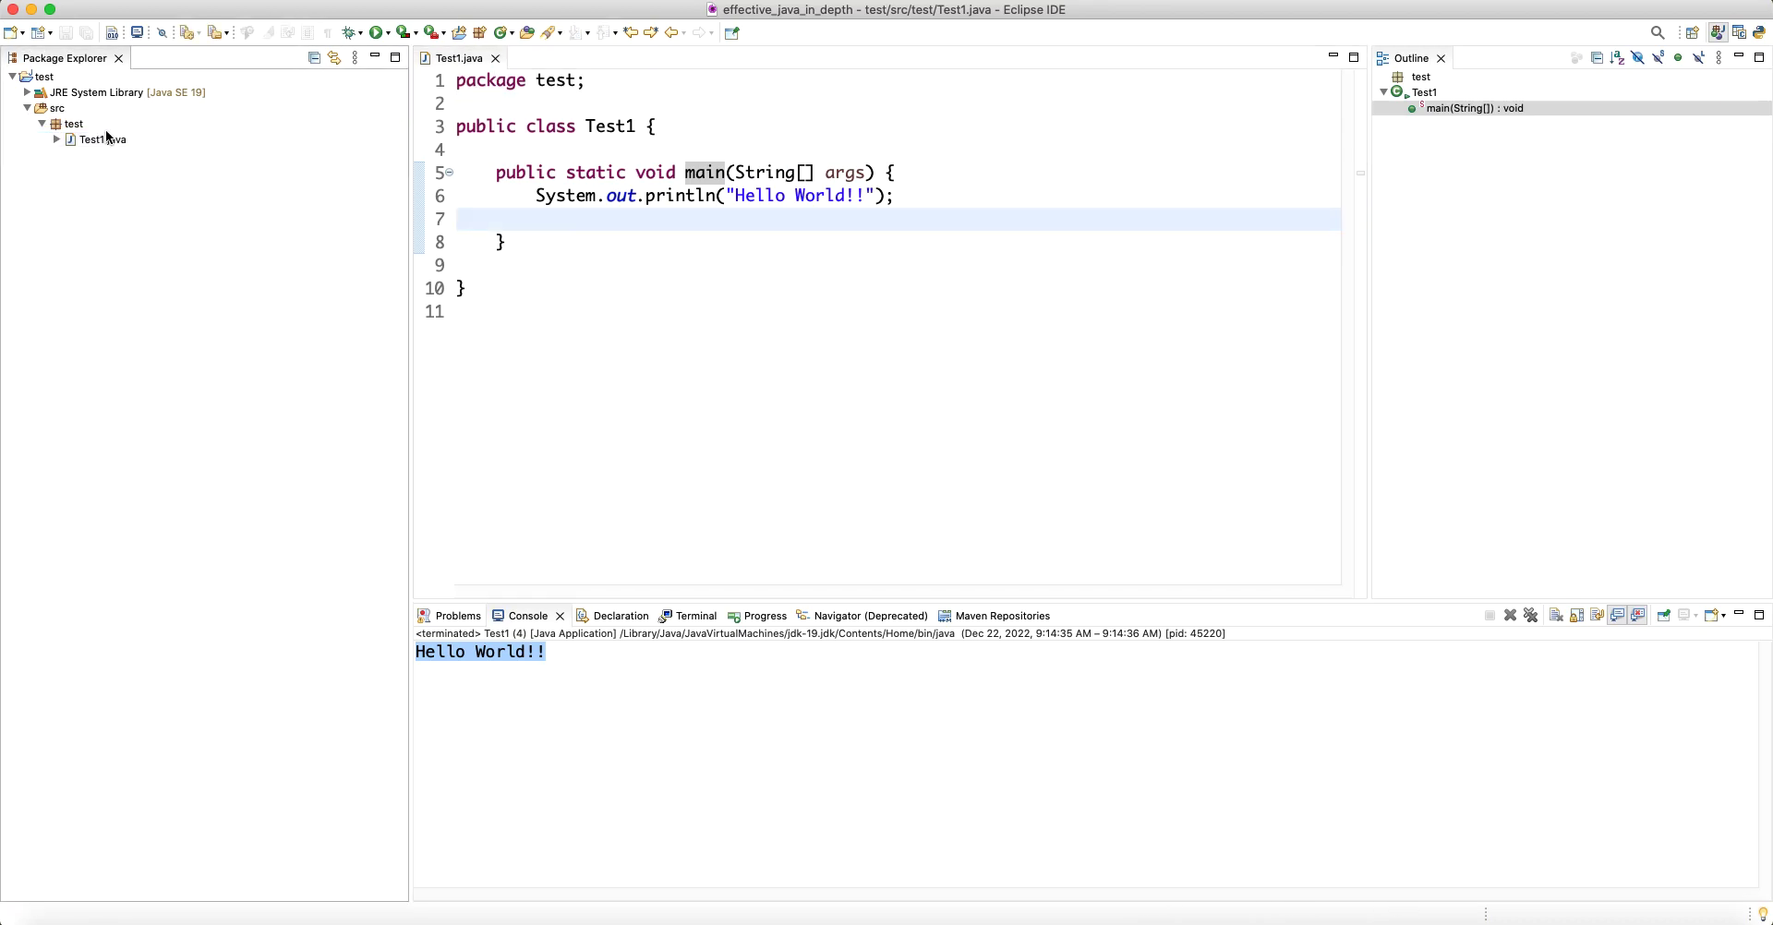
pyautogui.click(61, 57)
# Show the Navigator view and inspect the preference files in the test project's .settings folder.
pyautogui.click(828, 619)
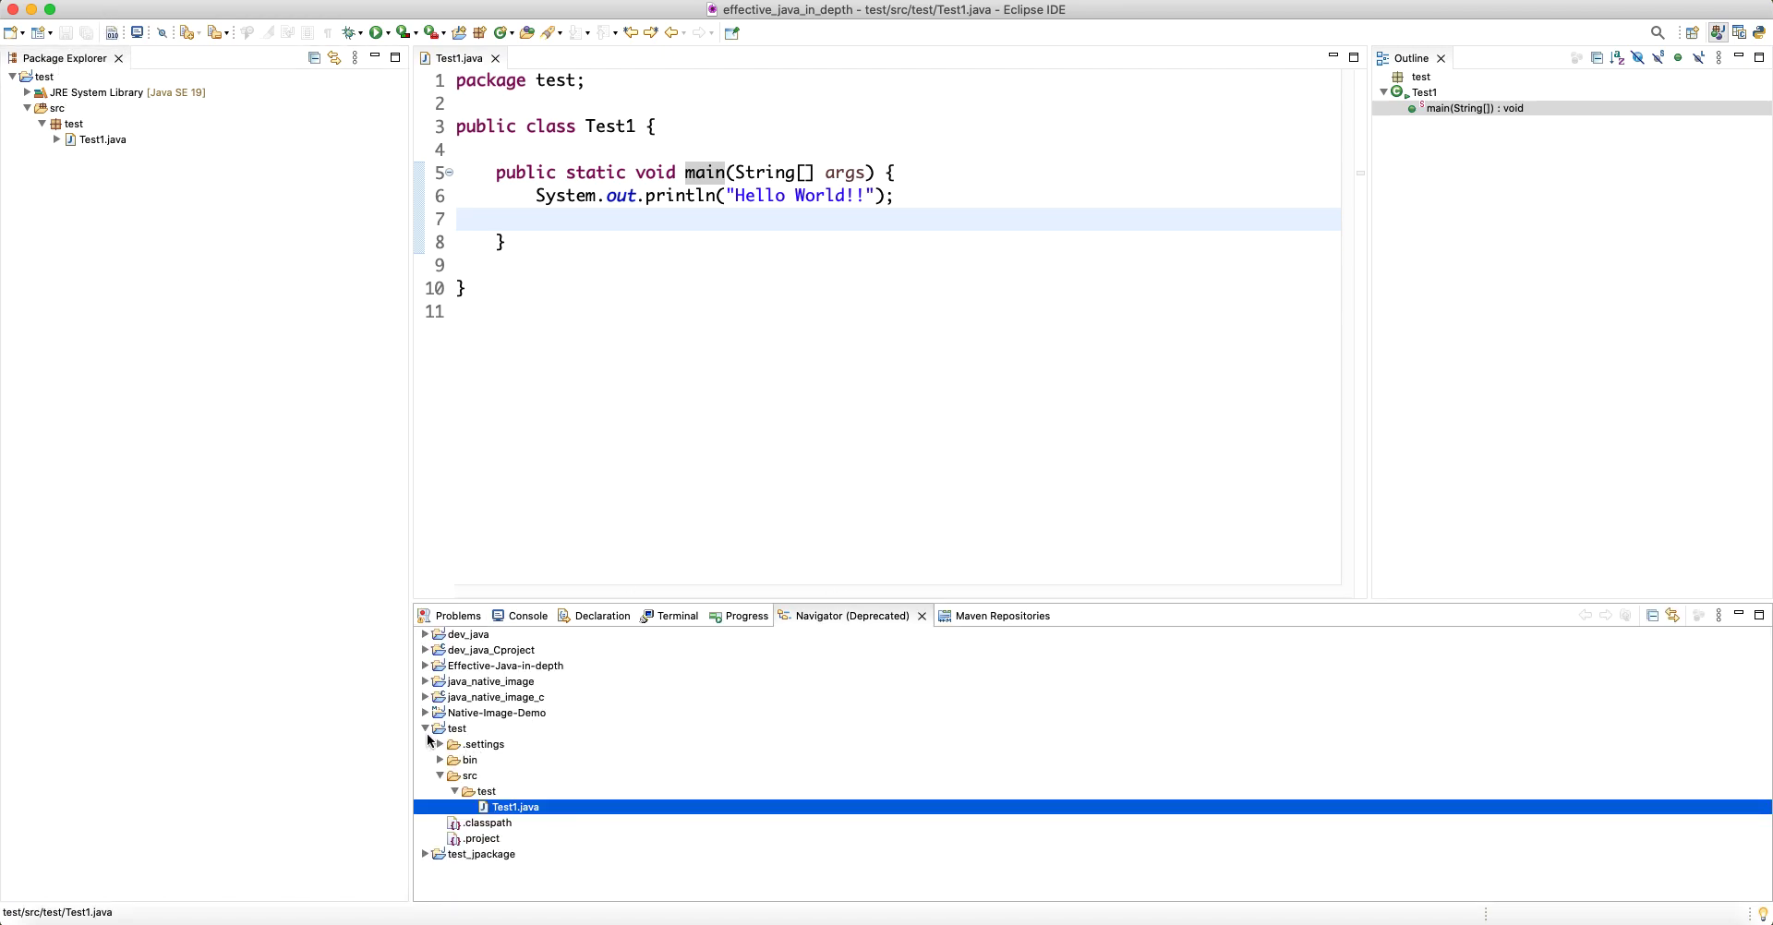
pyautogui.click(462, 728)
pyautogui.click(503, 746)
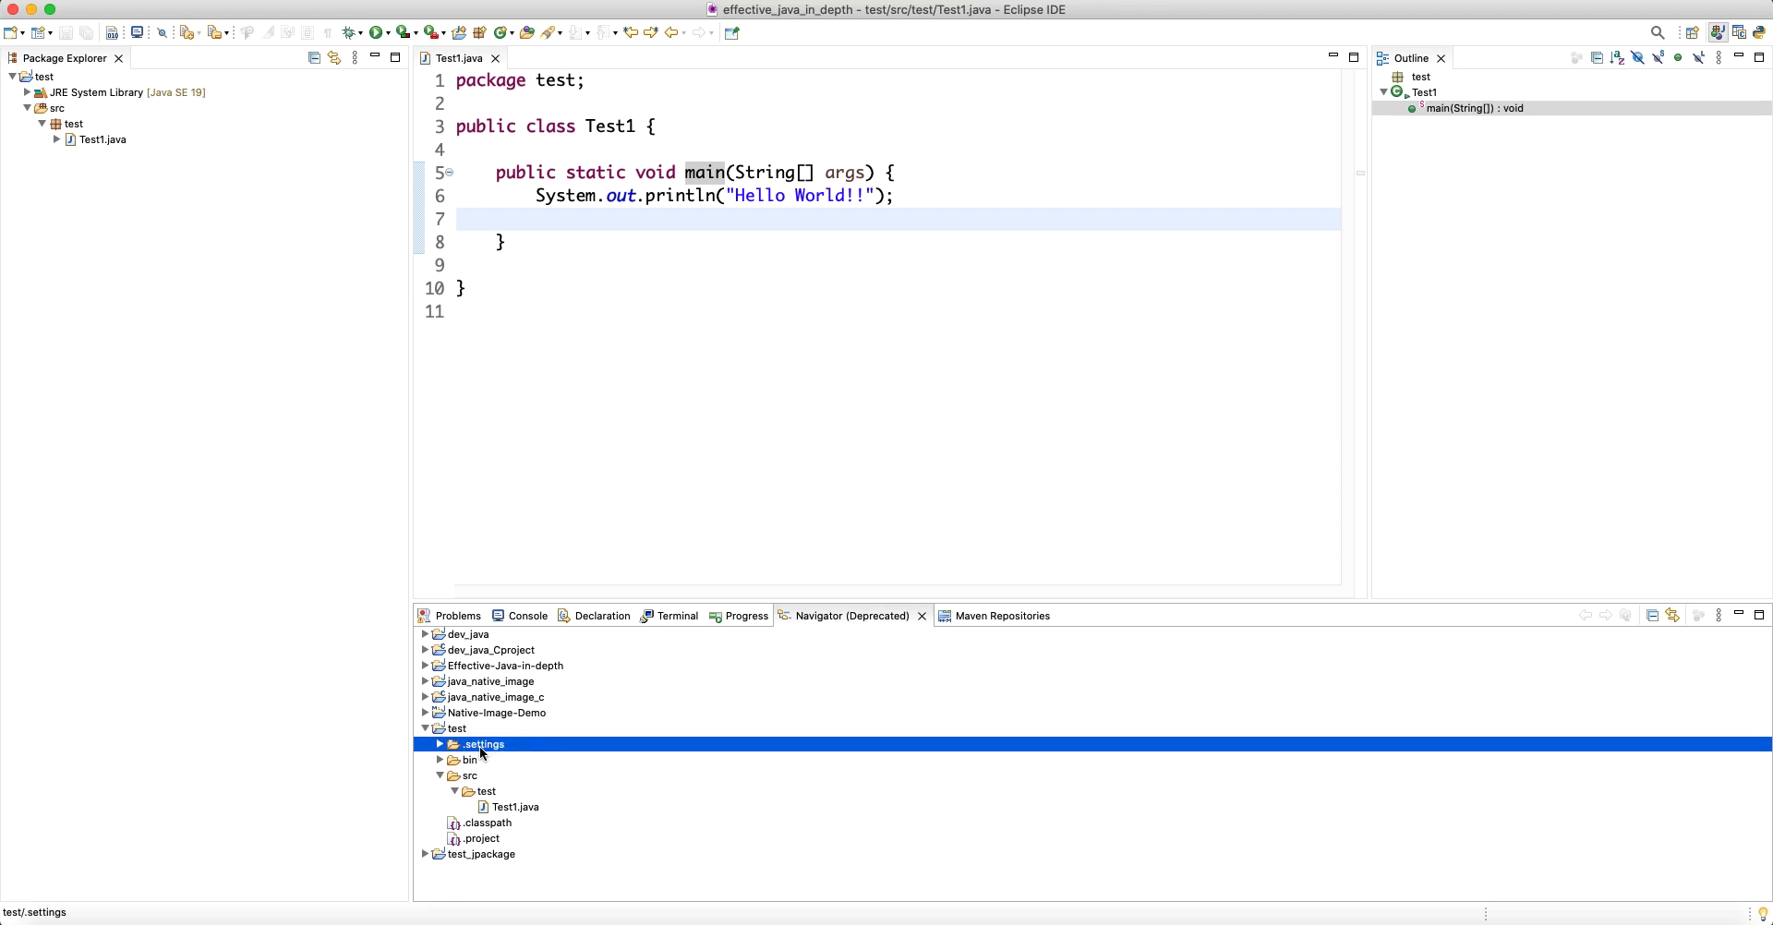
pyautogui.click(441, 745)
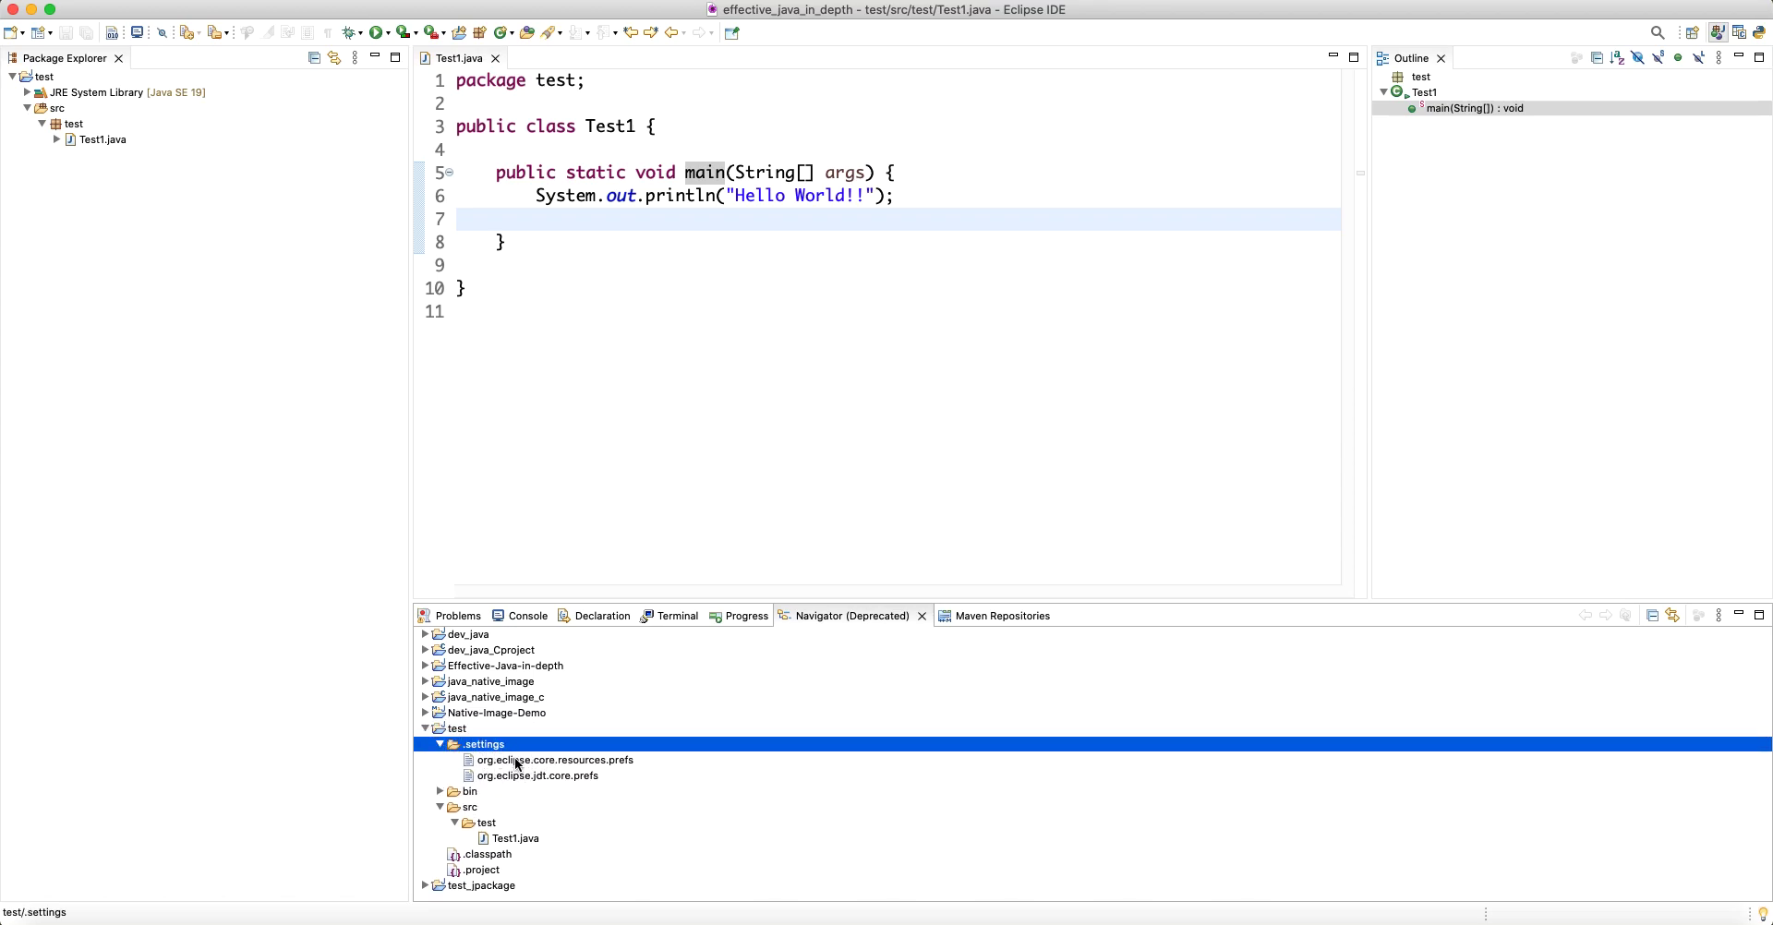
pyautogui.click(441, 744)
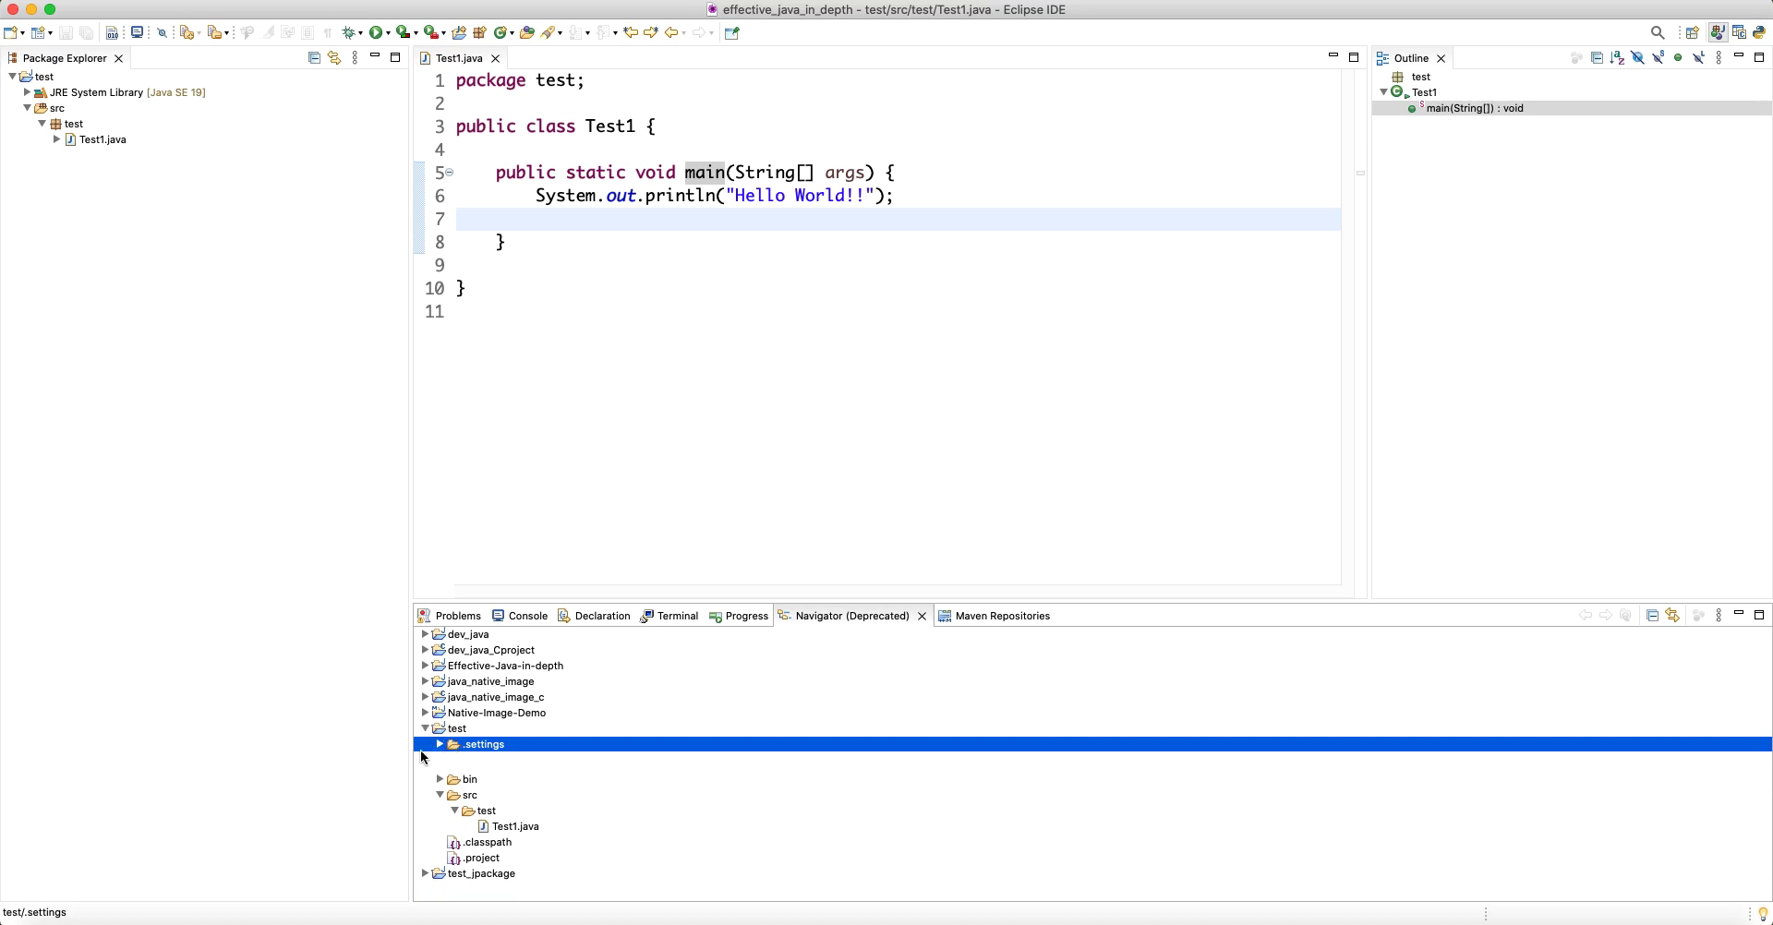
# Expand the bin folder down to its test package, view the decompiled Test1.class and close it.
pyautogui.click(471, 761)
pyautogui.click(441, 760)
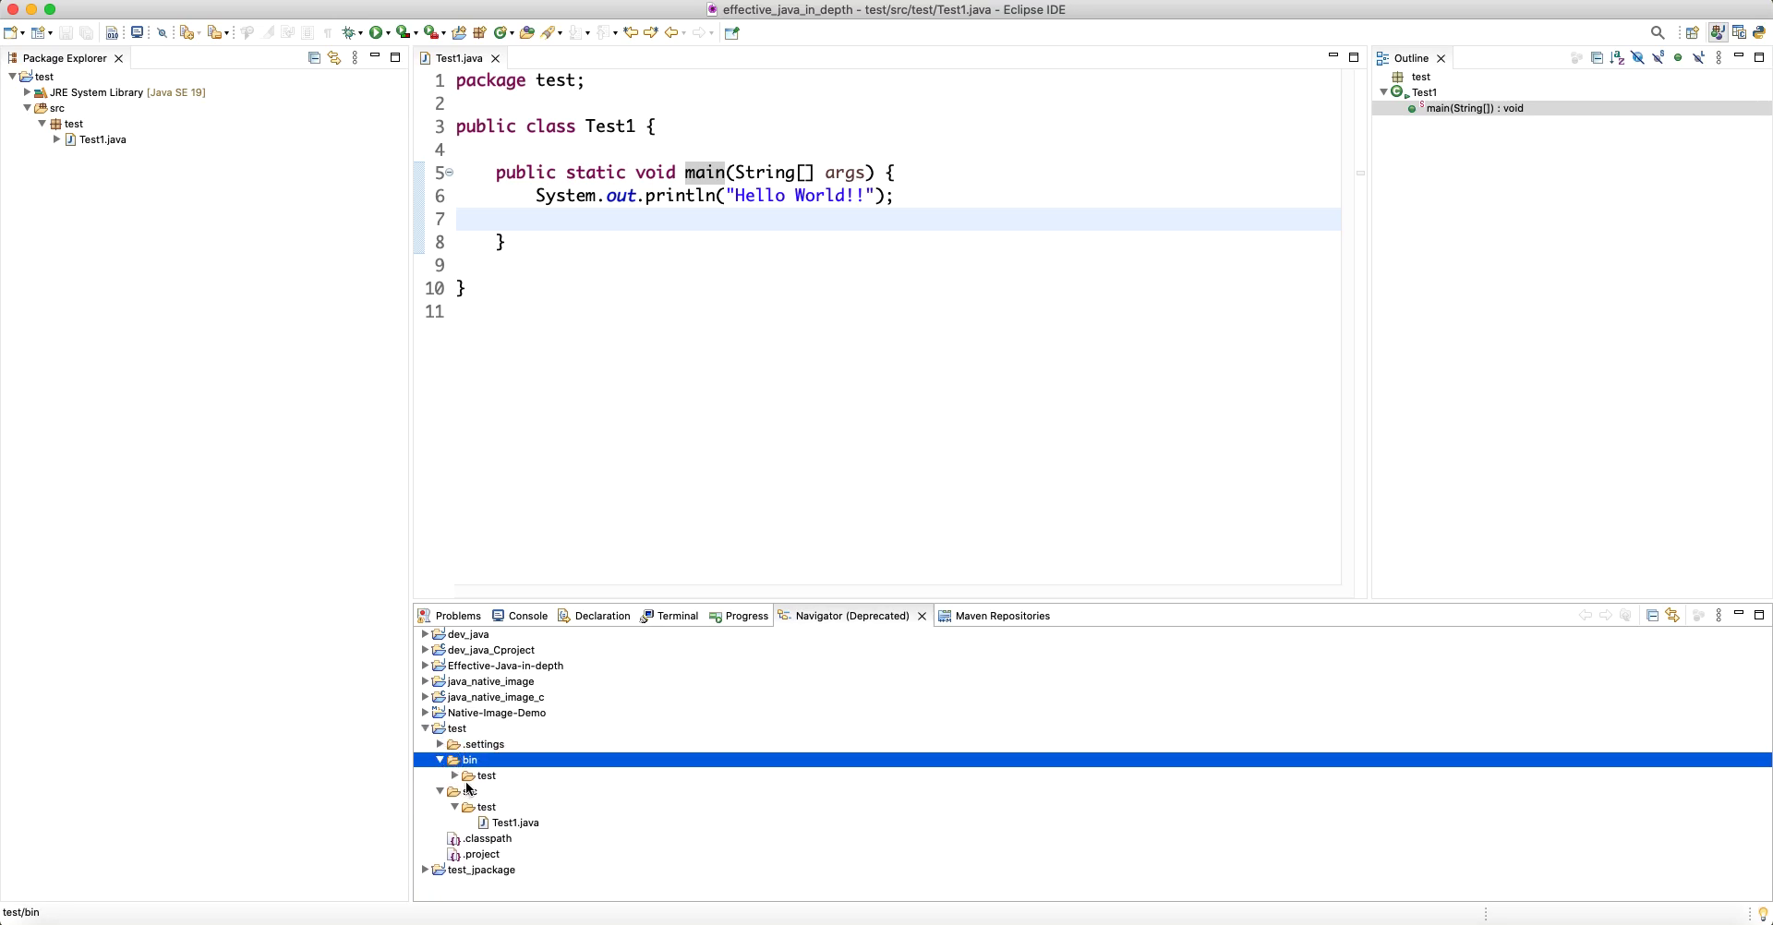
pyautogui.click(455, 776)
pyautogui.click(519, 792)
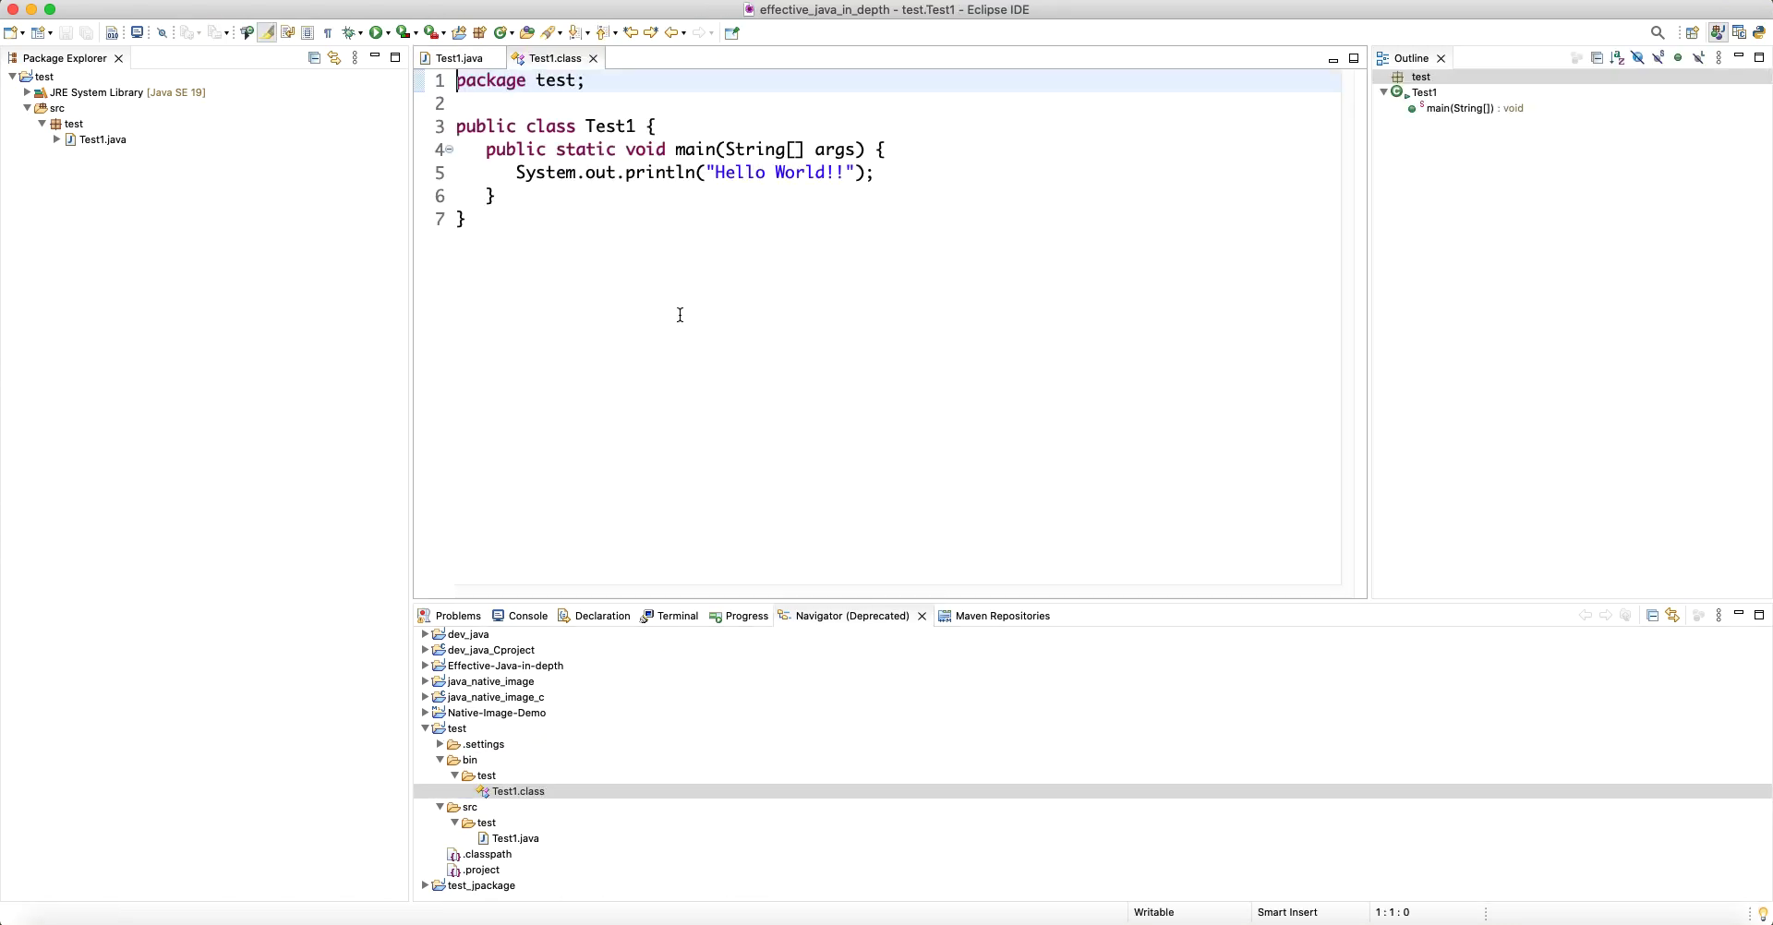
pyautogui.click(593, 58)
# Open Test1.class with the Class File Viewer and examine the compiler version comment heading the listing.
pyautogui.click(547, 791)
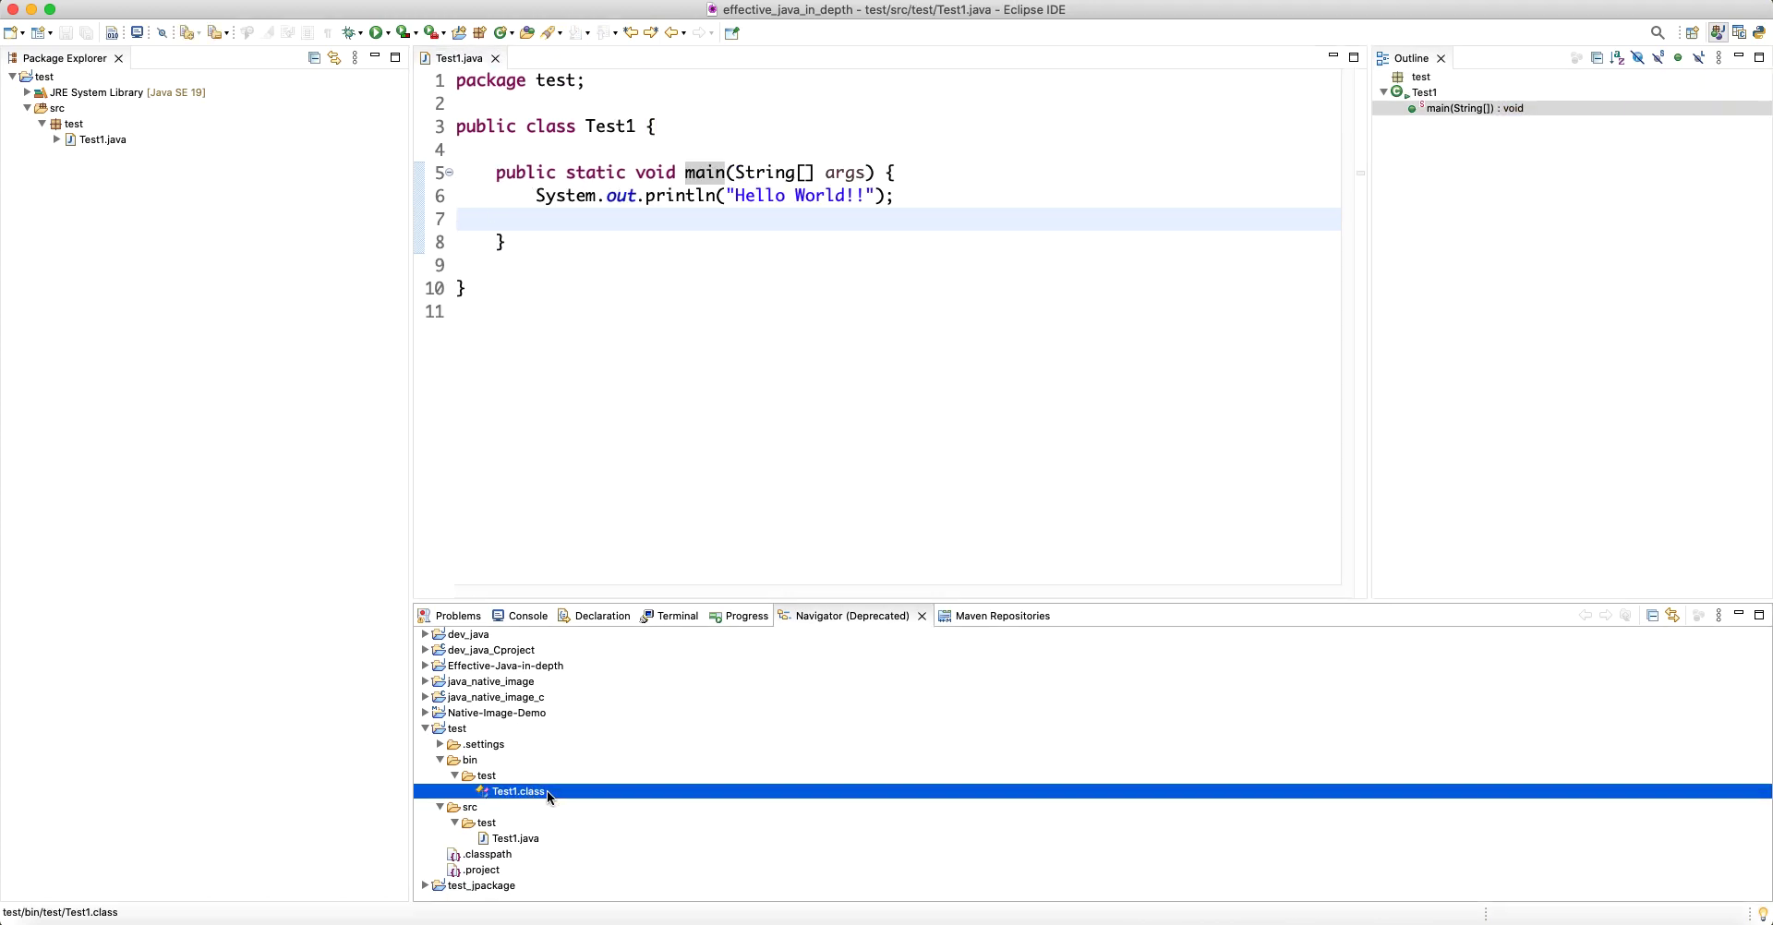
pyautogui.rightClick(547, 790)
pyautogui.moveTo(662, 511)
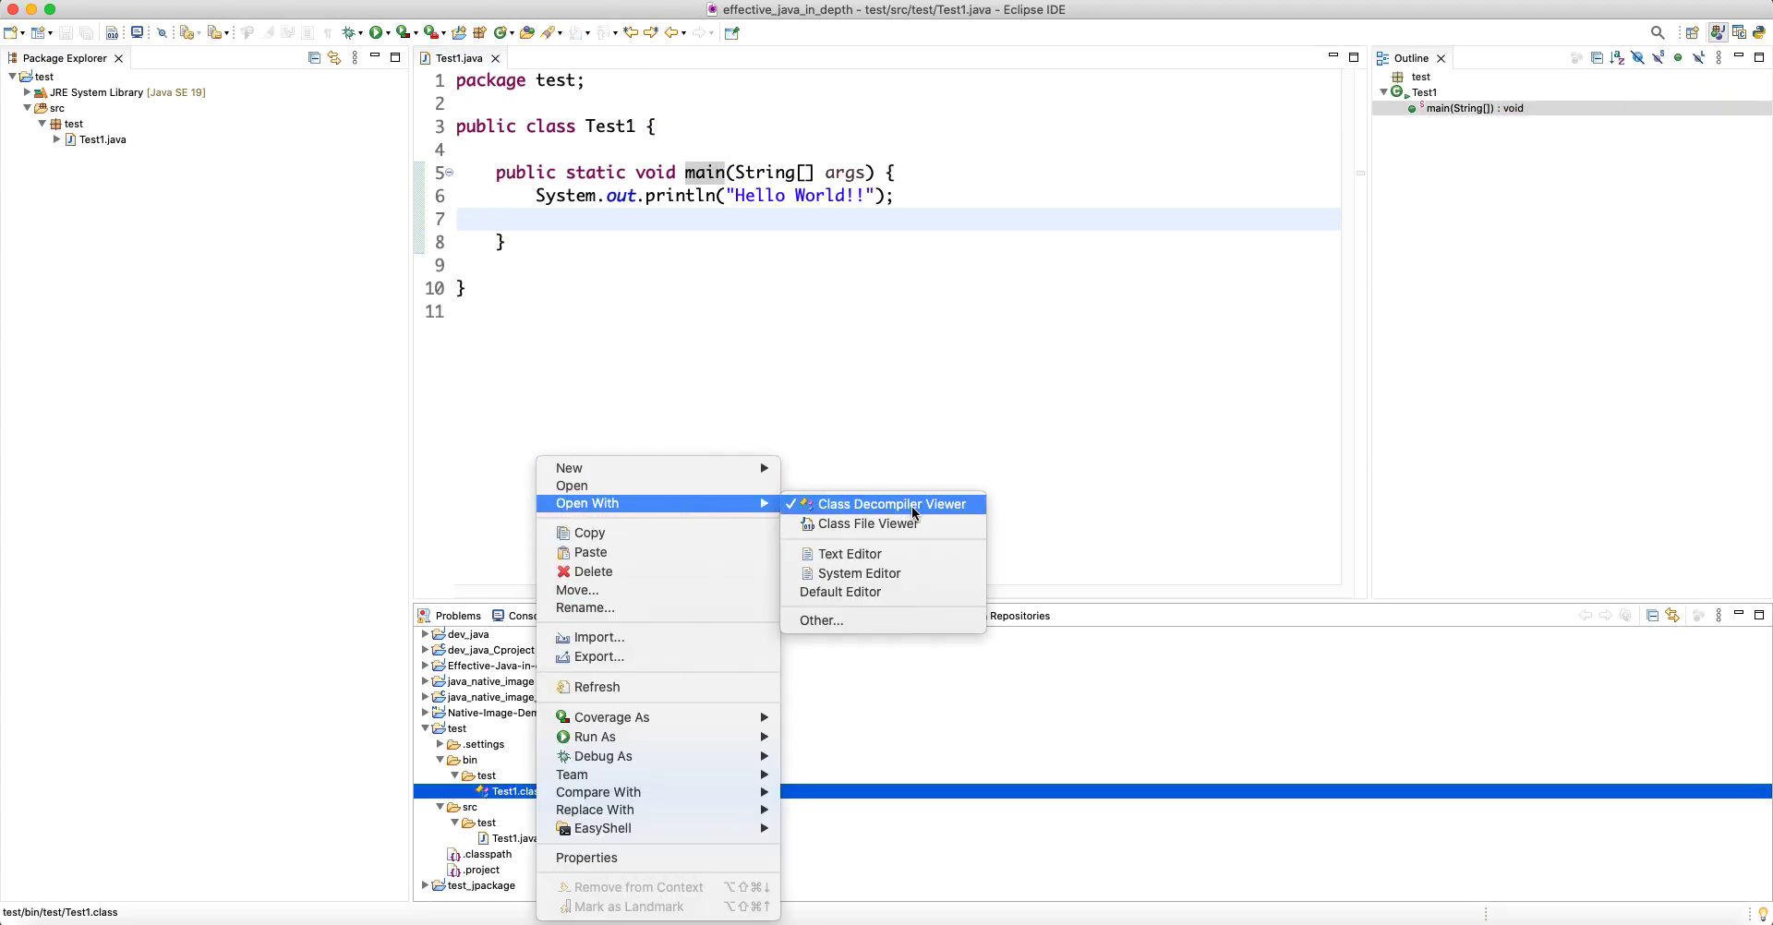
pyautogui.click(904, 525)
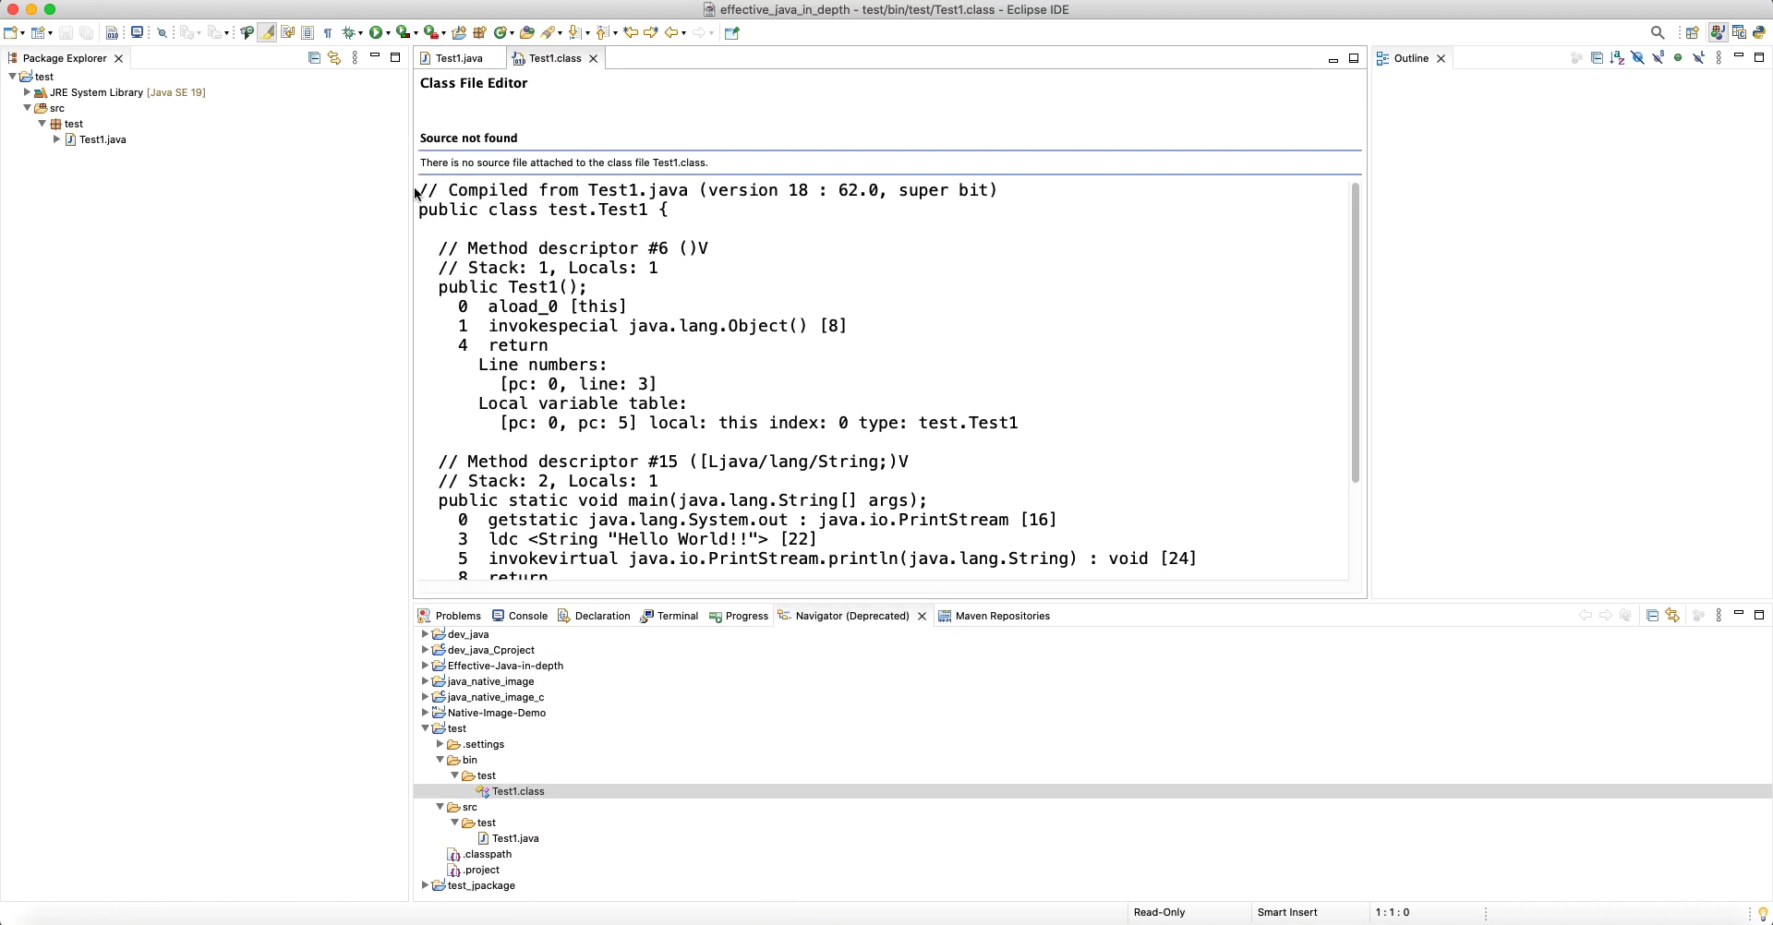
pyautogui.scroll(-2, 868, 451)
pyautogui.scroll(2, 868, 450)
pyautogui.moveTo(1027, 192); pyautogui.dragTo(344, 164)
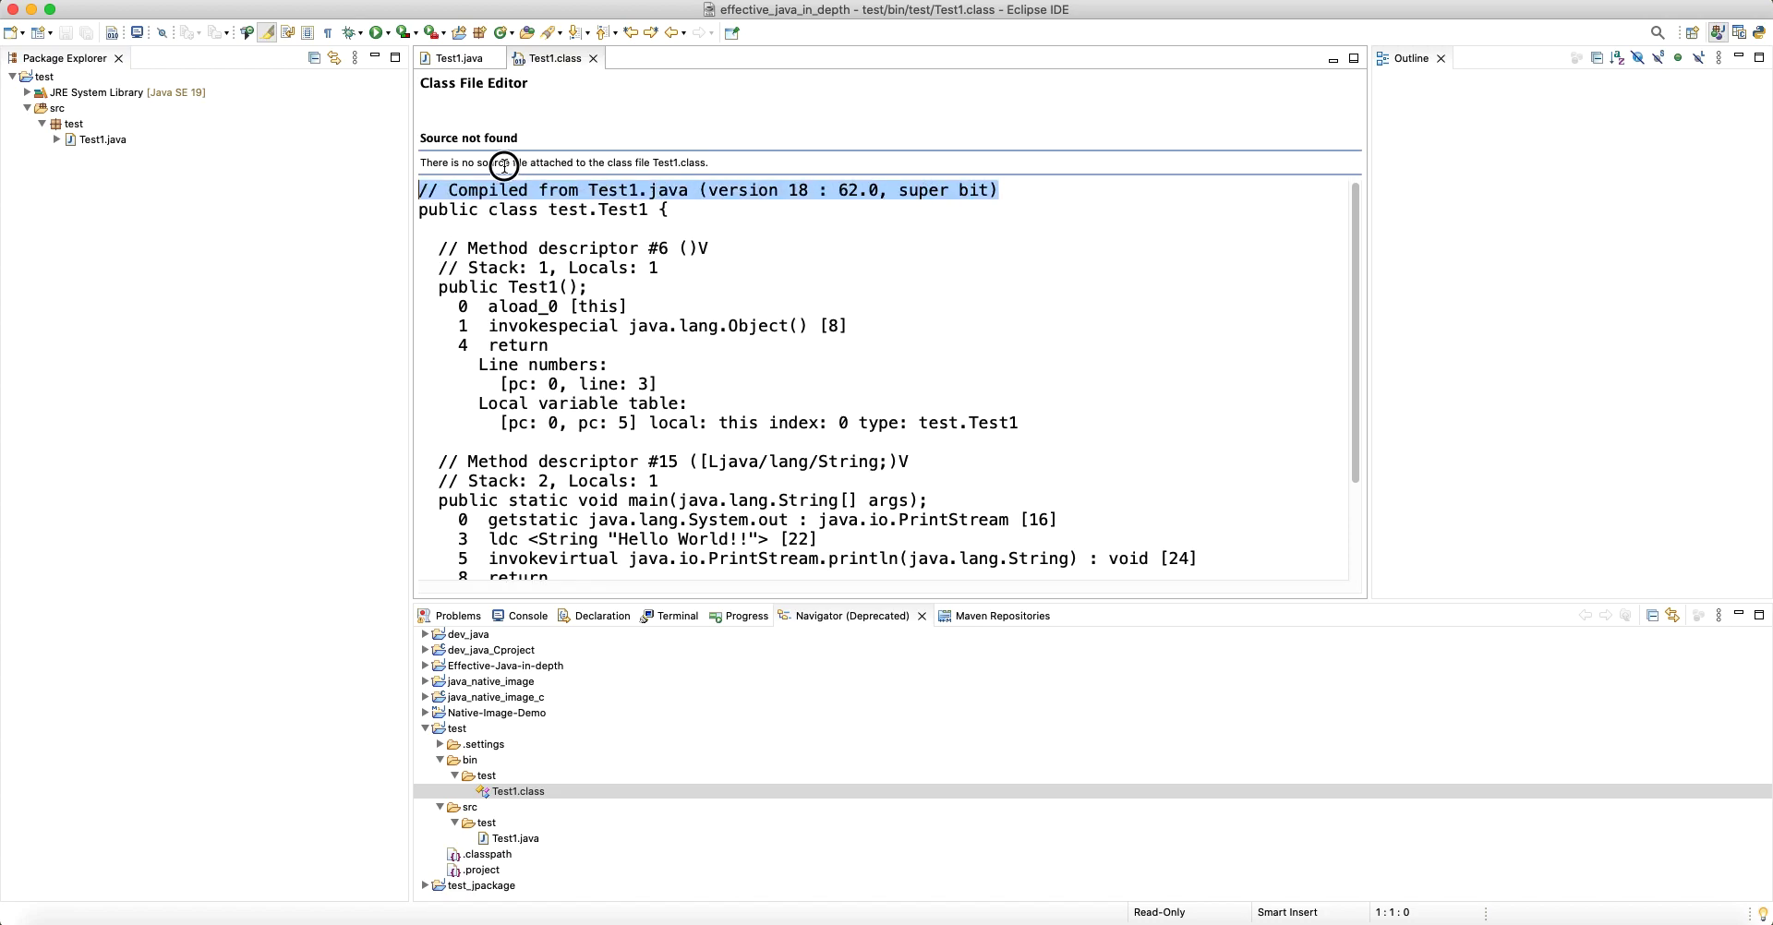
pyautogui.click(542, 267)
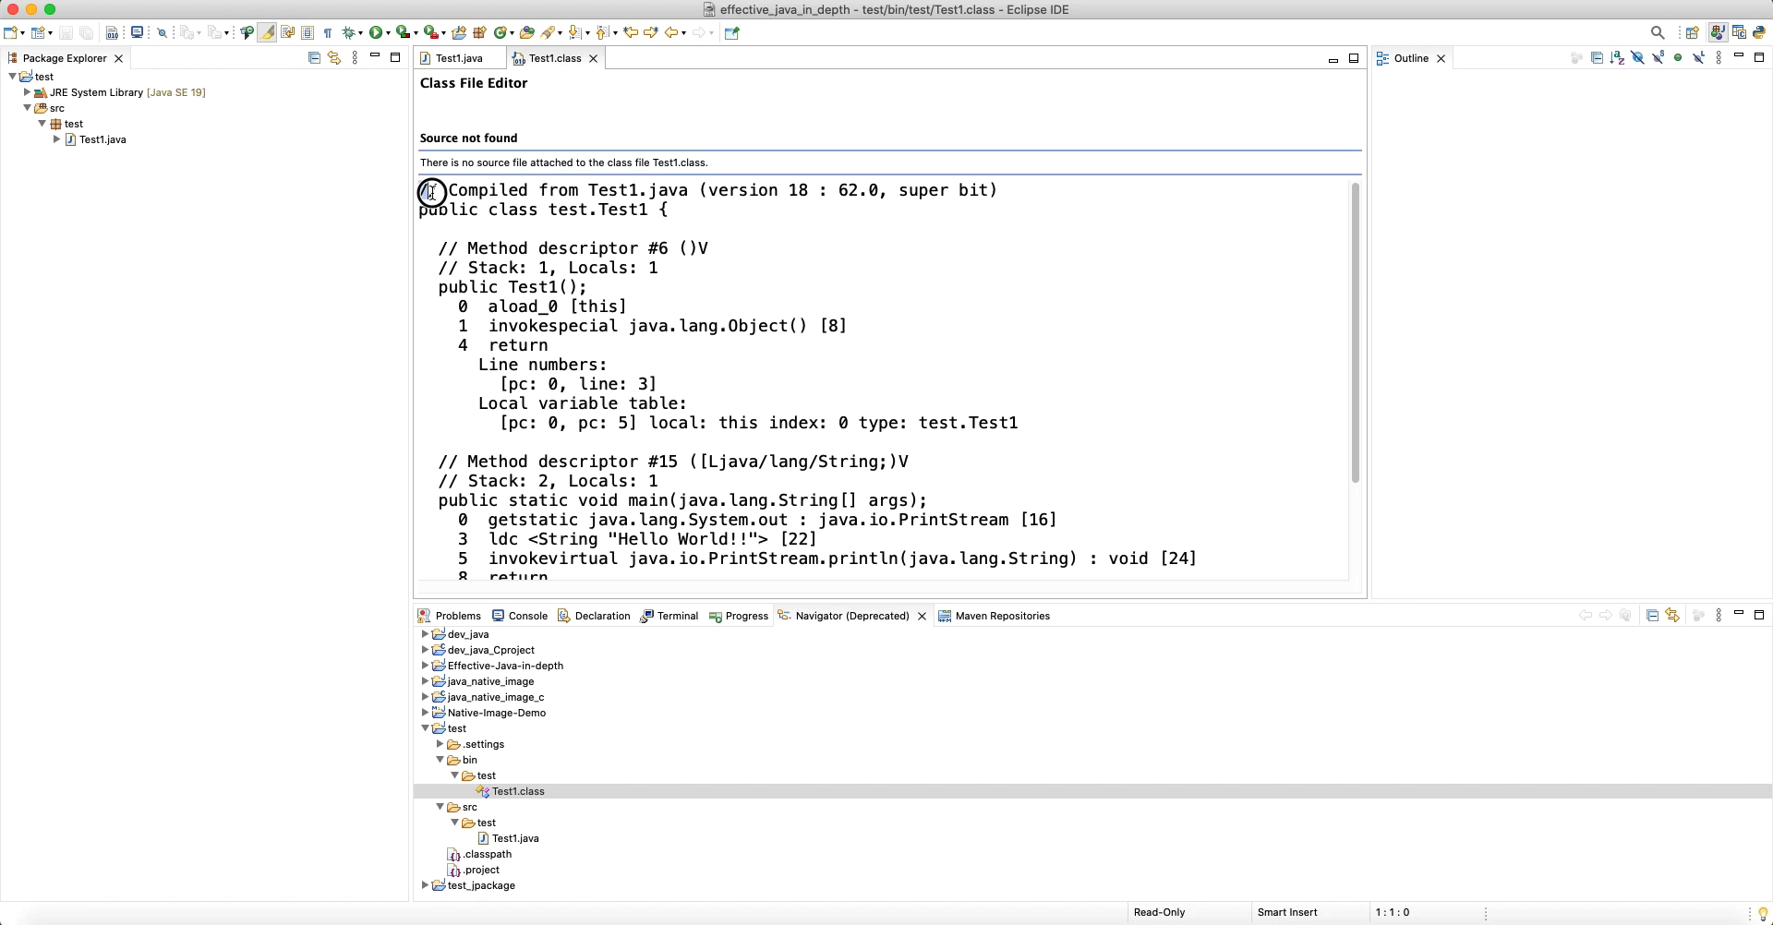
# Examine the class declaration and the constructor's bytecode in the Test1.class listing.
pyautogui.moveTo(422, 192); pyautogui.dragTo(896, 321)
pyautogui.click(896, 321)
pyautogui.moveTo(697, 231); pyautogui.dragTo(406, 215)
pyautogui.click(515, 255)
pyautogui.doubleClick(446, 210)
pyautogui.click(523, 209)
pyautogui.moveTo(661, 209); pyautogui.dragTo(394, 210)
pyautogui.click(705, 360)
pyautogui.scroll(-3, 690, 372)
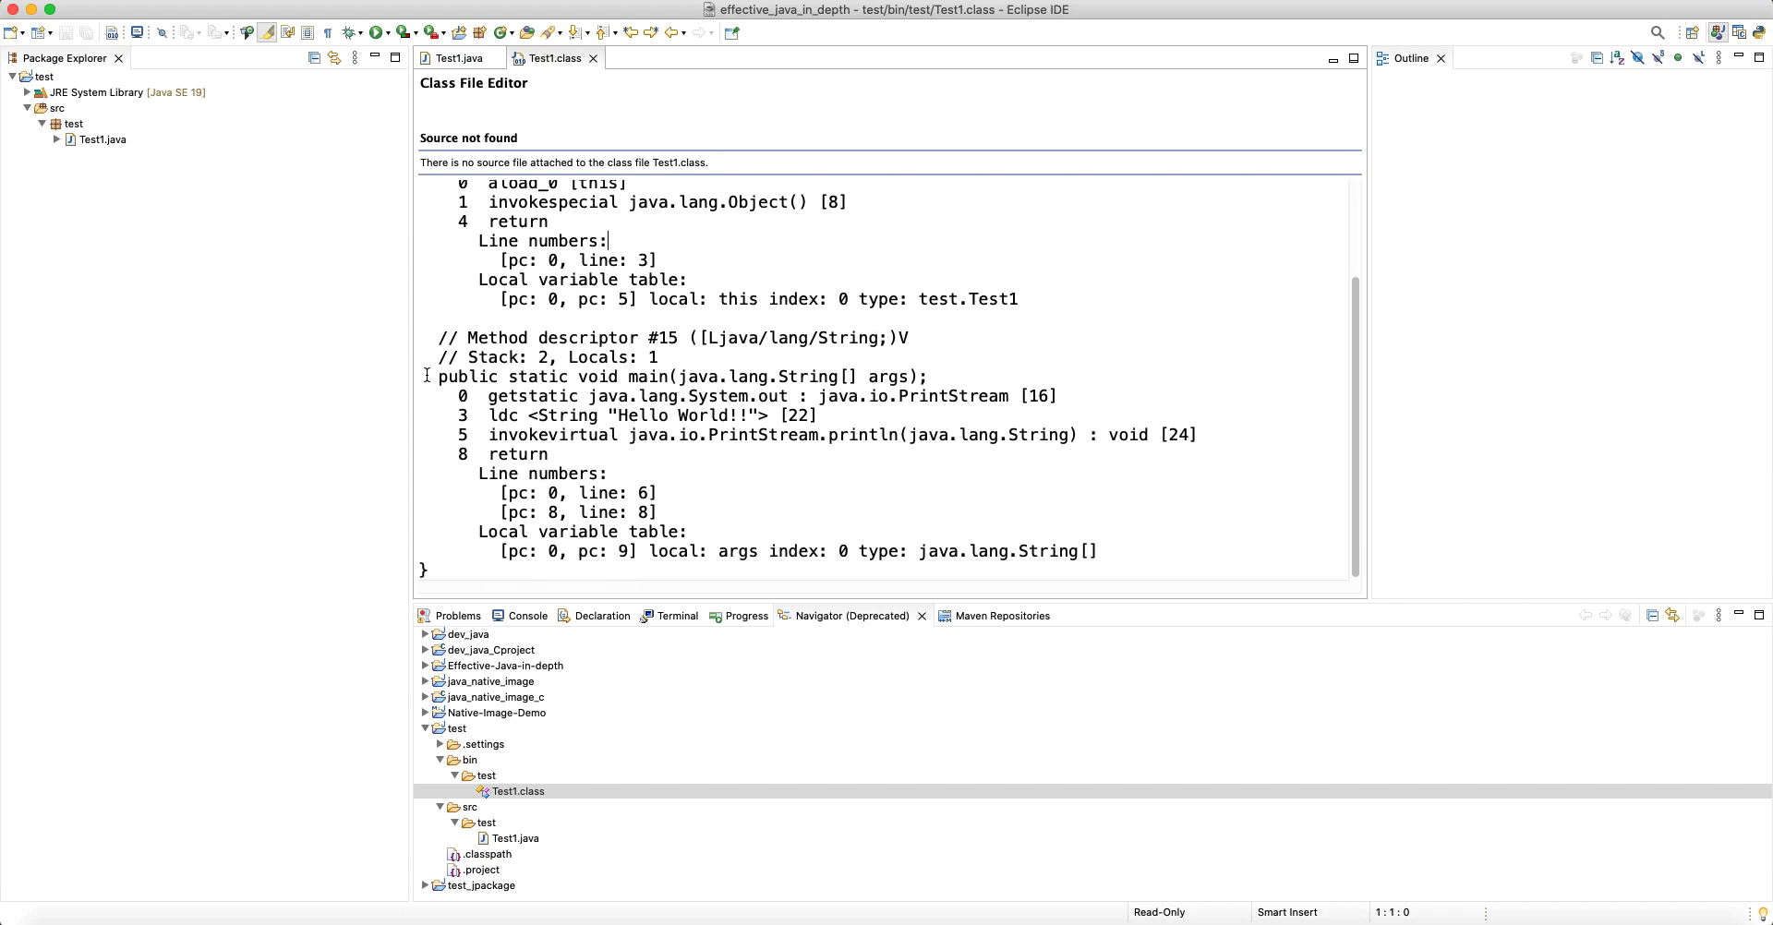
# Examine the main method's bytecode, review the whole Test1.class listing and close the class file.
pyautogui.moveTo(426, 375); pyautogui.dragTo(896, 552)
pyautogui.click(896, 551)
pyautogui.scroll(4, 716, 415)
pyautogui.scroll(-4, 694, 426)
pyautogui.moveTo(549, 568); pyautogui.dragTo(397, 107)
pyautogui.scroll(-3, 646, 397)
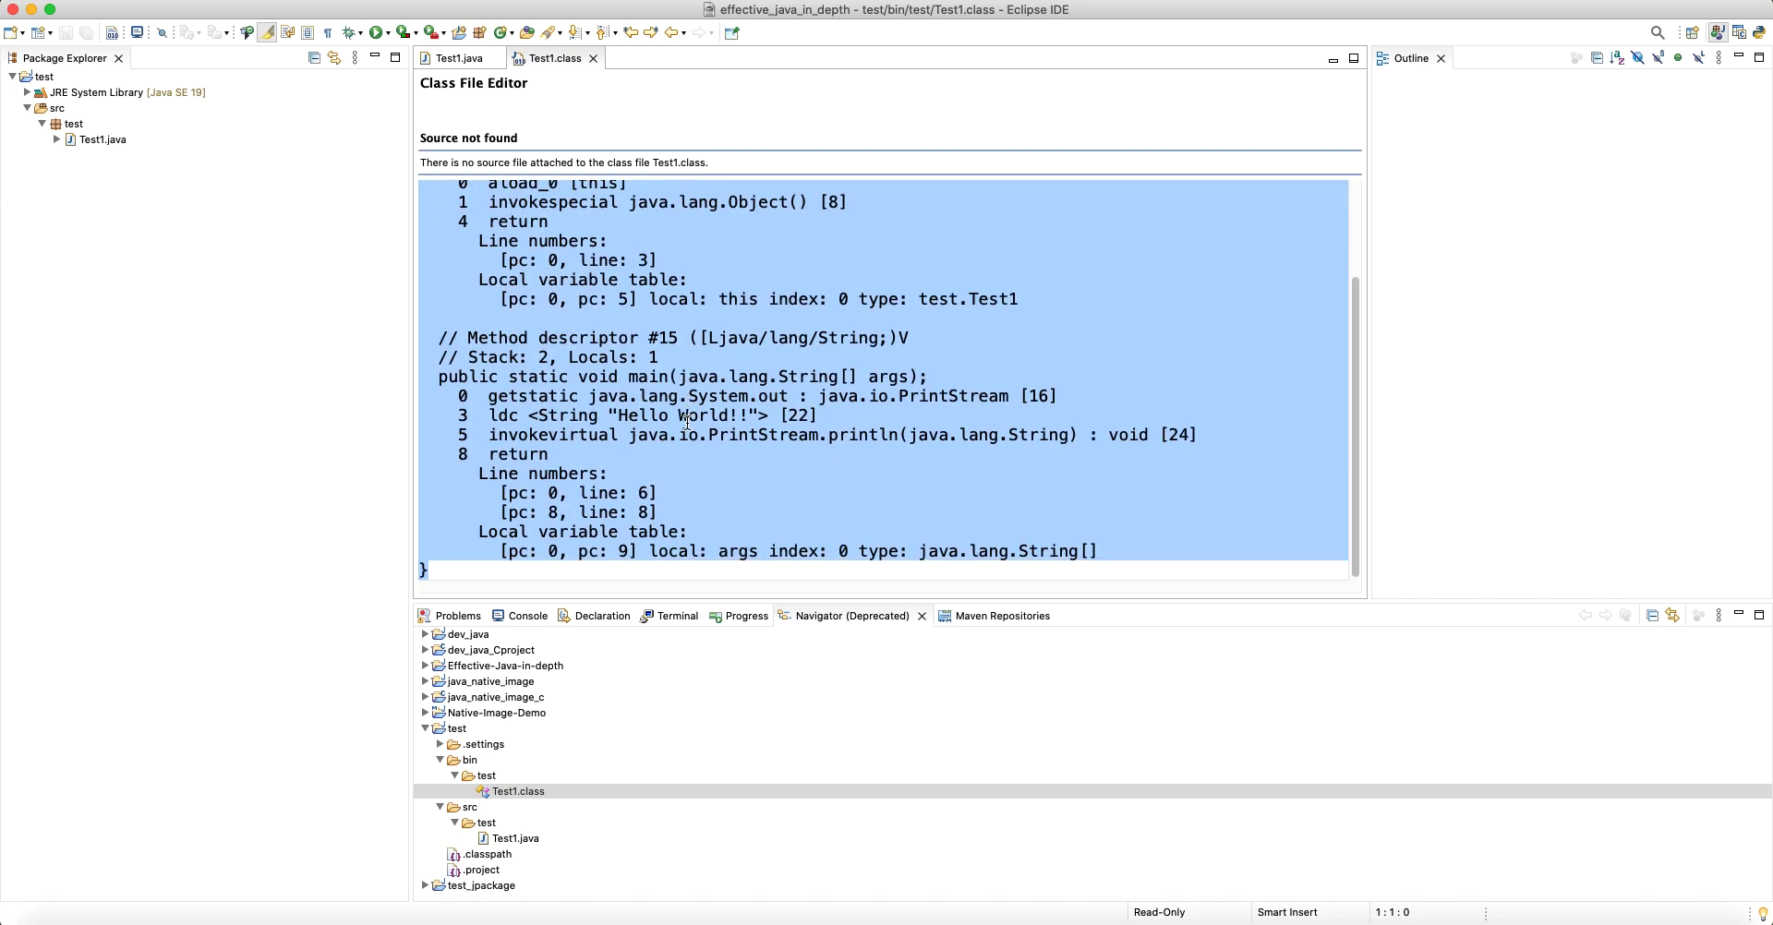
pyautogui.click(552, 427)
pyautogui.moveTo(430, 376); pyautogui.dragTo(922, 475)
pyautogui.click(922, 475)
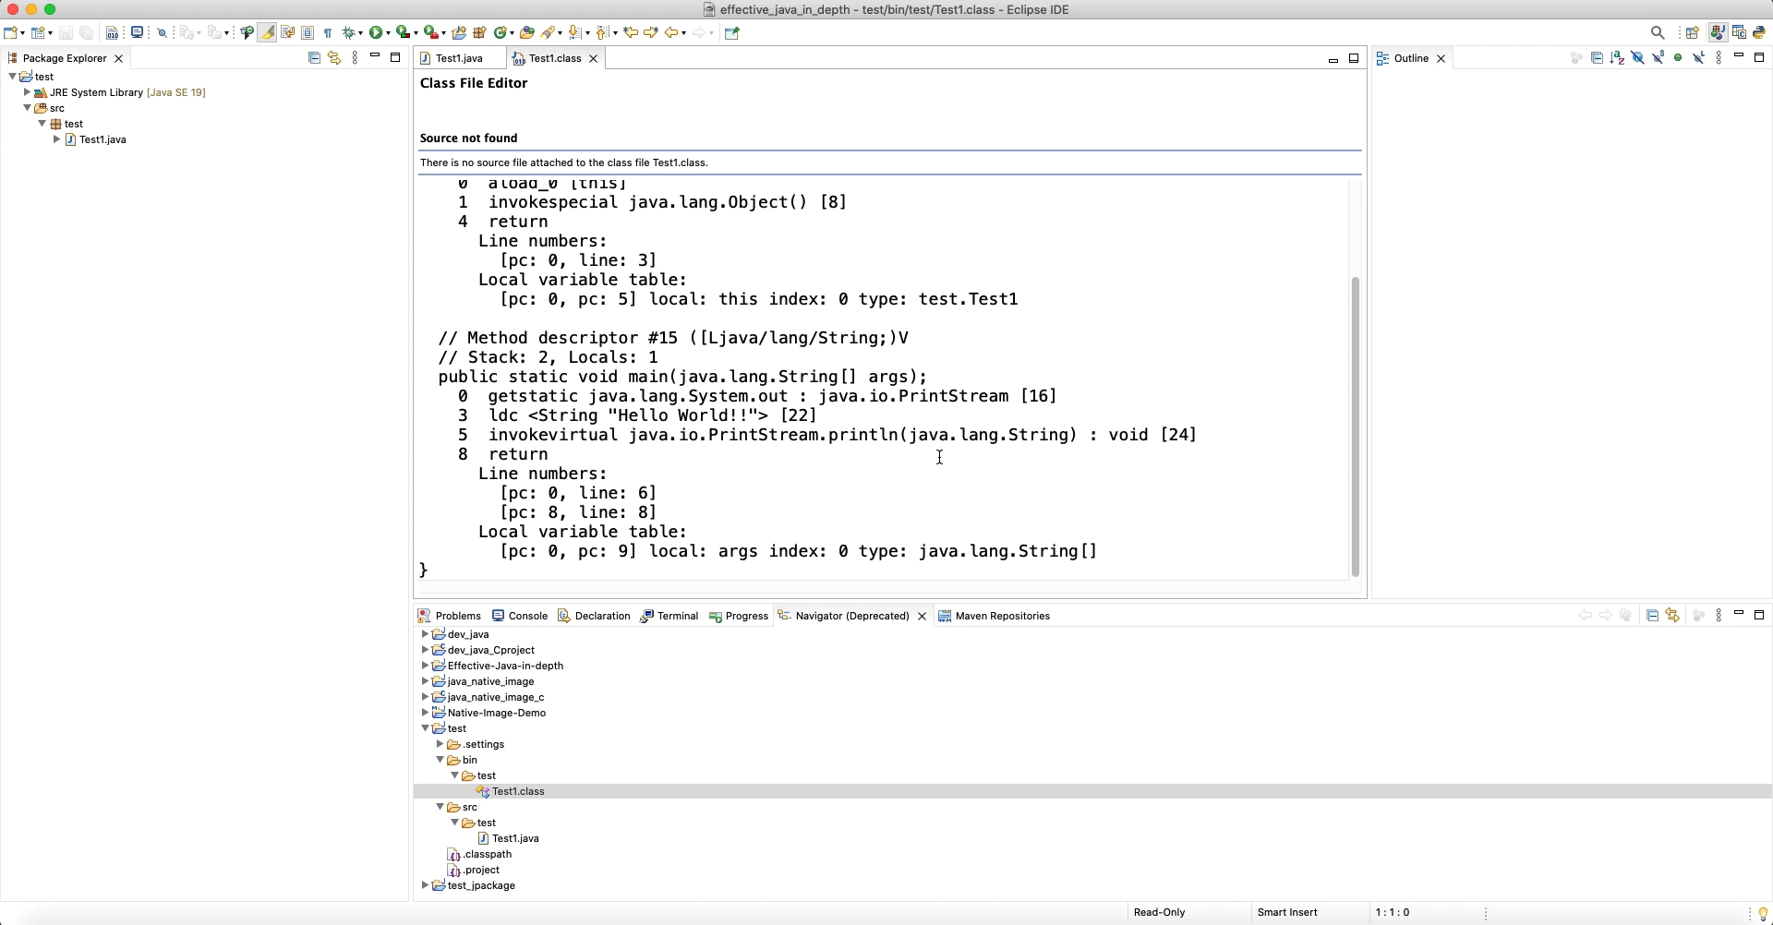
pyautogui.scroll(3, 896, 425)
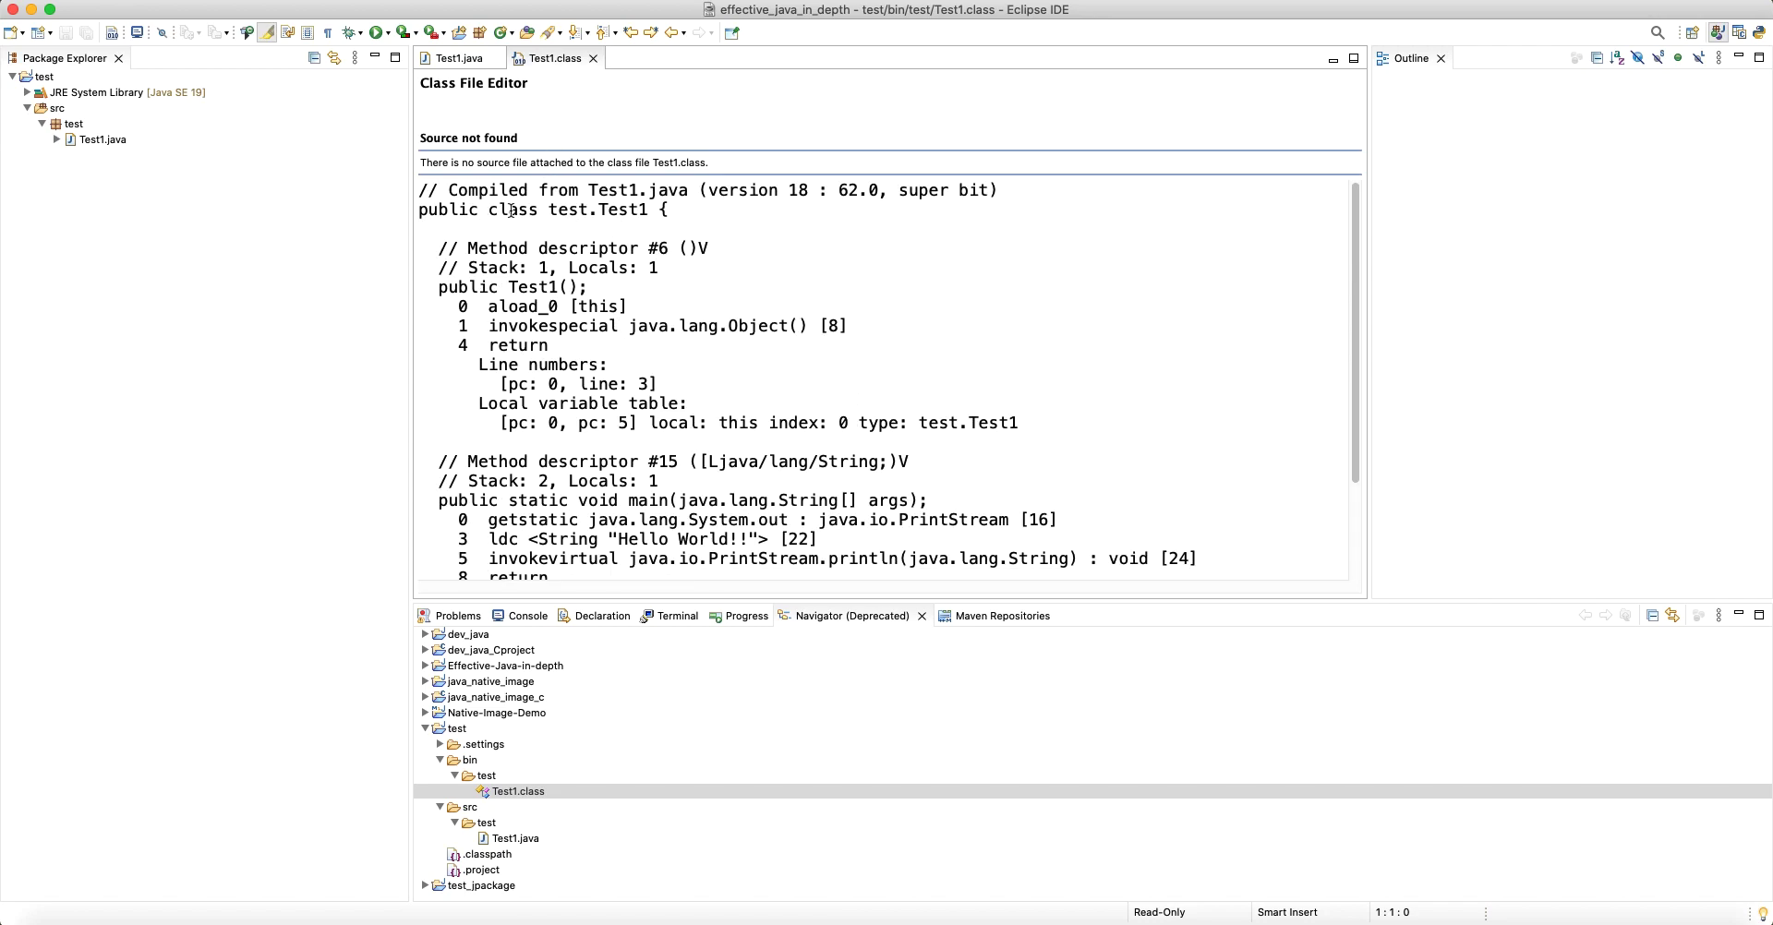
pyautogui.scroll(-3, 637, 423)
pyautogui.scroll(3, 454, 250)
pyautogui.moveTo(428, 191); pyautogui.dragTo(960, 443)
pyautogui.click(1004, 469)
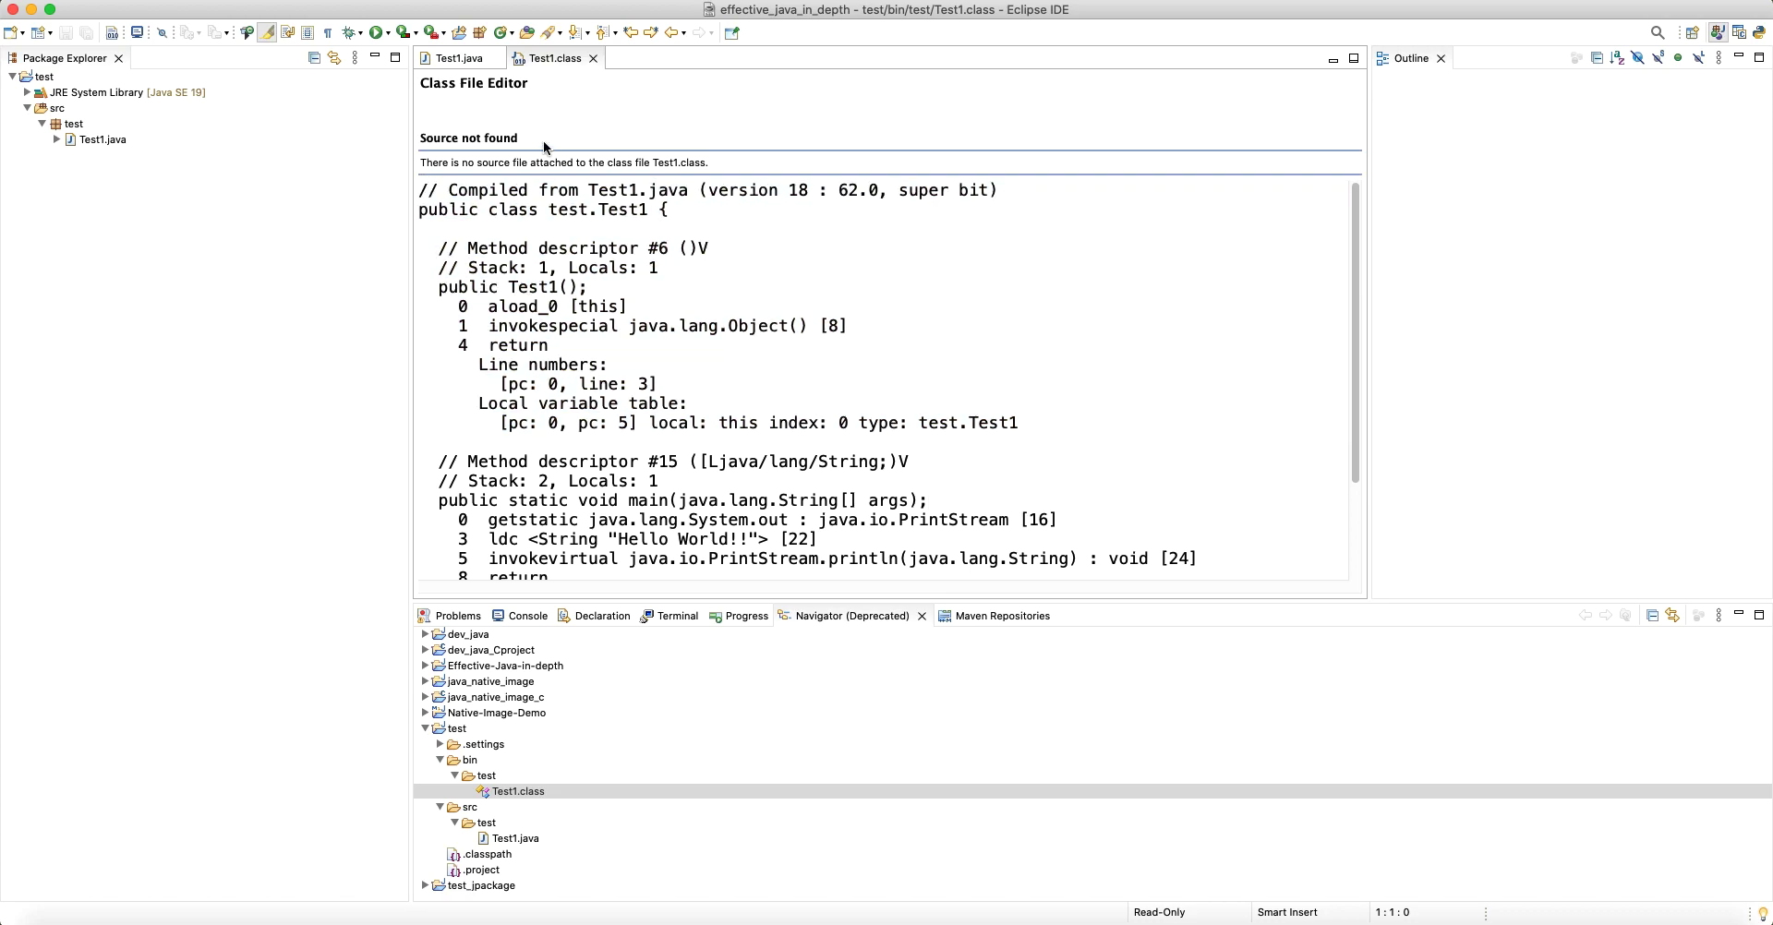
pyautogui.click(593, 58)
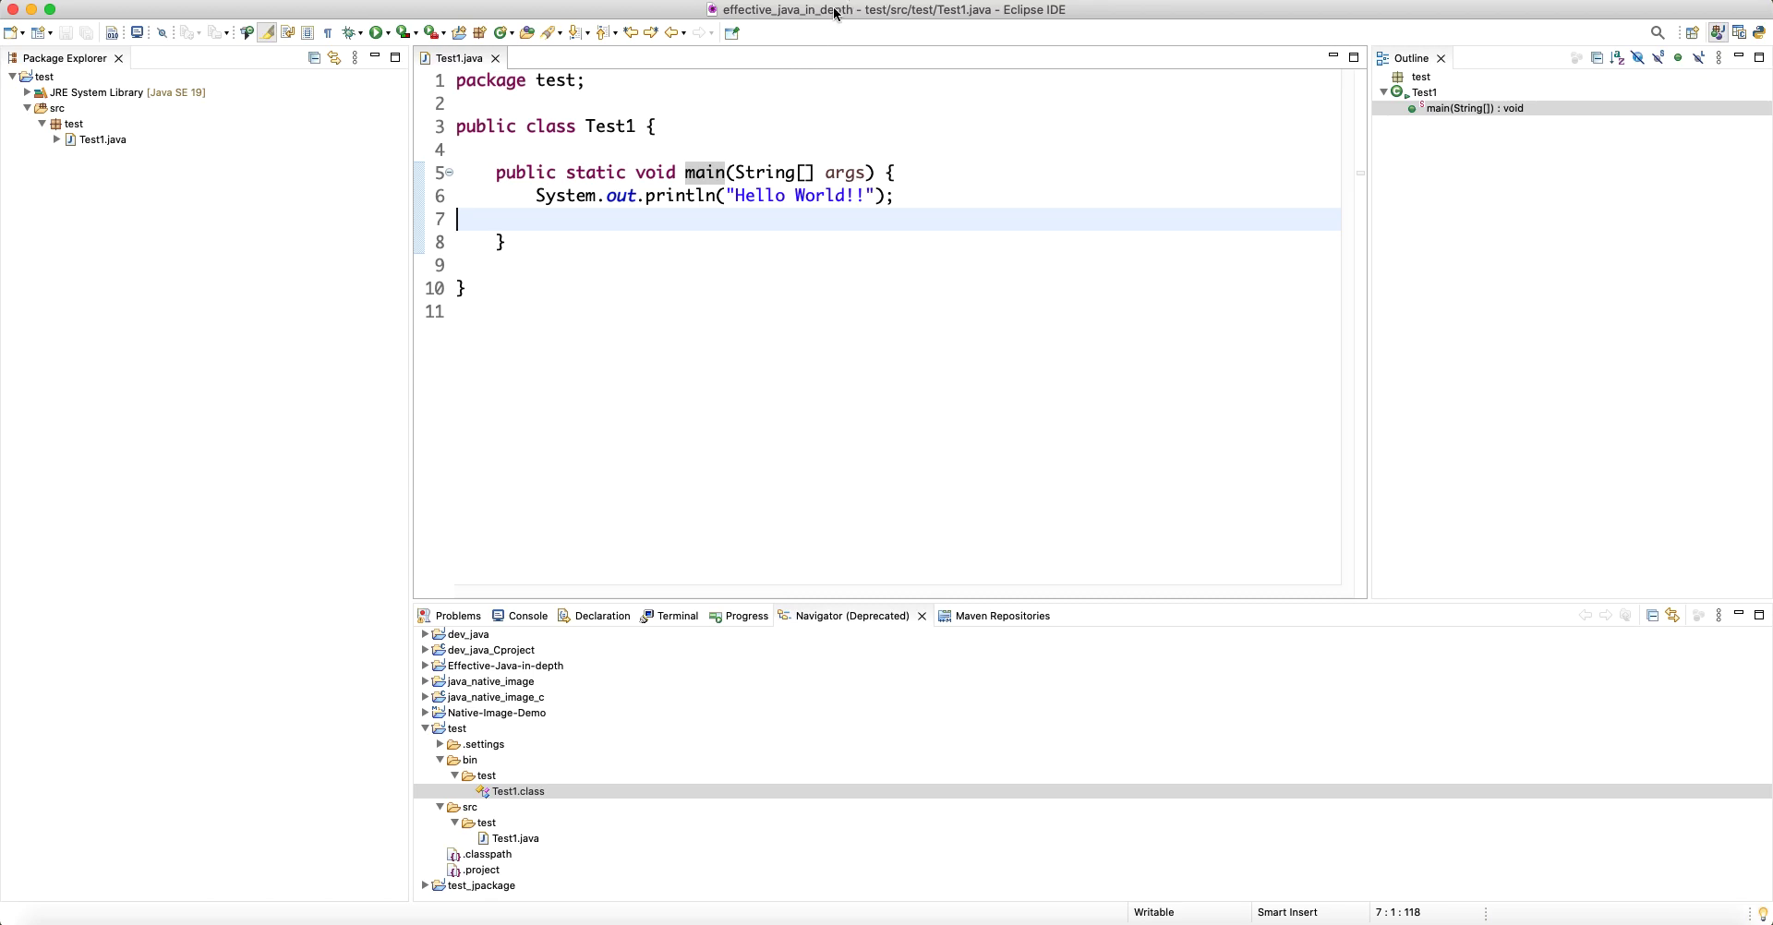
pyautogui.click(118, 262)
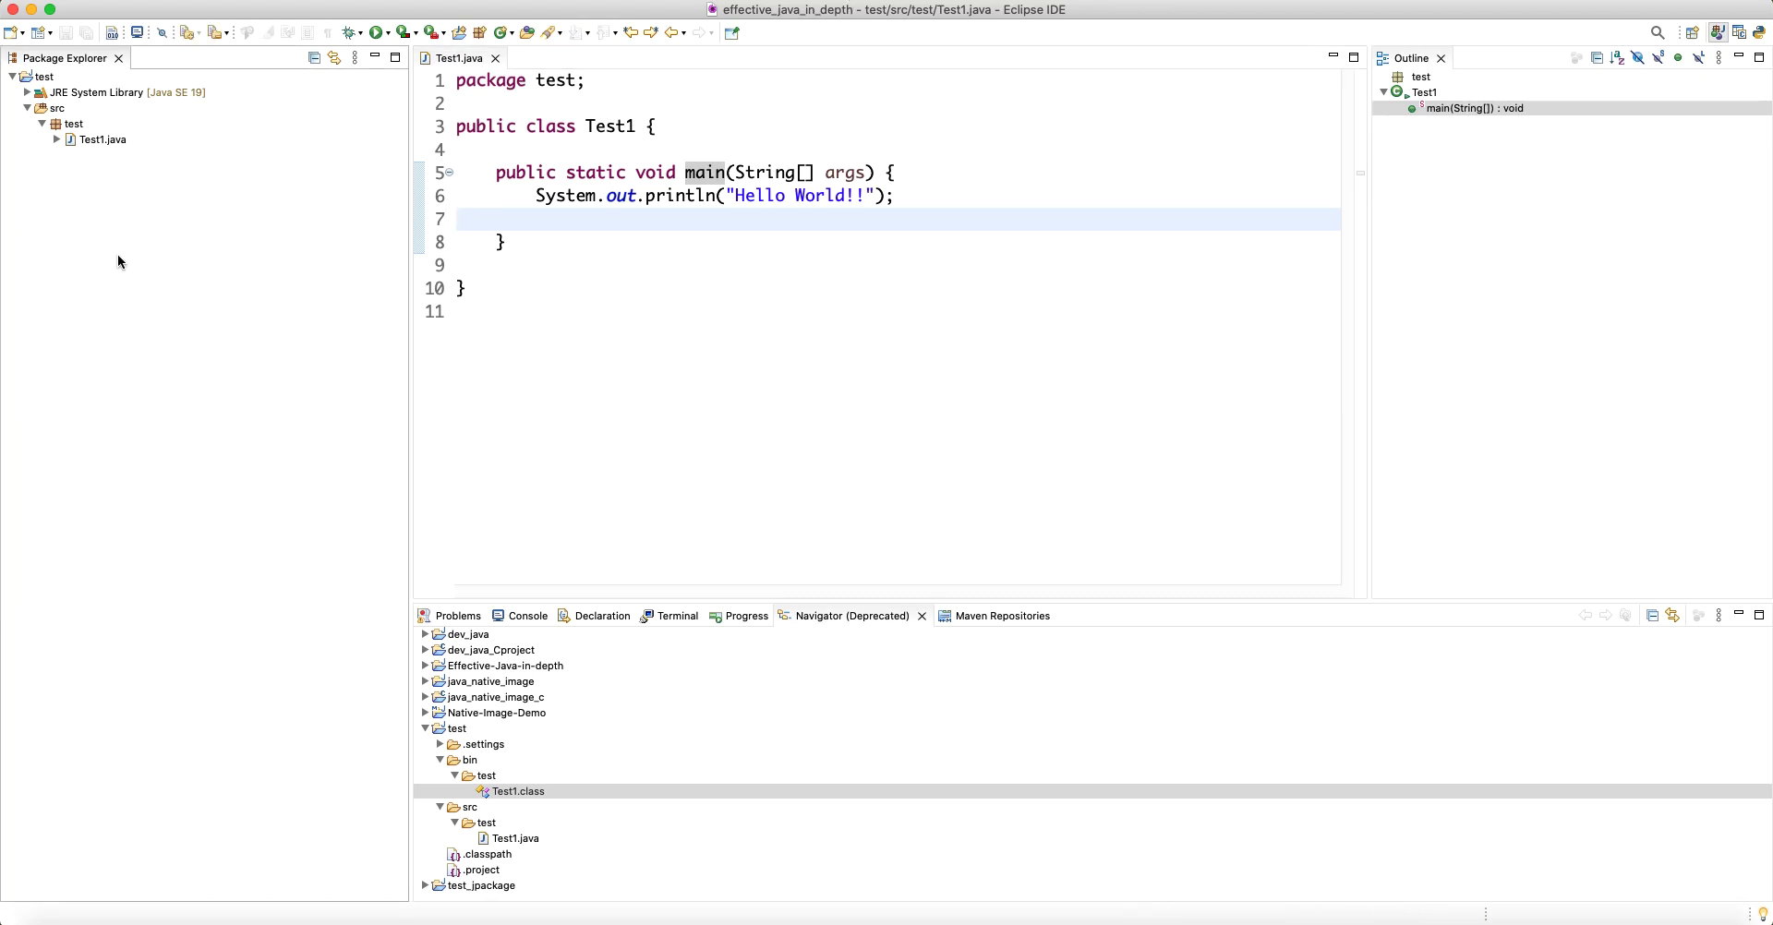
pyautogui.click(613, 251)
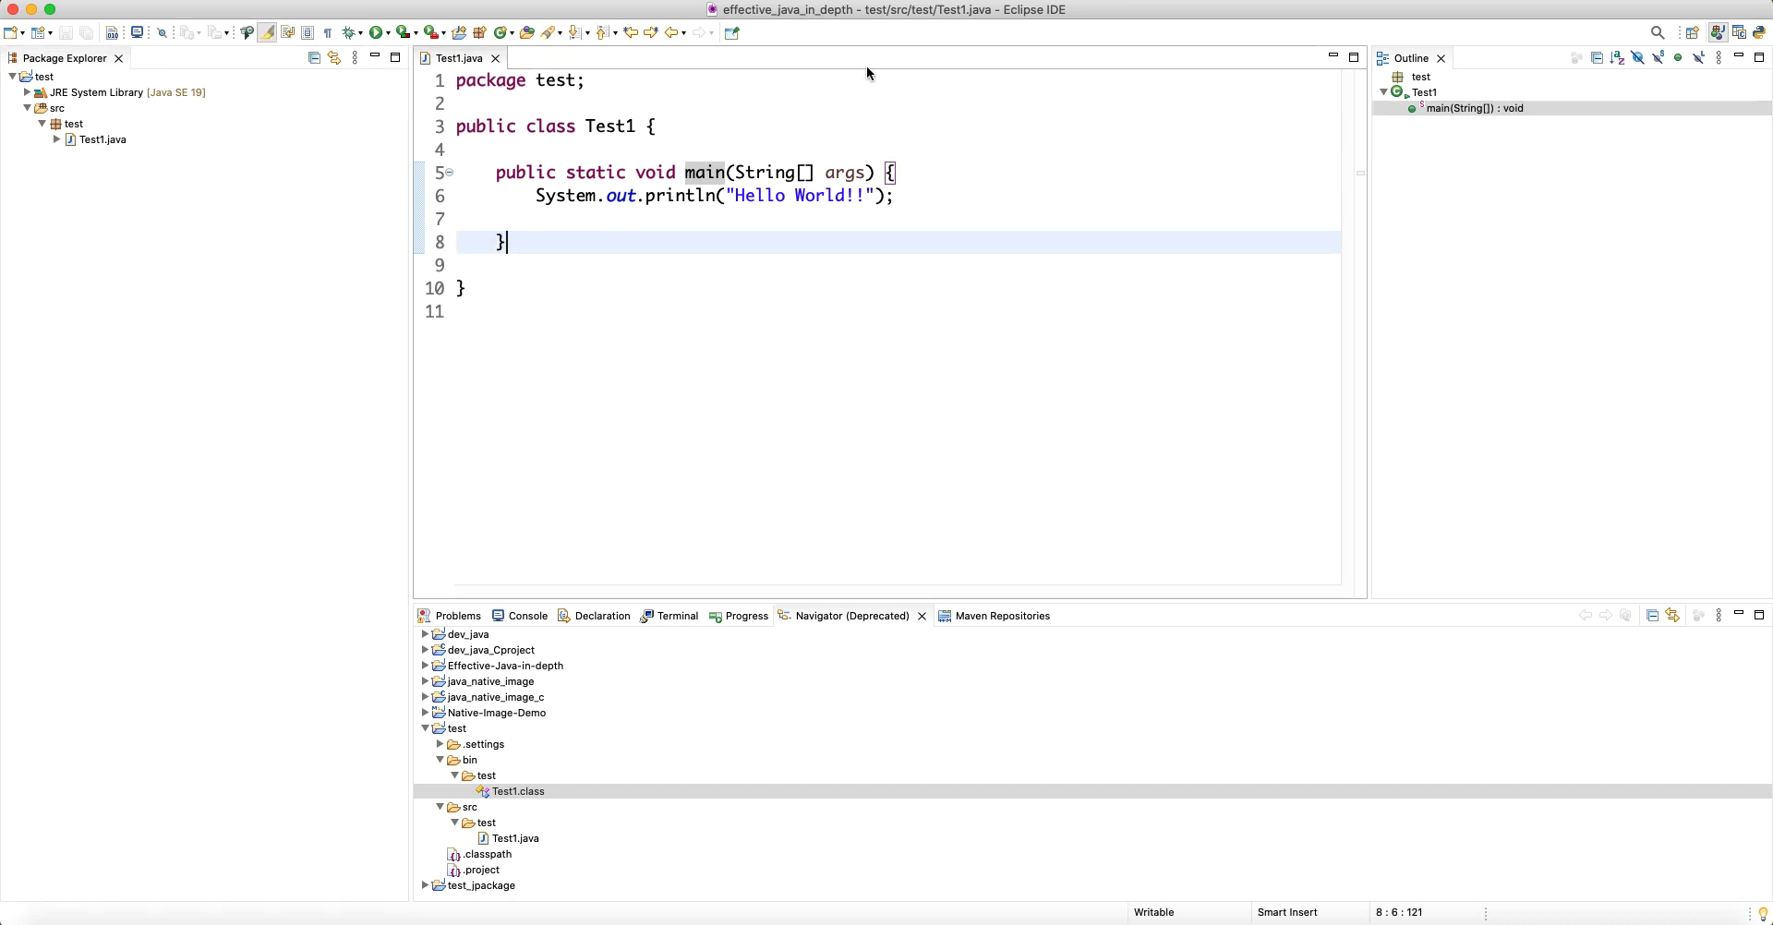
pyautogui.click(602, 226)
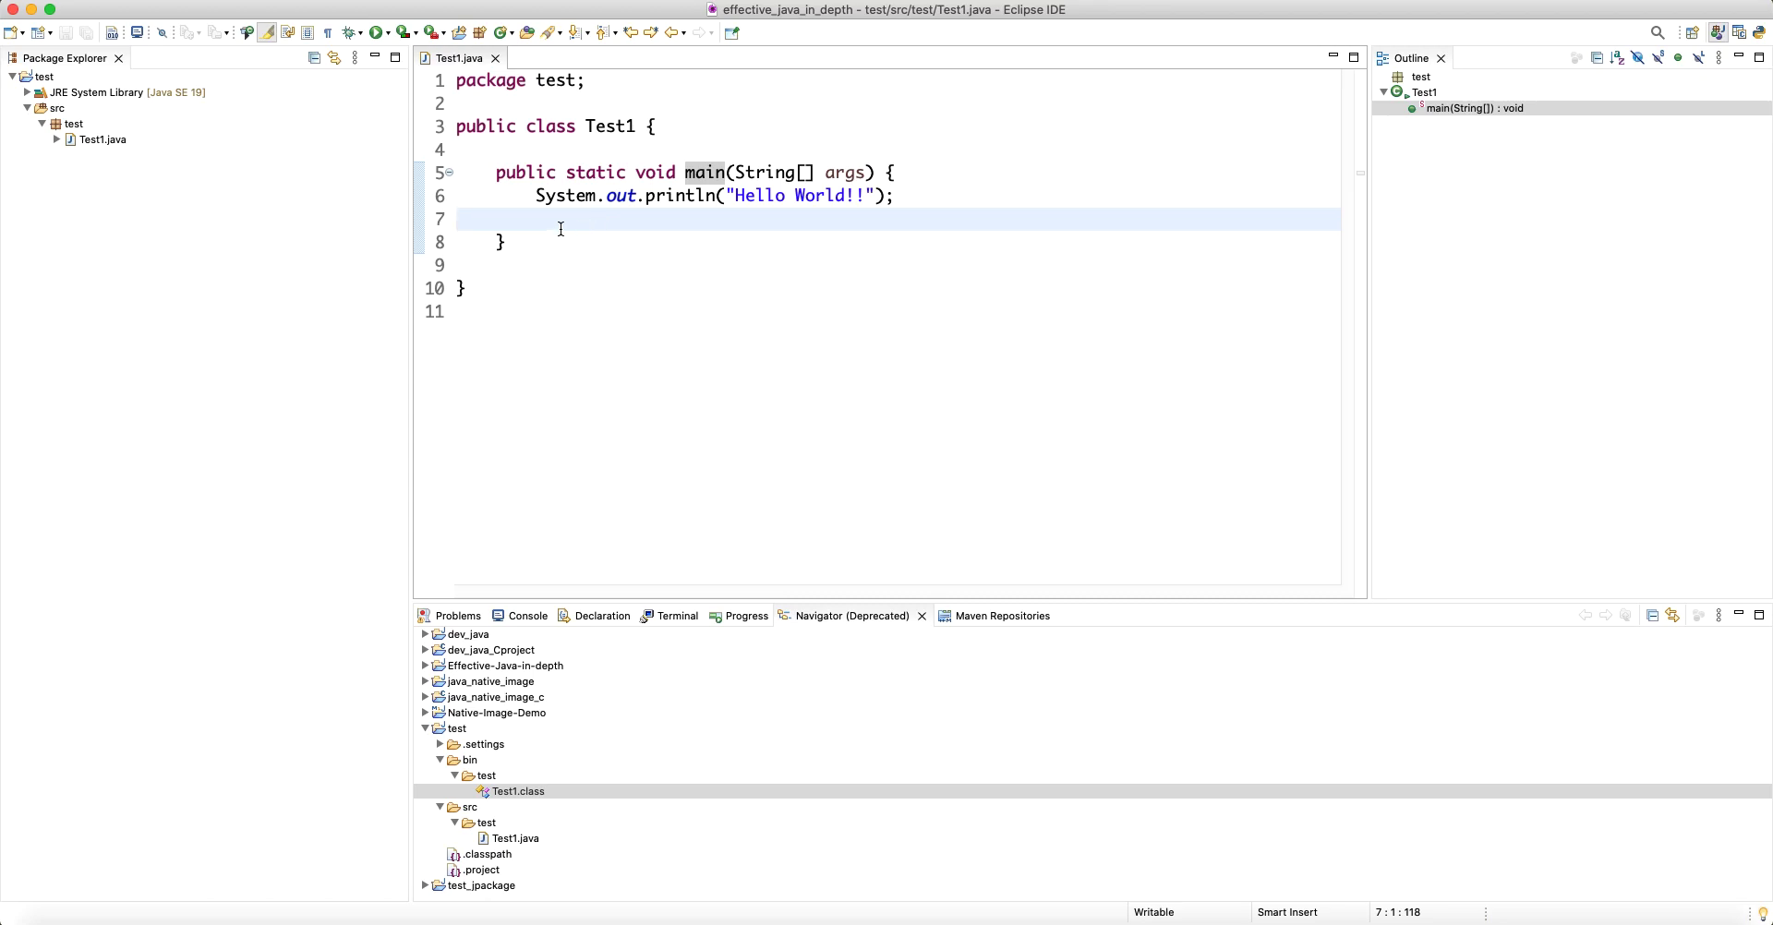
pyautogui.click(44, 238)
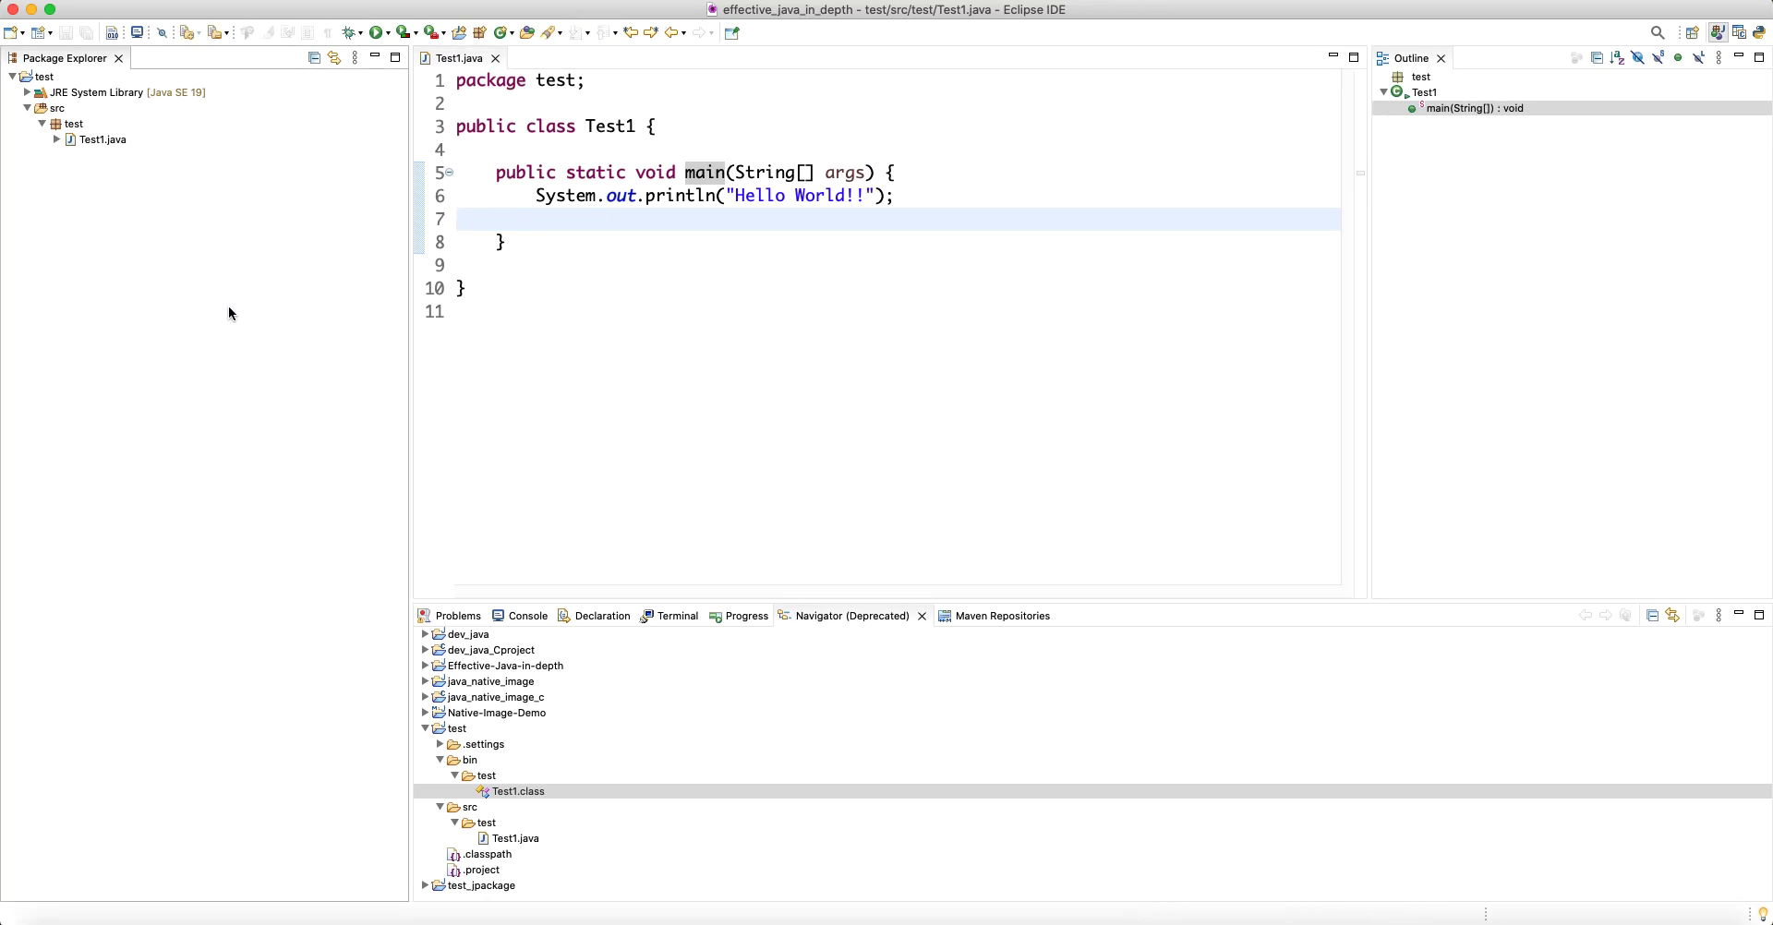
pyautogui.click(736, 223)
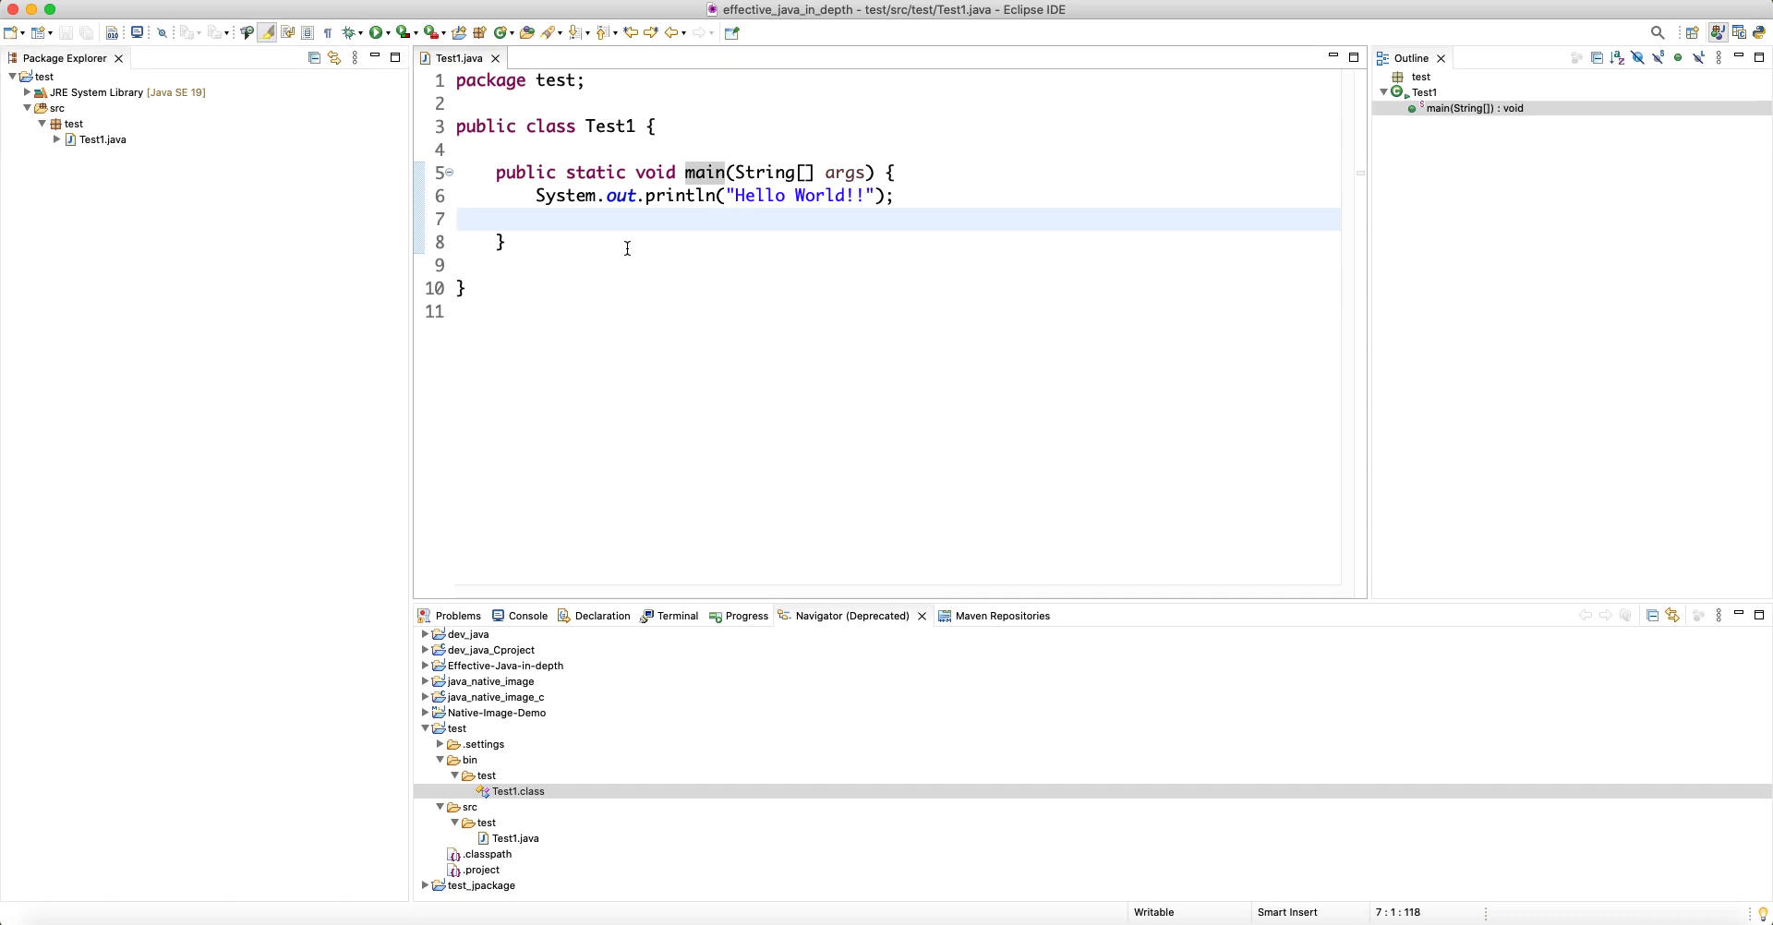
pyautogui.click(510, 290)
pyautogui.click(606, 241)
pyautogui.click(639, 227)
# Expand the test project's JRE System Library and inspect the location of its java.base module.
pyautogui.click(102, 93)
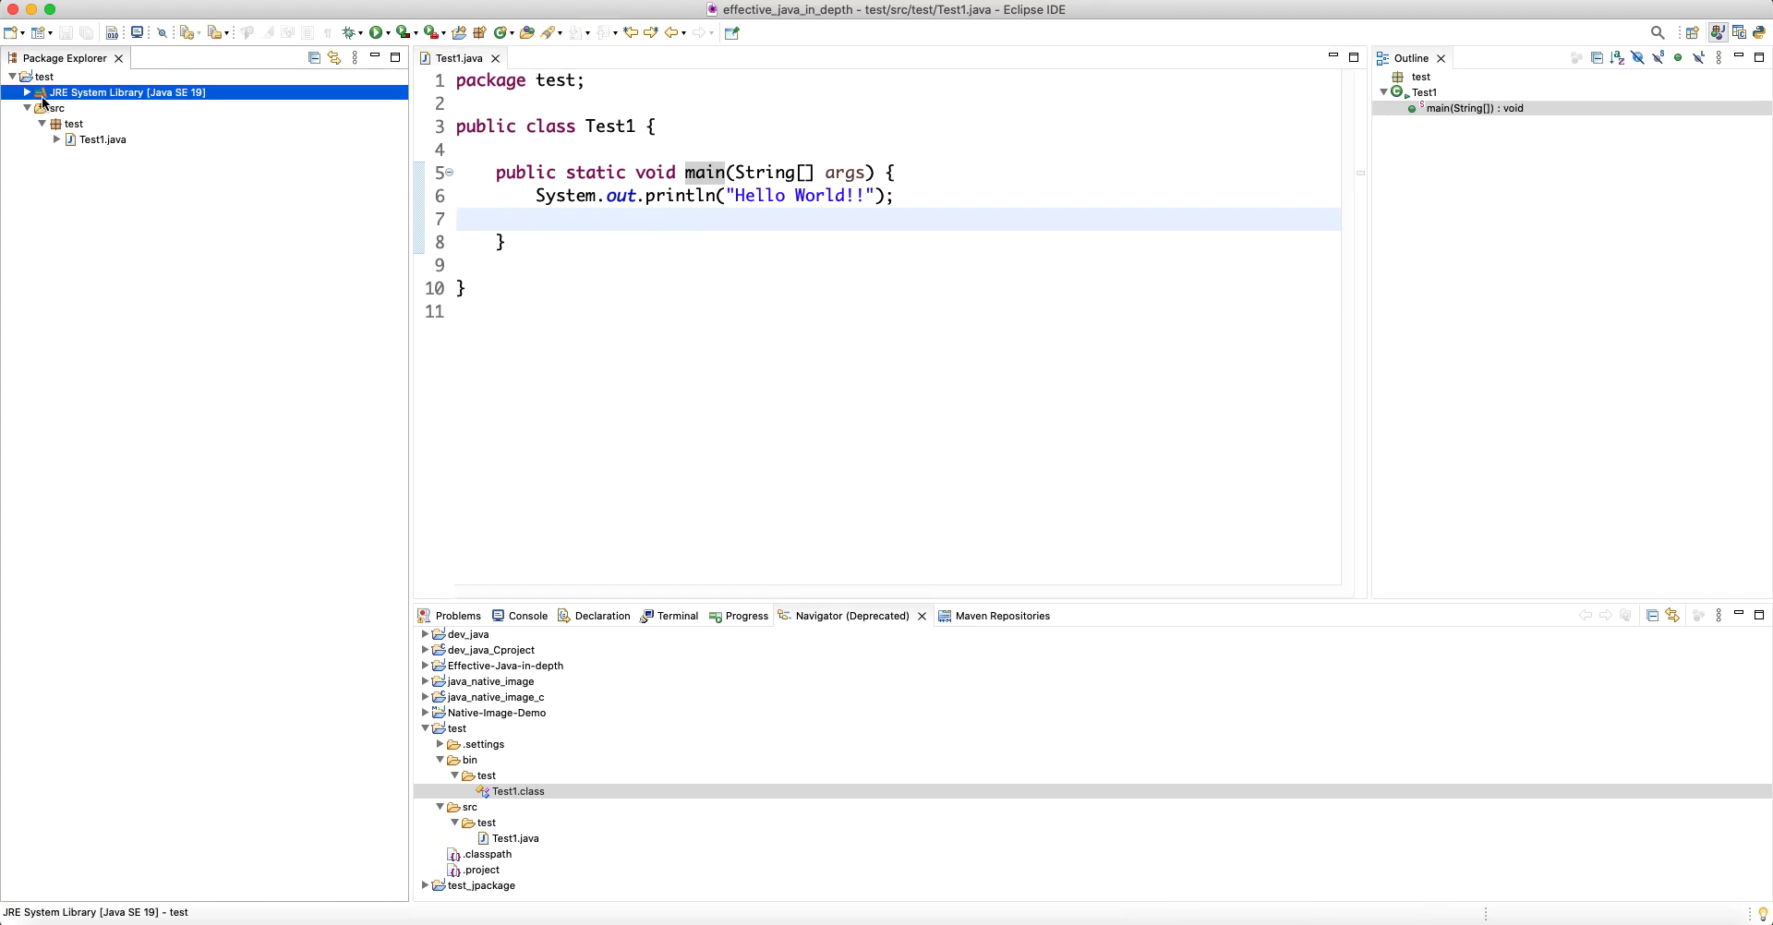
pyautogui.click(27, 94)
pyautogui.click(96, 108)
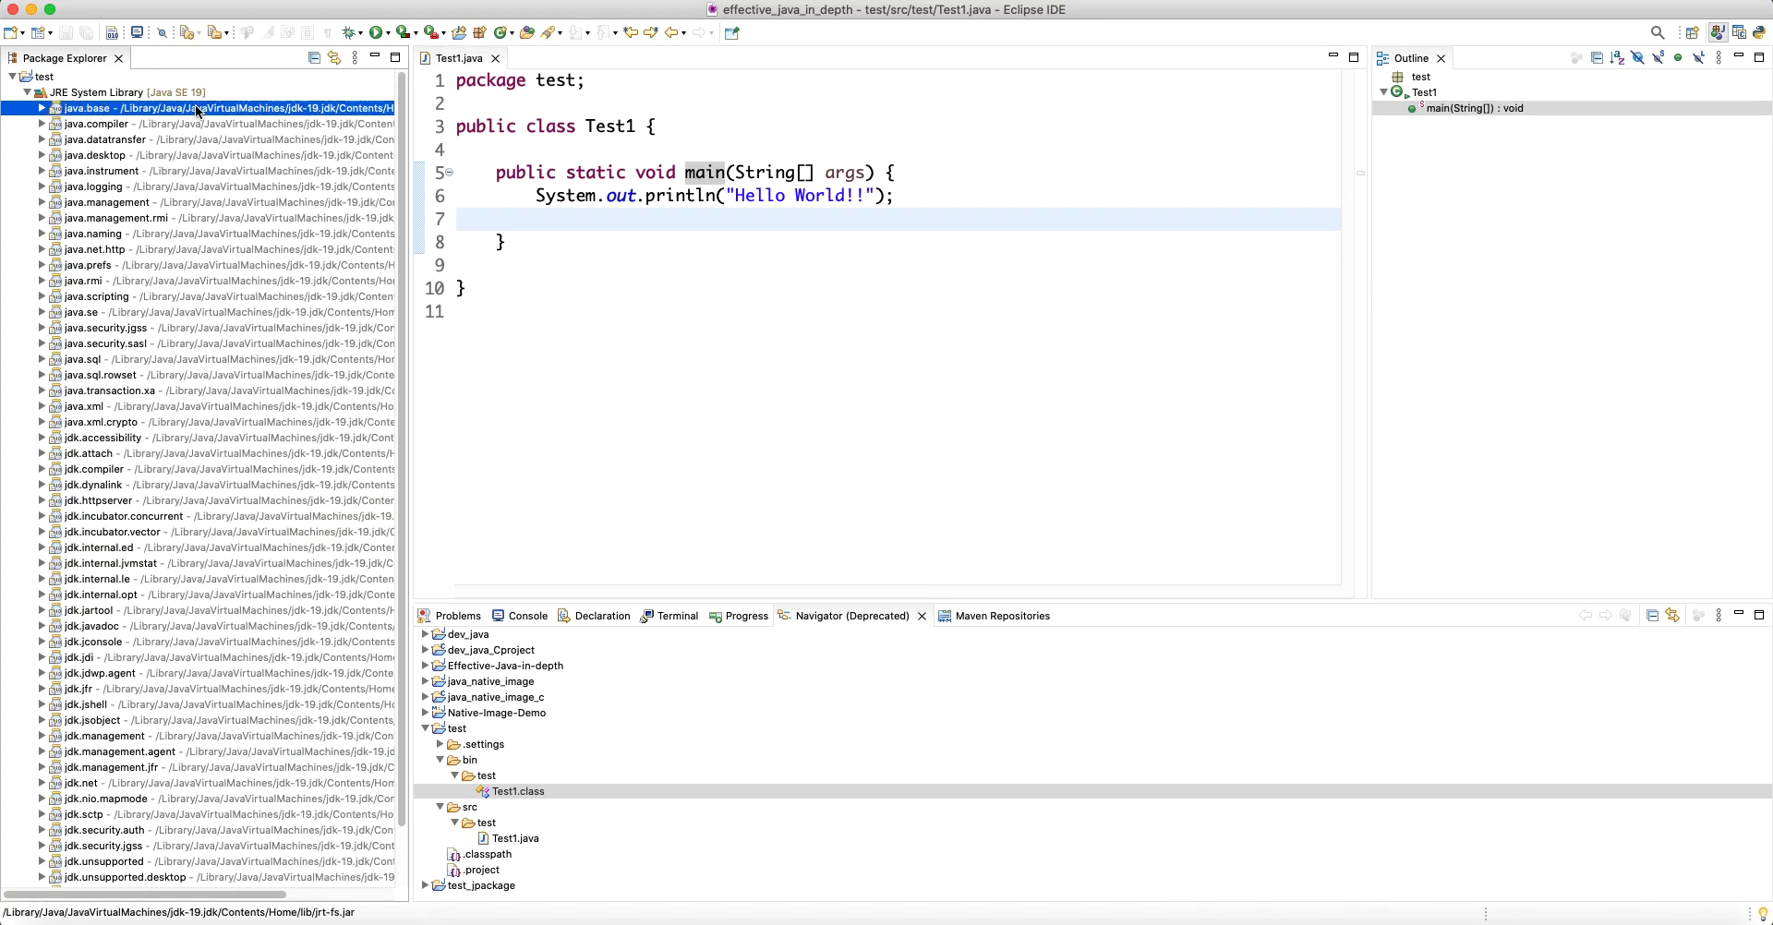
# Collapse the test project's JRE System Library and run Test1.java as a Java application.
pyautogui.click(20, 95)
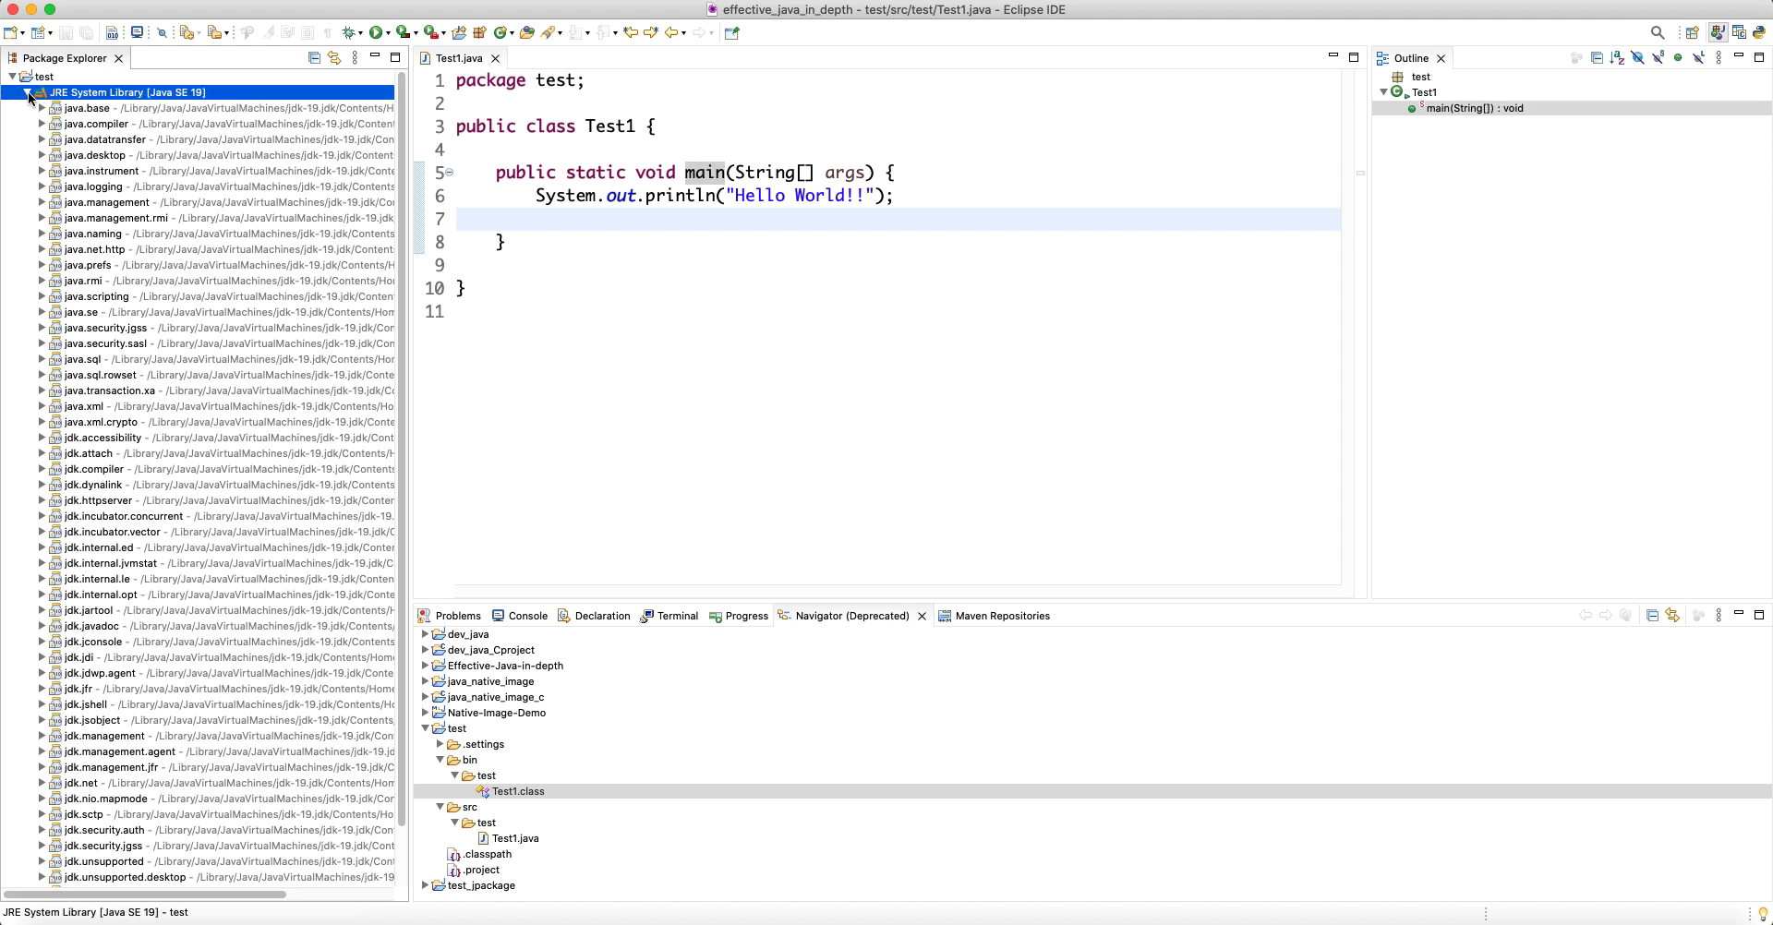
pyautogui.click(25, 93)
pyautogui.click(622, 240)
pyautogui.rightClick(672, 227)
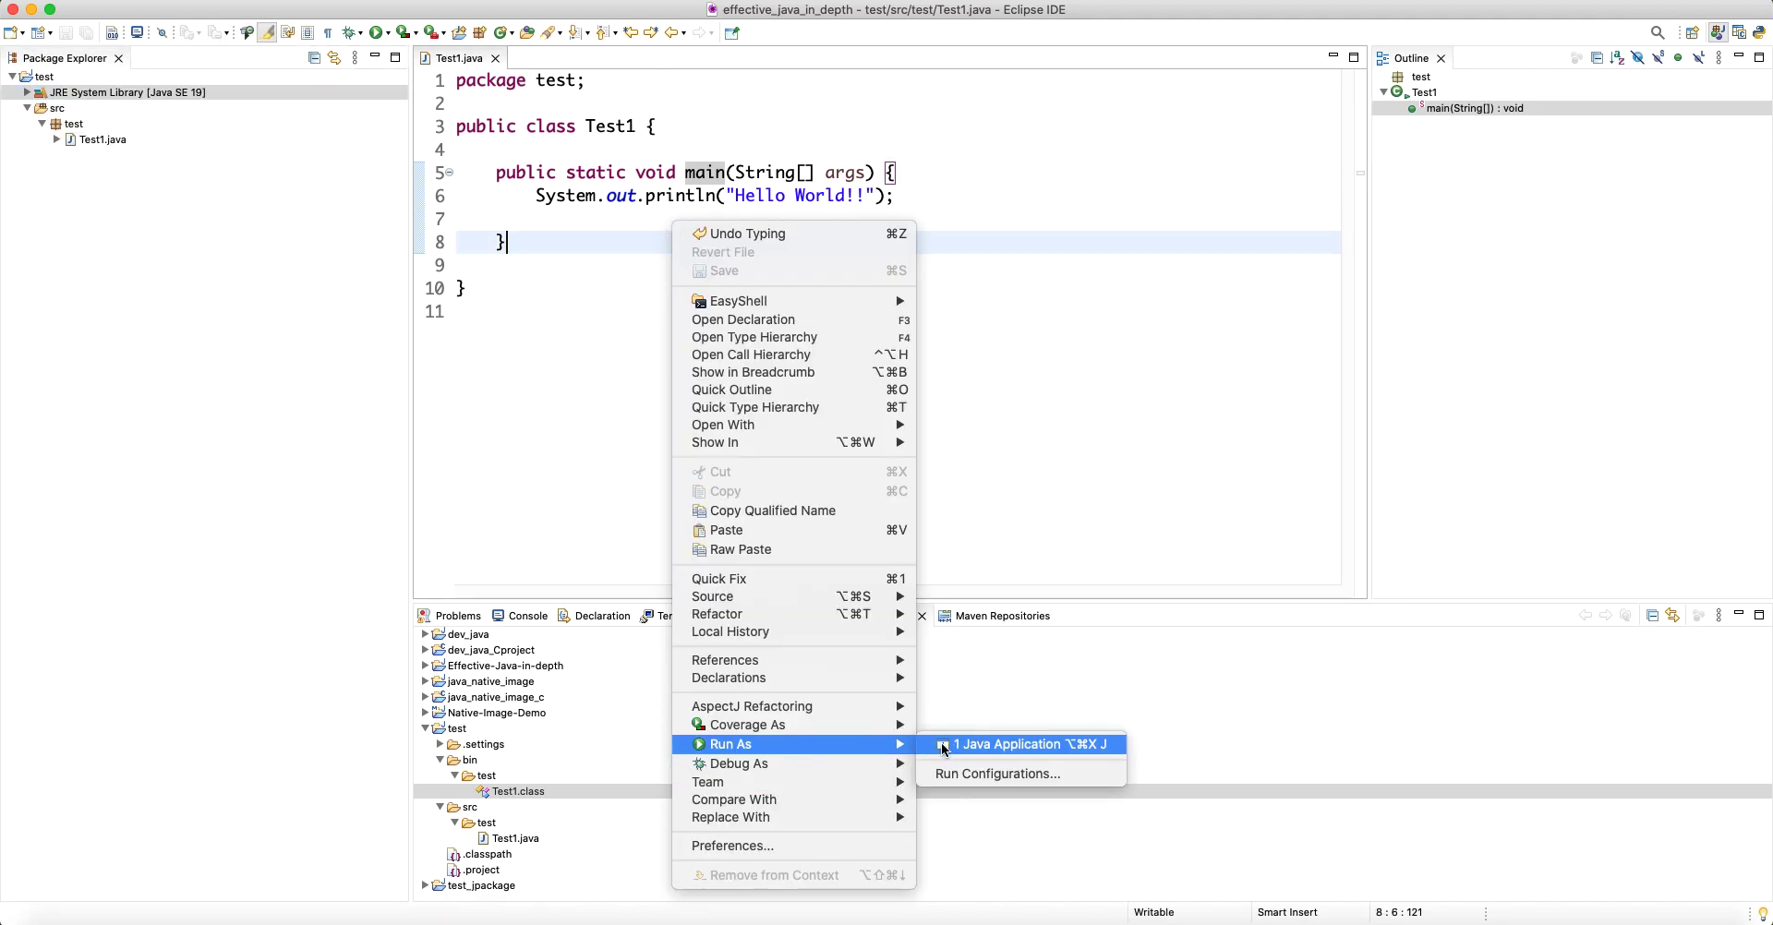
pyautogui.click(937, 744)
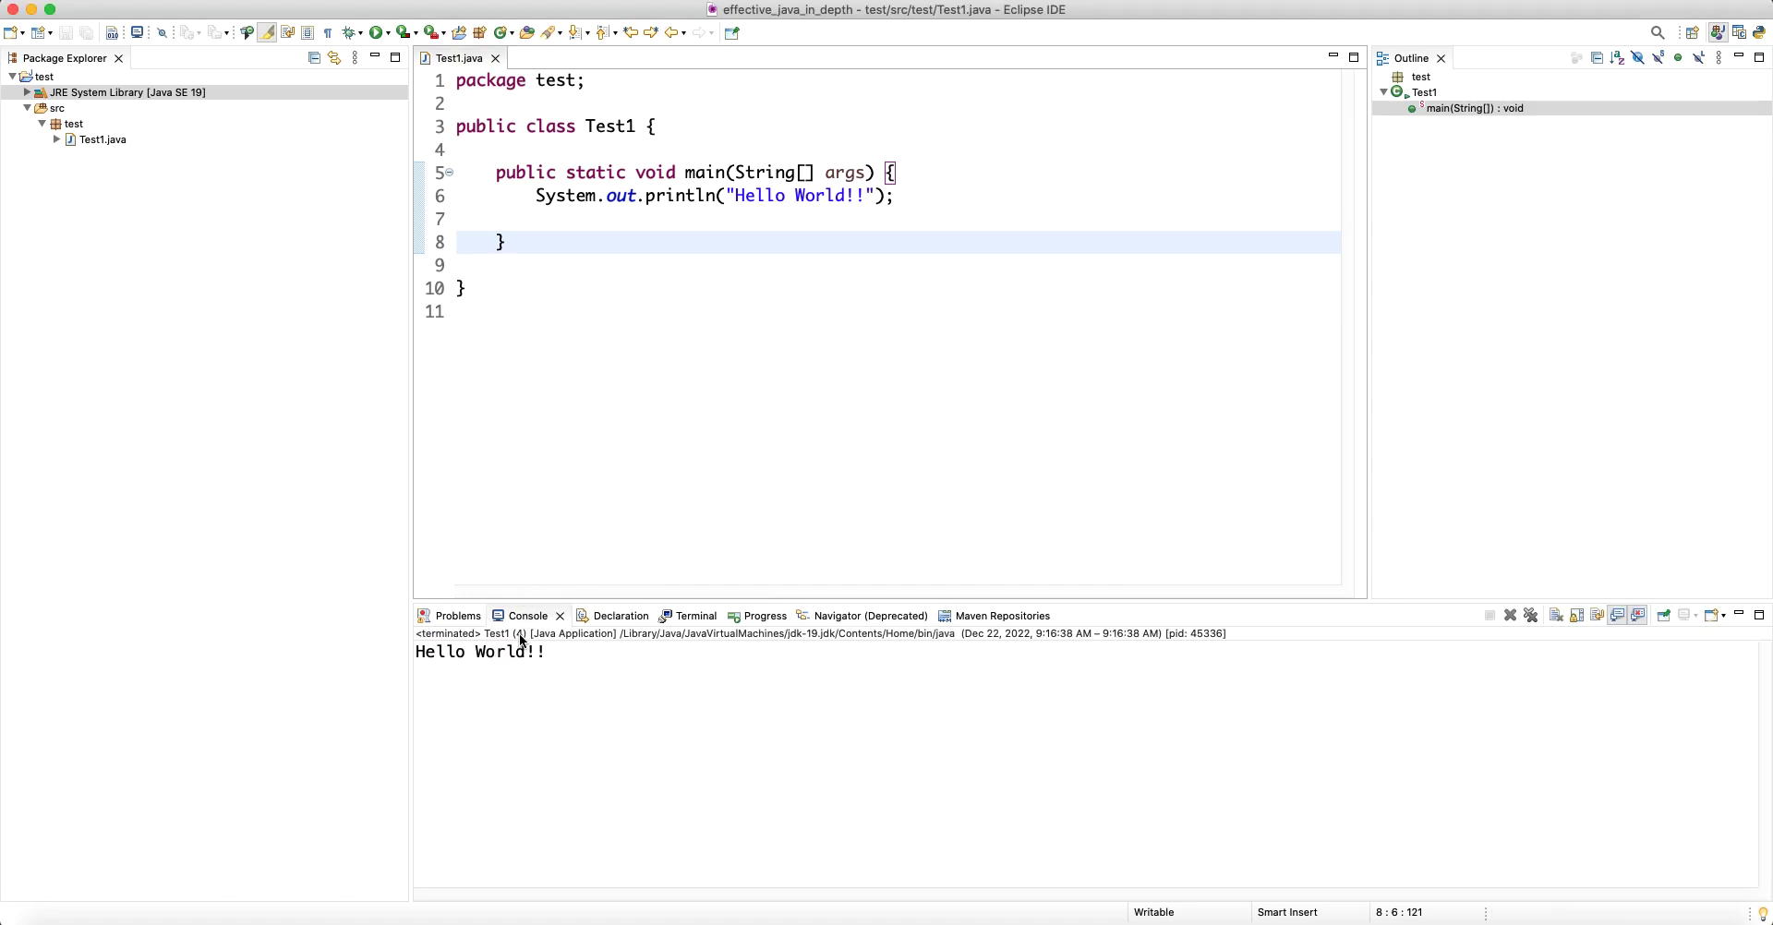
pyautogui.click(554, 652)
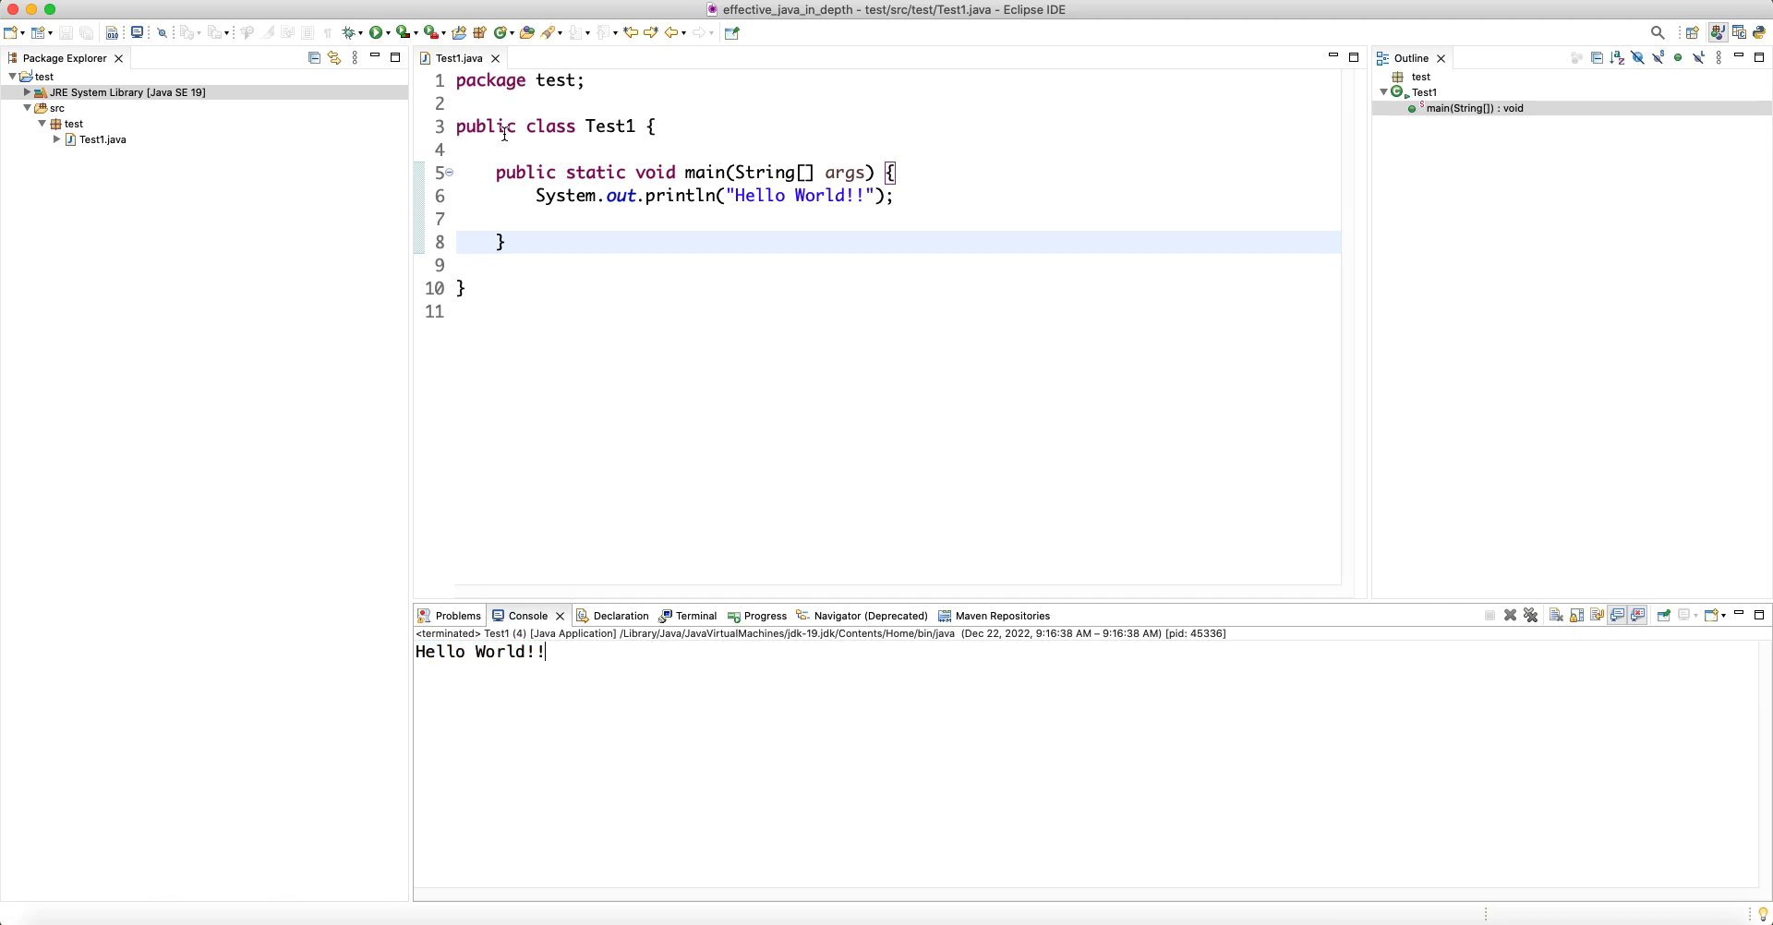
# Add the comment "// Eclipse IDE uses its own internal compiler." on a new line above the Test1 class declaration and save the file.
pyautogui.click(203, 90)
pyautogui.click(644, 231)
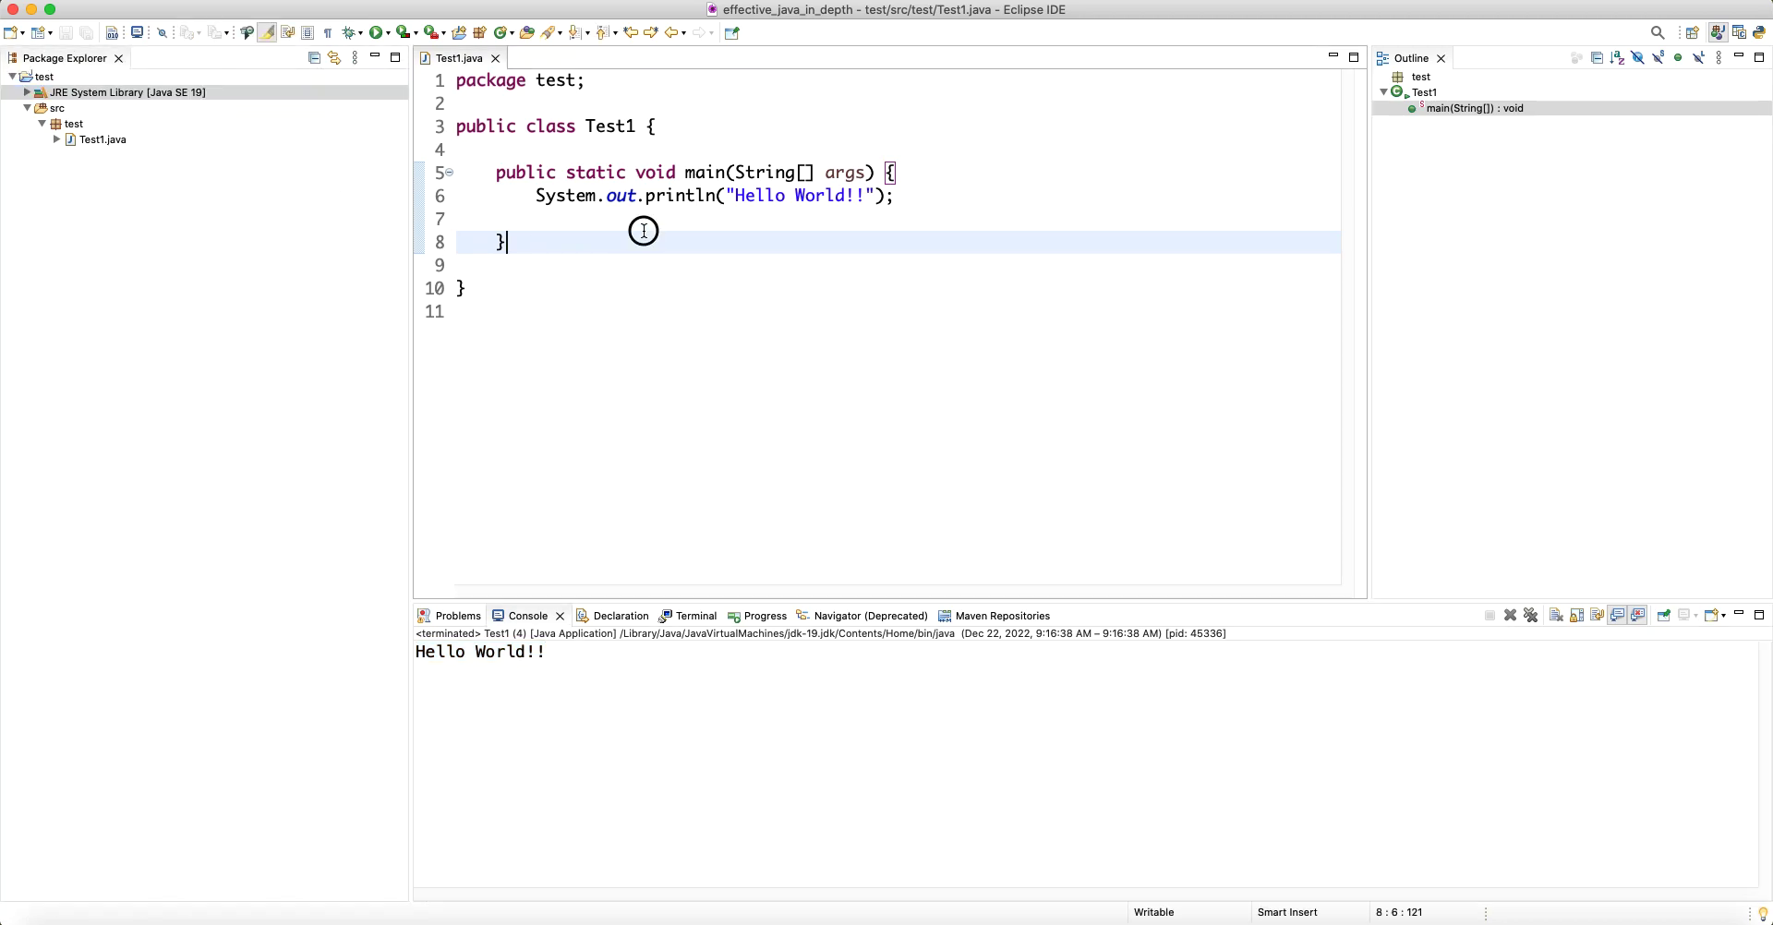
pyautogui.click(665, 105)
pyautogui.press('Return')
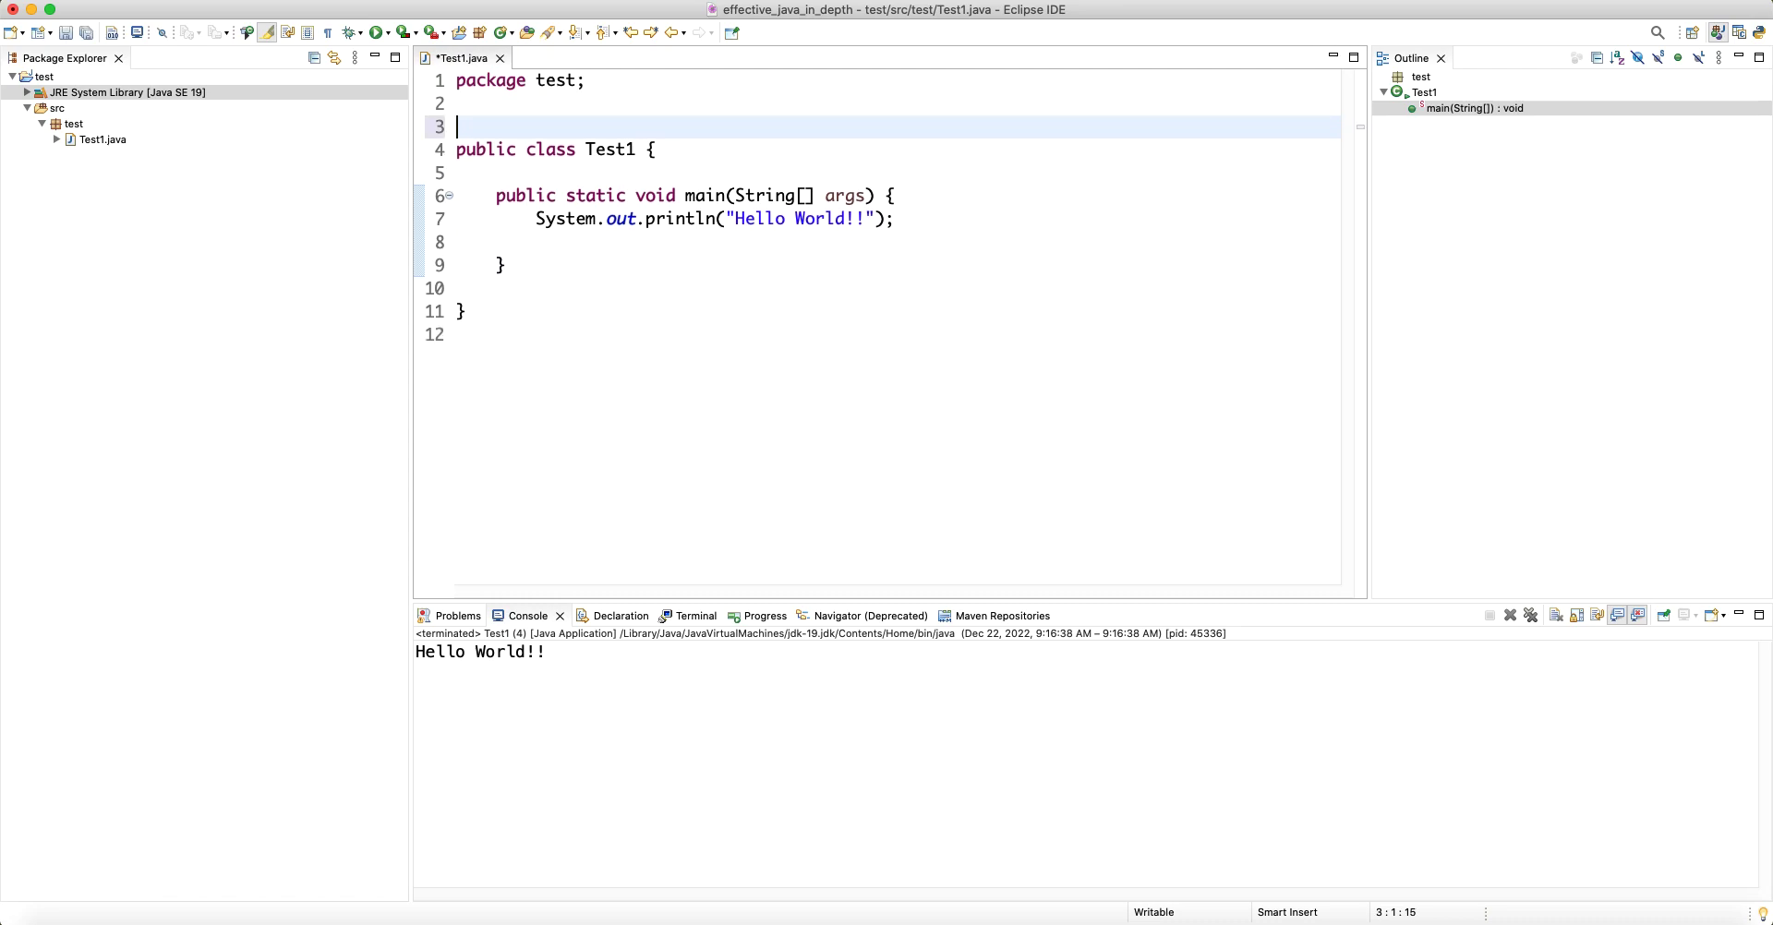
pyautogui.write('// ')
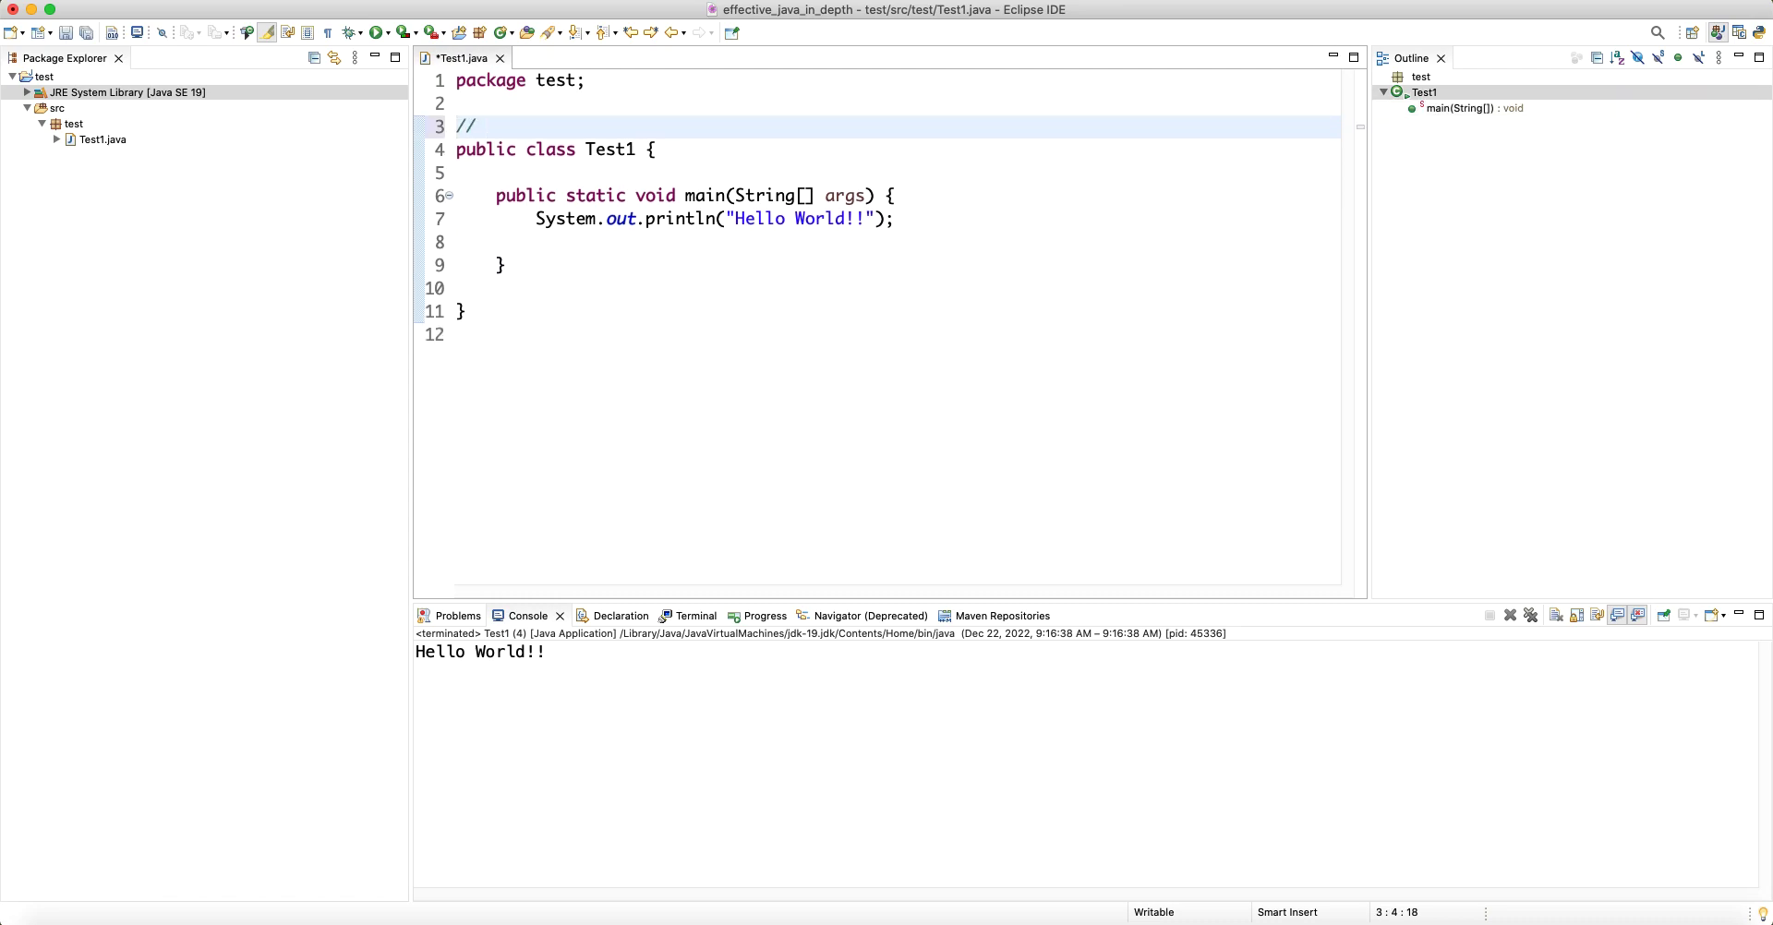
pyautogui.write("Eclipse IDE uses it's ow")
pyautogui.press('BackSpace')
pyautogui.press('BackSpace')
pyautogui.press('BackSpace')
pyautogui.press('BackSpace')
pyautogui.press('BackSpace')
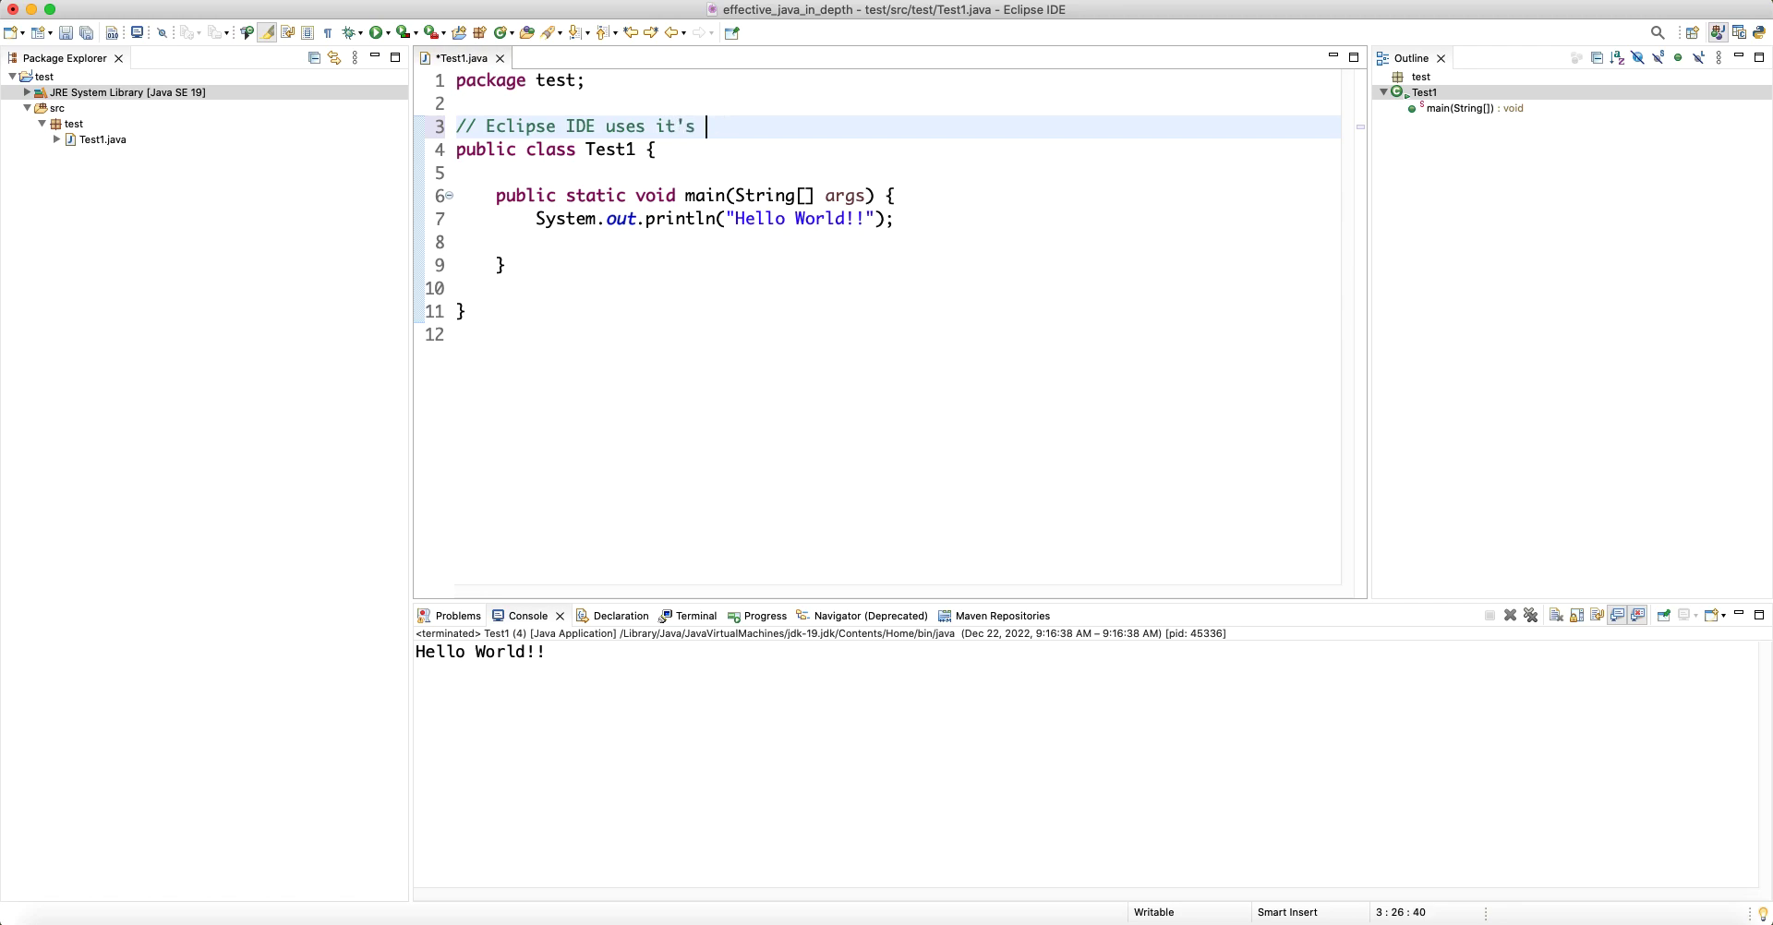
pyautogui.write('s own internal compil')
pyautogui.write('er.')
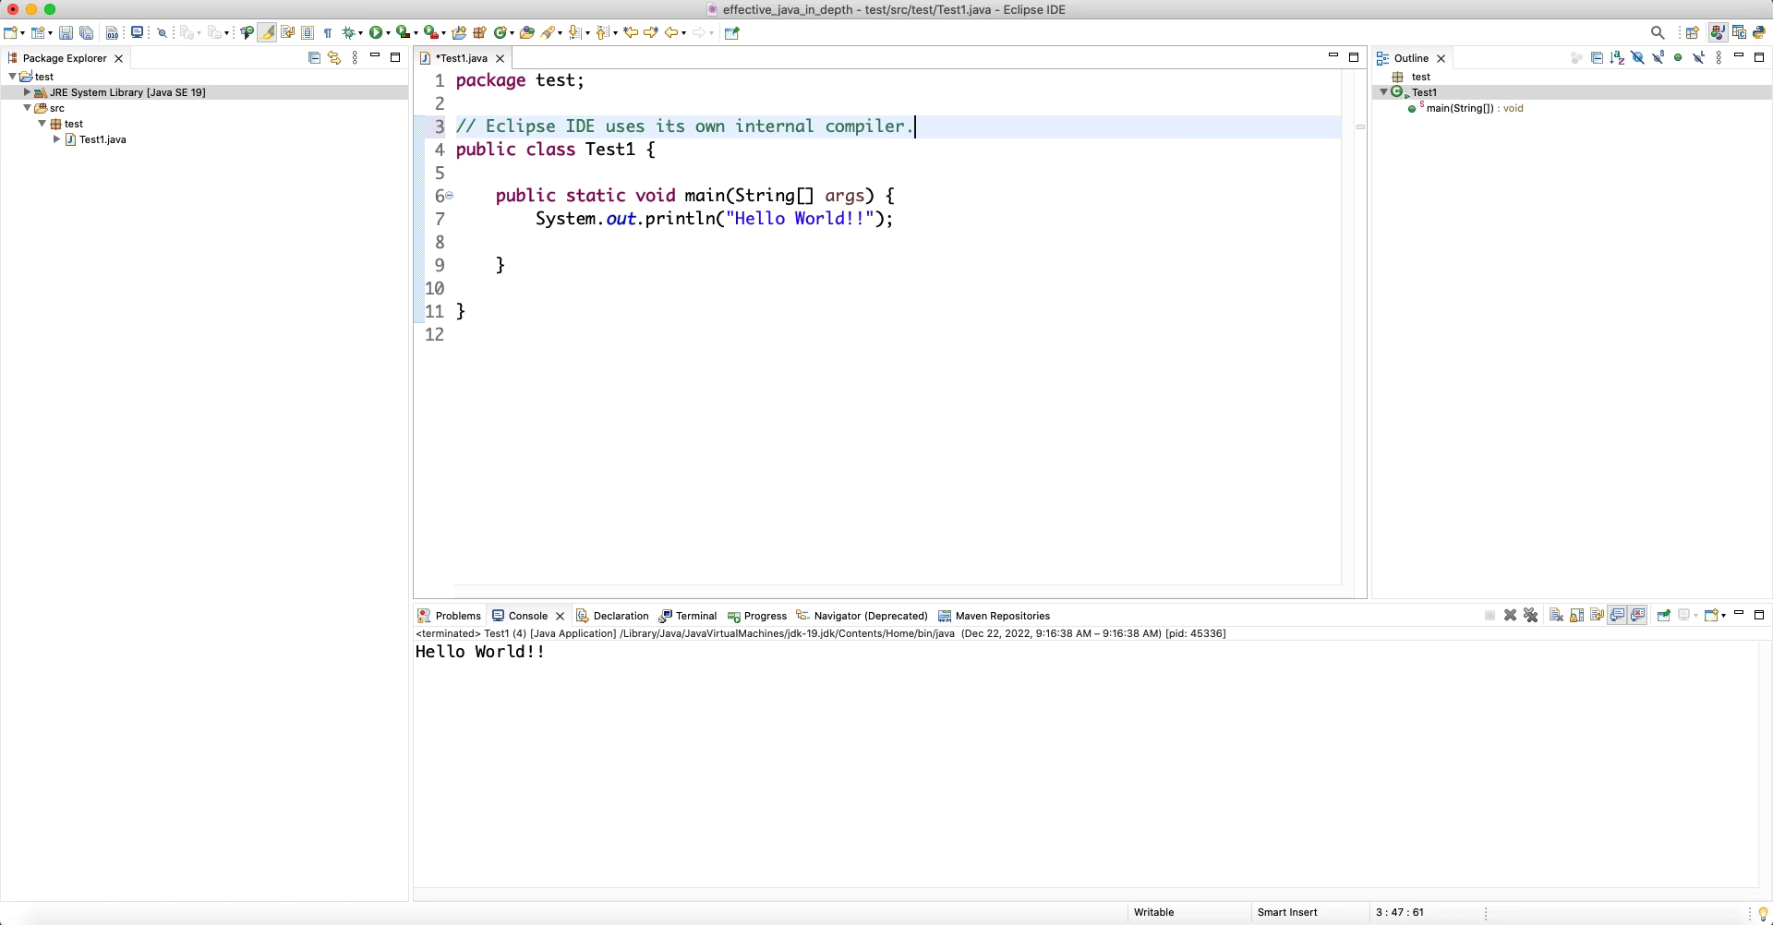
pyautogui.press('super+s')
pyautogui.moveTo(434, 311); pyautogui.dragTo(424, 119)
pyautogui.click(557, 126)
pyautogui.moveTo(491, 307); pyautogui.dragTo(443, 107)
pyautogui.click(490, 285)
pyautogui.click(526, 265)
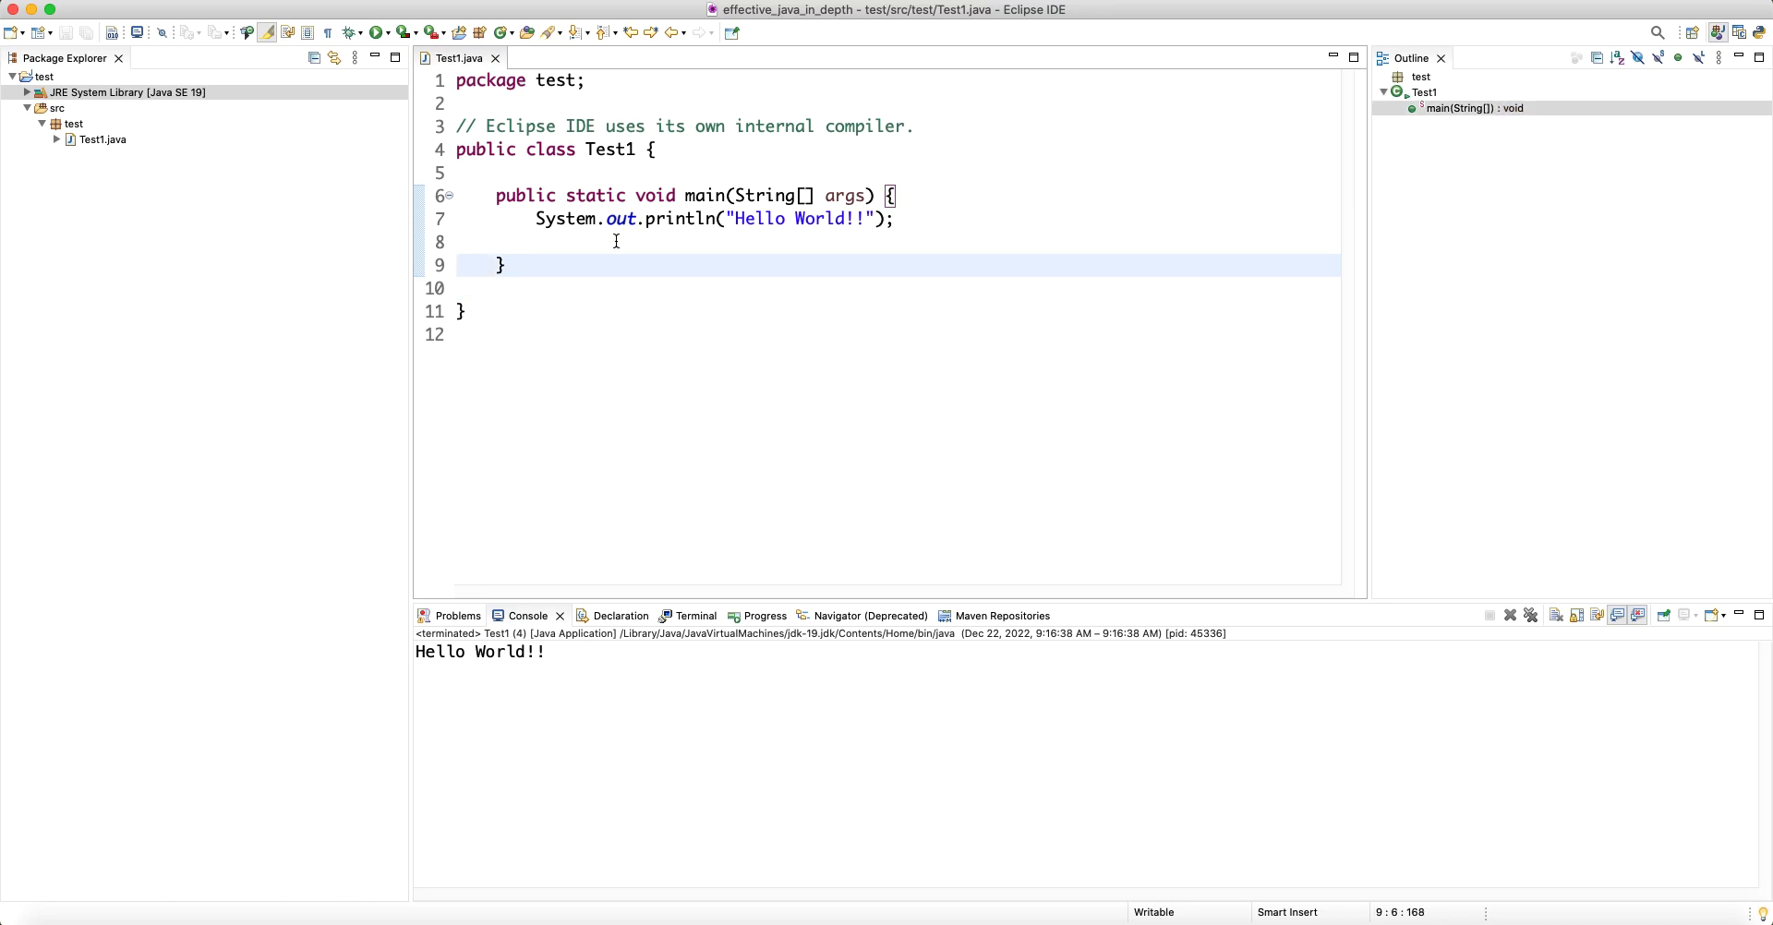
# Append "--> NOT javac" to the comment above the Test1 class.
pyautogui.click(993, 131)
pyautogui.write('--> ')
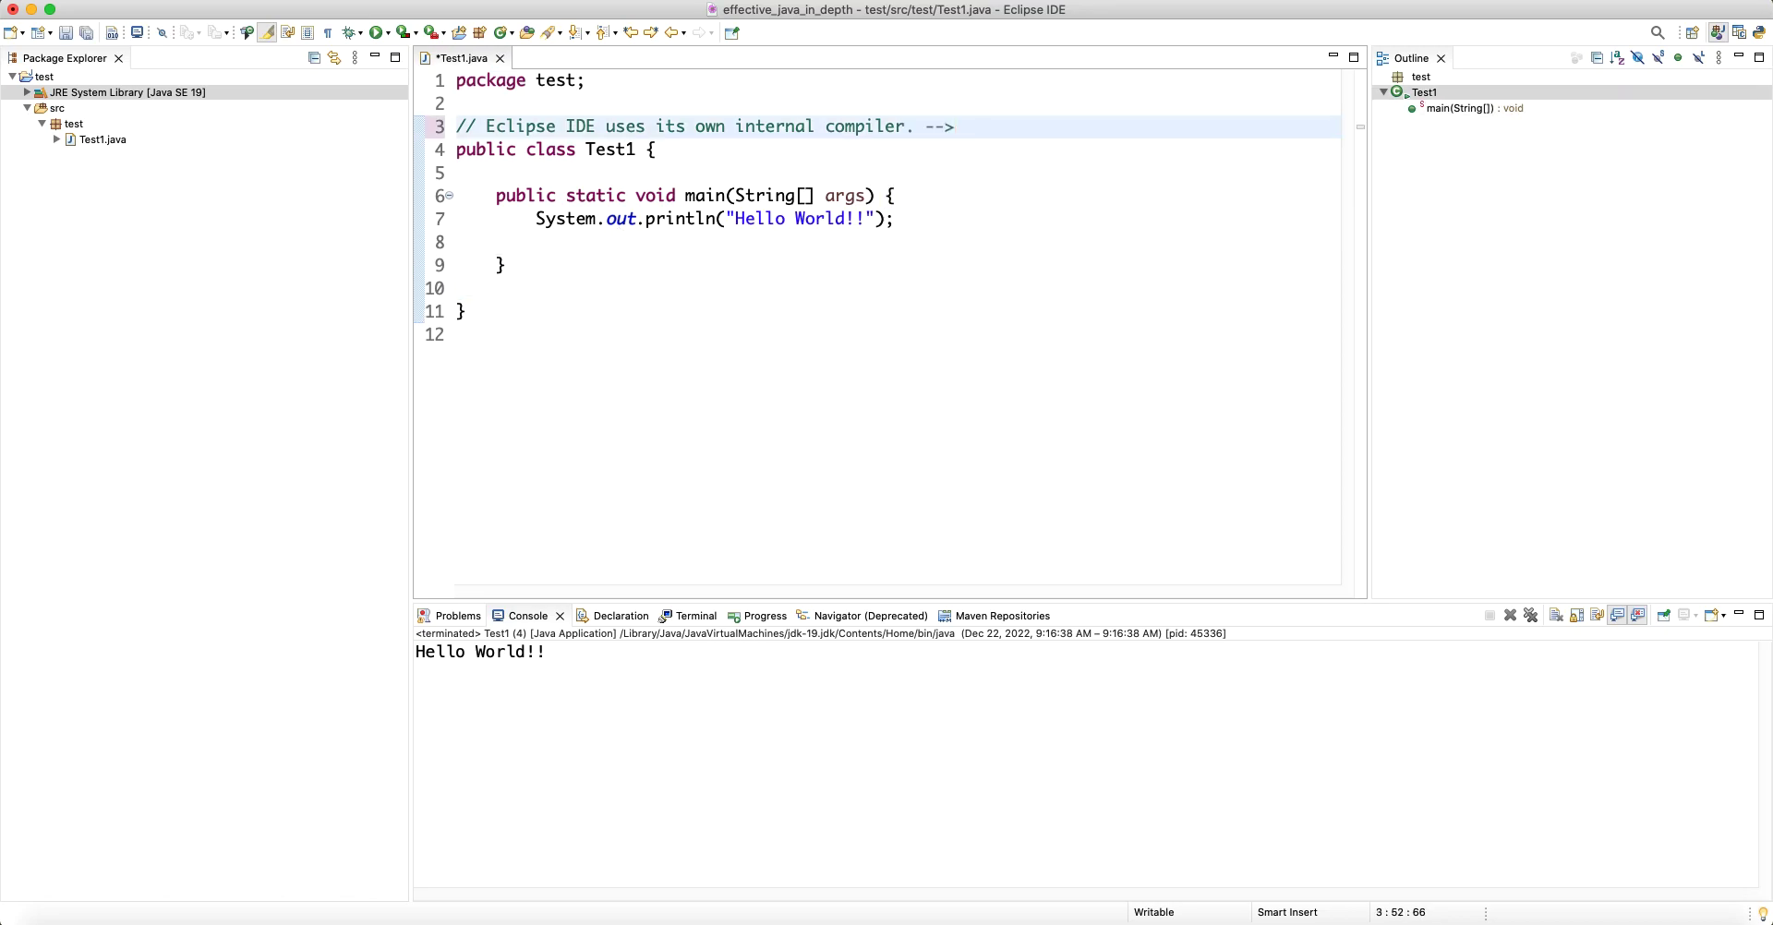
pyautogui.write('NoOT javac')
pyautogui.moveTo(492, 307); pyautogui.dragTo(447, 139)
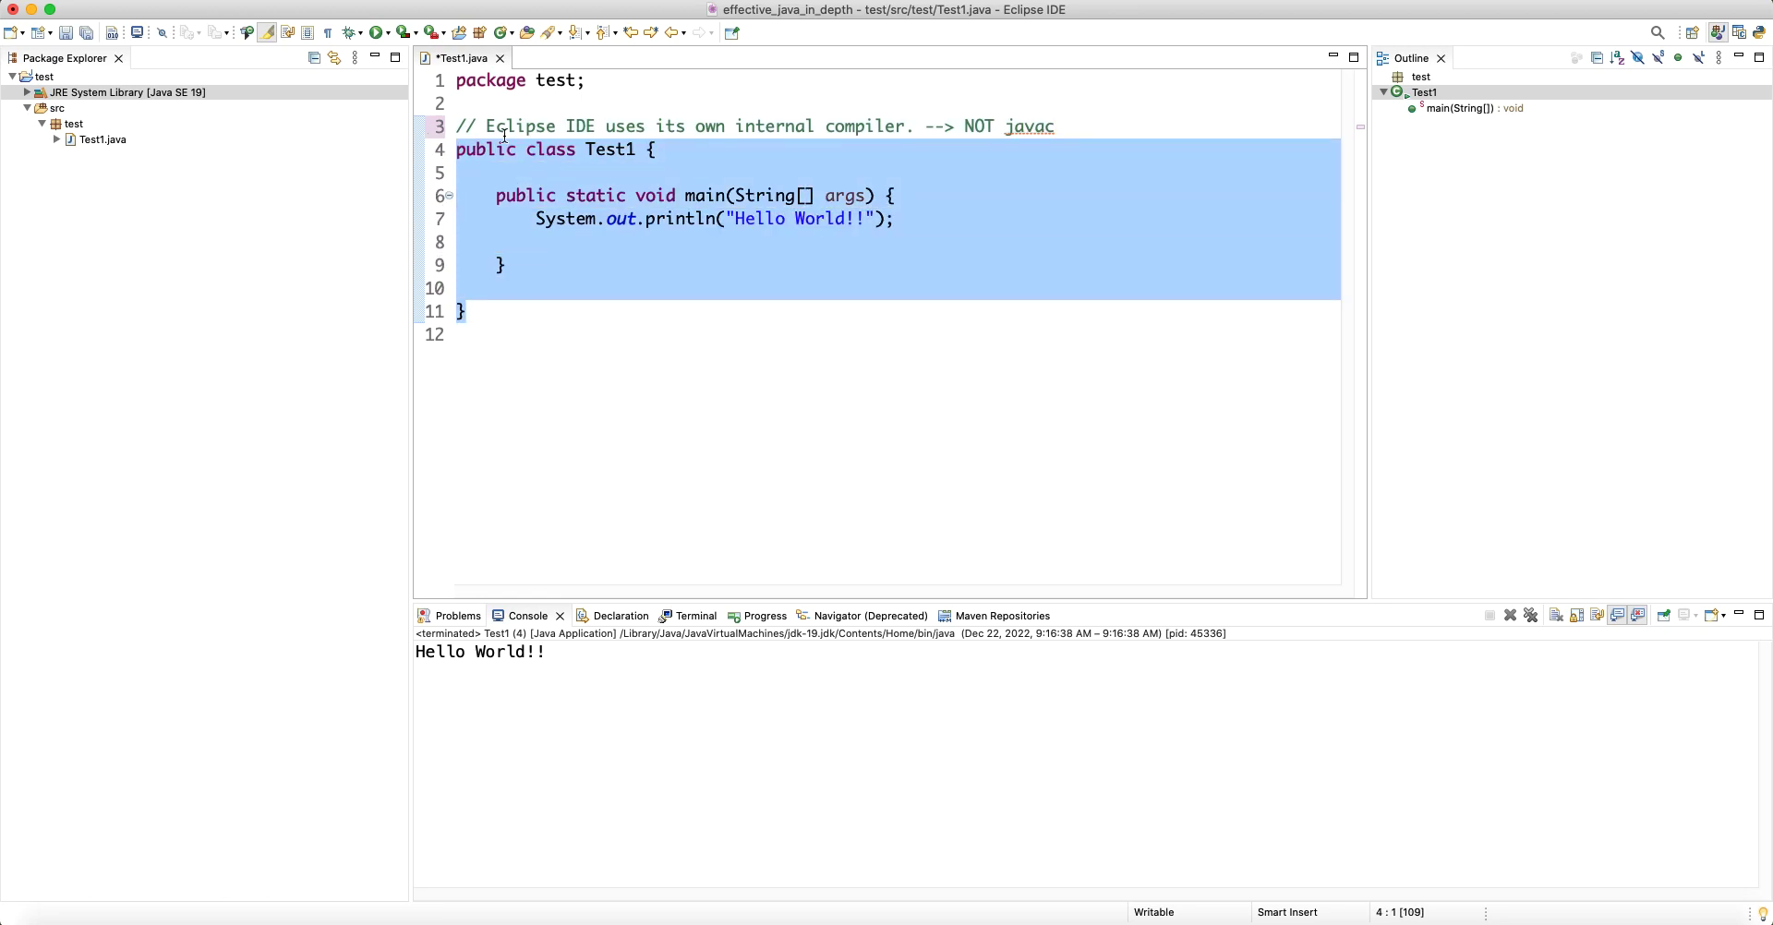
pyautogui.click(613, 305)
pyautogui.moveTo(494, 310); pyautogui.dragTo(482, 155)
pyautogui.click(637, 149)
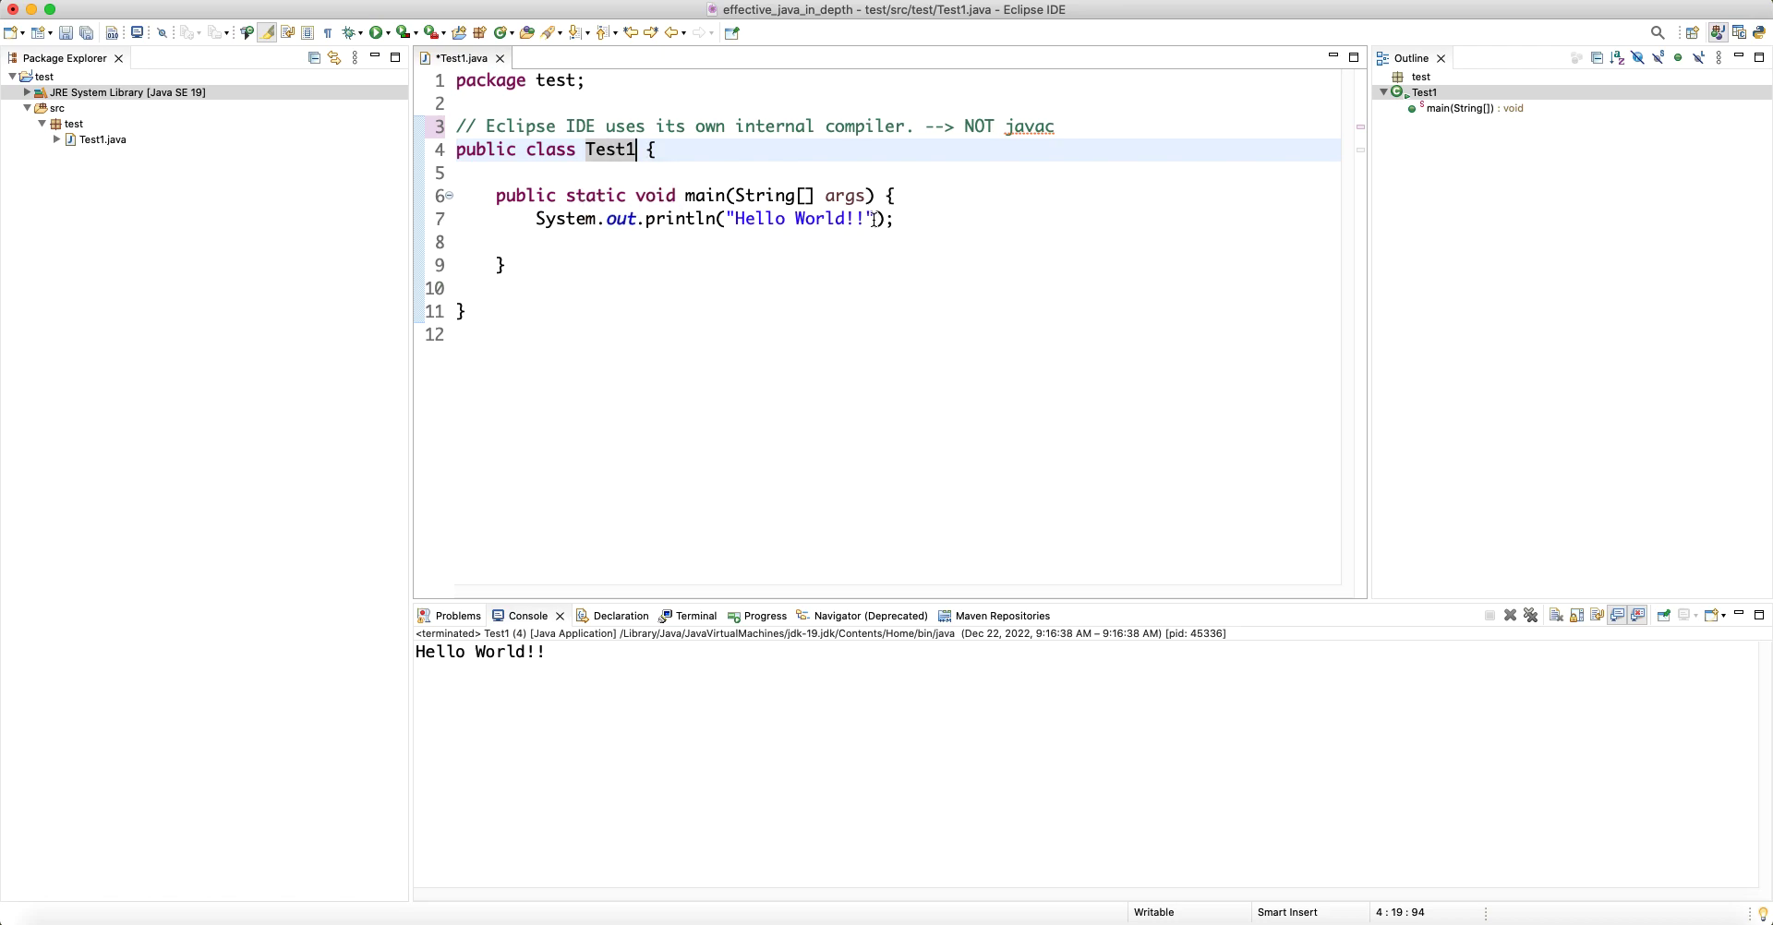
# Delete the semicolon ending the println statement, save Test1.java and read the error marker on that line.
pyautogui.click(915, 218)
pyautogui.press('BackSpace')
pyautogui.press('super+s')
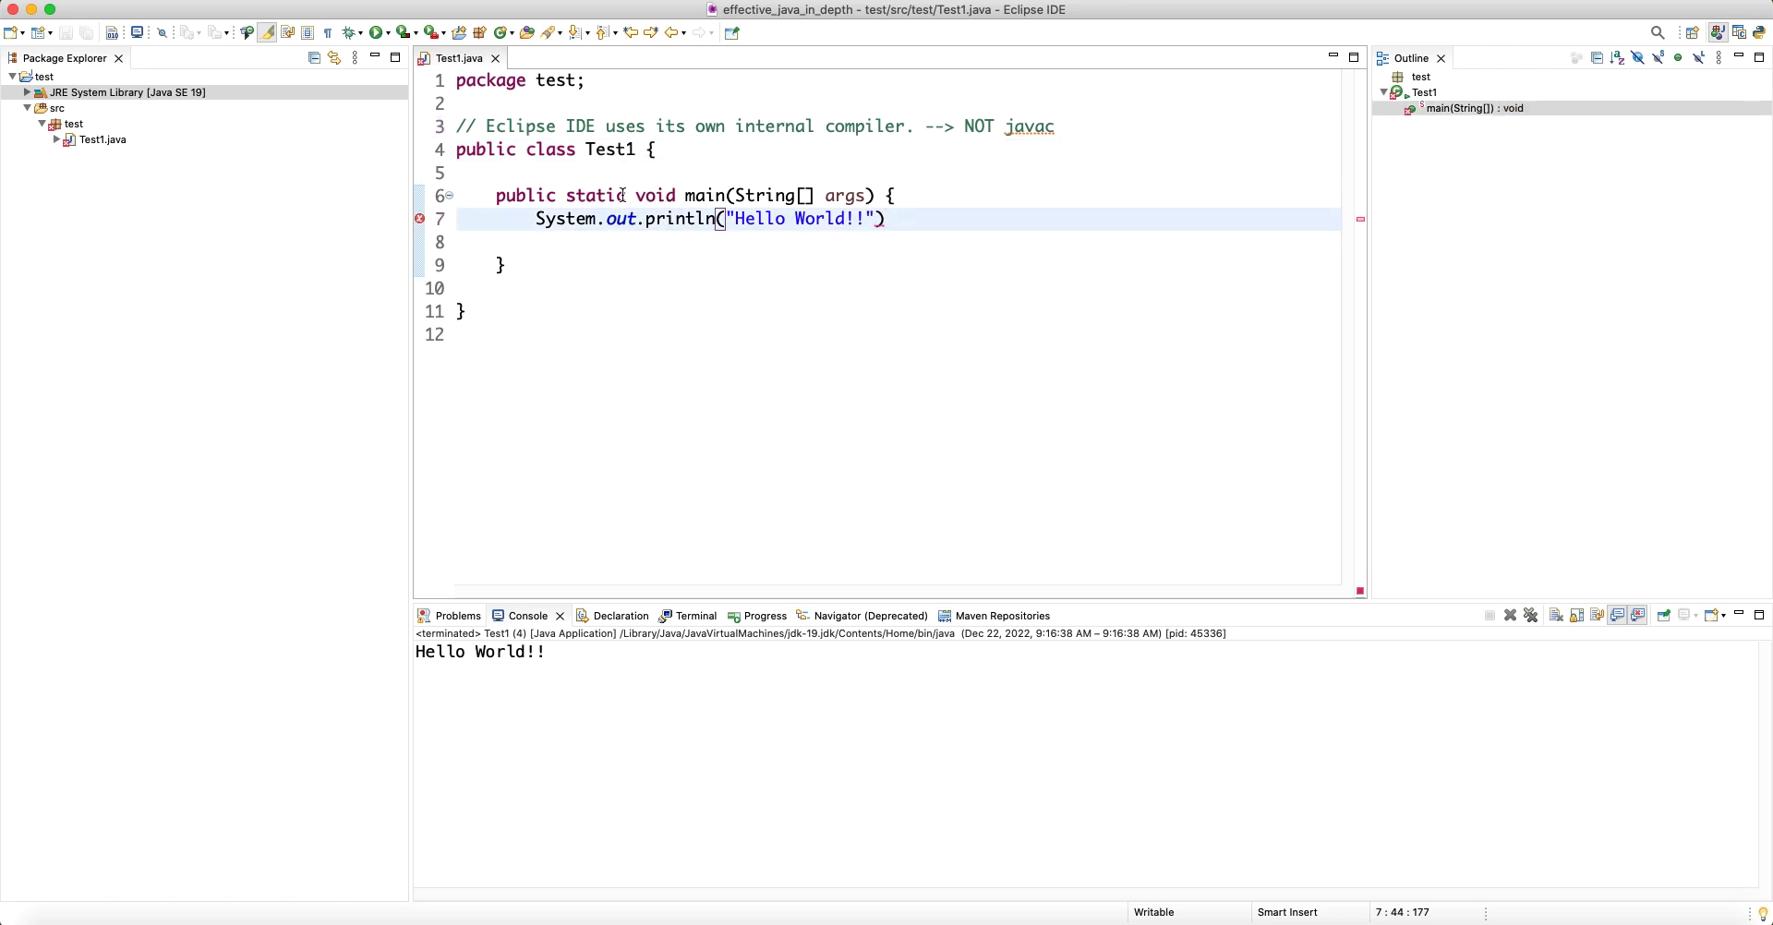
pyautogui.moveTo(421, 225)
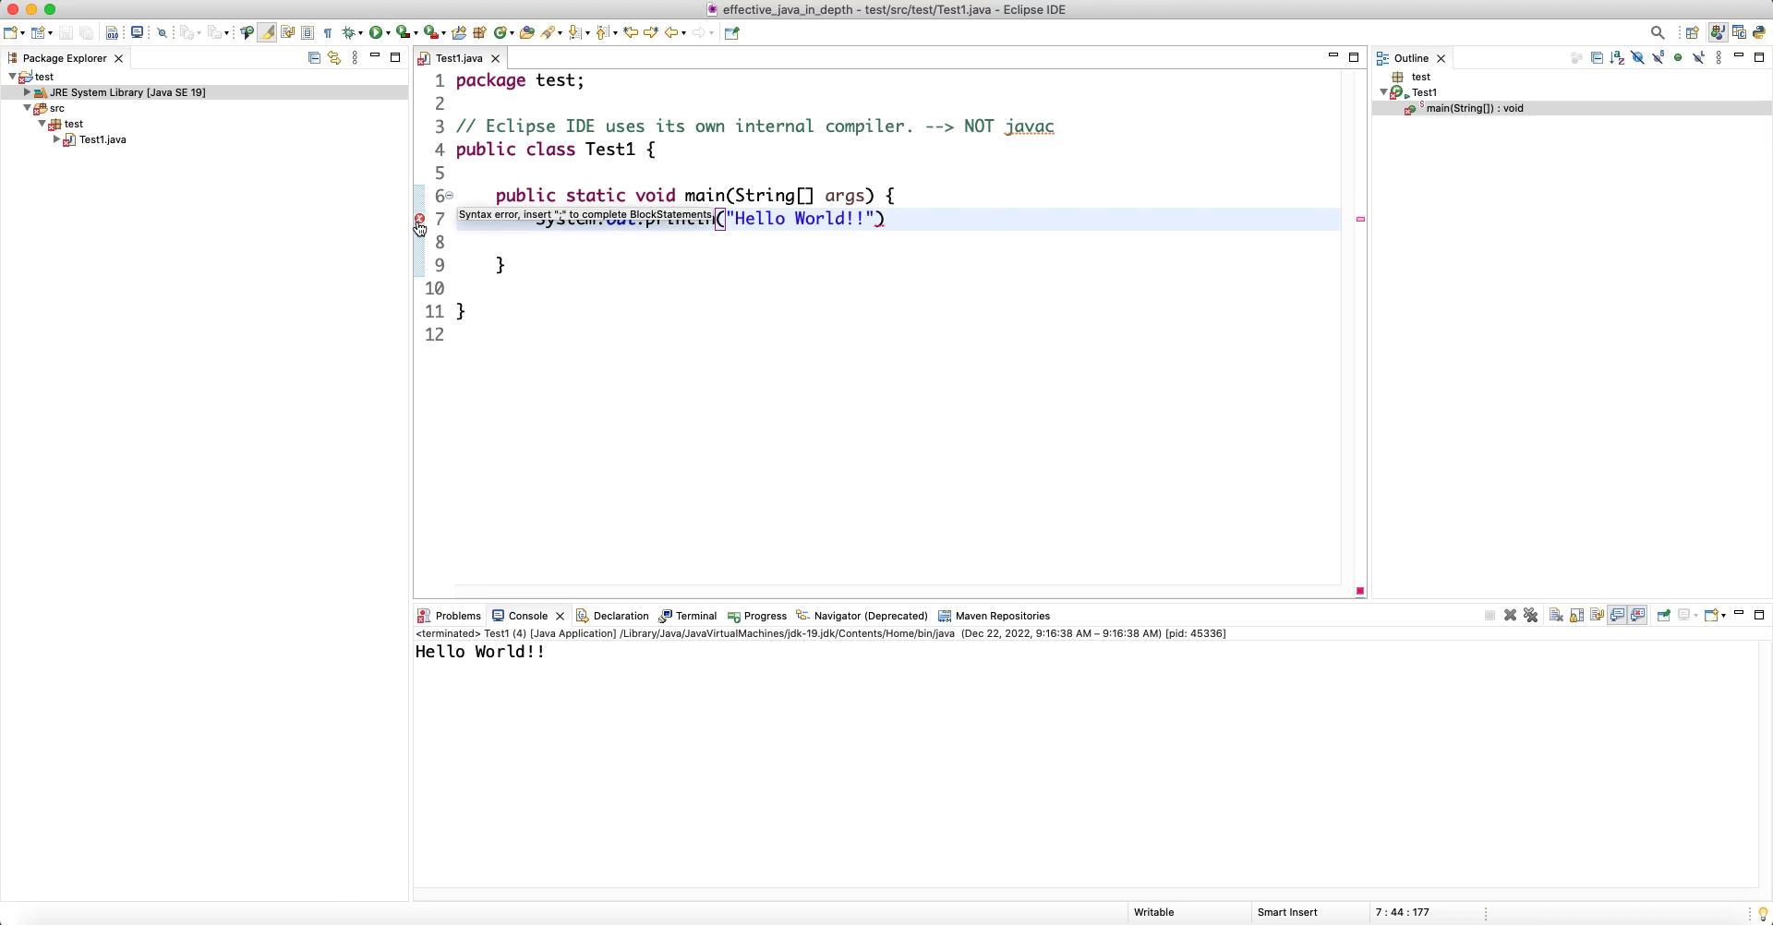
# Put a semicolon back after the println call, remove it again and save Test1.java.
pyautogui.write(';')
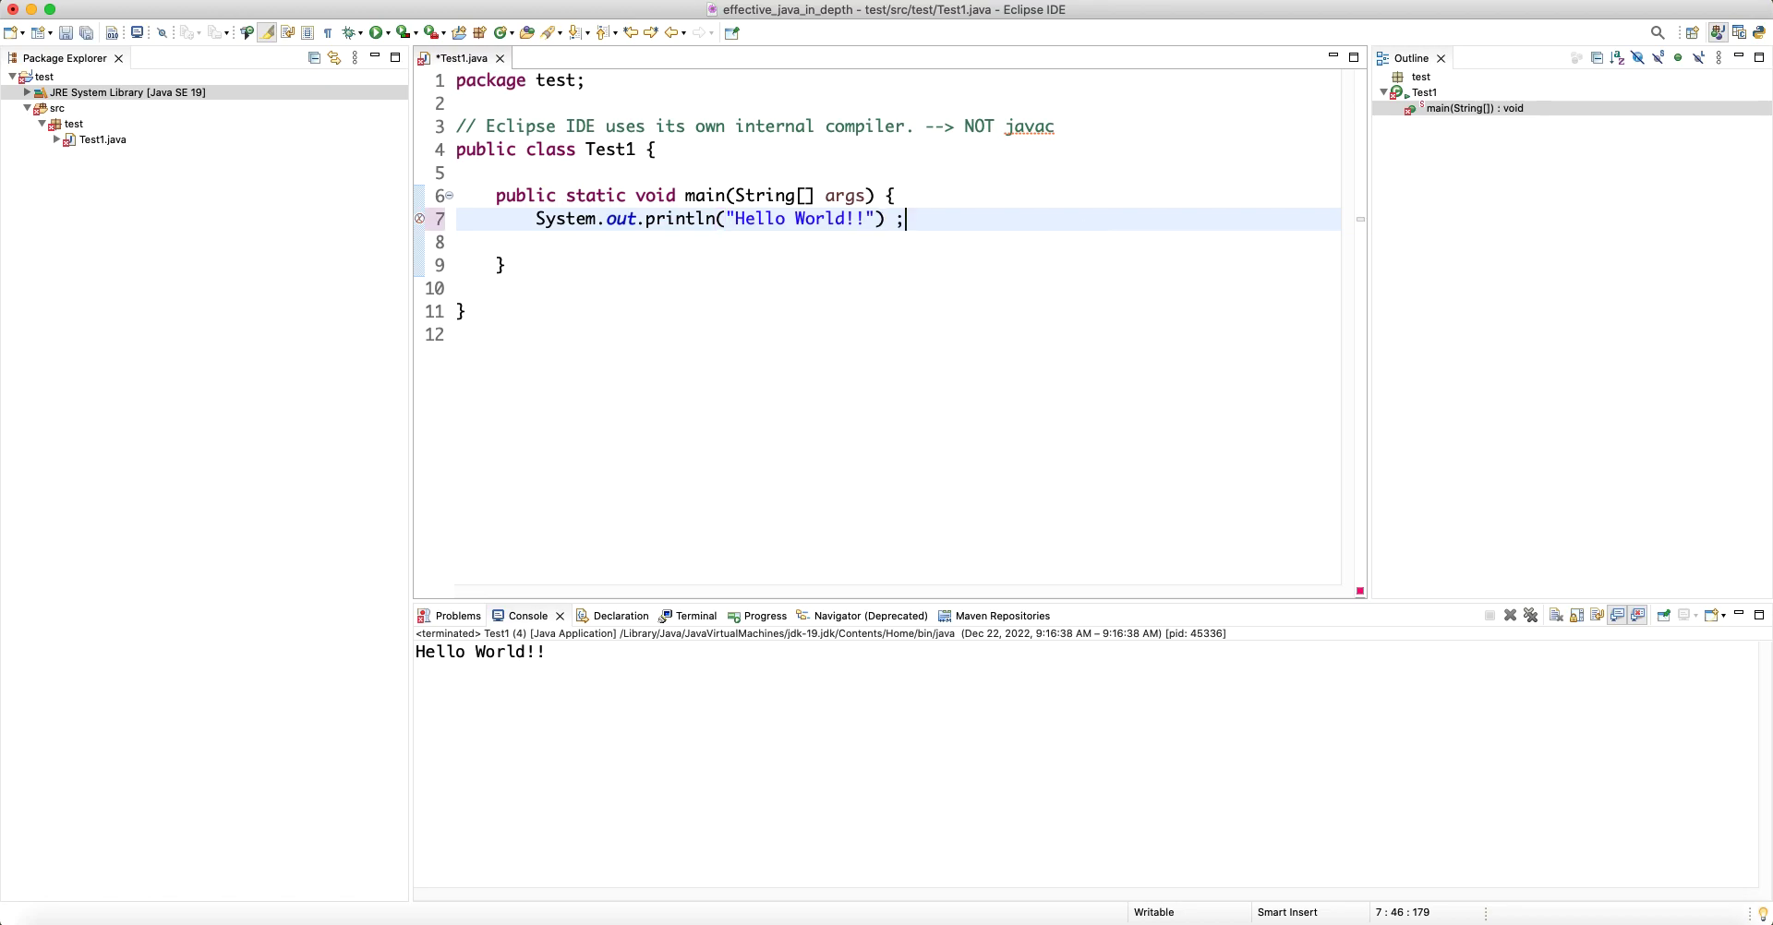
pyautogui.press('BackSpace')
pyautogui.press('BackSpace')
pyautogui.press('super+s')
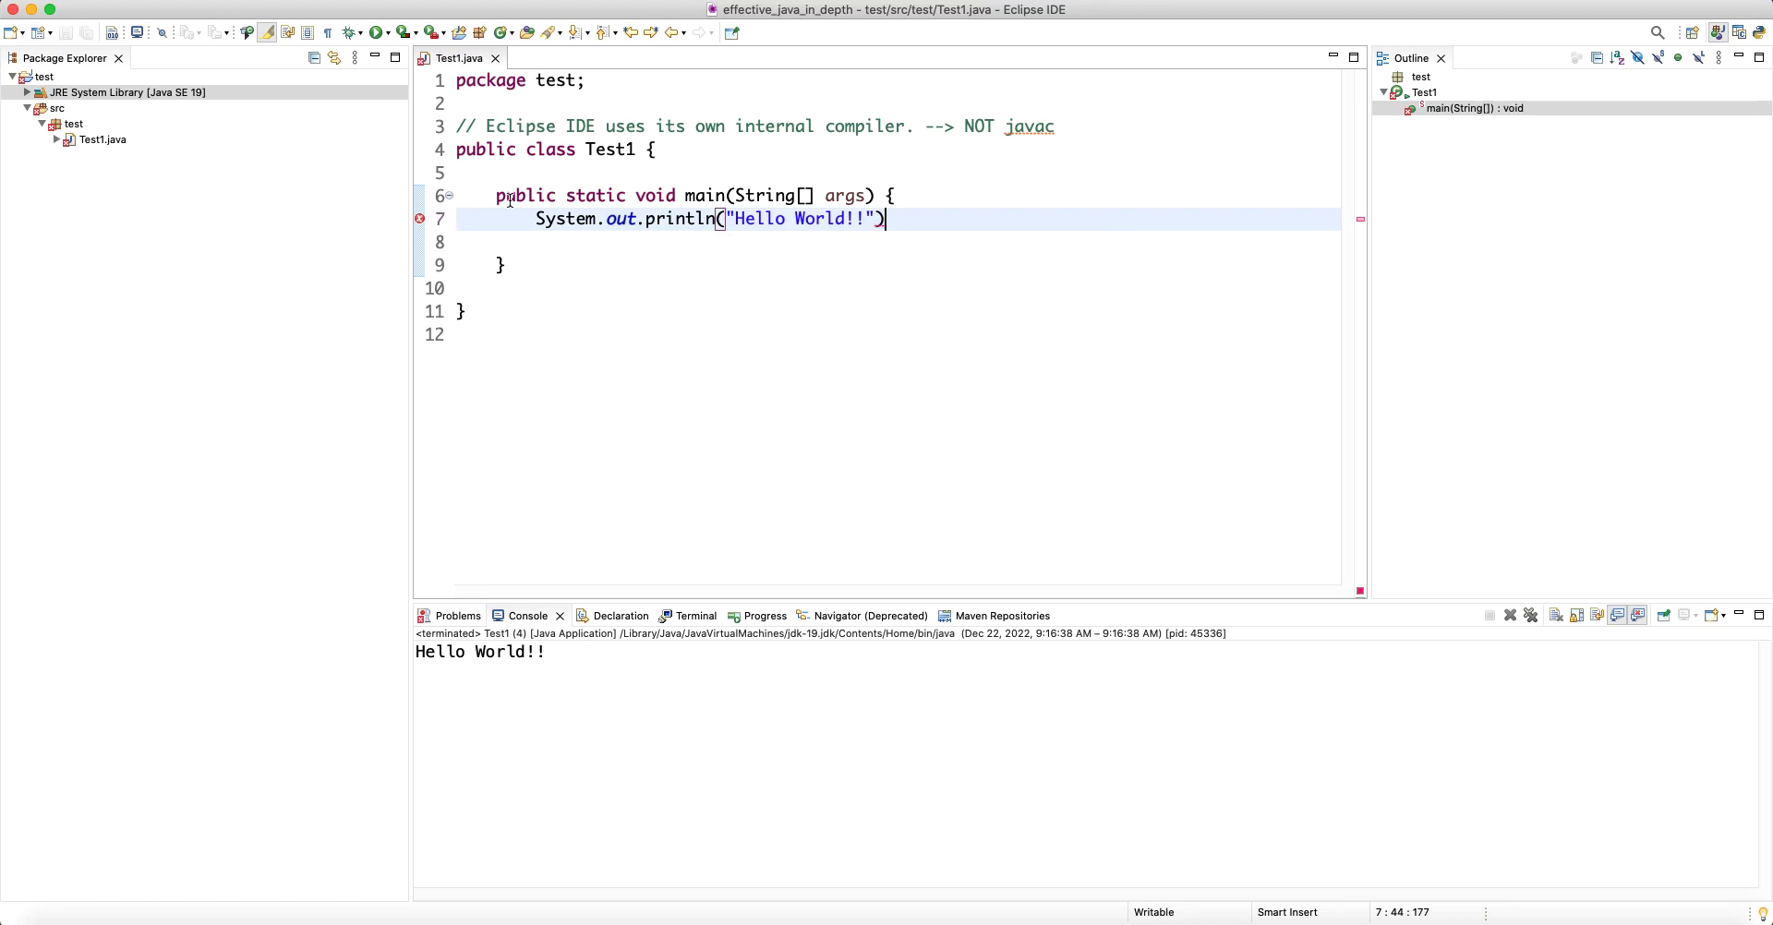
# Examine the syntax error on the println line and check whether any suggested fixes are offered at its closing parenthesis.
pyautogui.rightClick(422, 221)
pyautogui.click(924, 257)
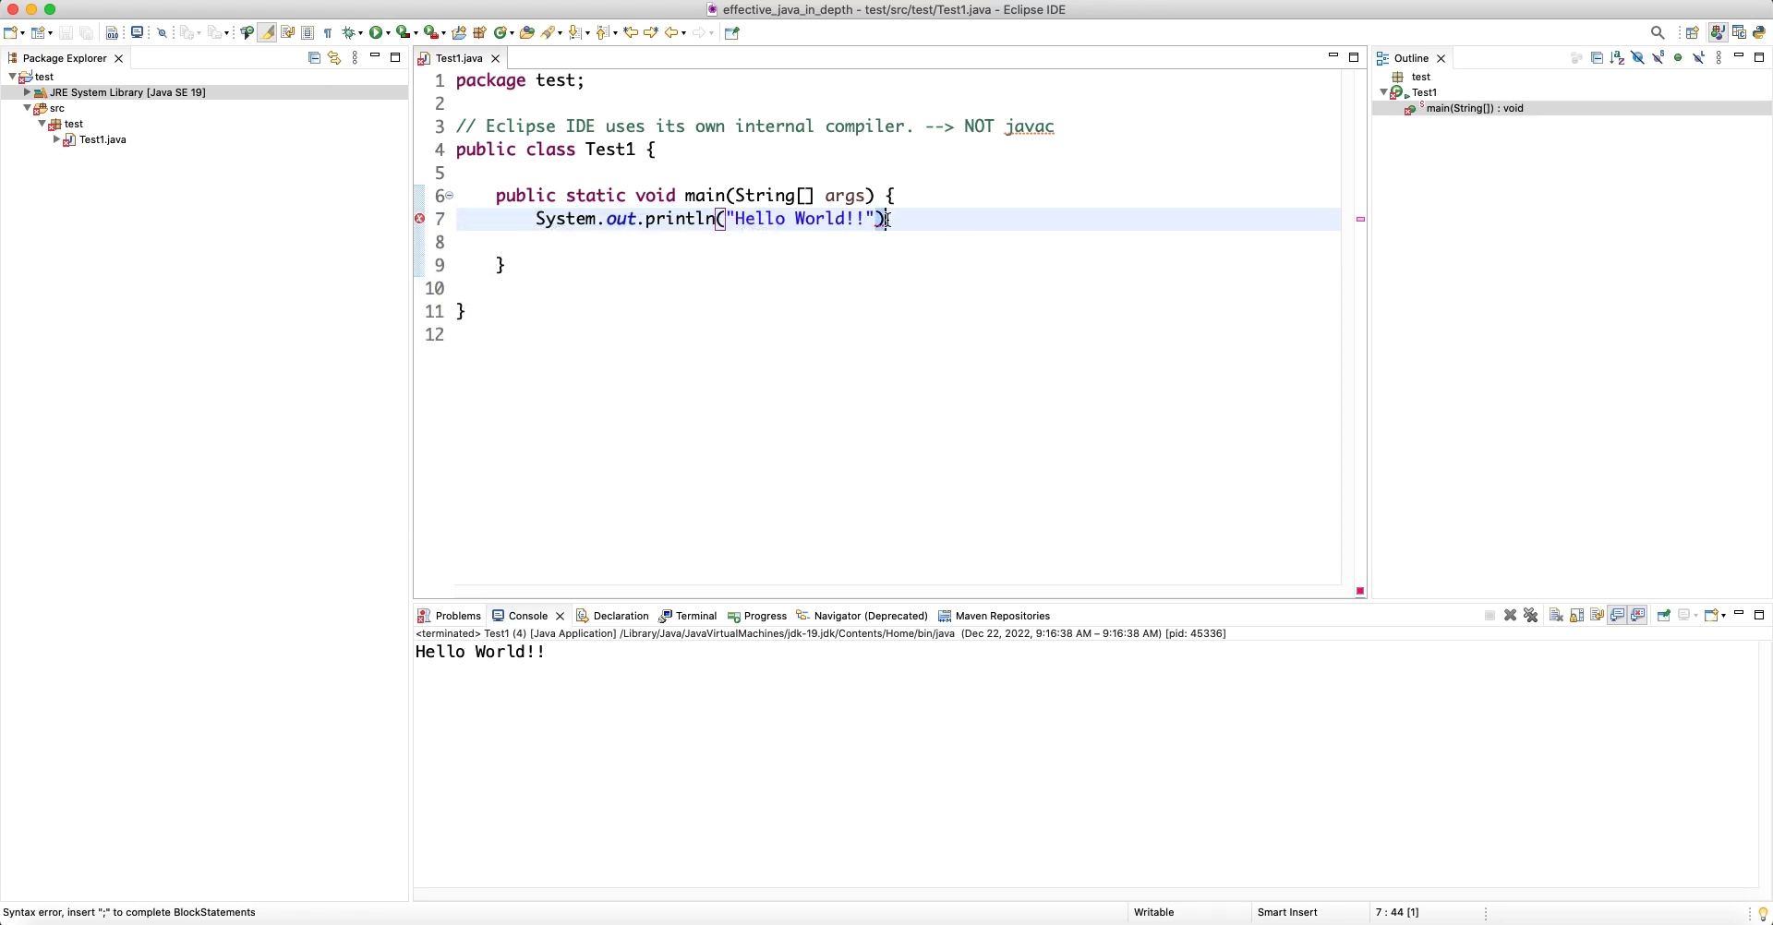
pyautogui.moveTo(879, 222)
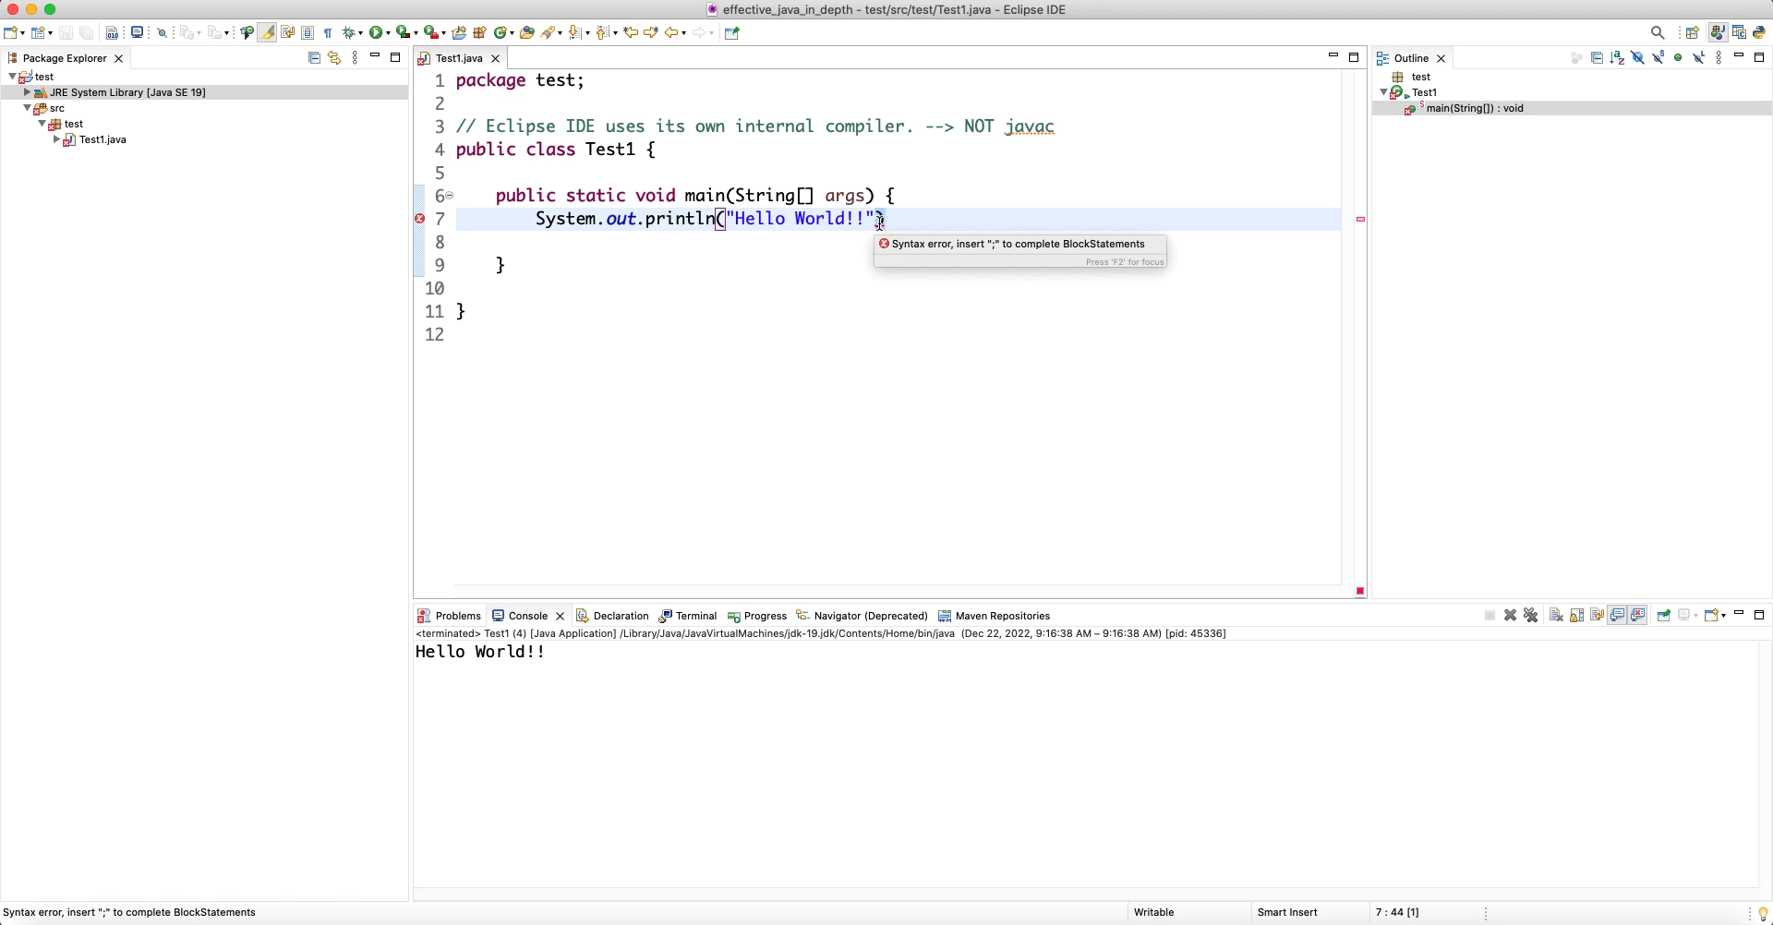
pyautogui.click(880, 221)
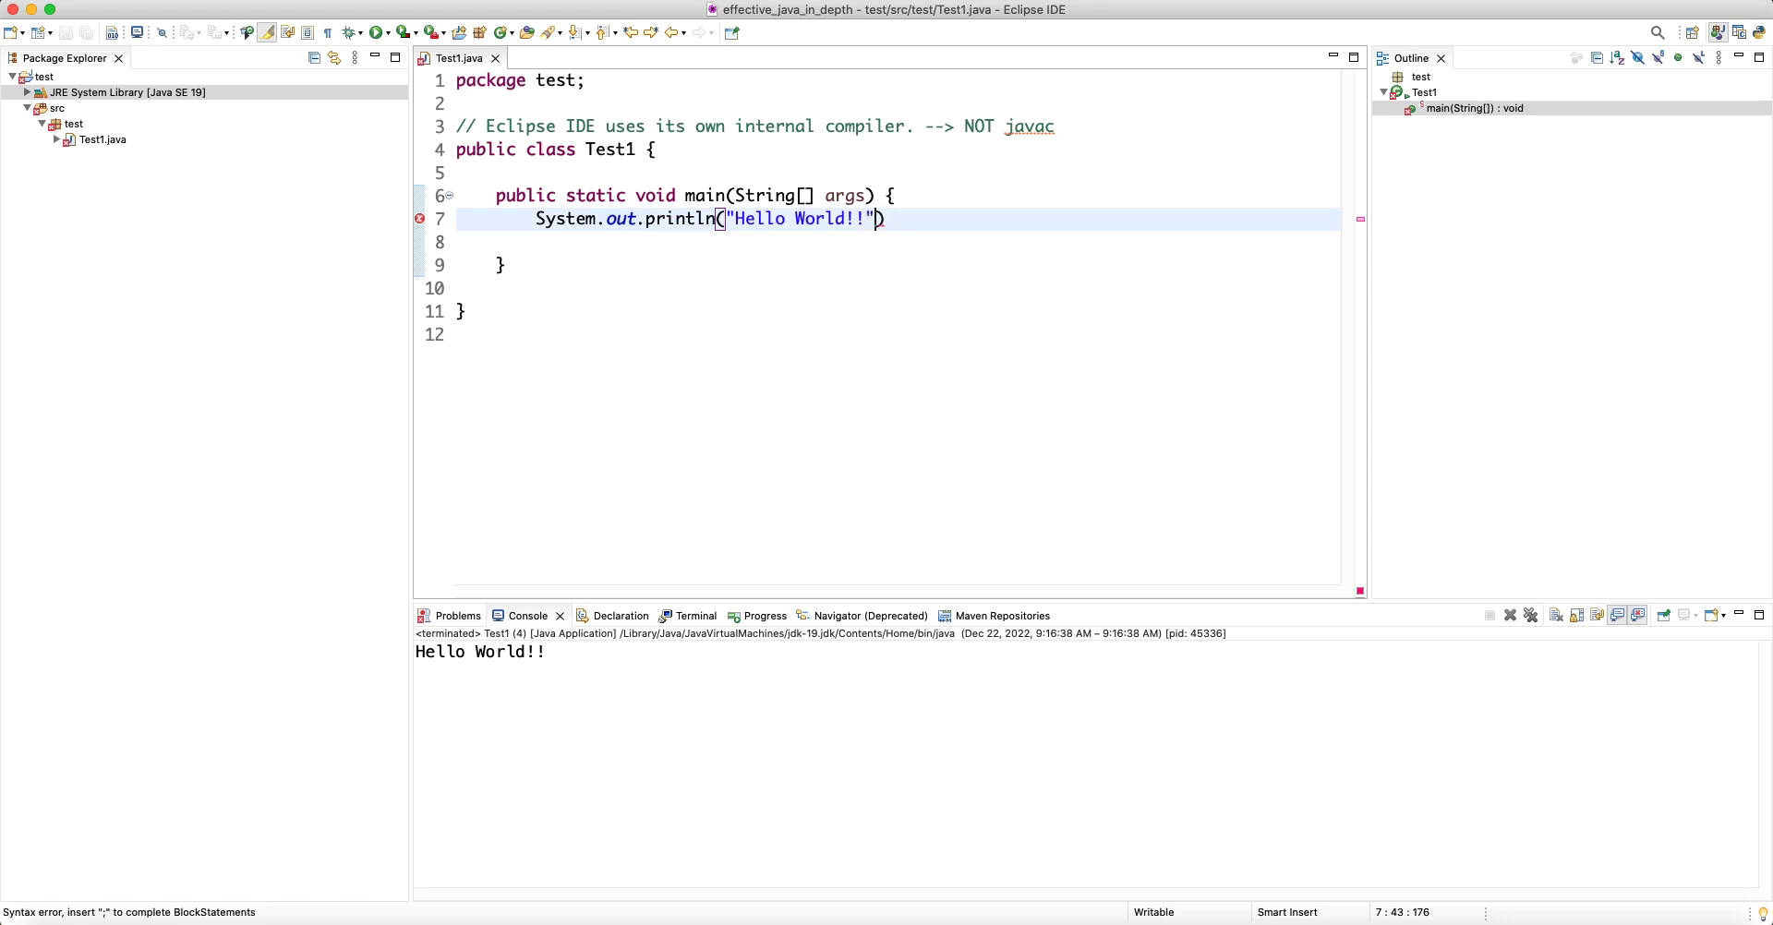
pyautogui.hotkey('ctrl', 'space')
pyautogui.click(918, 221)
pyautogui.hotkey('ctrl', 'space')
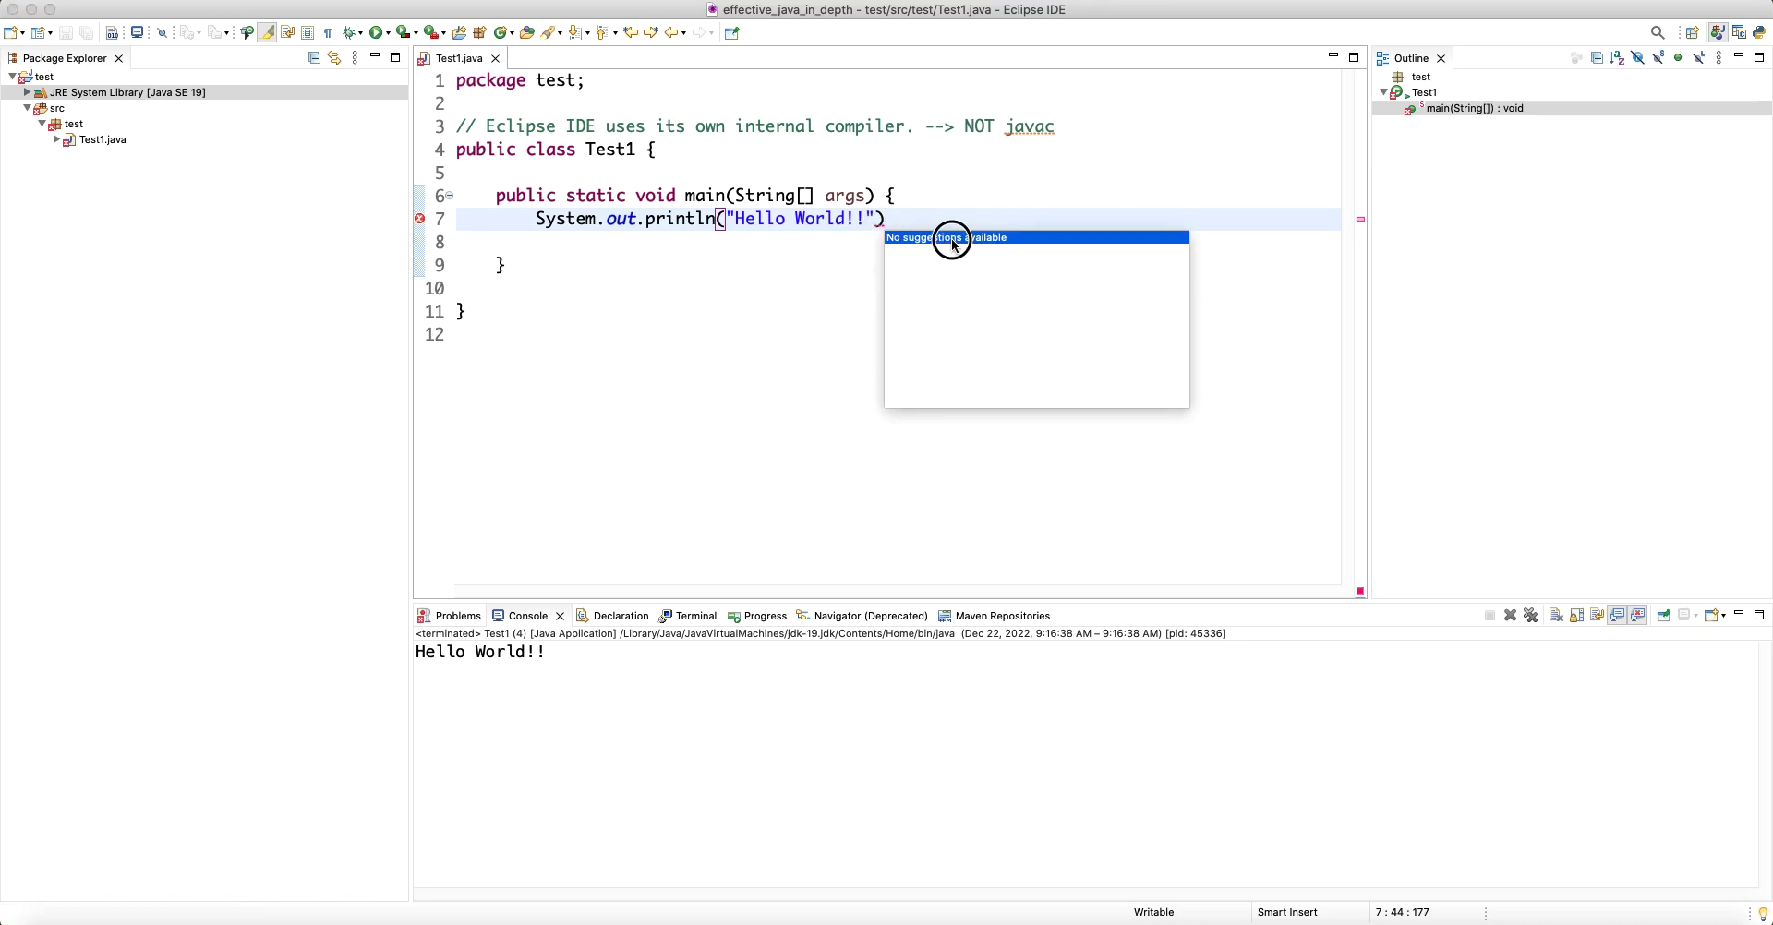
pyautogui.click(956, 222)
# End the println statement with a semicolon, save Test1.java and remove all terminated launches from the console.
pyautogui.write(';')
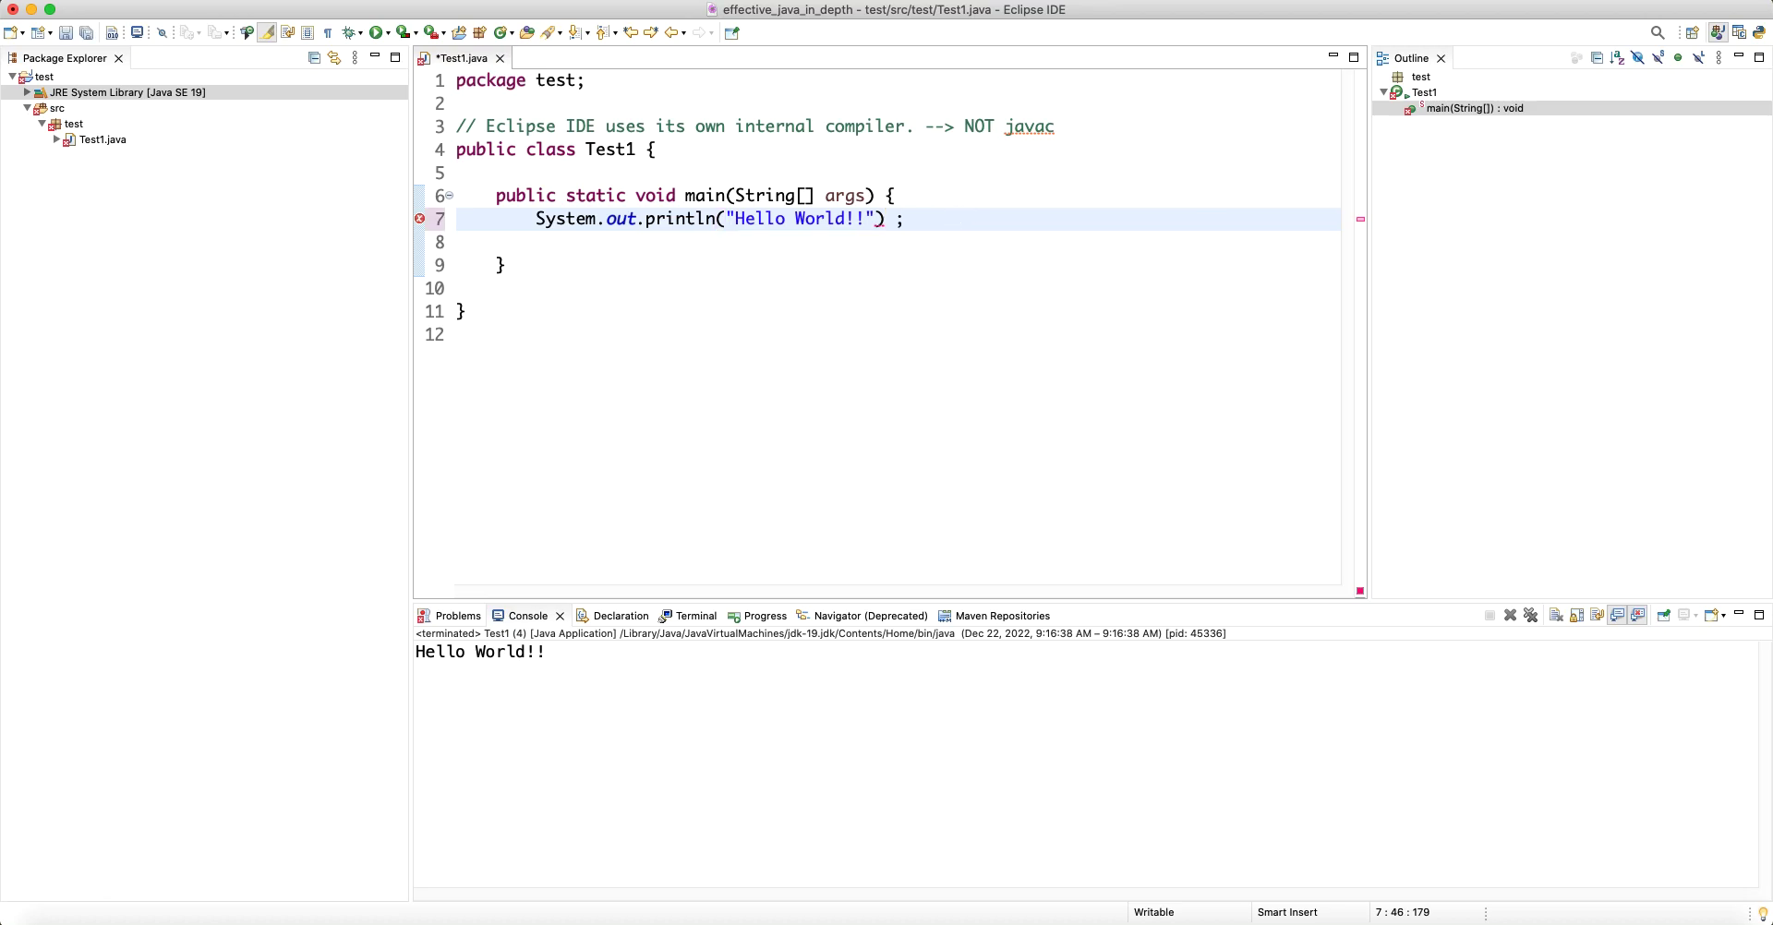
pyautogui.press('super+s')
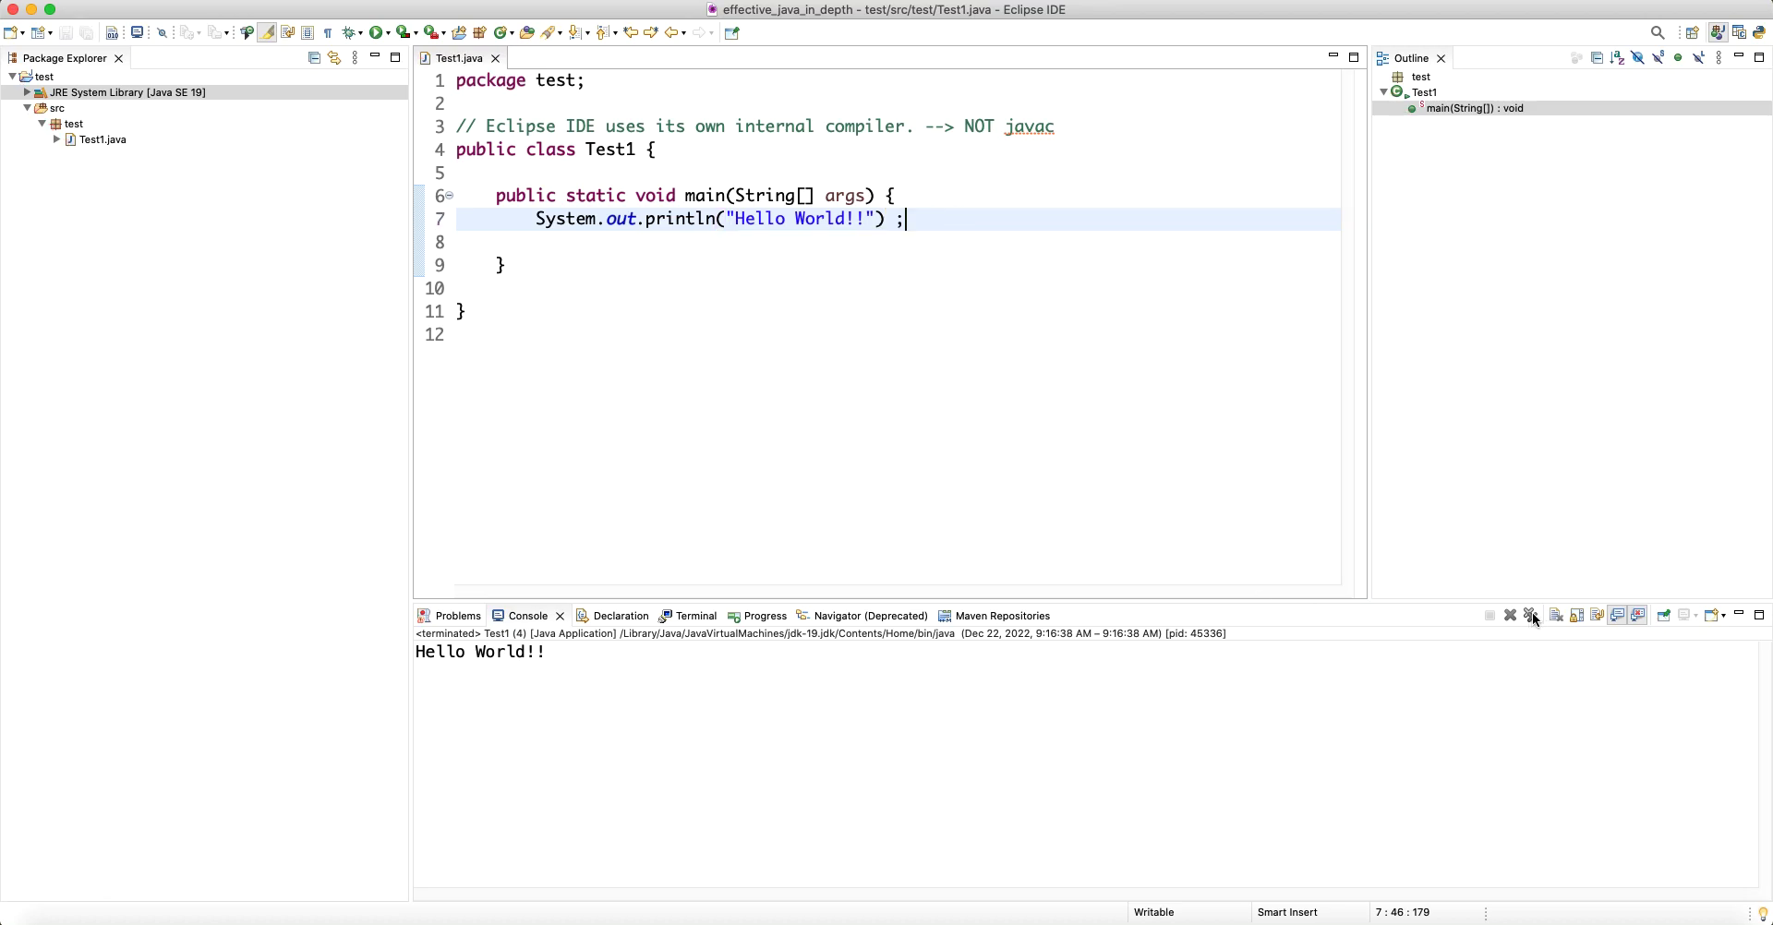
pyautogui.click(1531, 616)
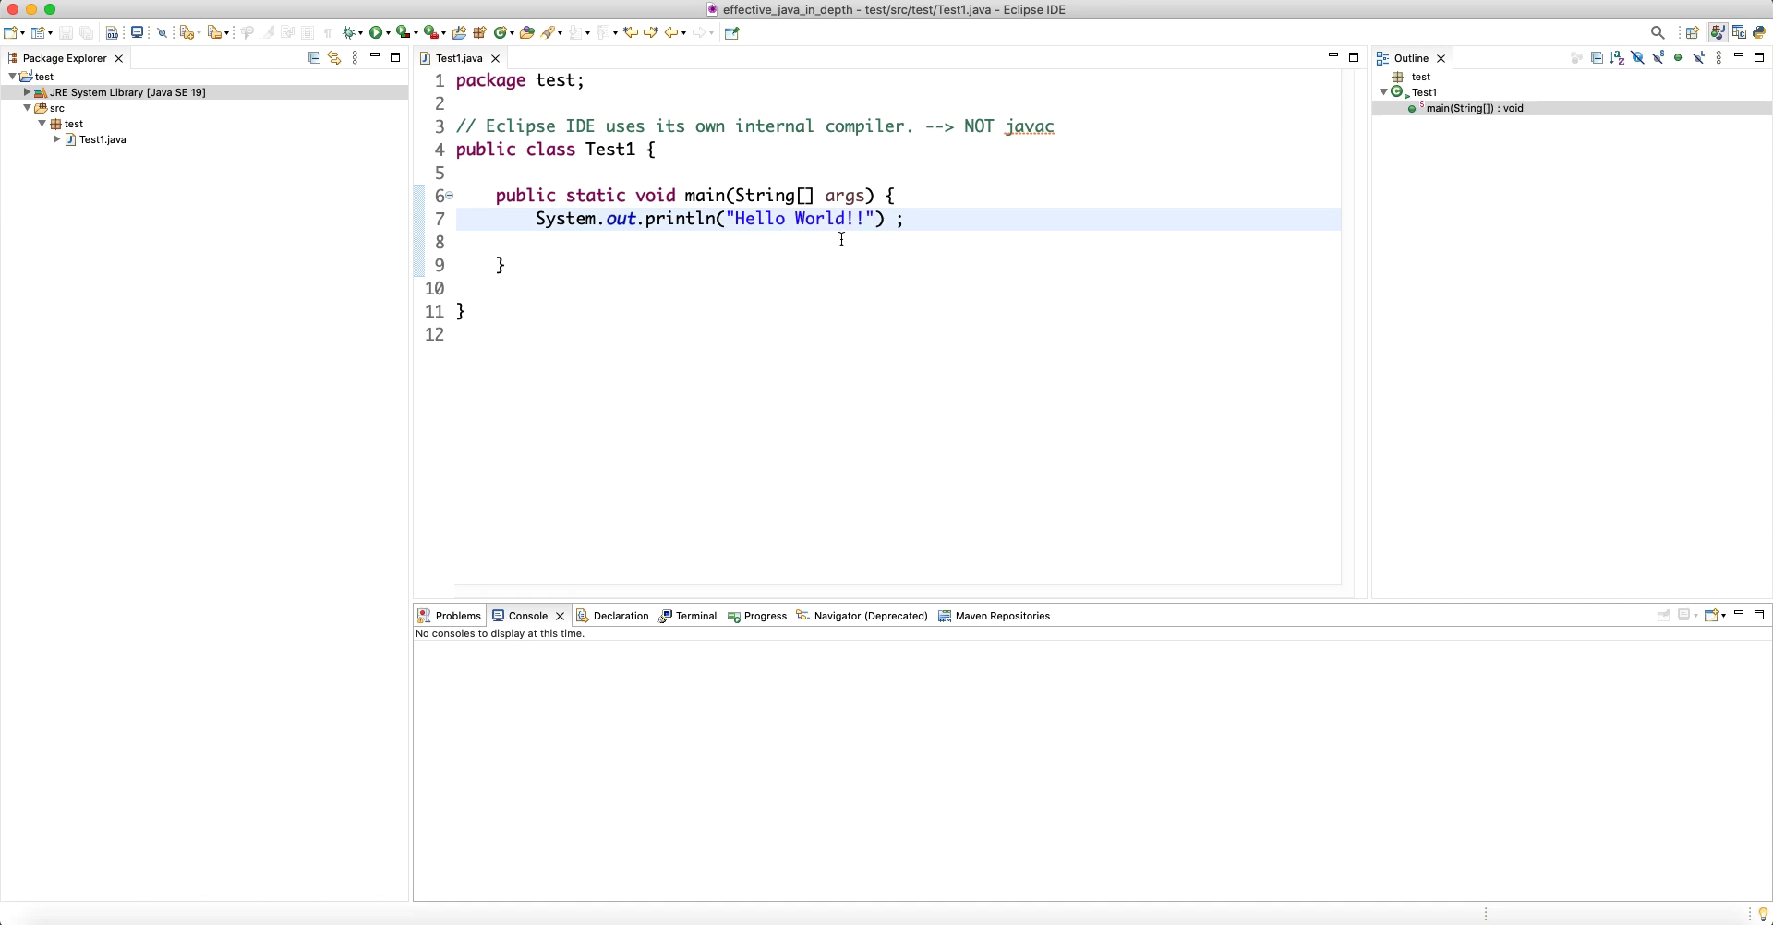